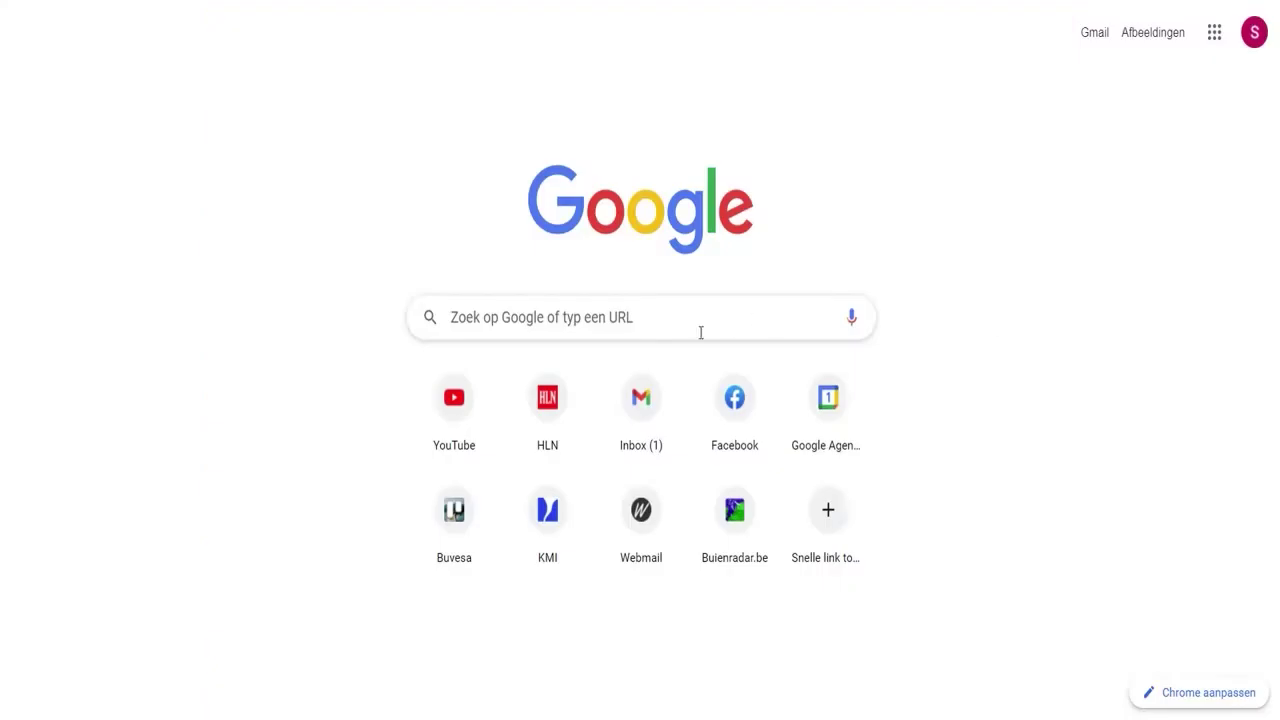
Search Google Images for "human turnaround" and open a male character turnaround sheet showing front, side and back views
type("human turn")
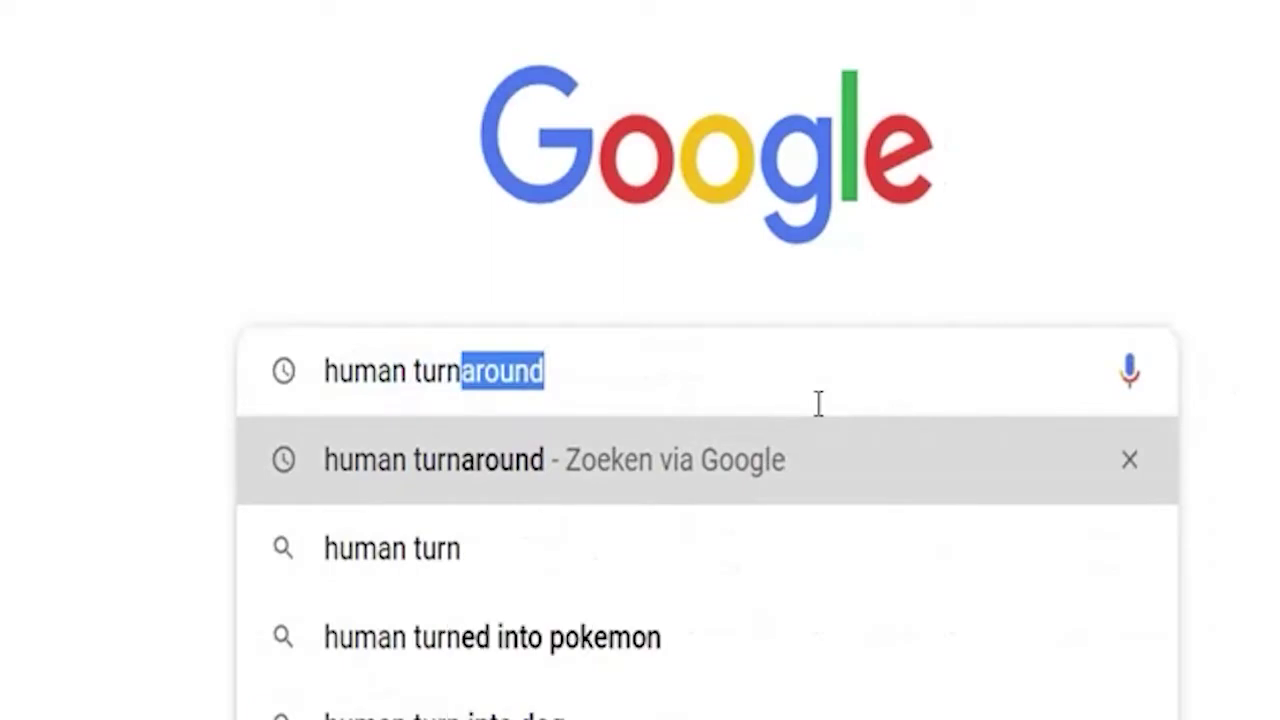
key("Return")
left_click_drag(294, 48, 194, 89)
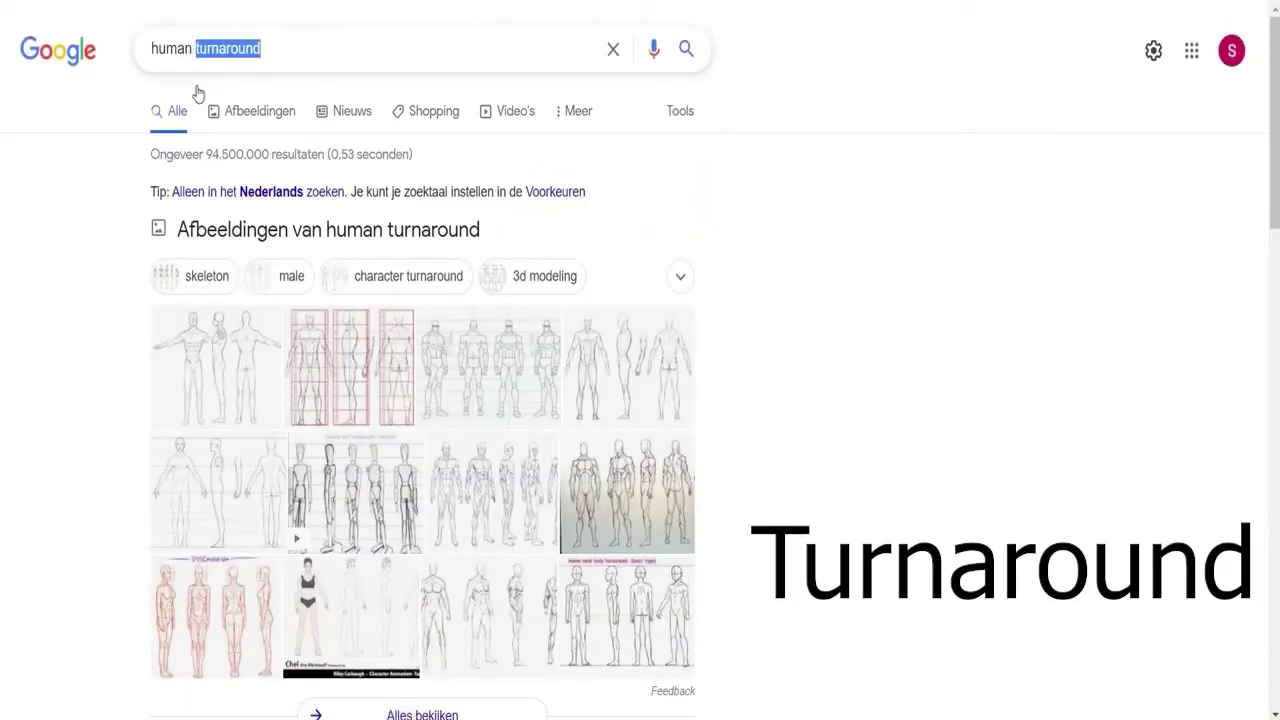
left_click(247, 110)
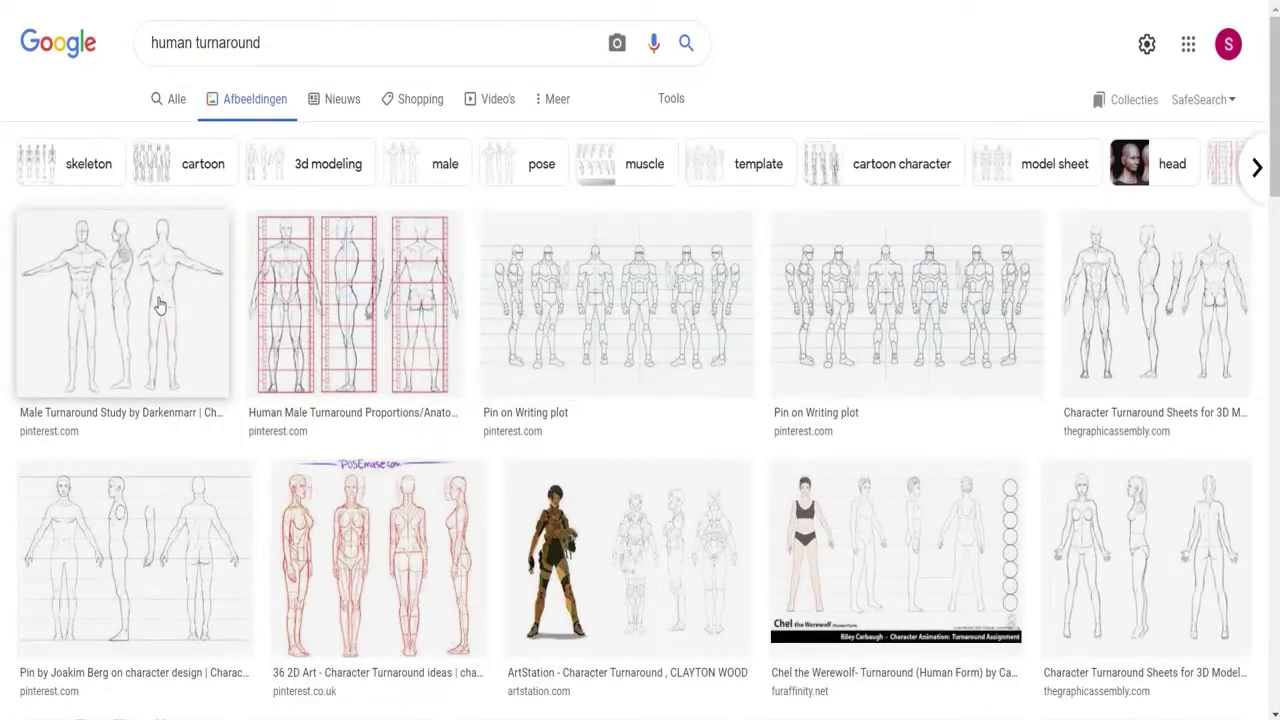
left_click(1135, 285)
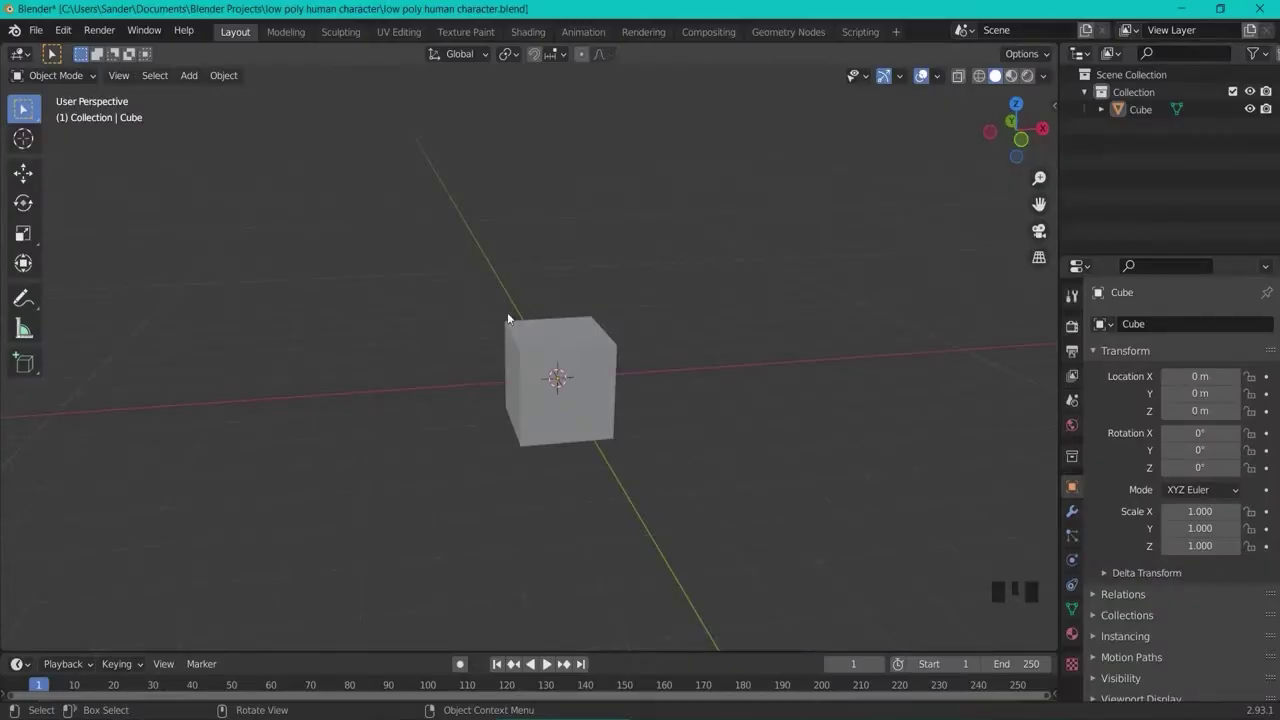
In Blender's front view, add male-turnaround.jpg as a reference image
key("KP_1")
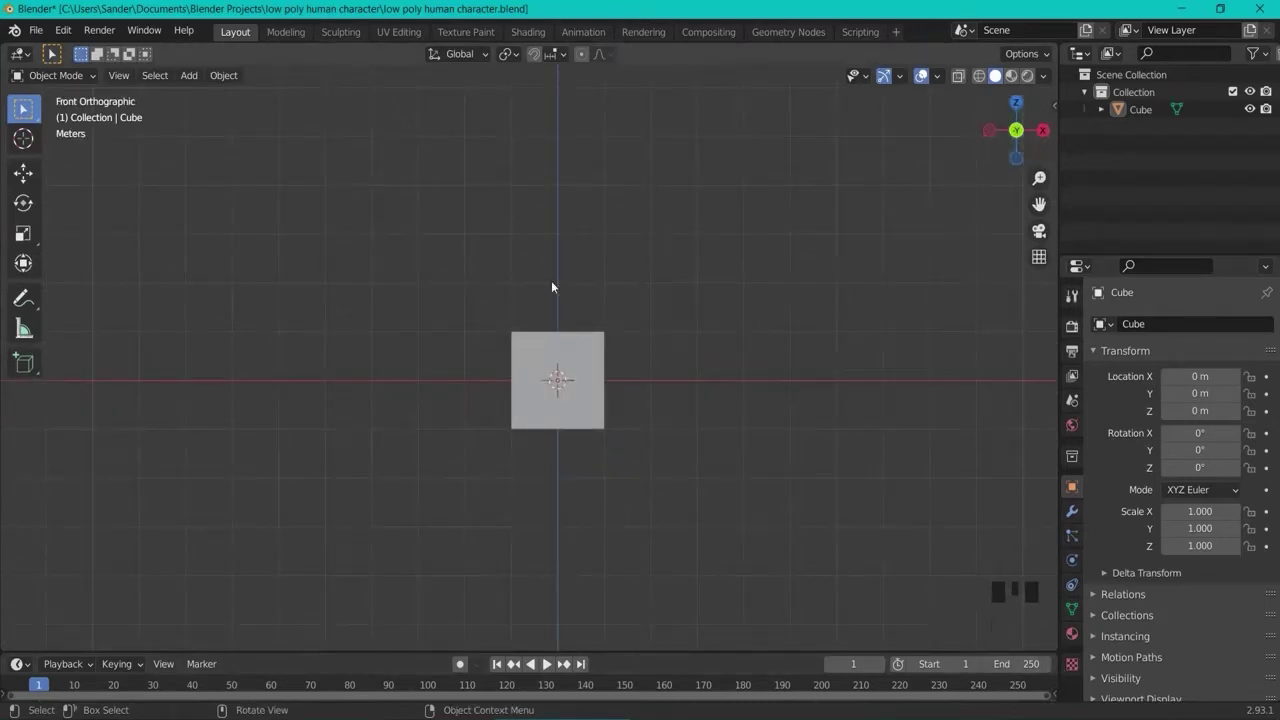
key("shift+a")
mouse_move(565, 318)
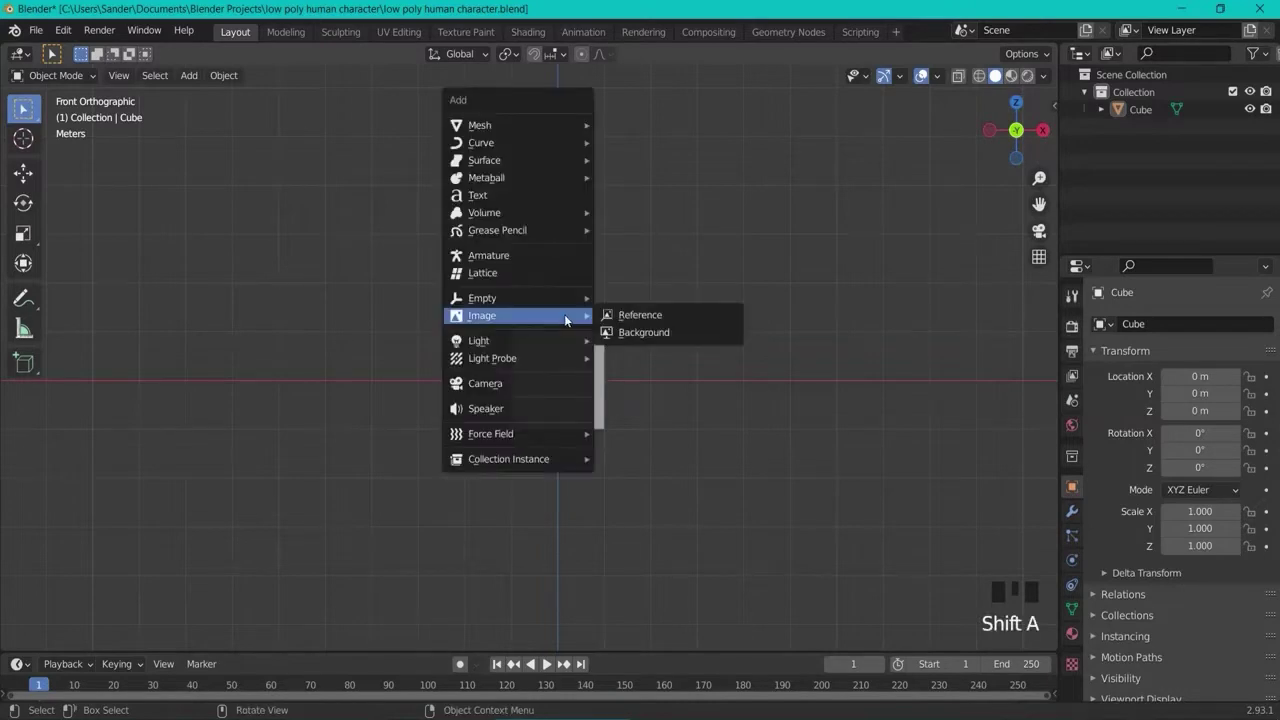
left_click(629, 314)
left_click(473, 170)
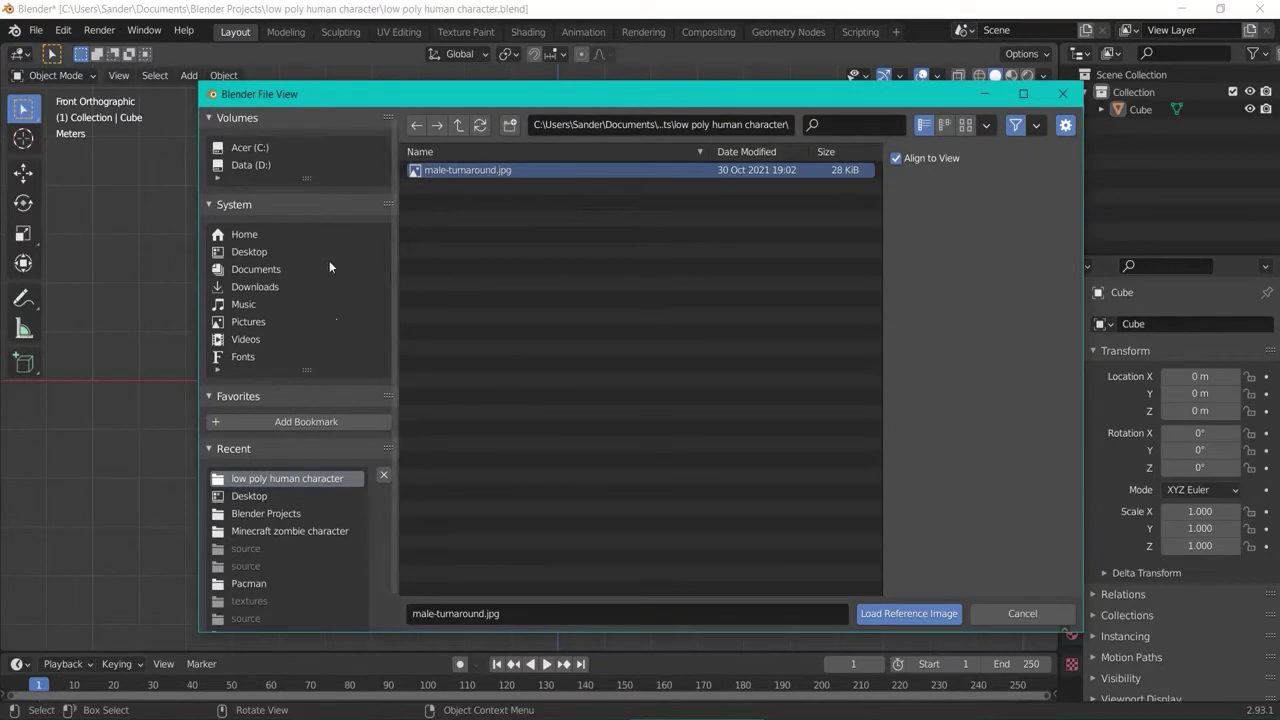
left_click(893, 612)
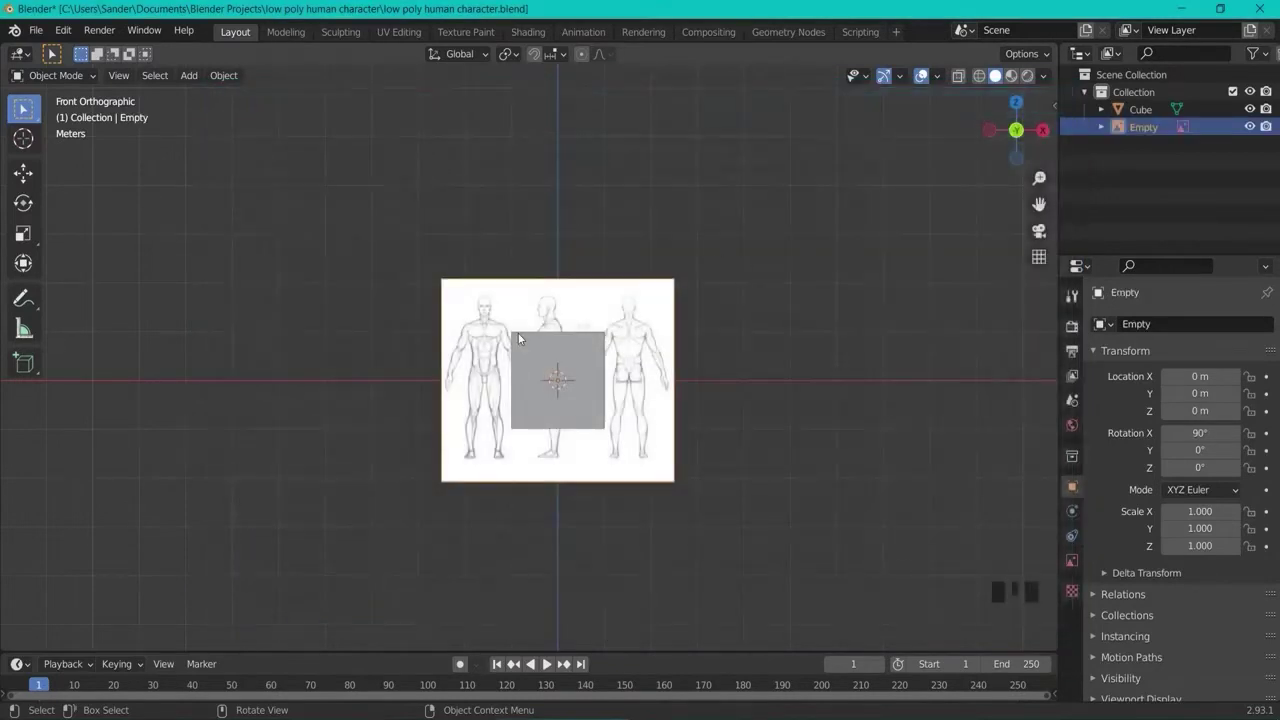
Duplicate the reference image in place and set the copy's Z rotation to 90°
middle_click_drag(660, 327, 735, 341)
left_click(817, 314)
key("shift+d")
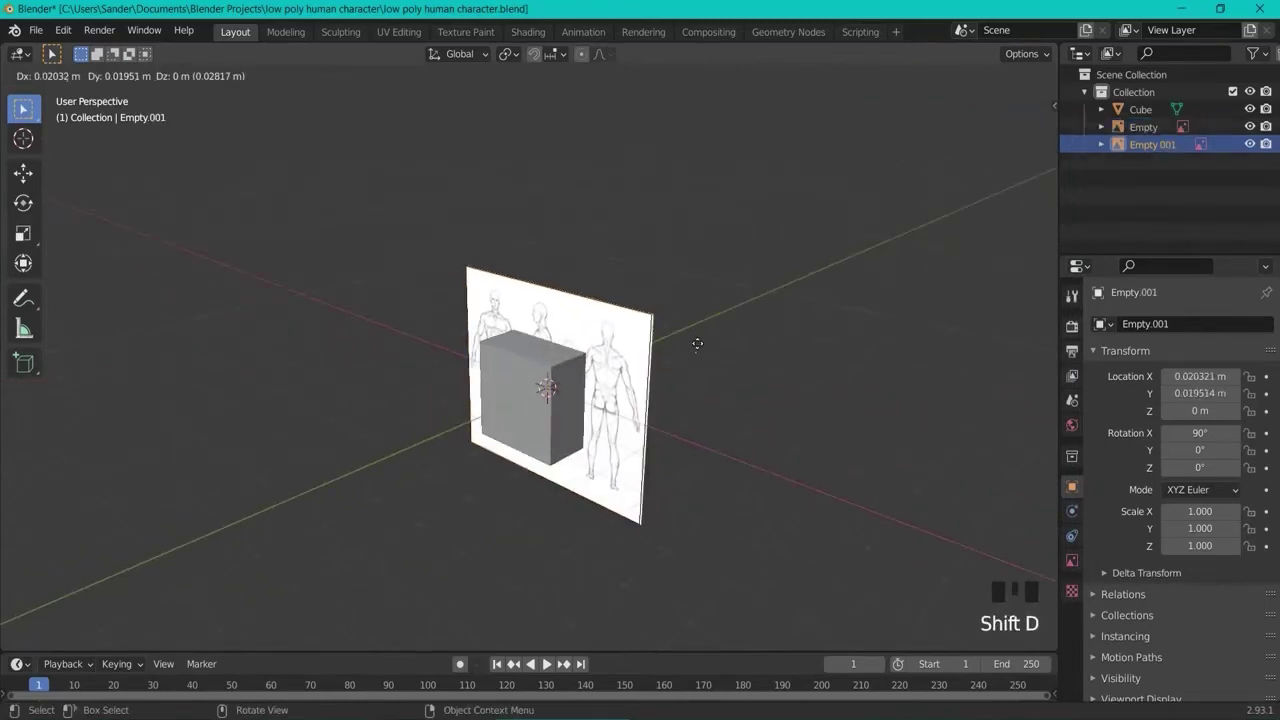
right_click(798, 265)
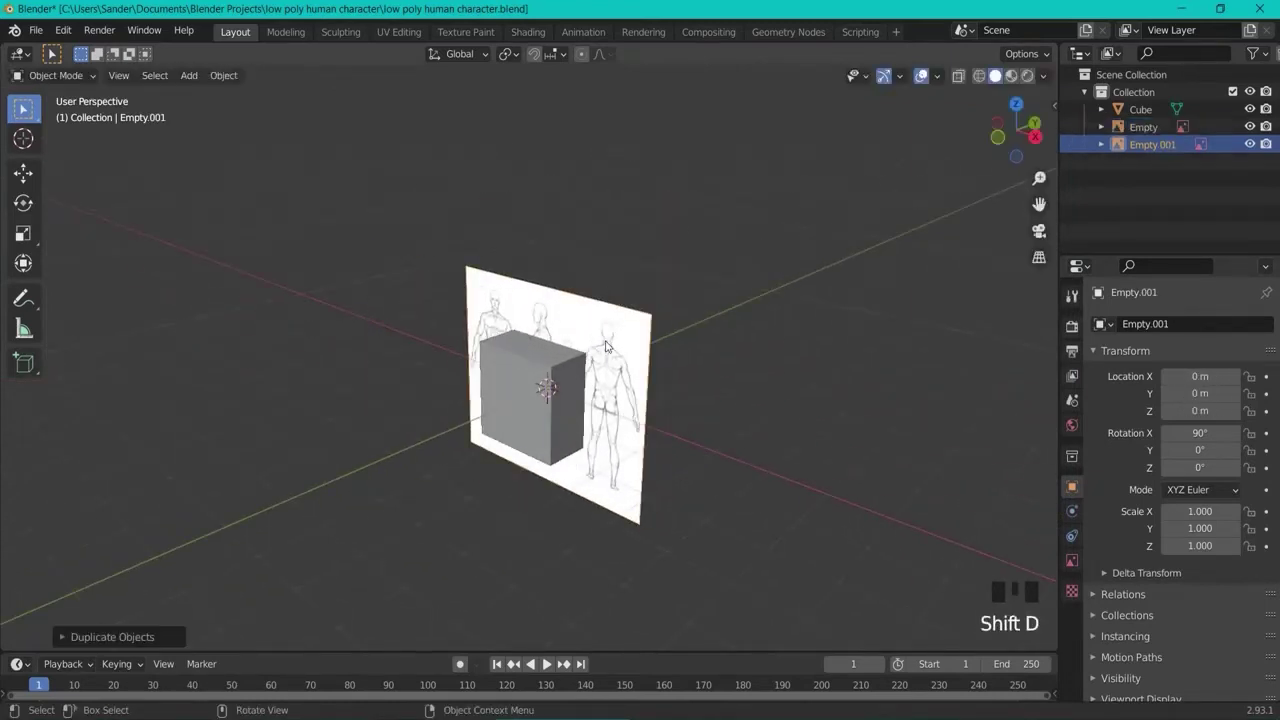
key("r")
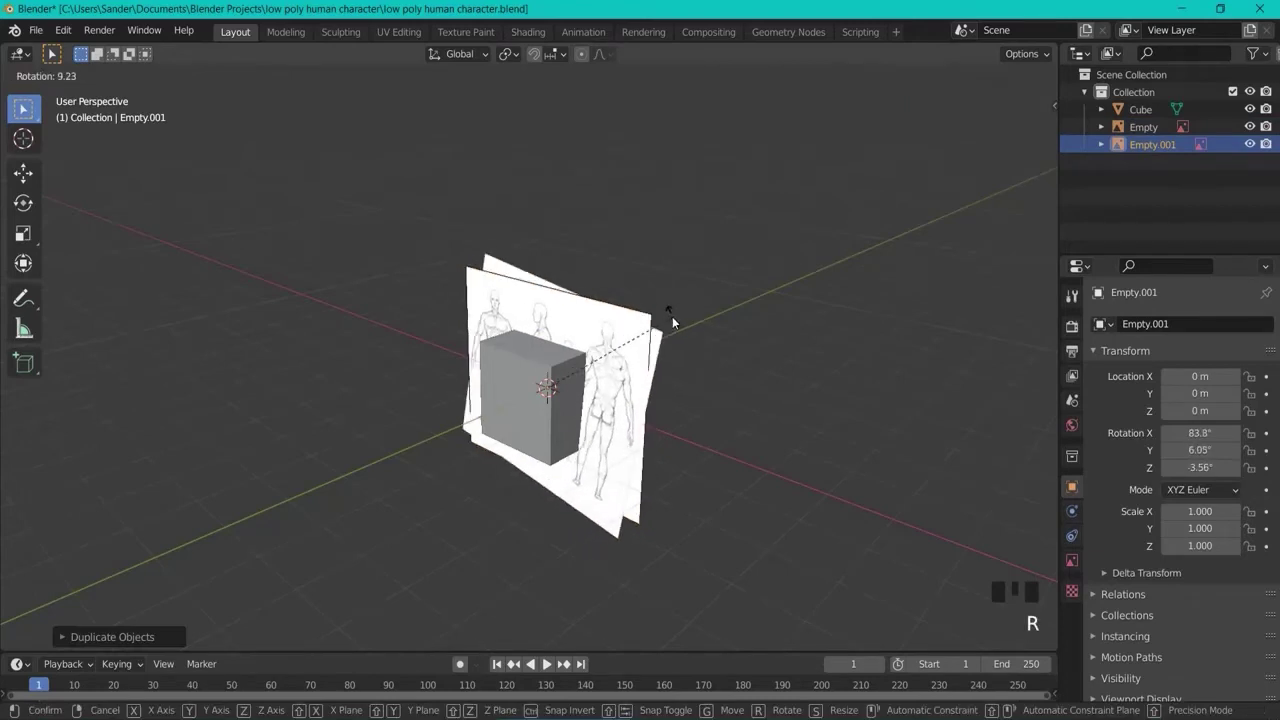
key("z")
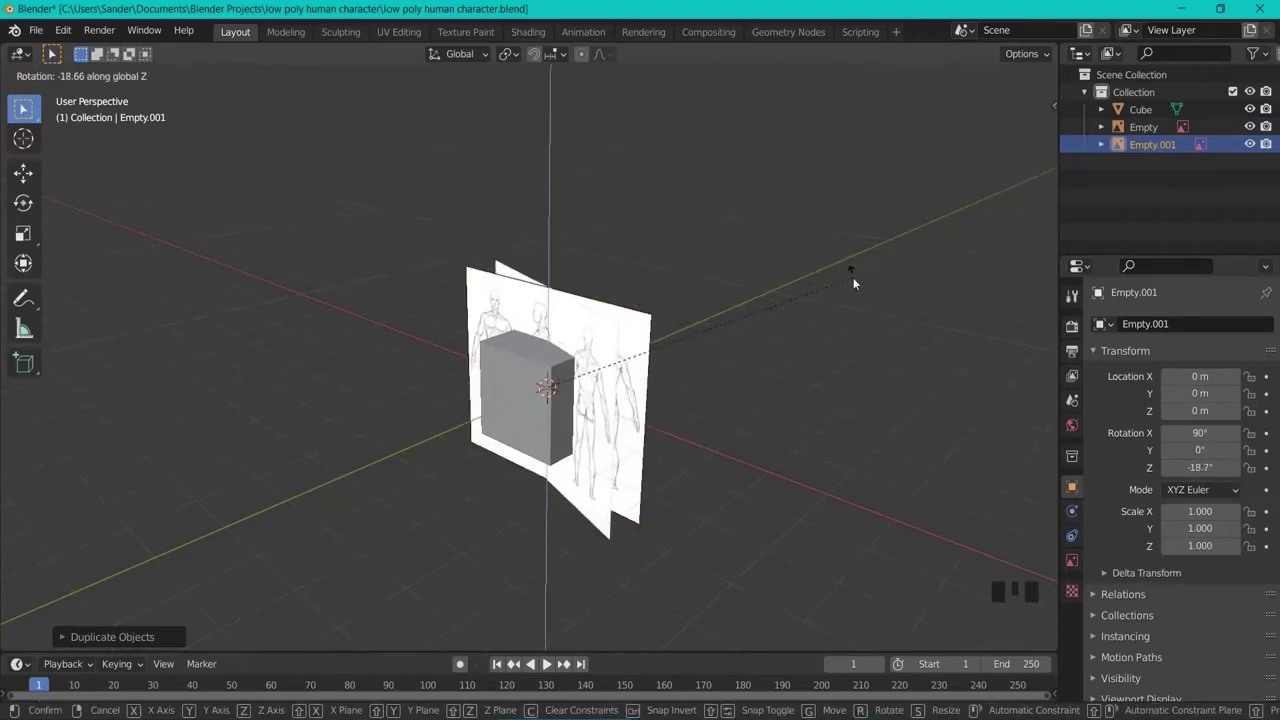
left_click(853, 277)
left_click(1200, 467)
type("90")
key("Return")
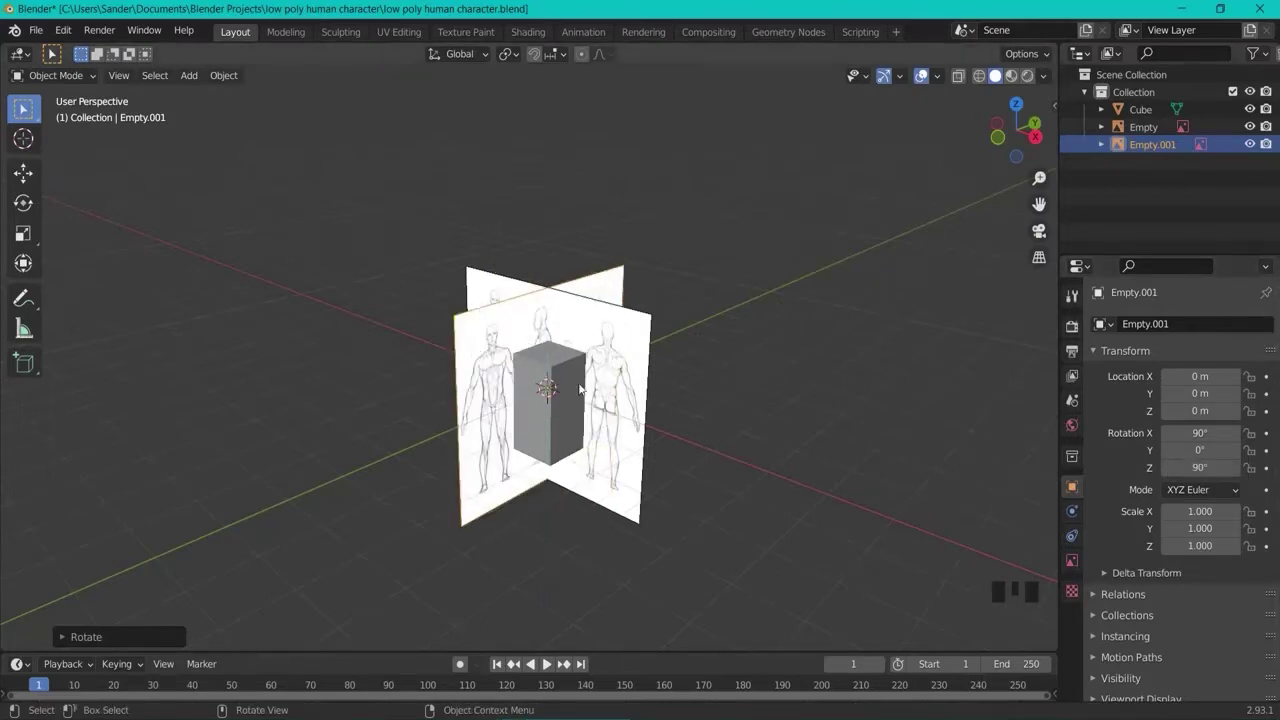
Move the rotated reference image along the X axis to about -5.69 m, behind the cube
key("g")
key("y")
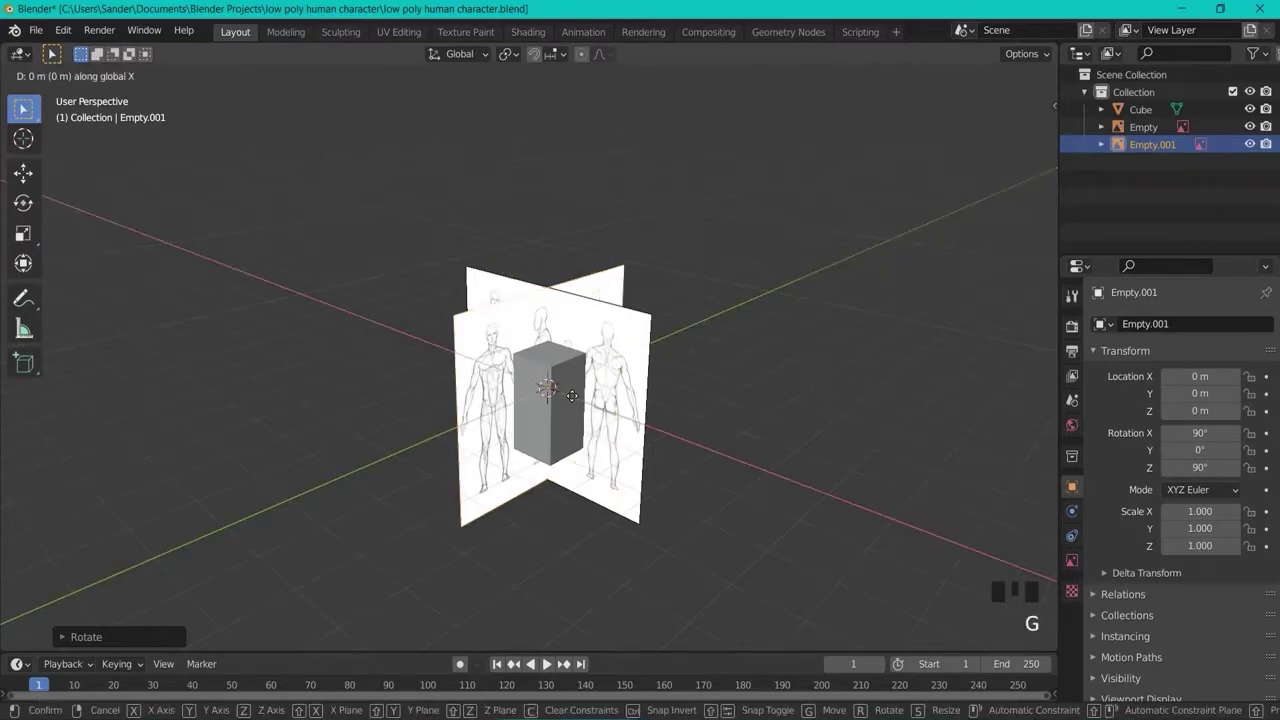
key("x")
left_click(399, 369)
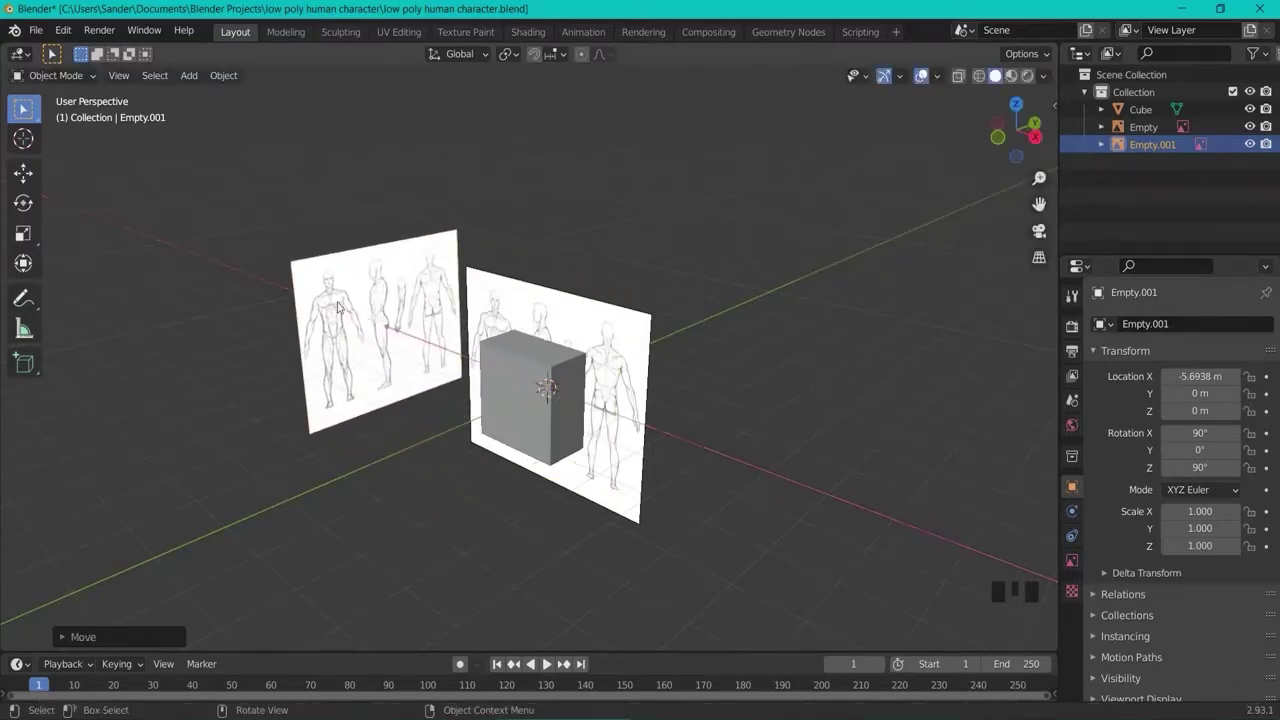
Move the original reference image back along the Y axis to about 5.64 m, clear of the cube
left_click(541, 311)
key("g")
key("y")
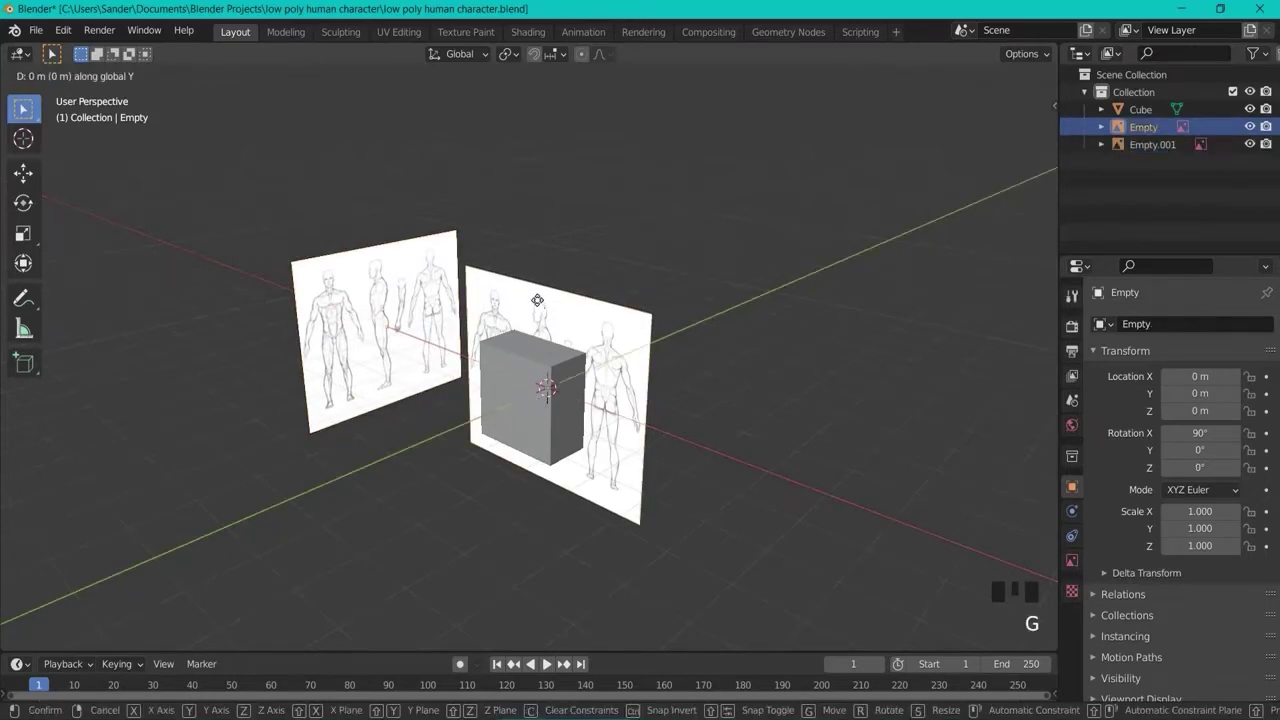
left_click(693, 270)
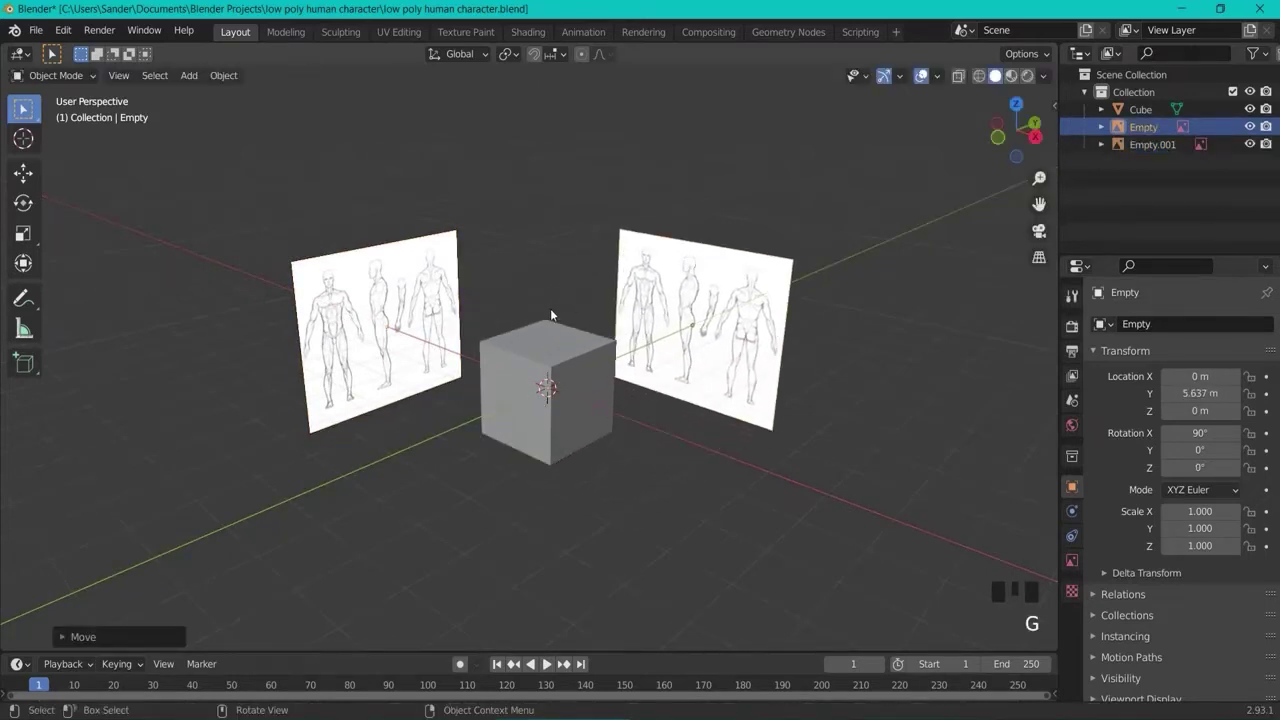
In front view, shift the original reference image along X to about 1.59 m, centring the front-facing figure on the vertical axis
key("KP_1")
scroll(588, 350, "up", 4)
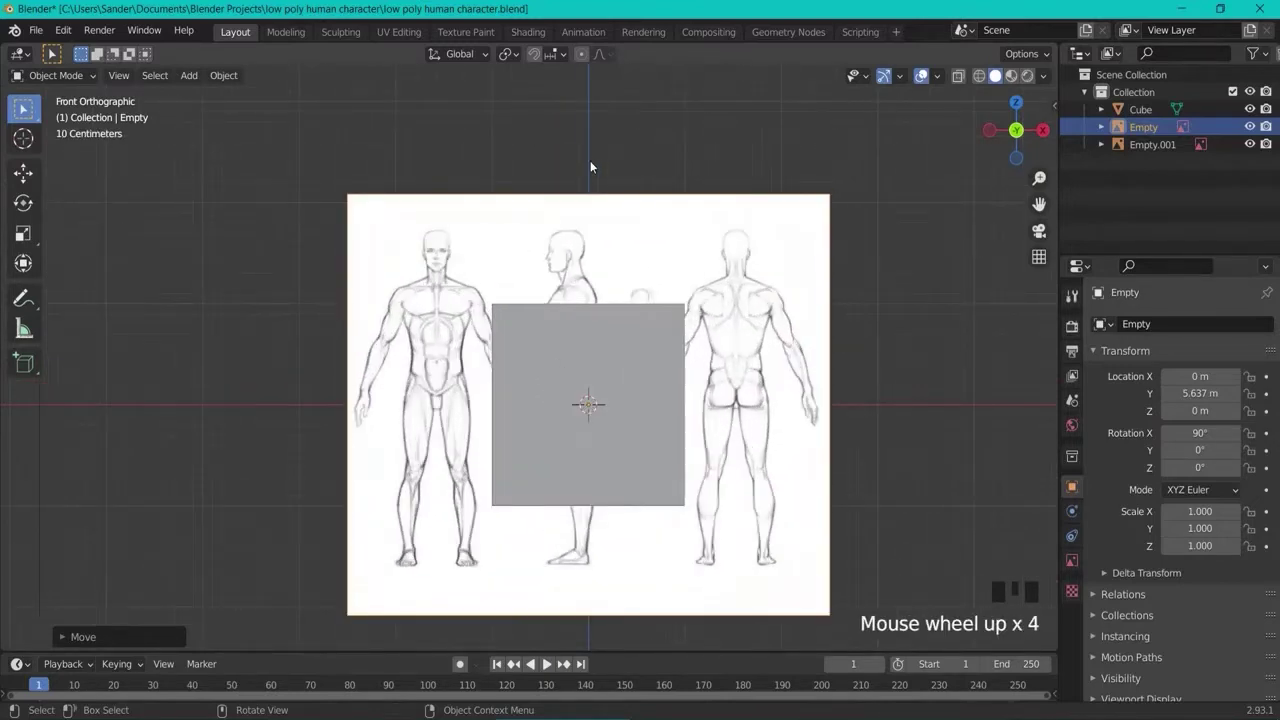
left_click(420, 252)
key("g")
key("x")
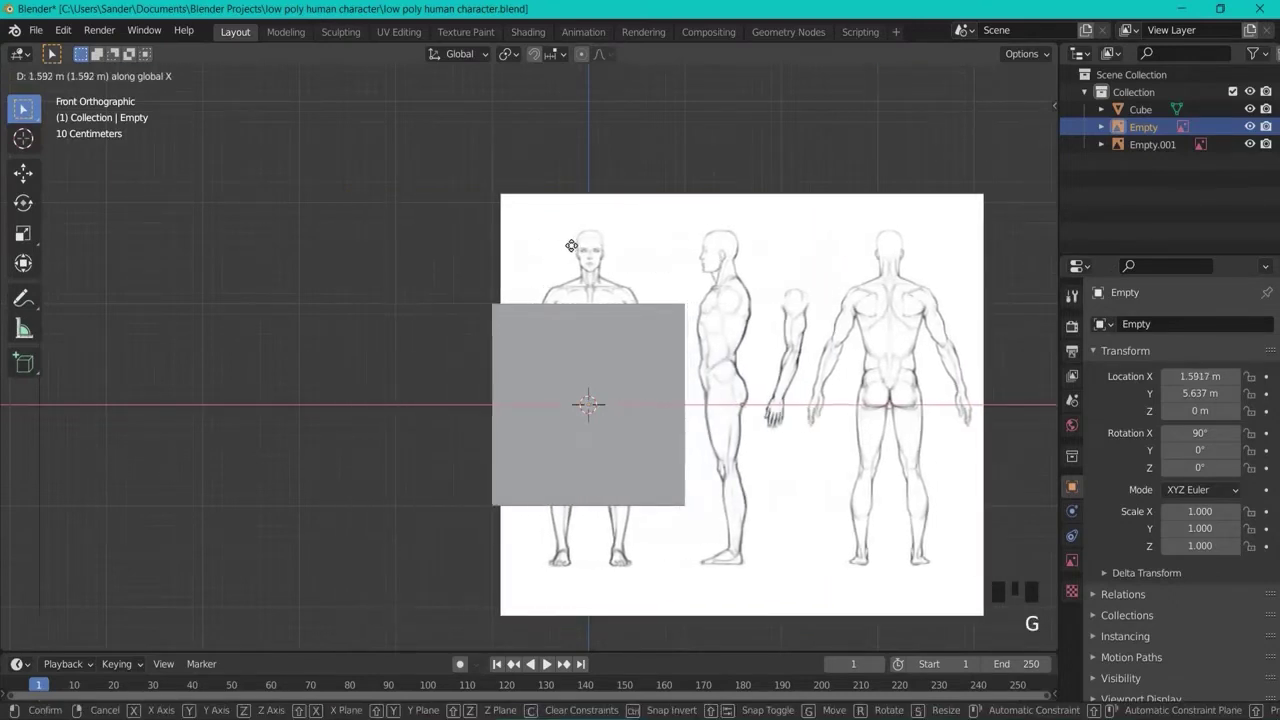
left_click(571, 248)
key("alt+a")
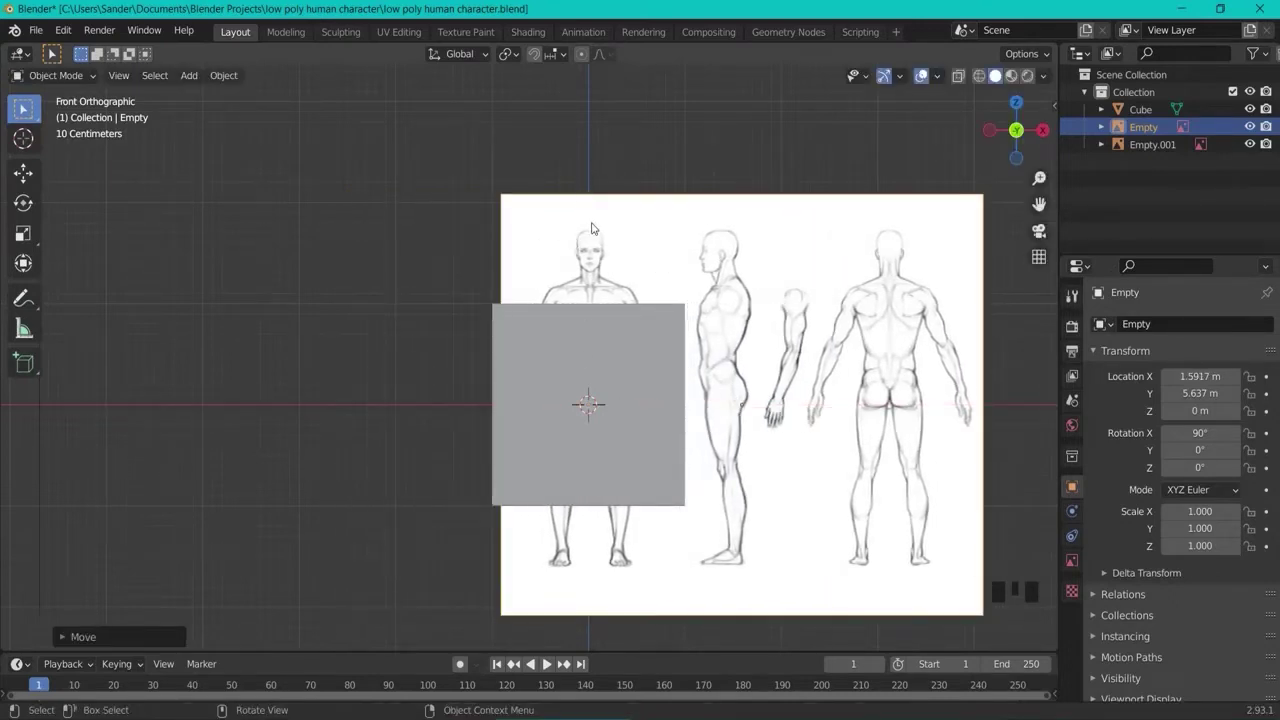
In right view, shift the rotated reference image along Y to about 0.17 m, centring the side-view figure on the vertical axis
key("KP_3")
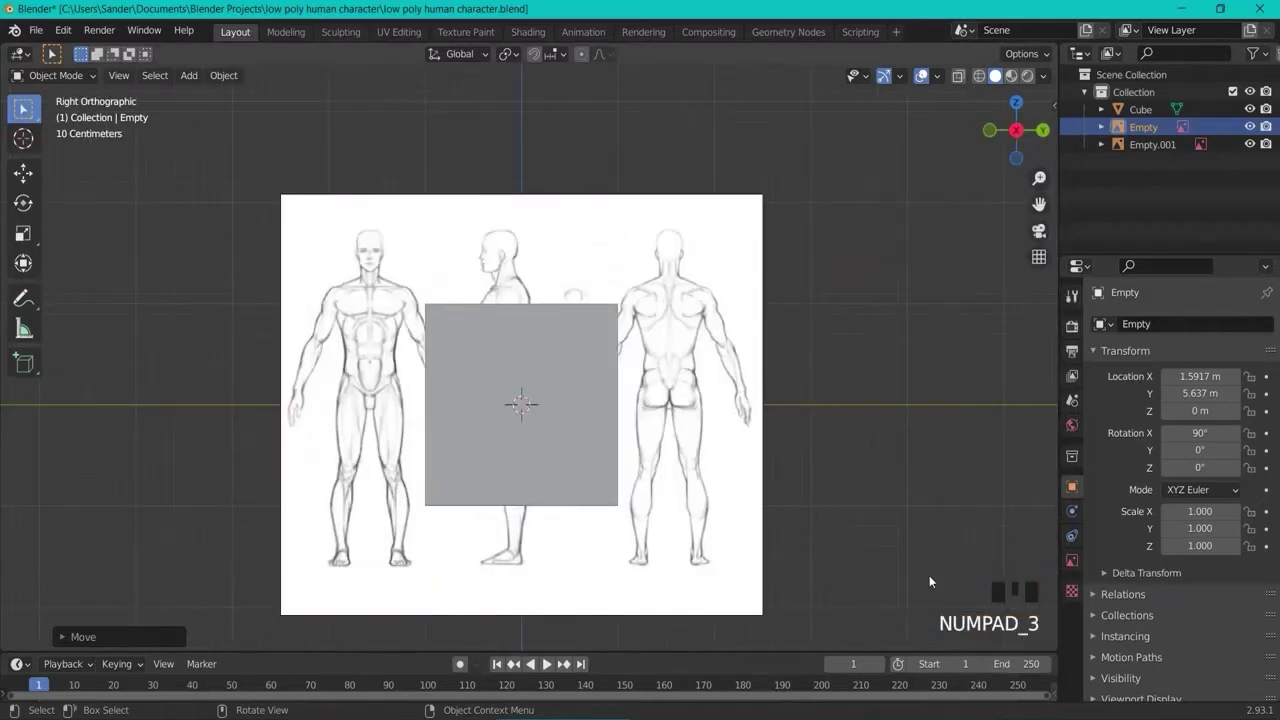
left_click(487, 244)
key("g")
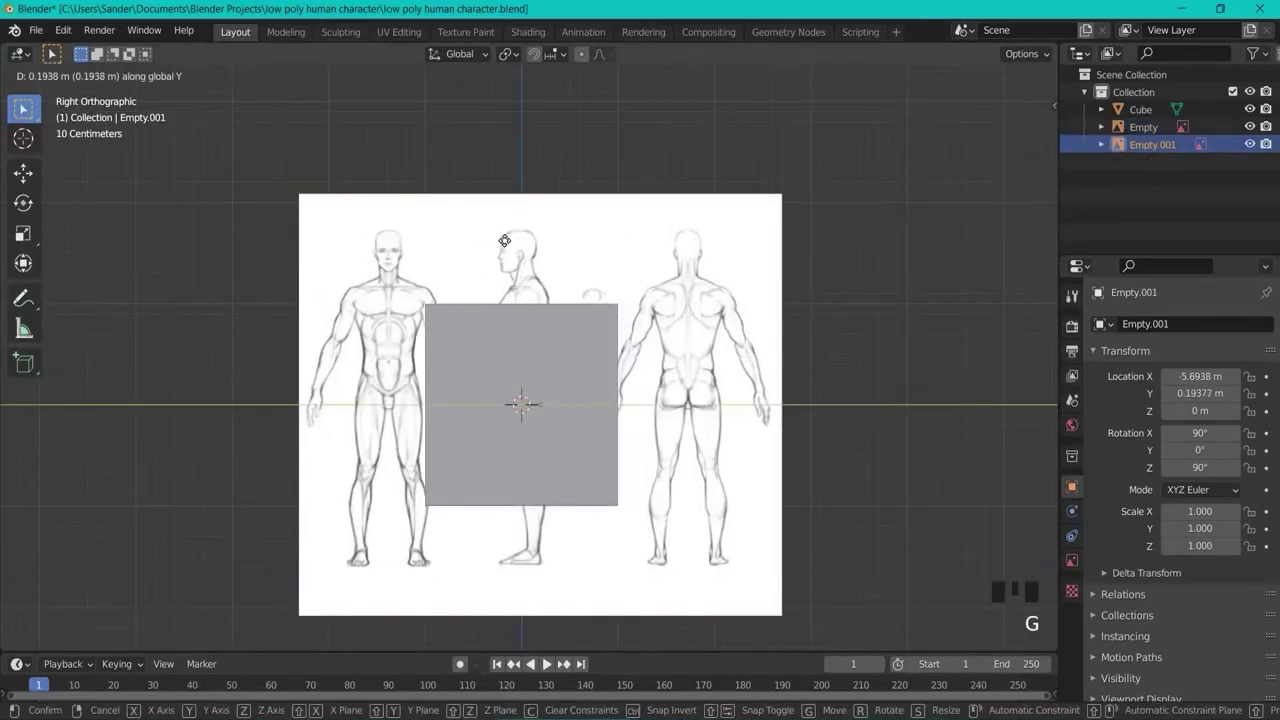
left_click(503, 242)
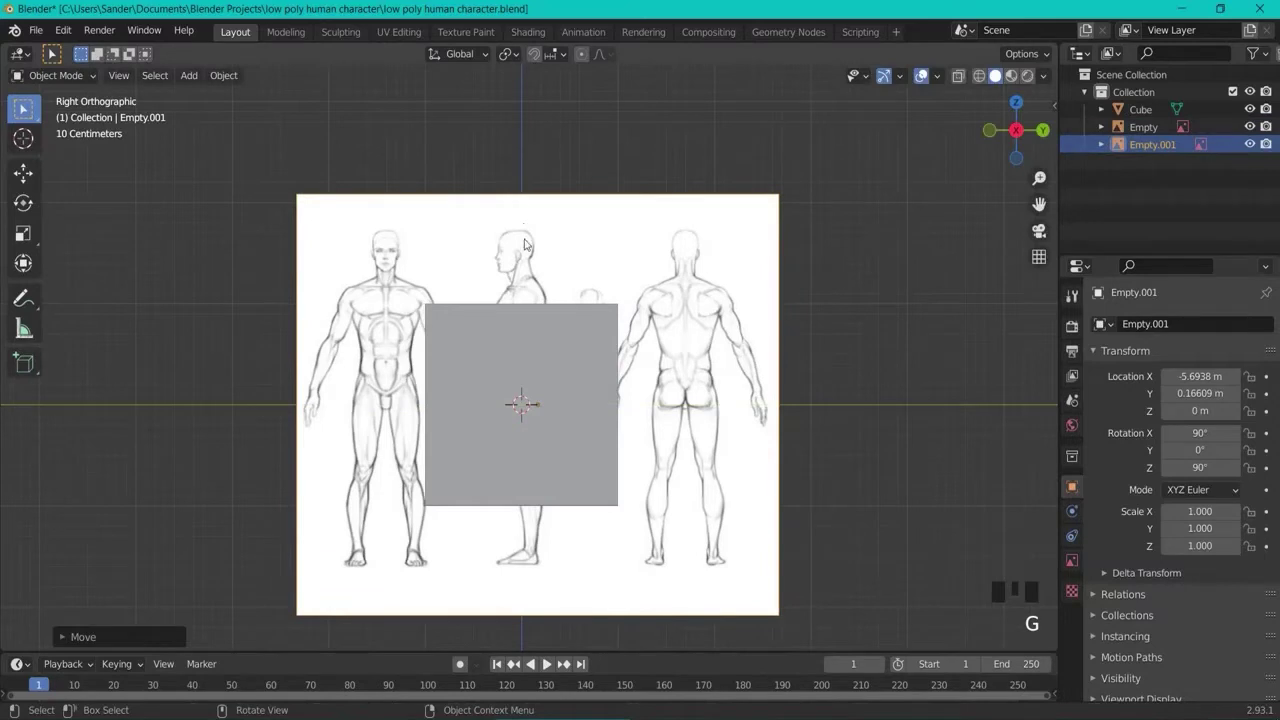
Check the side and front figures through the cube with X-ray display, and turn X-ray off again
left_click(960, 77)
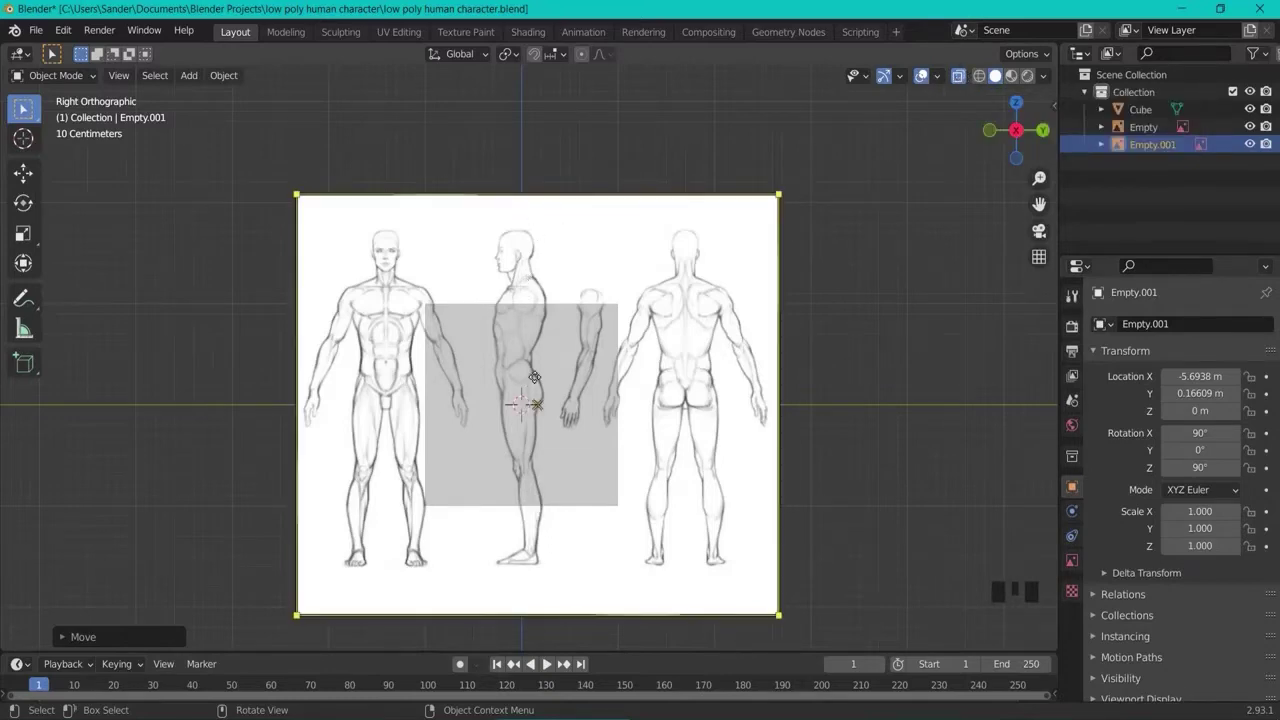
key("KP_1")
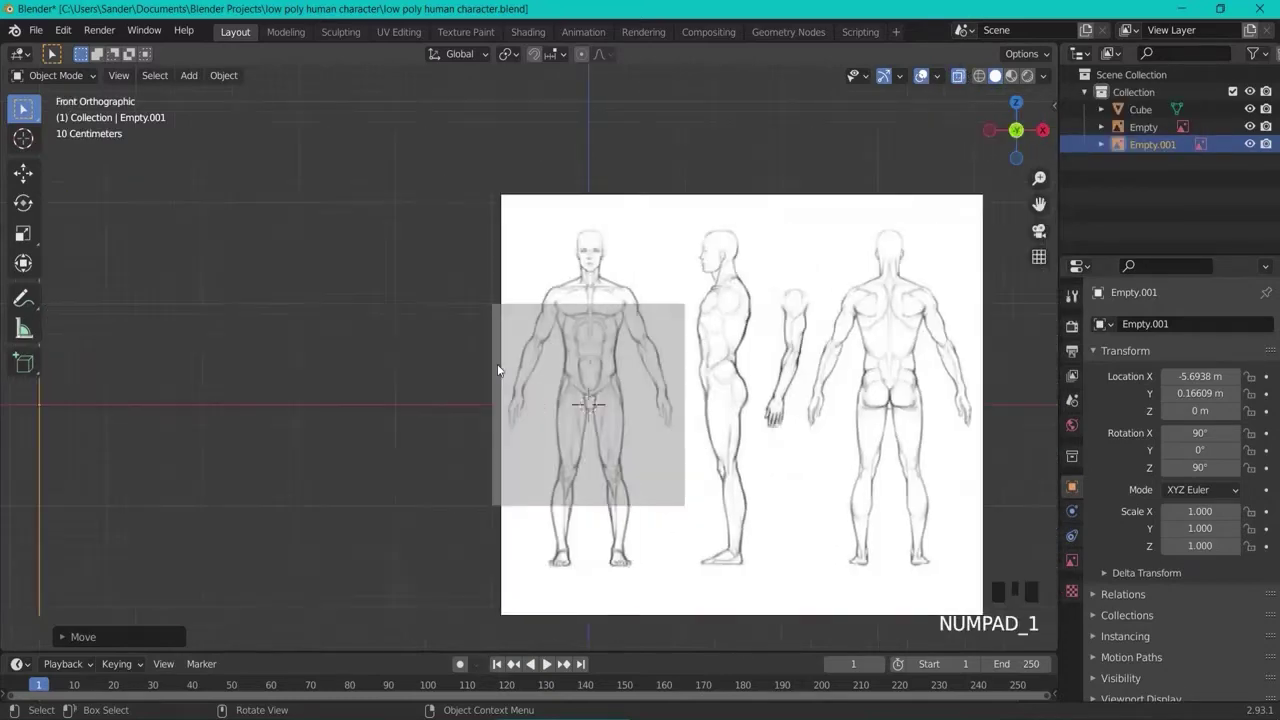
left_click(960, 77)
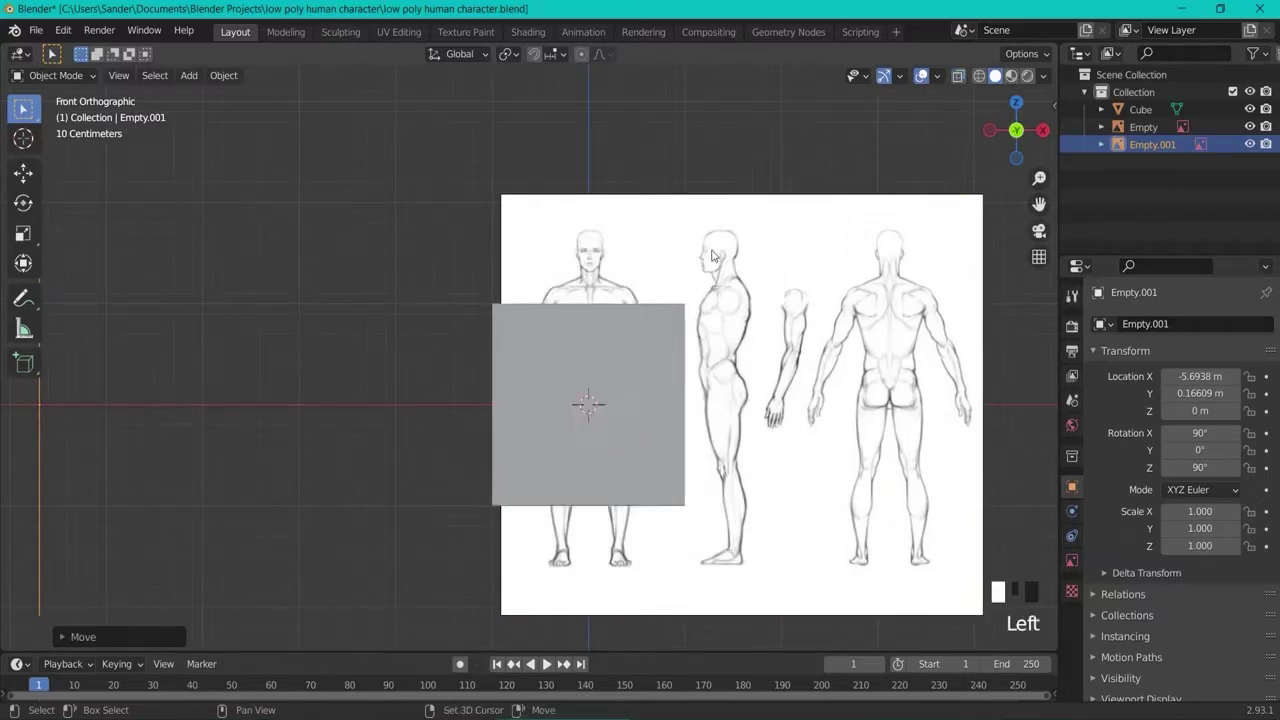
Put the cube into Edit Mode and turn on X-ray display so the front figure shows through it
middle_click_drag(686, 285, 645, 272, "shift")
scroll(625, 275, "up", 2)
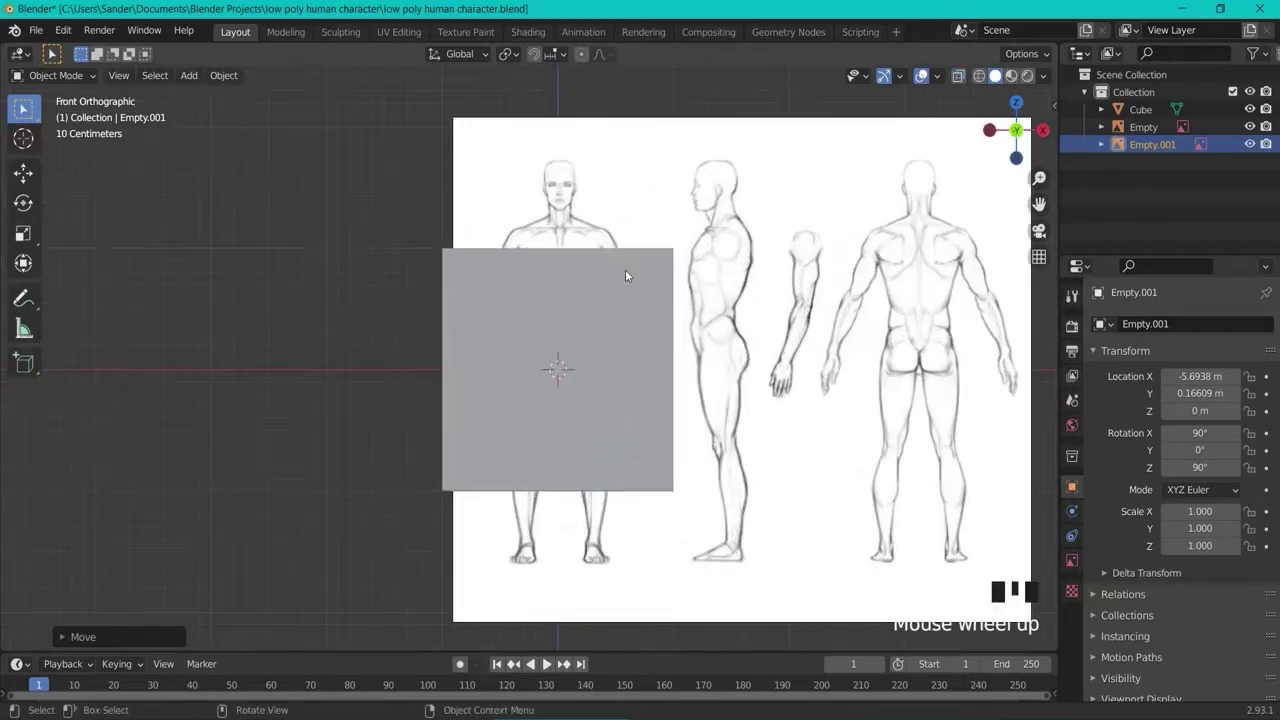
left_click(566, 285)
left_click(57, 76)
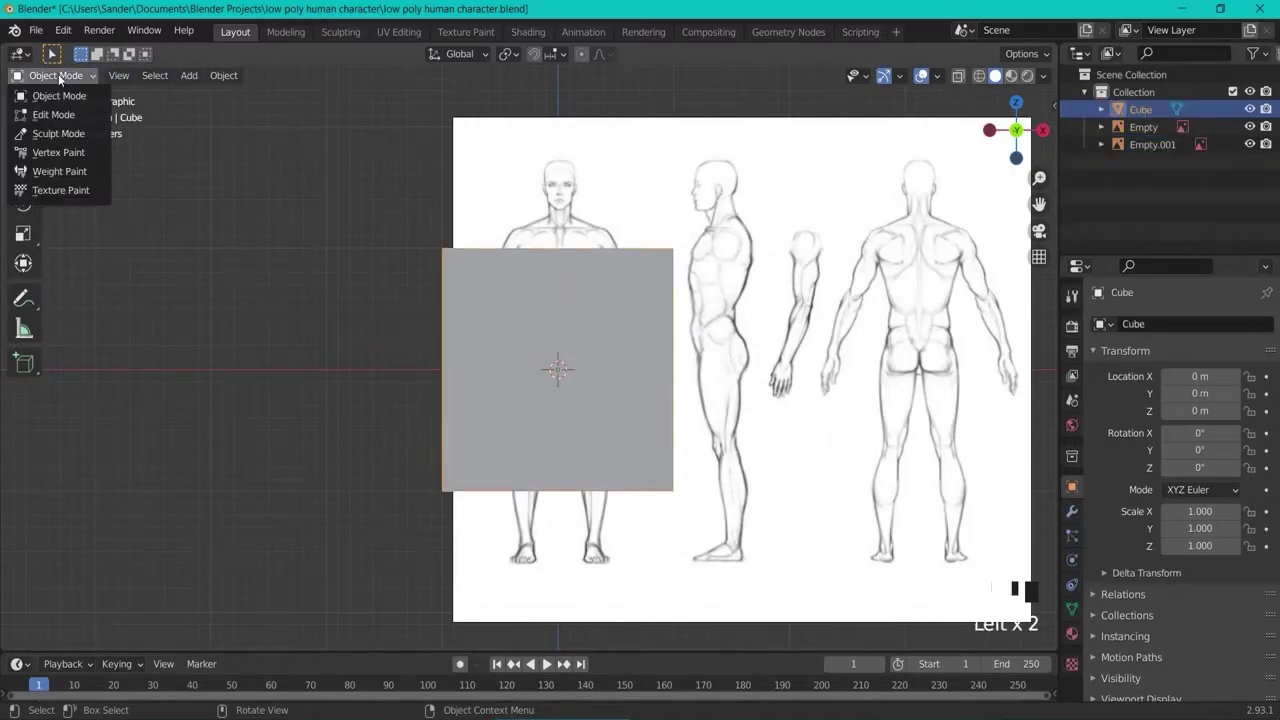
left_click(46, 77)
left_click(44, 114)
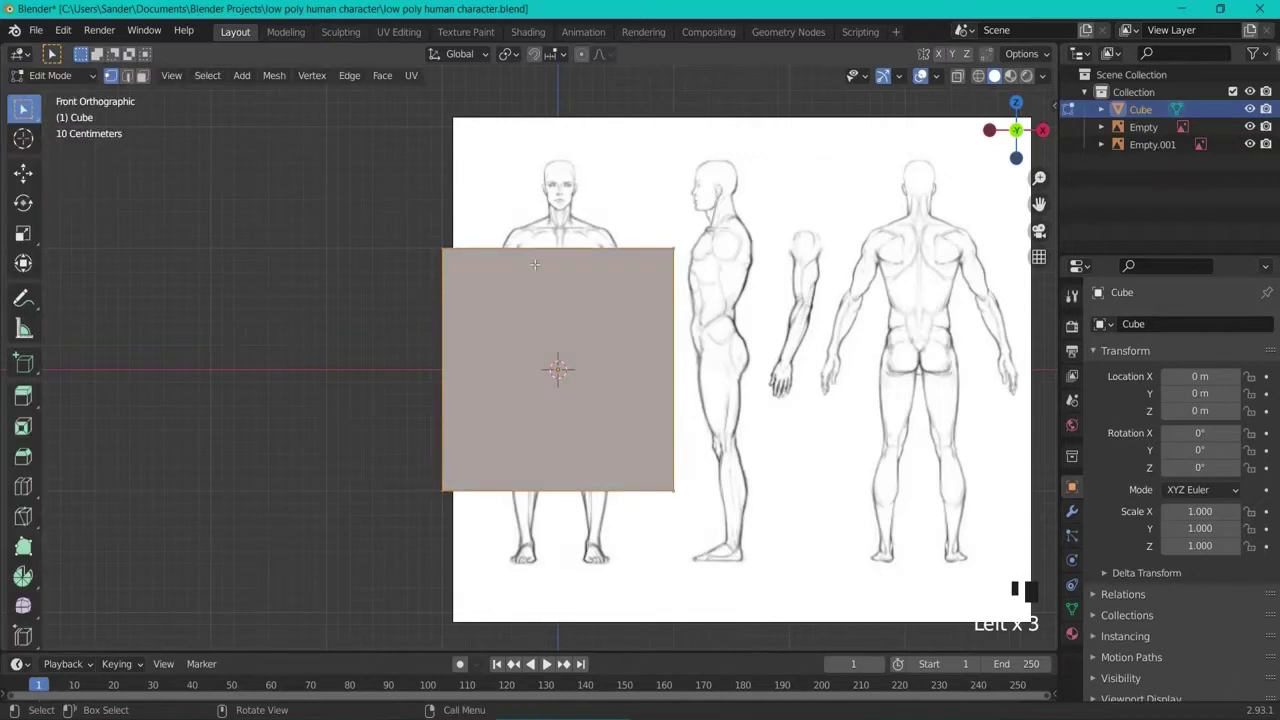
left_click(957, 77)
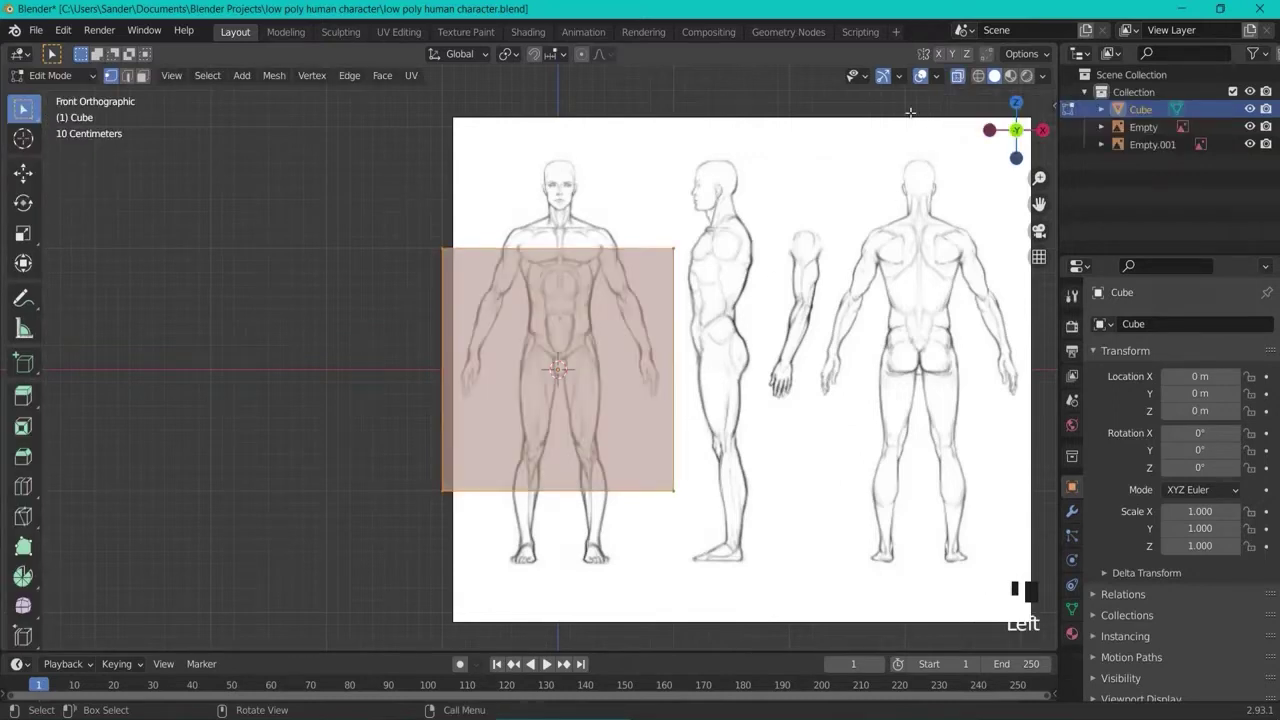
Scale the cube down to the torso's width and move it up about 0.5 m along Z onto the front figure's abdomen
key("s")
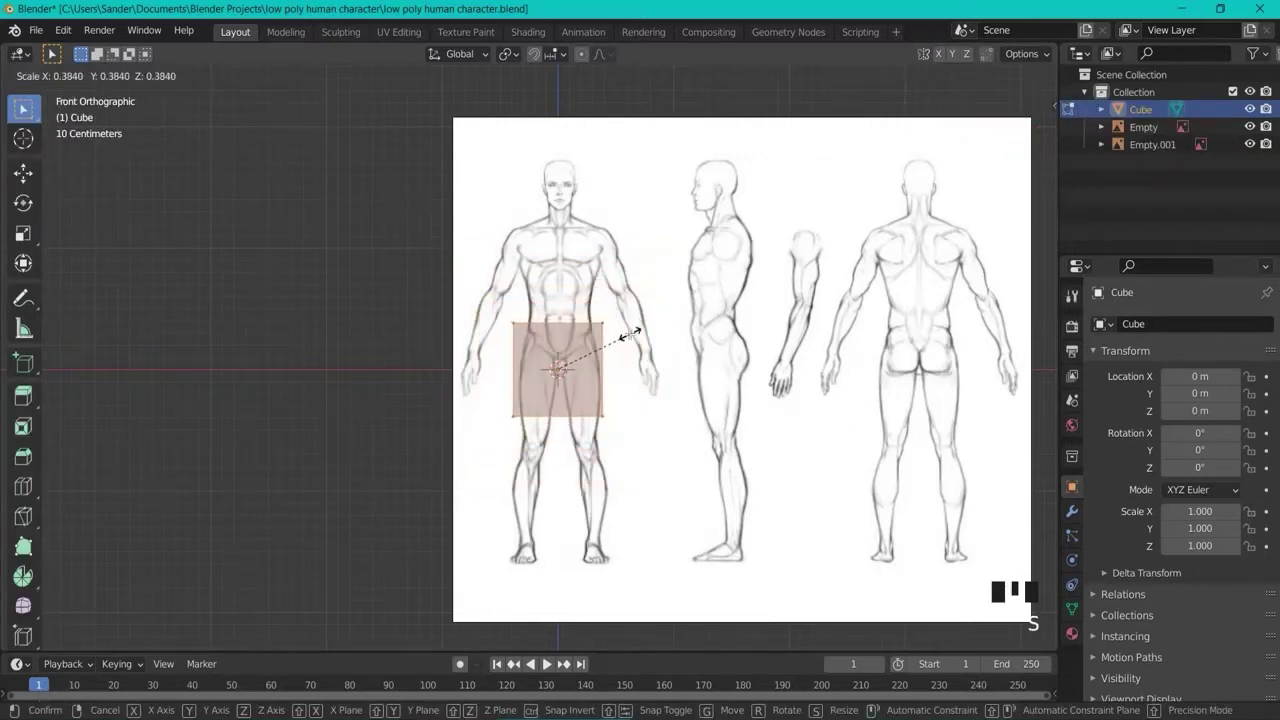
left_click(612, 344)
key("g")
key("z")
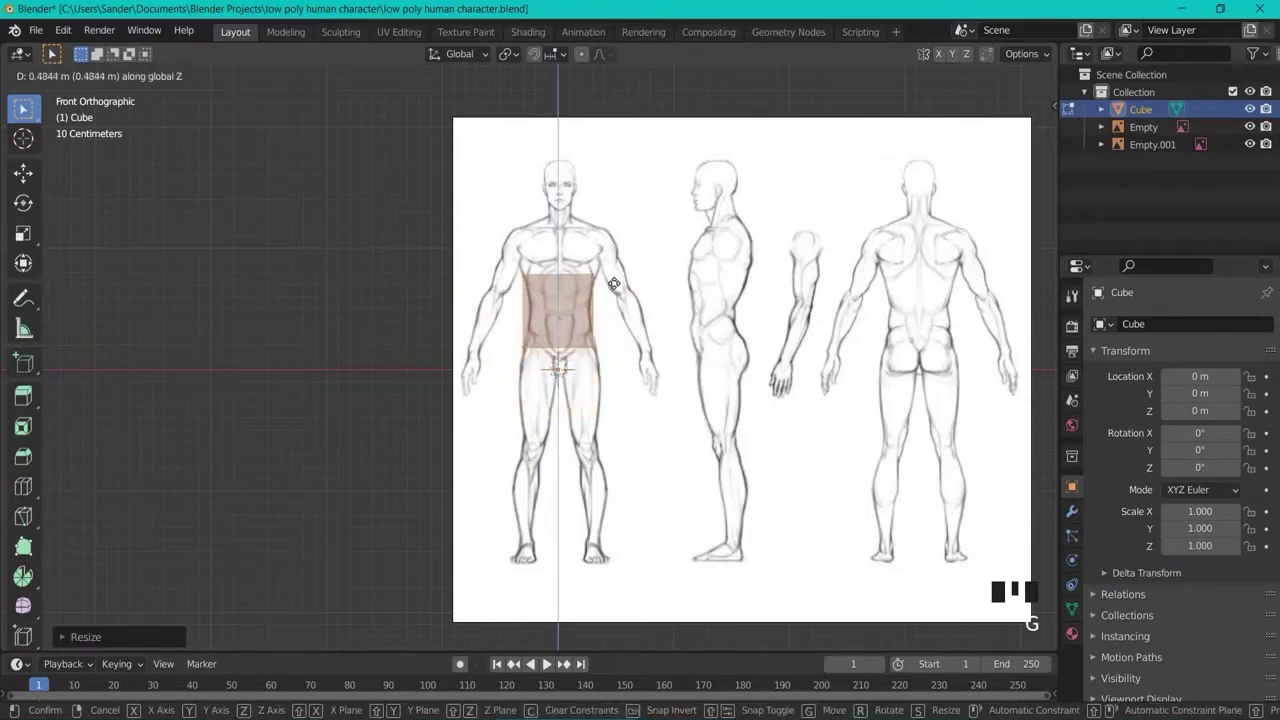
left_click(612, 280)
Add a vertical loop cut through the exact centre of the cube, along the front figure's midline
scroll(614, 285, "up", 4)
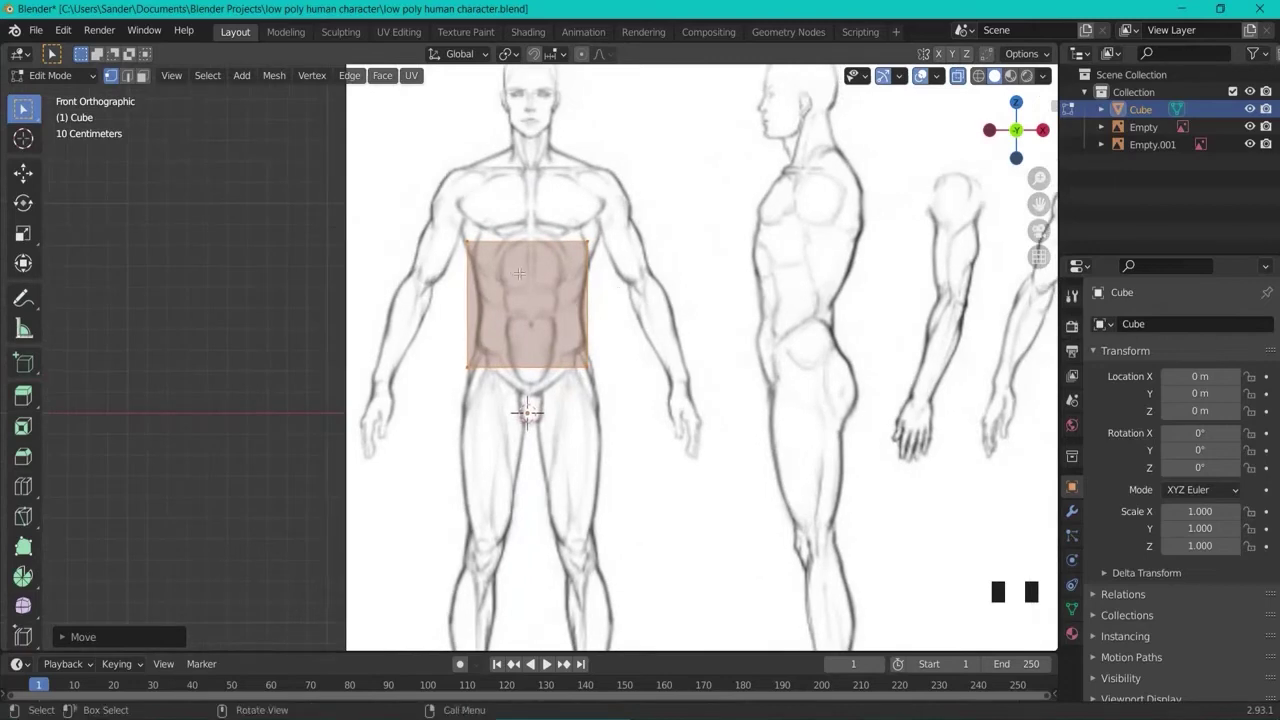
key("ctrl+r")
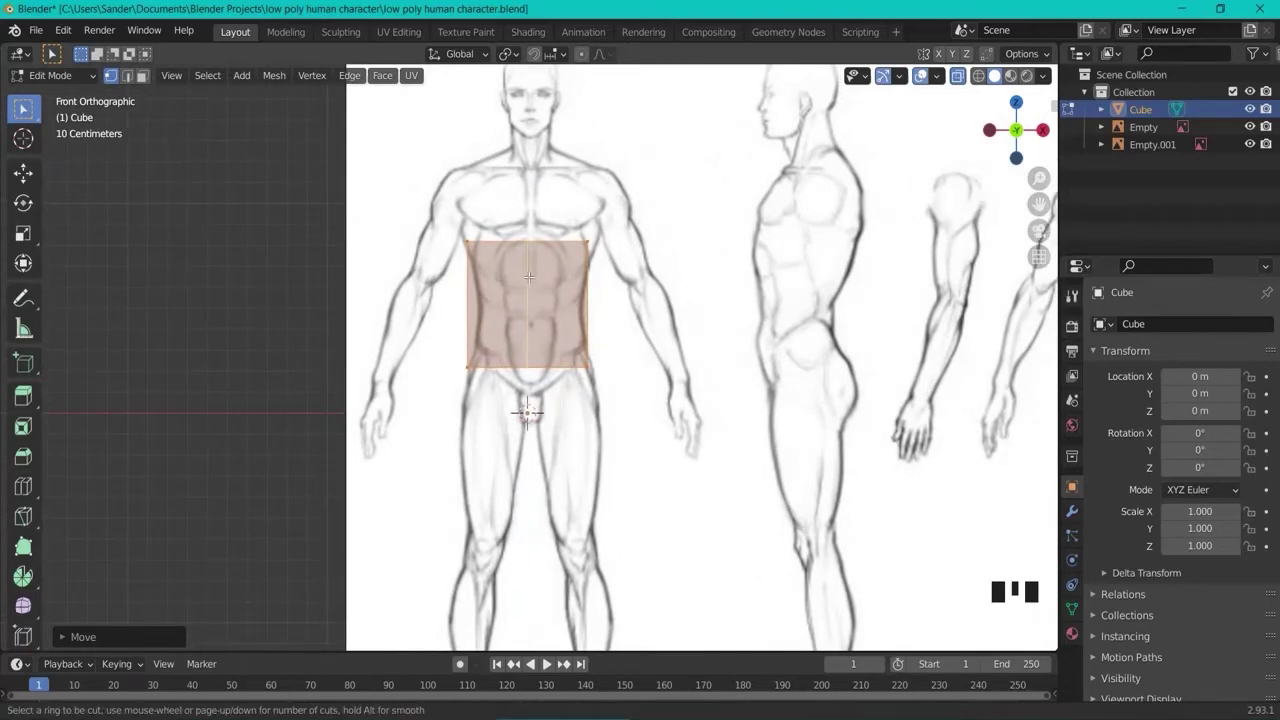
left_click(528, 277)
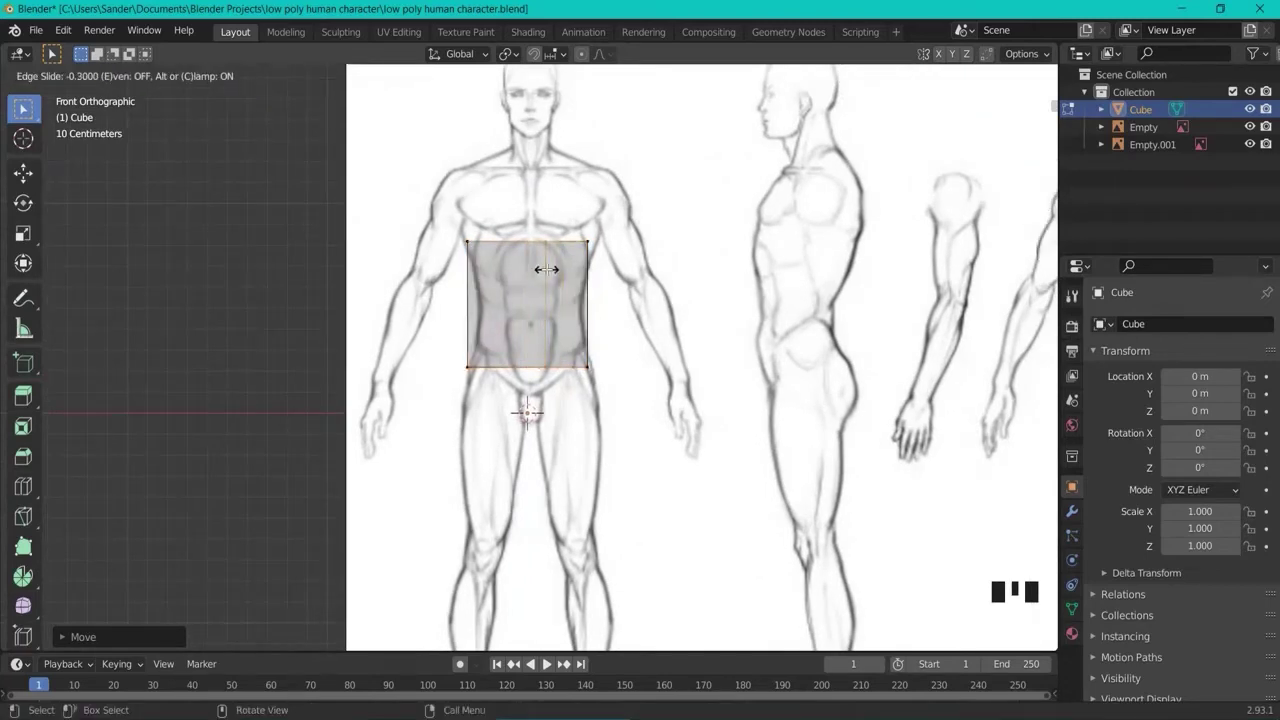
right_click(541, 246)
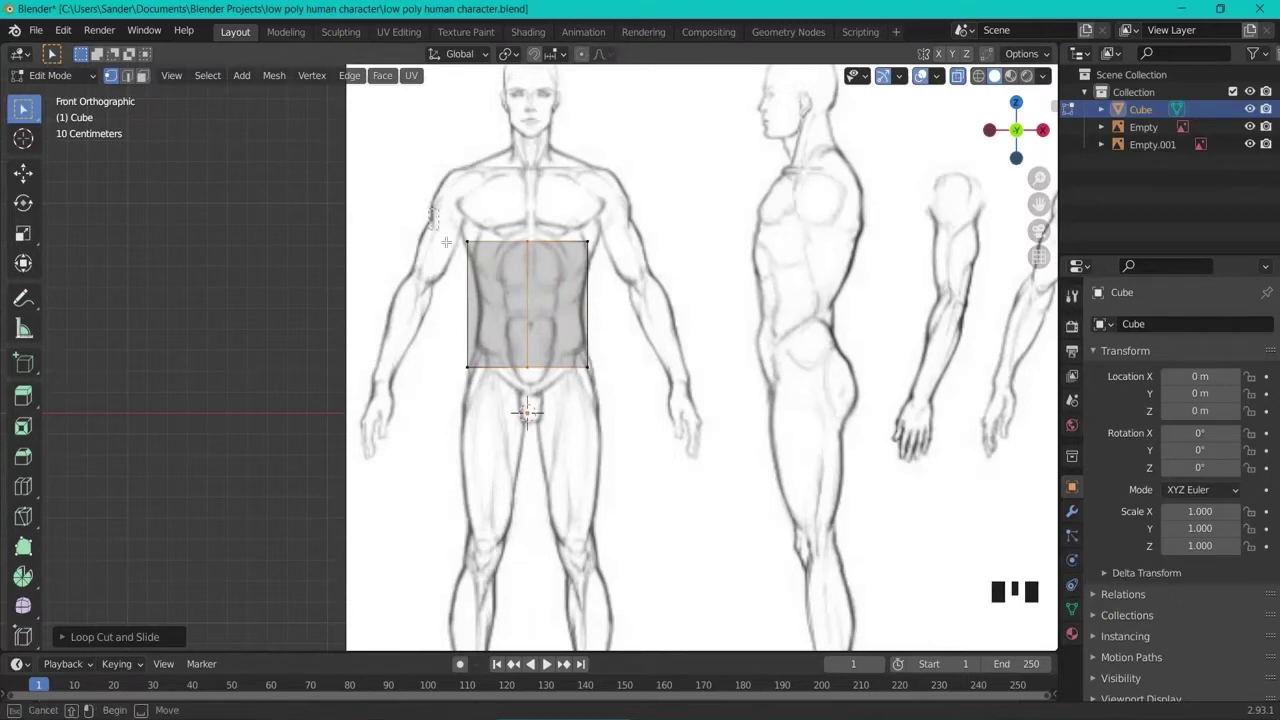
Delete the cube's outer vertices on the negative X side, leaving only the half on the positive X side
left_click(497, 415)
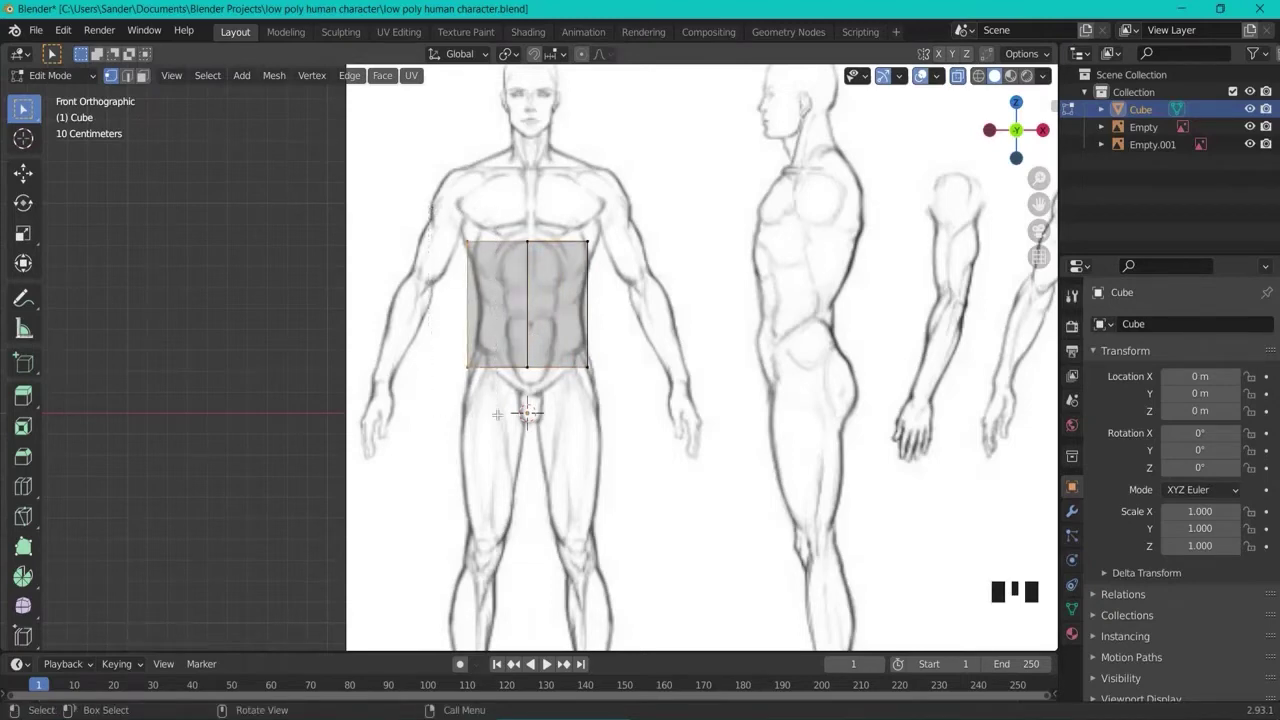
key("x")
left_click(430, 417)
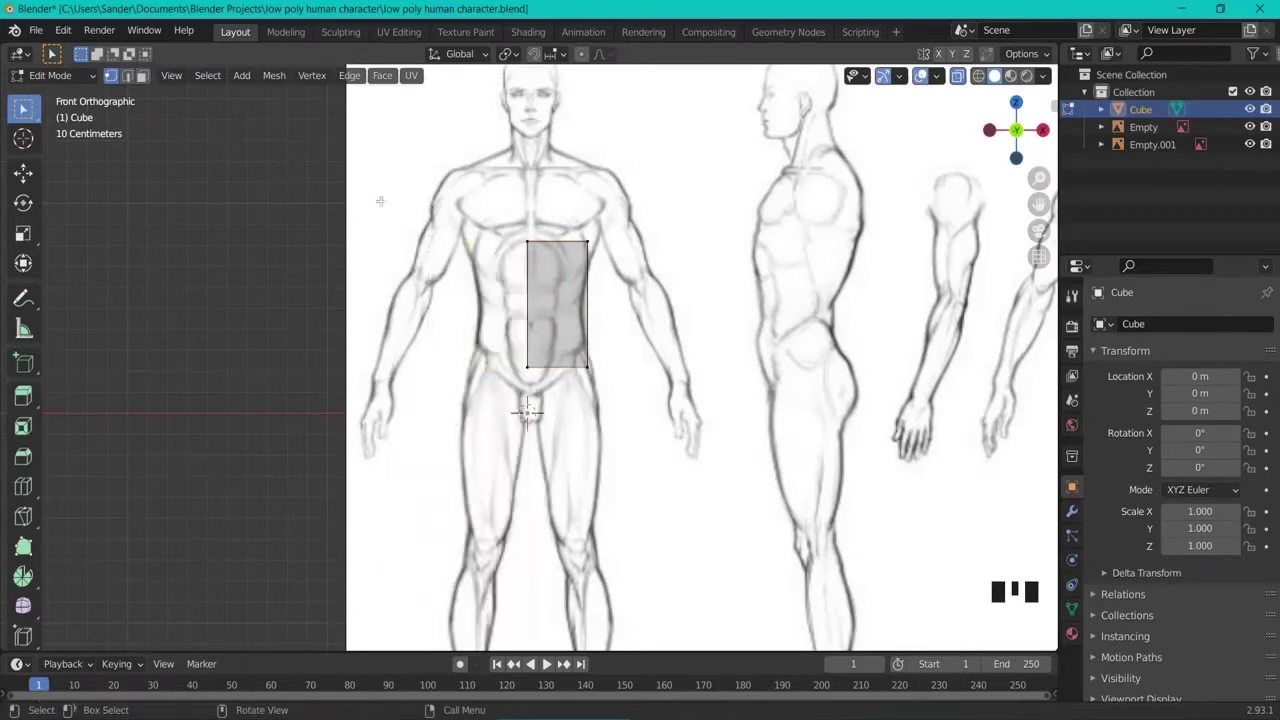
Select the whole remaining half and add a Mirror modifier on the X axis
left_click_drag(443, 155, 689, 421)
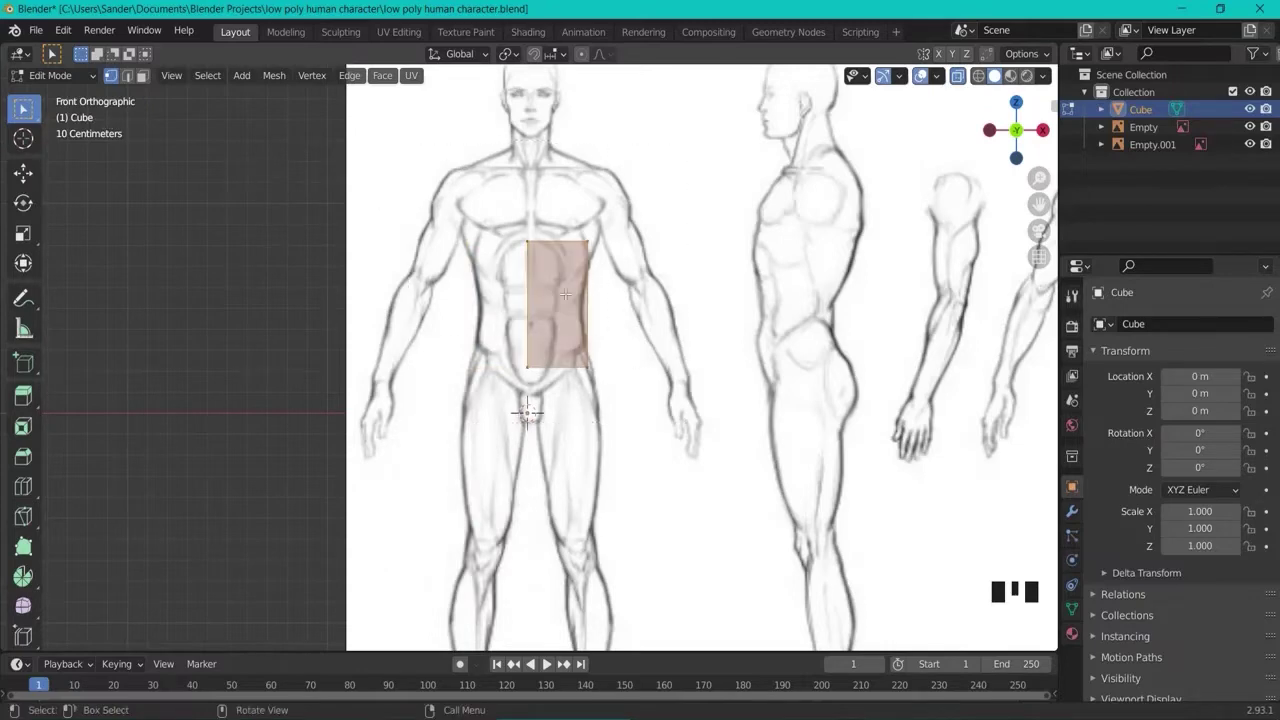
left_click(1073, 513)
left_click(1123, 326)
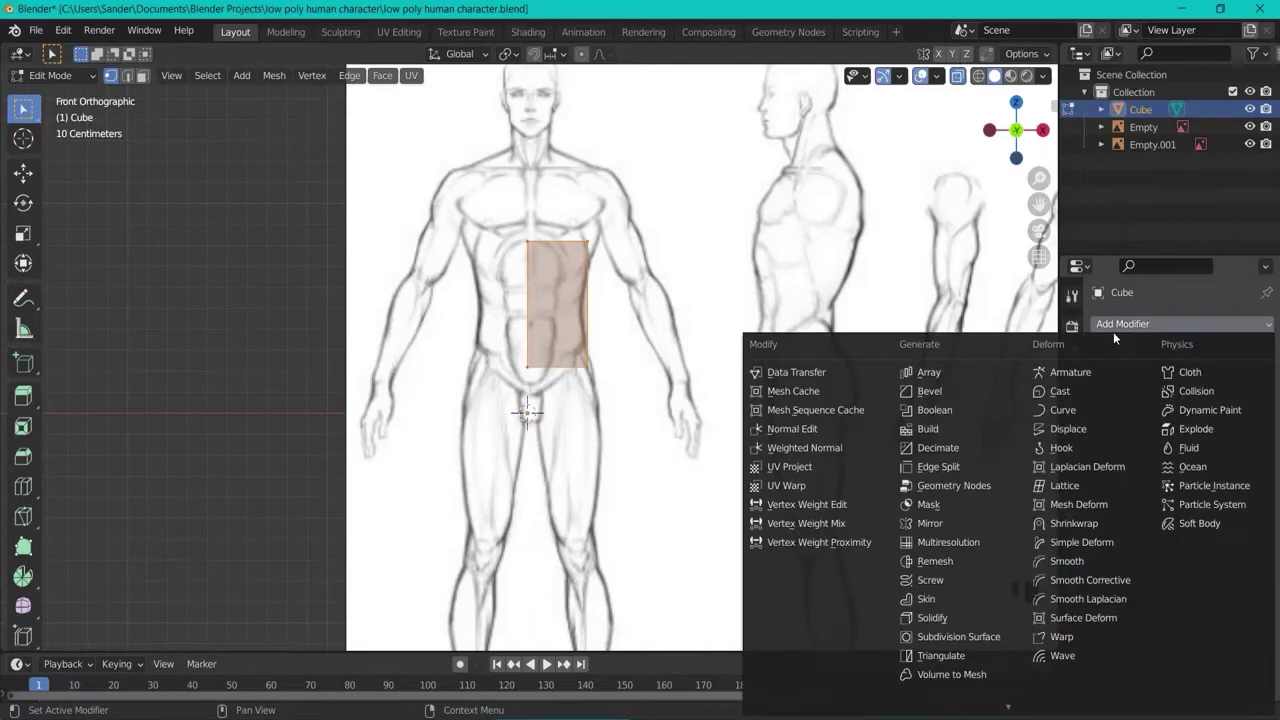
left_click(940, 523)
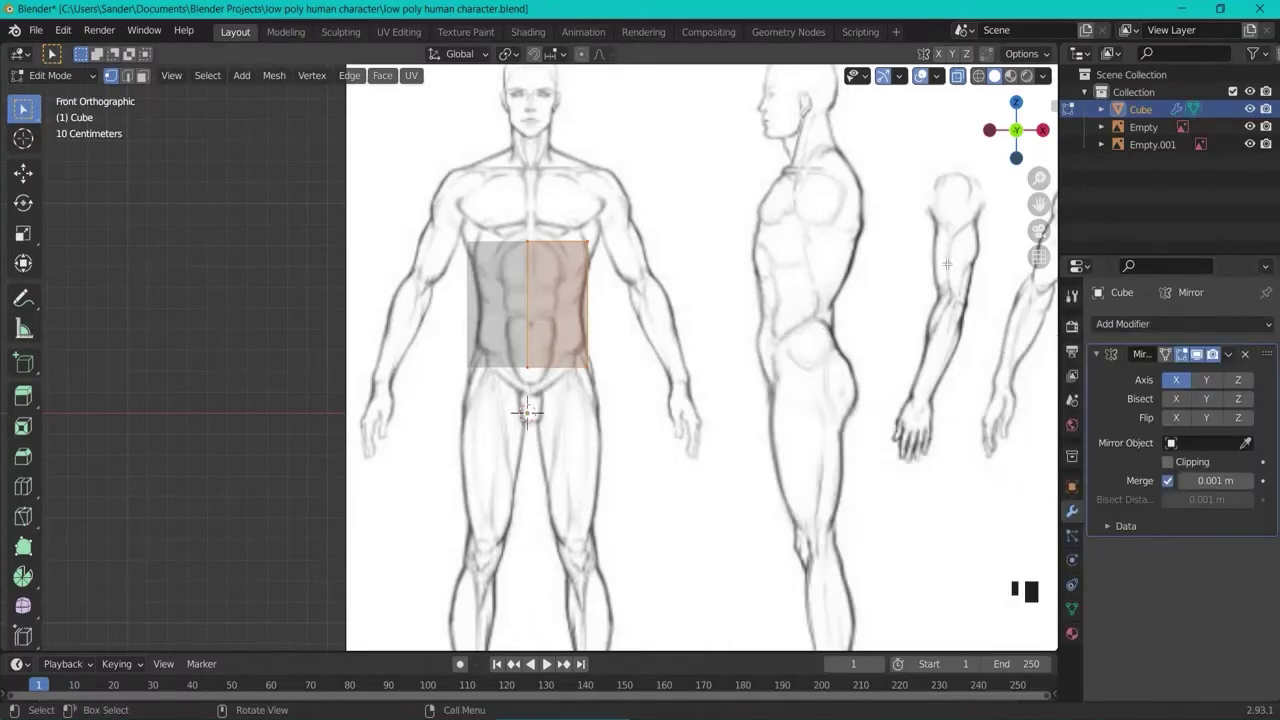
Try moving the half-block's upper outer vertices to test the mirroring
left_click_drag(570, 216, 643, 267)
key("g")
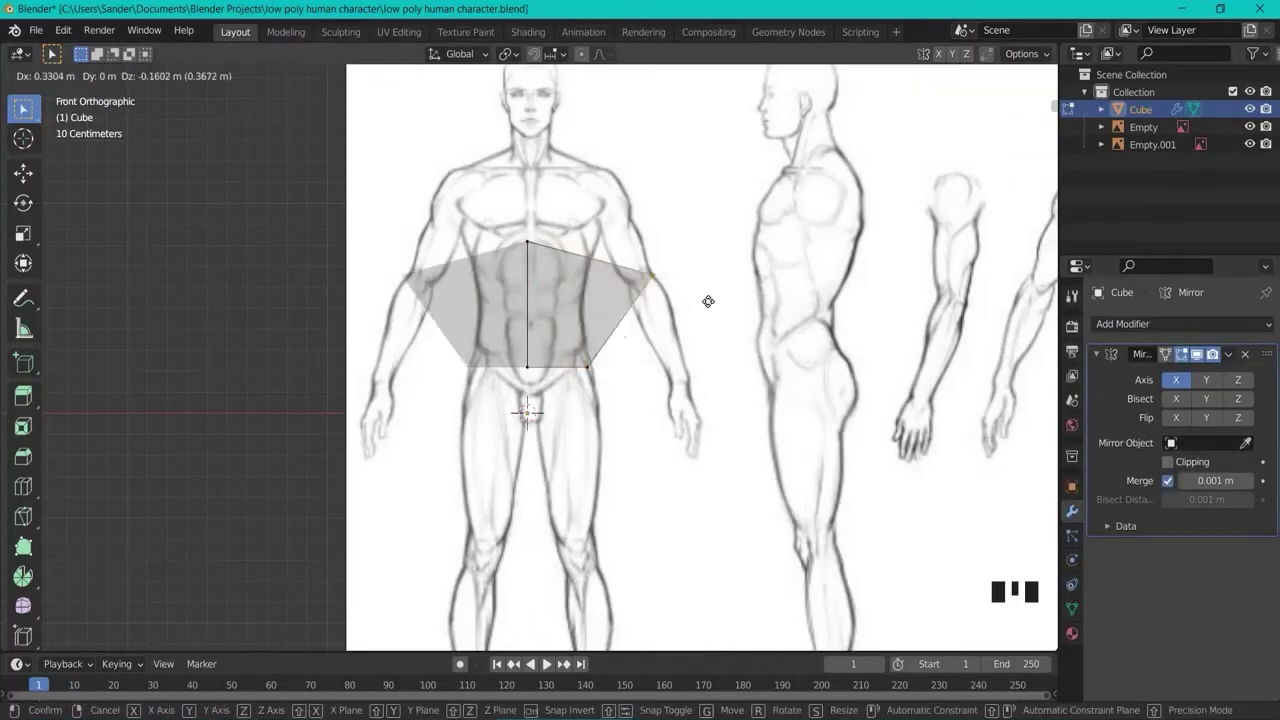
right_click(688, 238)
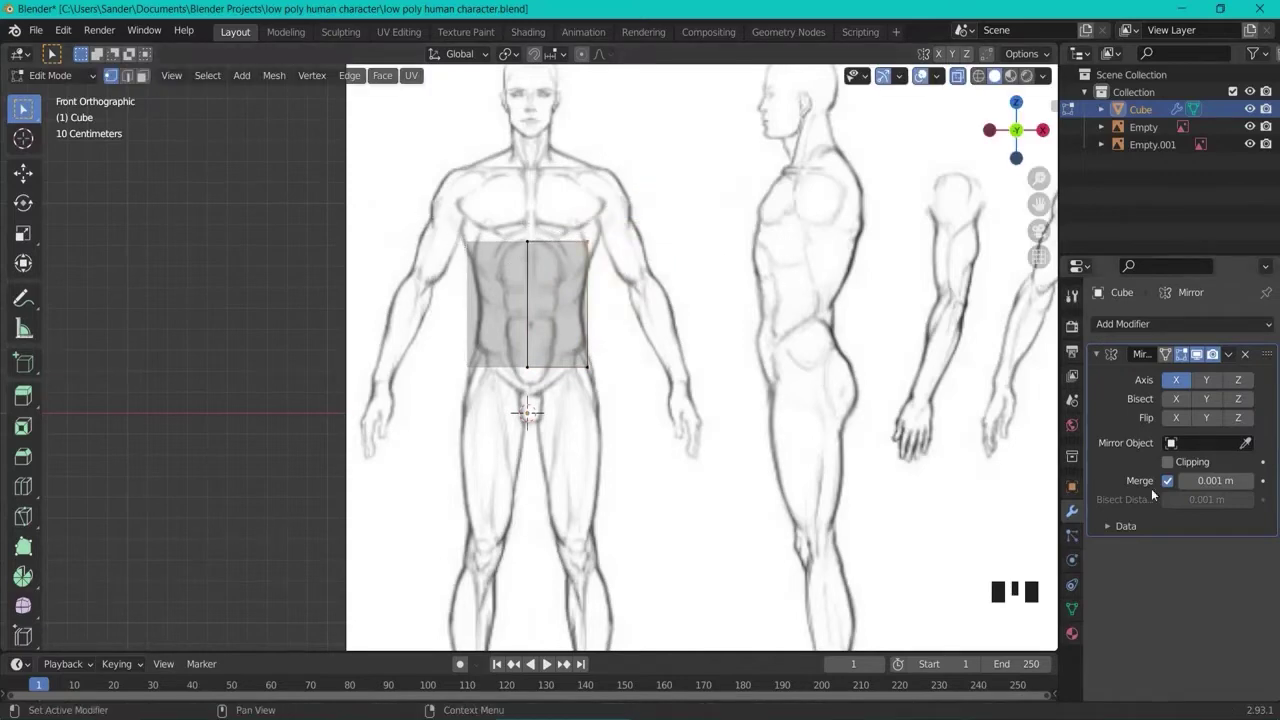
Enable Clipping on the Mirror modifier, testing its effect by trial moves of the upper centre vertices
left_click(1168, 463)
left_click(545, 259)
key("g")
key("Escape")
left_click(1168, 463)
key("g")
key("Escape")
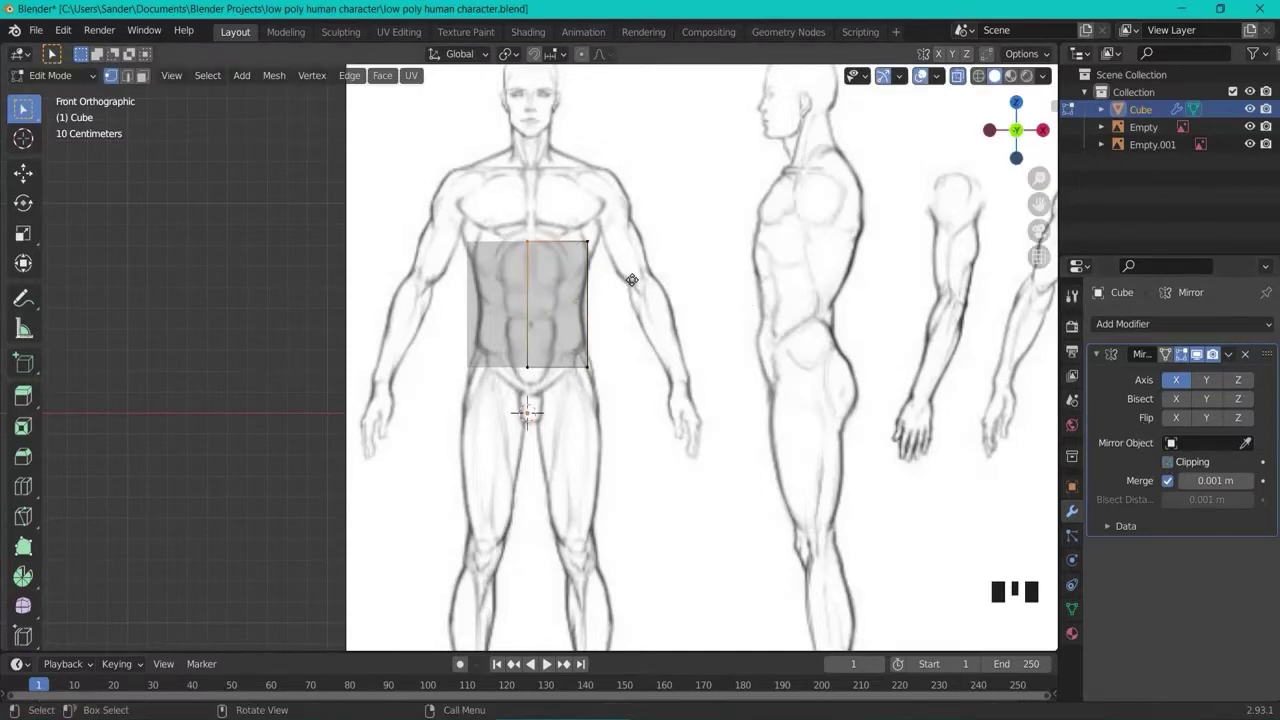
key("g")
key("Escape")
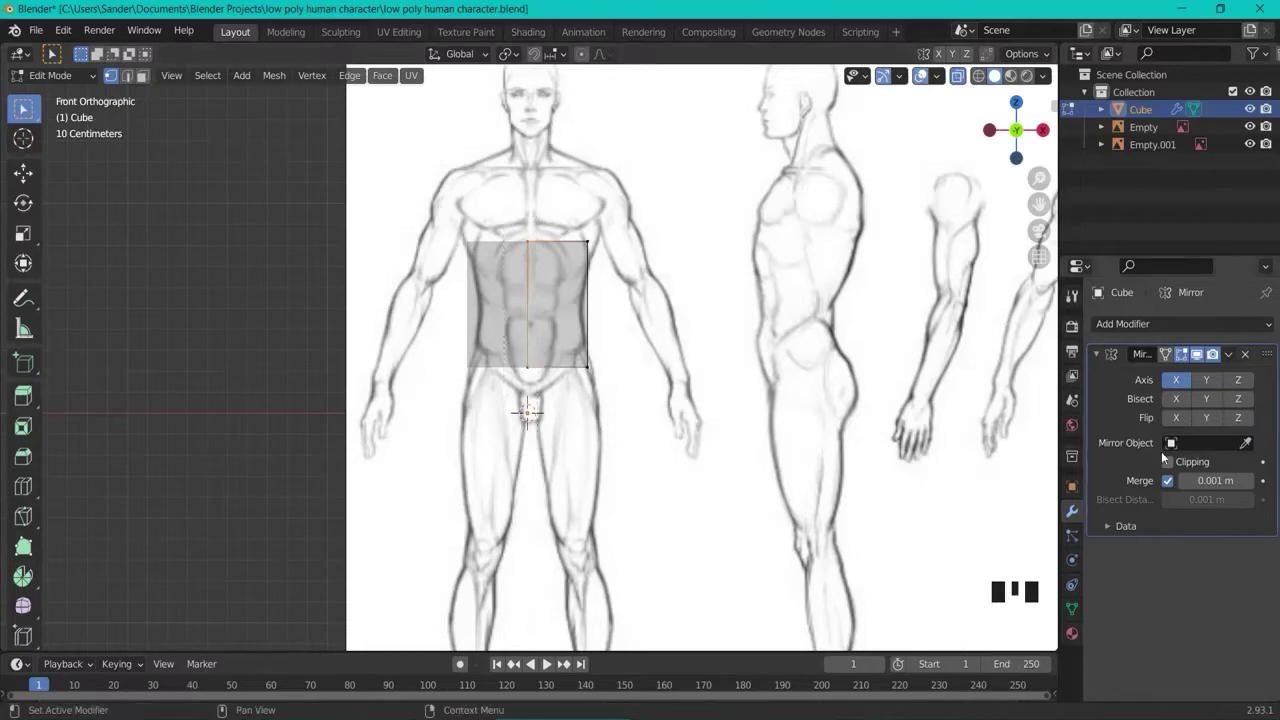
Add a horizontal loop cut halfway up the block and move its outer vertices inward along X to the waist outline
scroll(590, 313, "up", 2)
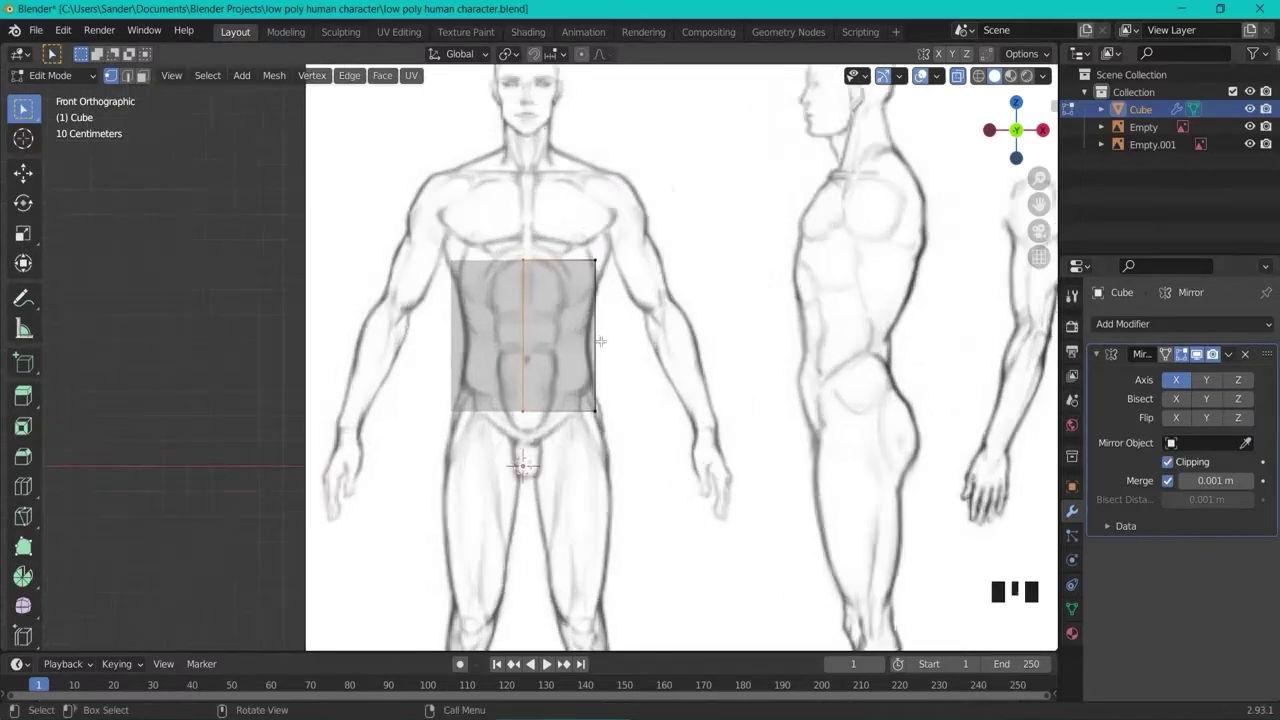
scroll(595, 330, "up", 1)
key("ctrl+r")
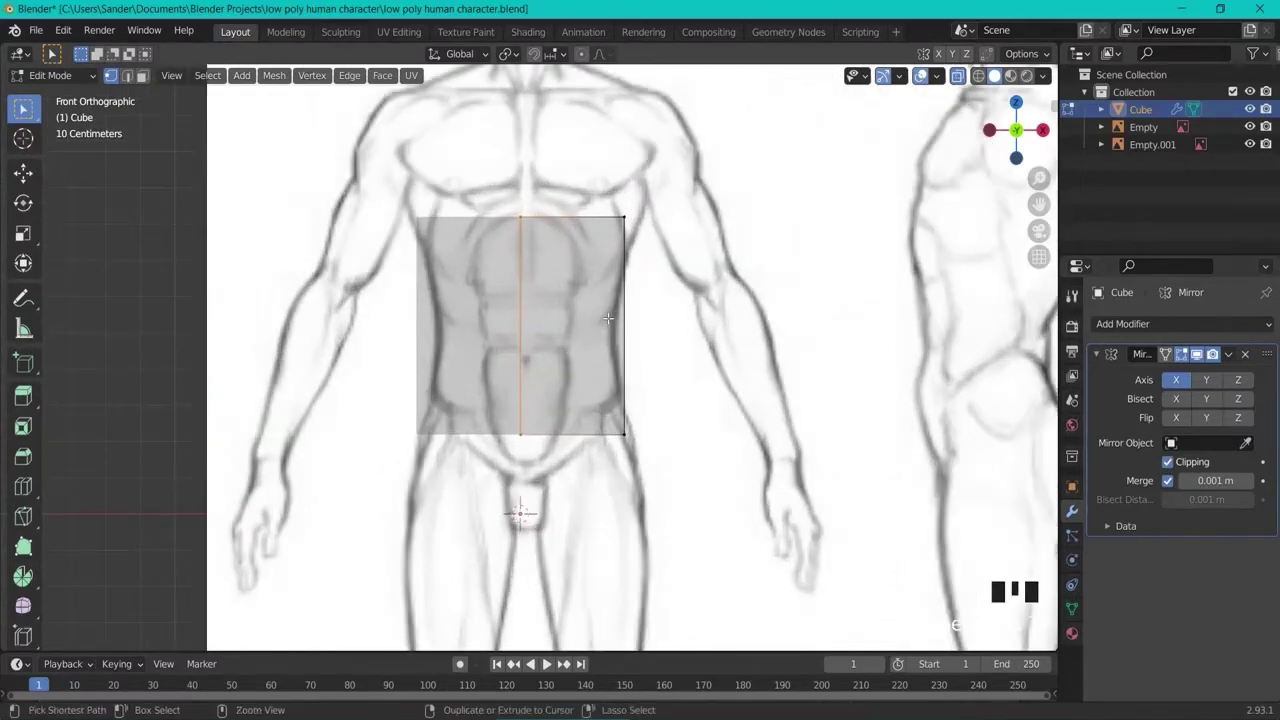
left_click(605, 318)
right_click(605, 318)
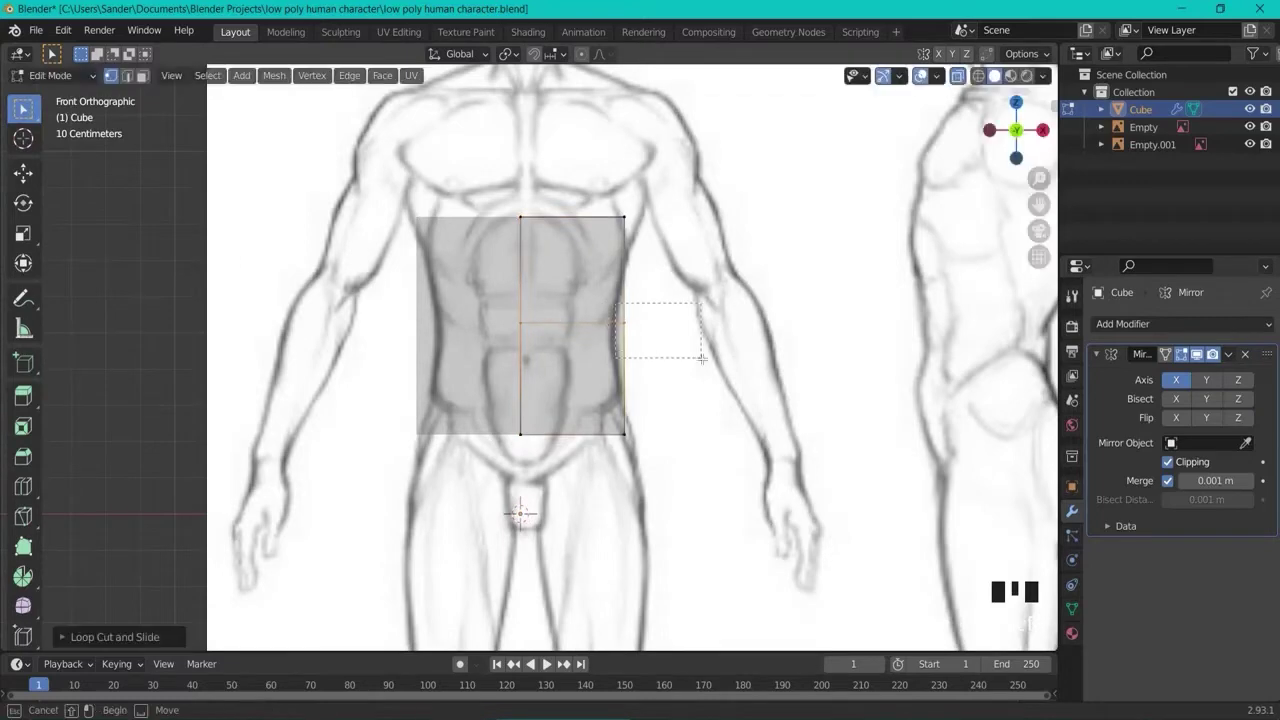
key("g")
key("x")
left_click(694, 360)
Move the upper and lower outer vertices outward along X to match the front figure's ribcage and hips
left_click(624, 217)
key("g")
key("x")
left_click(670, 255)
left_click(649, 437)
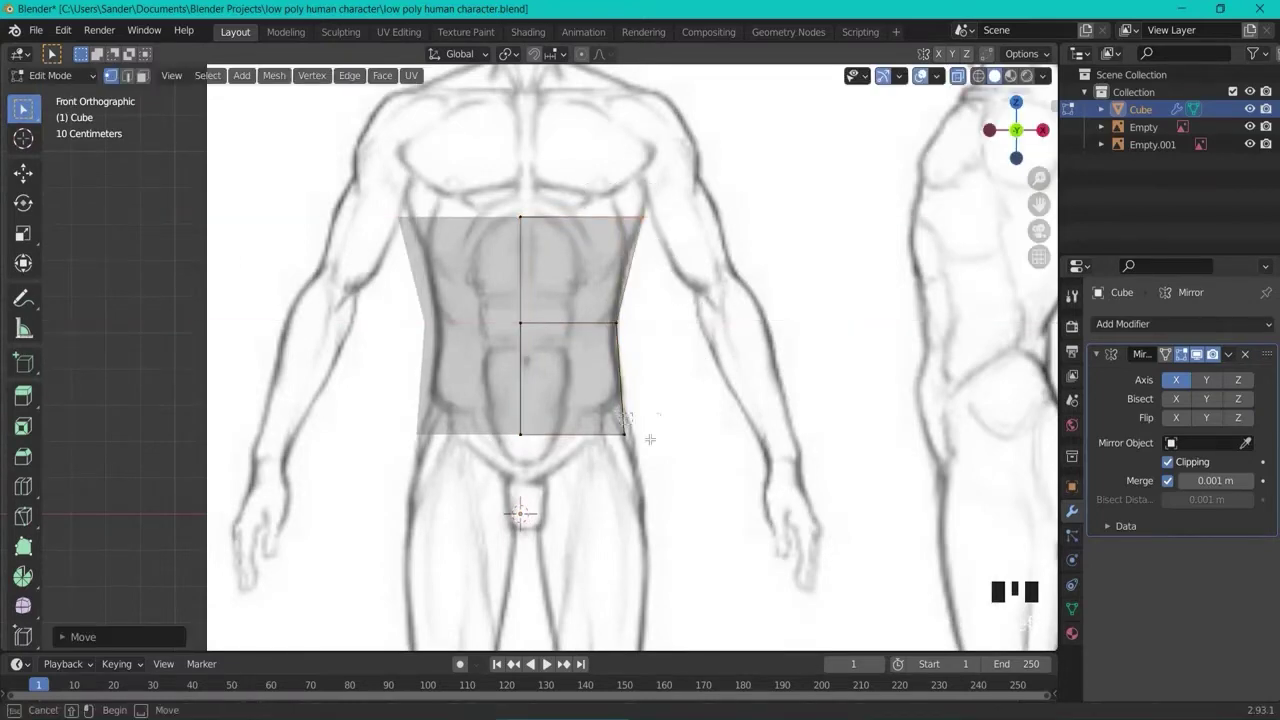
key("g")
key("x")
left_click(677, 457)
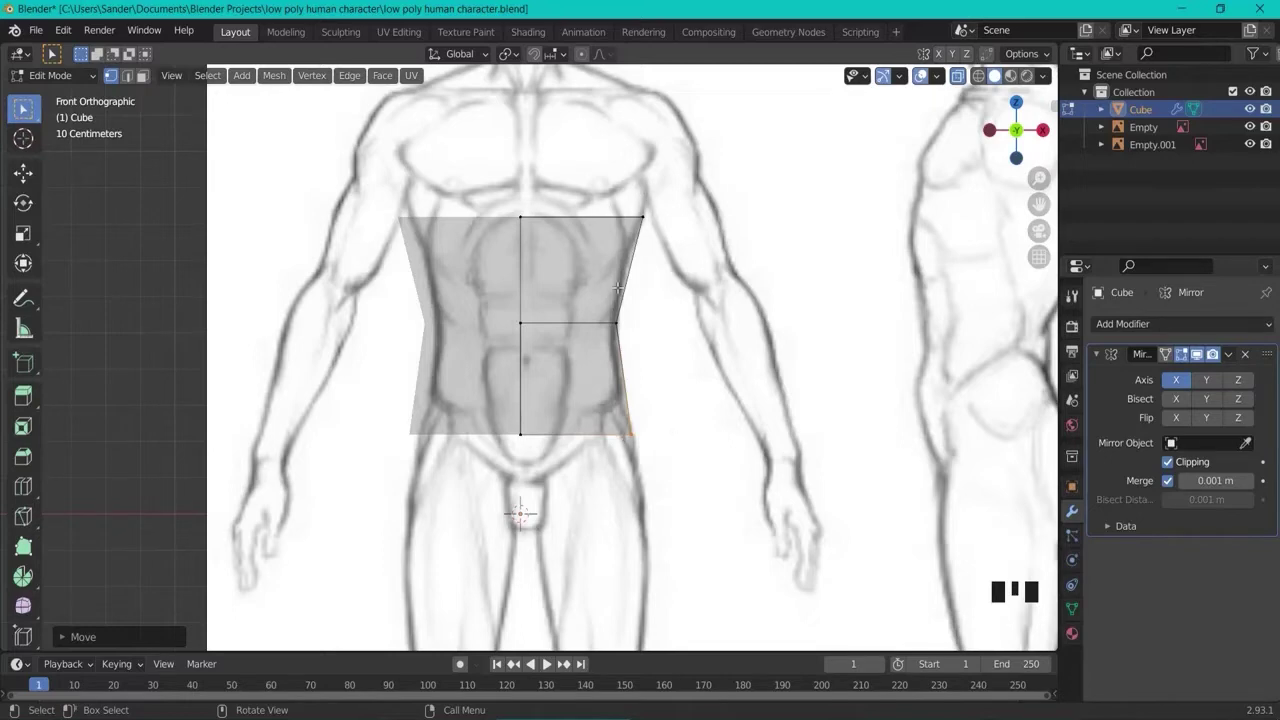
In right view, move the waist row's and top row's back vertices inward along Y to the side figure's back outline
key("KP_3")
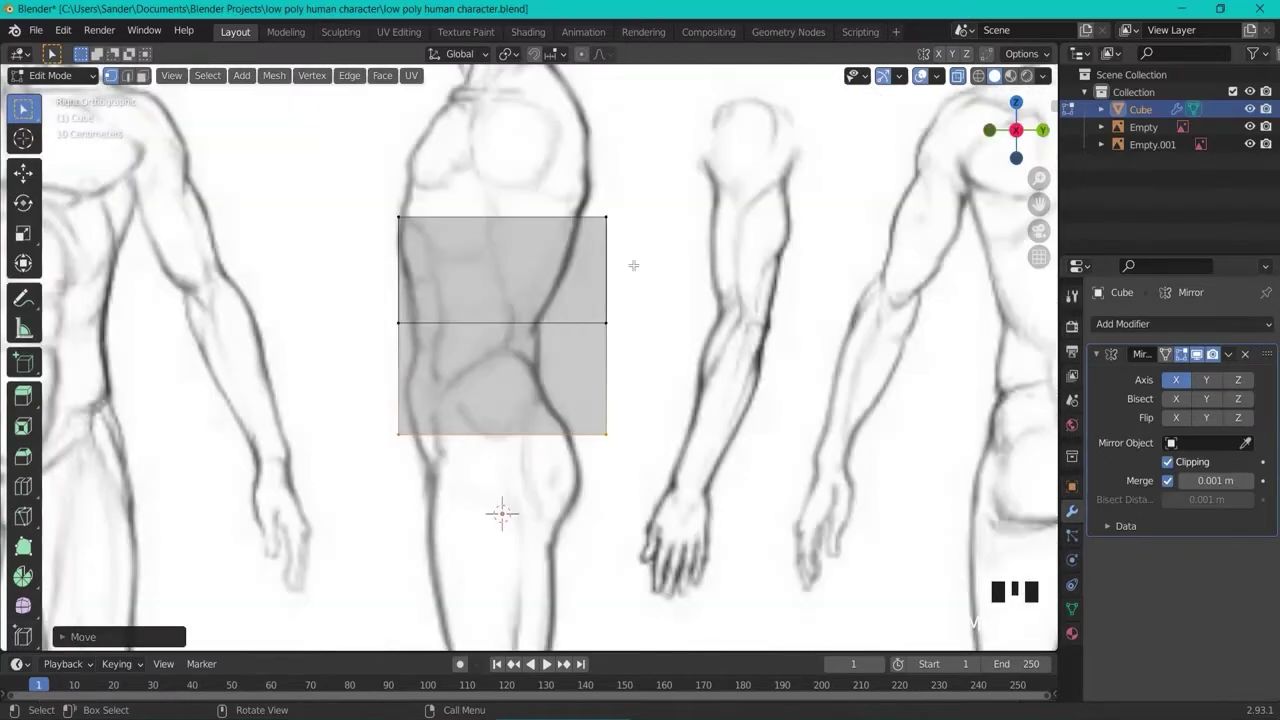
middle_click_drag(386, 278, 567, 303)
key("KP_1")
key("KP_3")
key("KP_1")
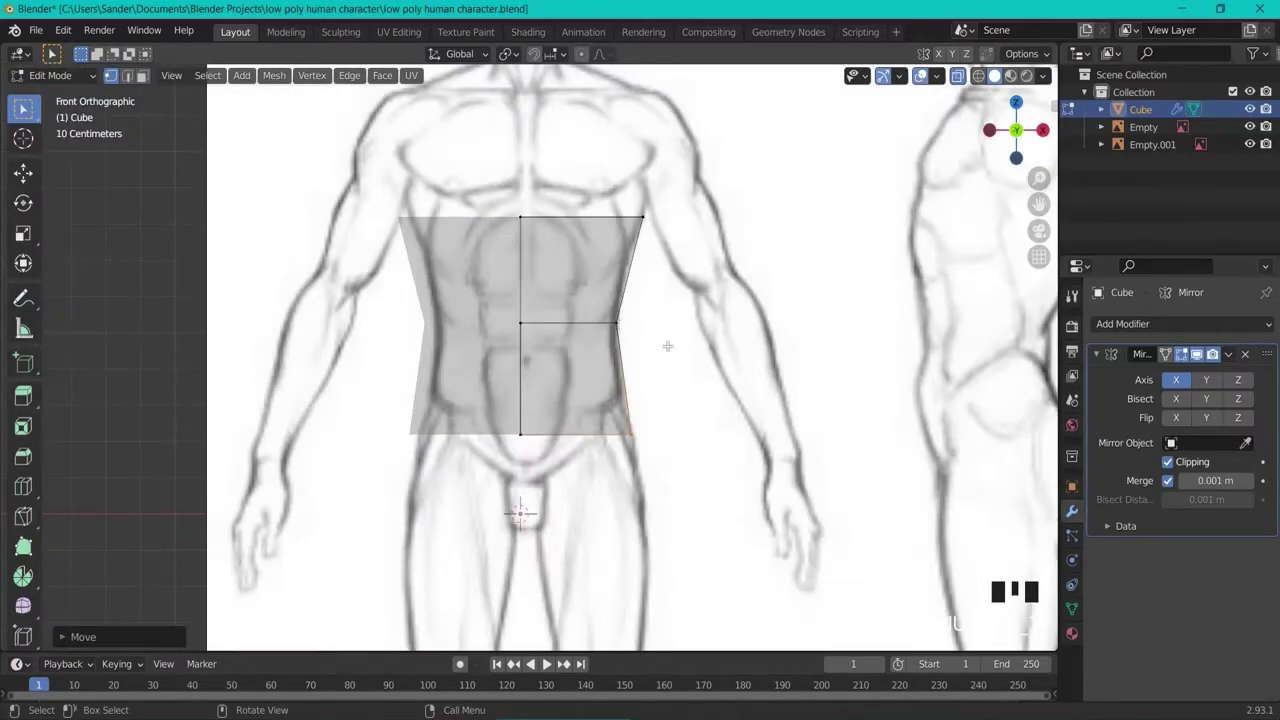
key("KP_3")
key("g")
left_click(546, 336)
key("g")
key("y")
left_click(655, 245)
Move the bottom row's back and front vertices inward along Y to fit the side figure's hips
left_click_drag(597, 380, 724, 483)
key("g")
key("y")
left_click(658, 479)
left_click_drag(344, 400, 439, 452)
key("g")
key("y")
left_click(453, 446)
Move the waist row's front vertices inward along Y to the belly outline and check the block in perspective
left_click_drag(380, 310, 450, 357)
key("g")
key("y")
left_click(464, 359)
middle_click_drag(548, 328, 635, 374)
key("KP_1")
middle_click_drag(632, 297, 576, 349)
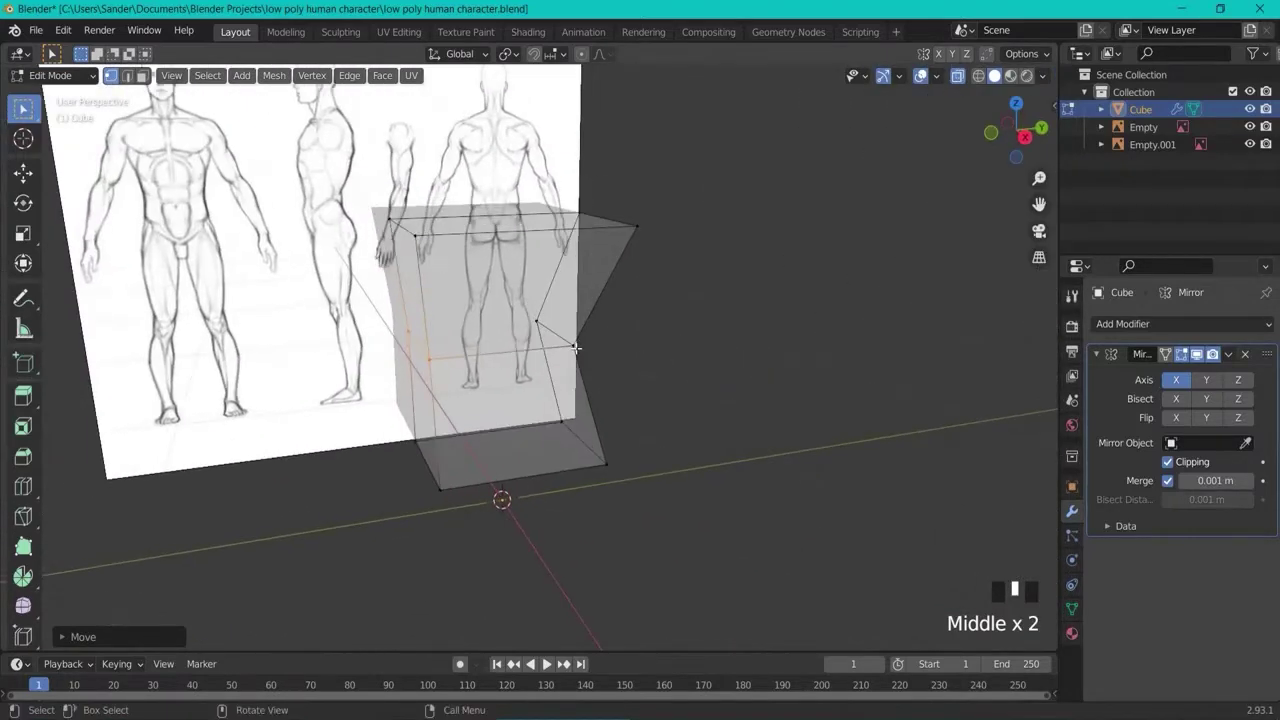
In front view, extrude the torso's top face up to the shoulder line
key("KP_1")
scroll(629, 314, "up", 1)
middle_click_drag(696, 233, 648, 374, "shift")
middle_click_drag(518, 272, 522, 307, "shift")
left_click_drag(448, 314, 652, 395)
key("e")
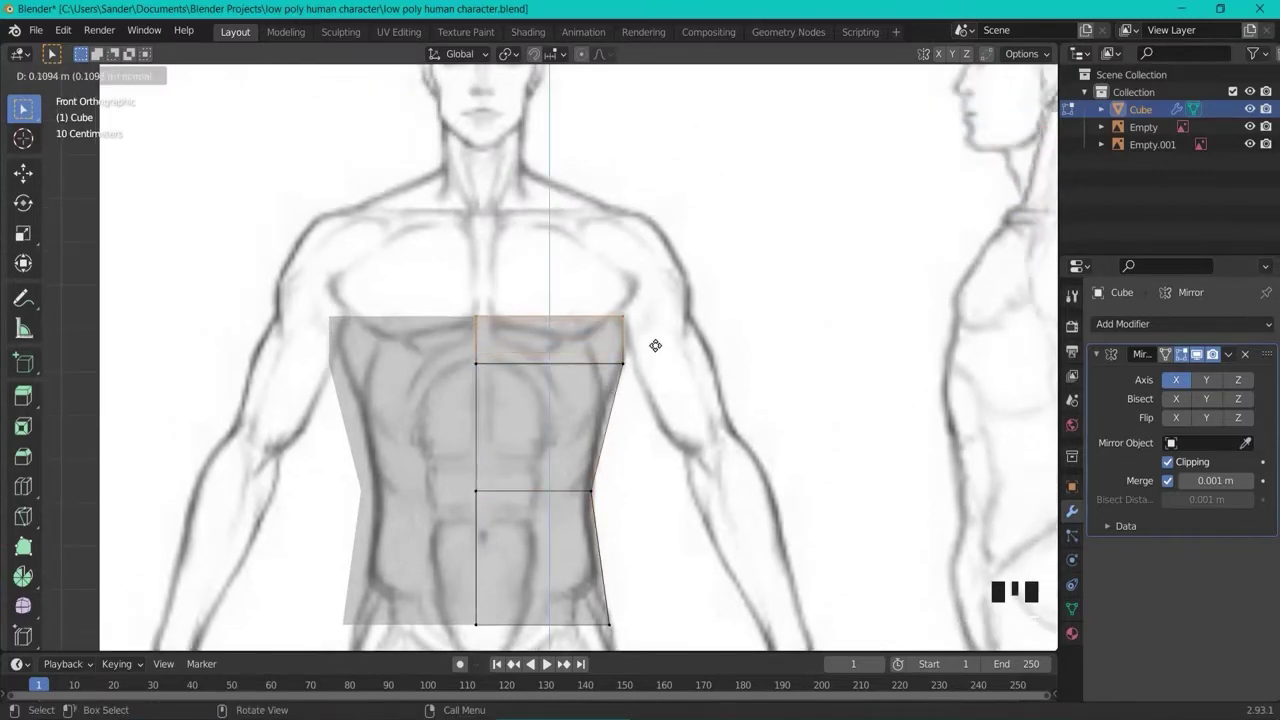
left_click(668, 245)
Extrude the top face again up to the neck base and move its outer vertices inward along X to the neck's side
middle_click_drag(577, 221, 589, 285, "shift")
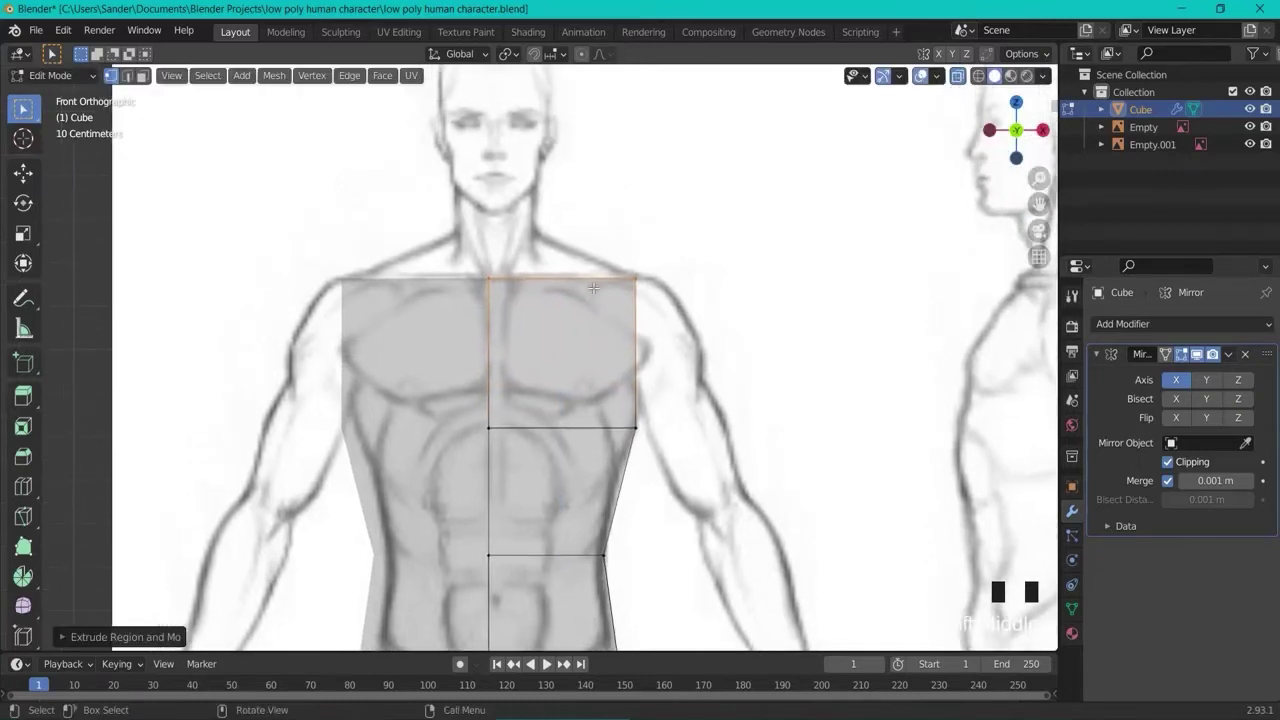
key("e")
left_click(593, 245)
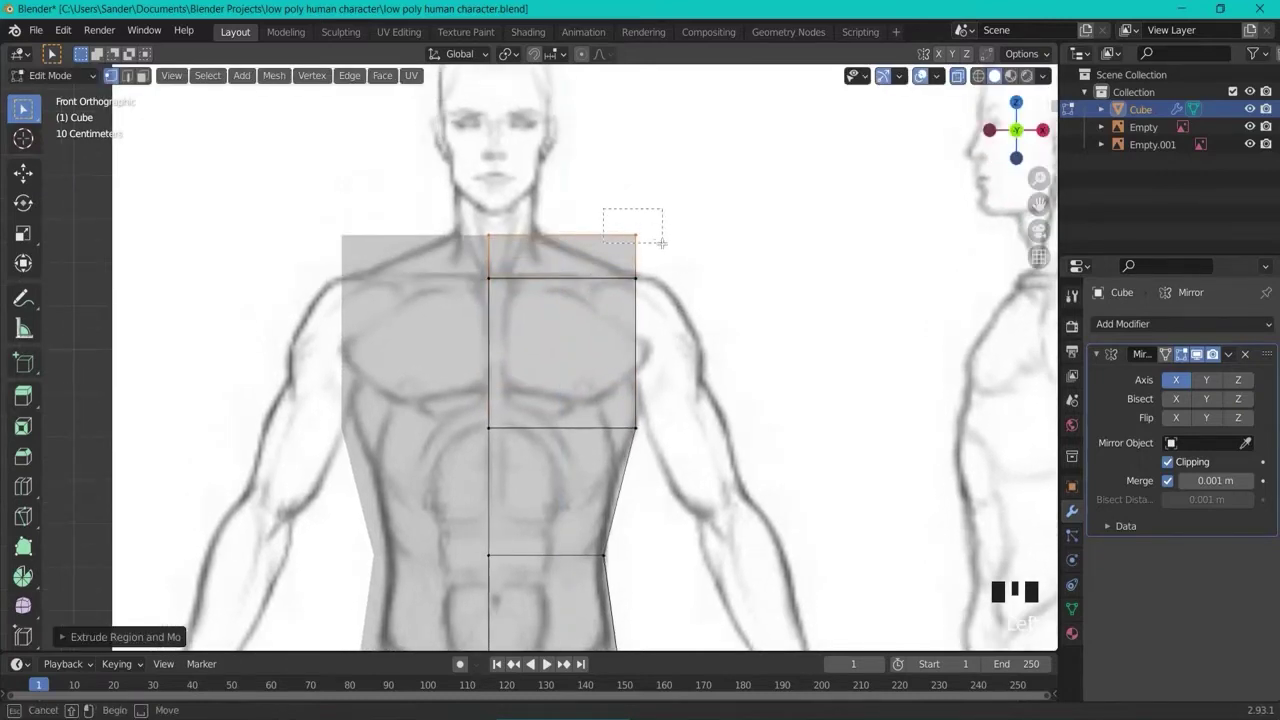
key("x")
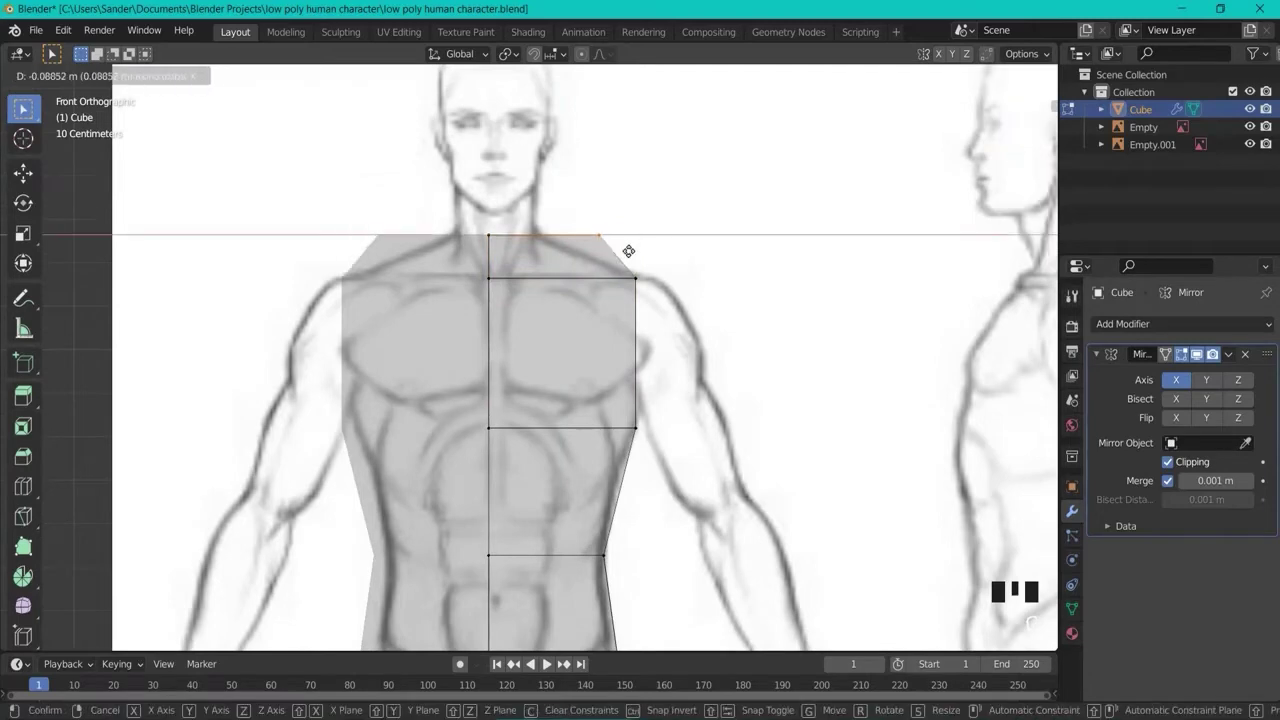
left_click(574, 252)
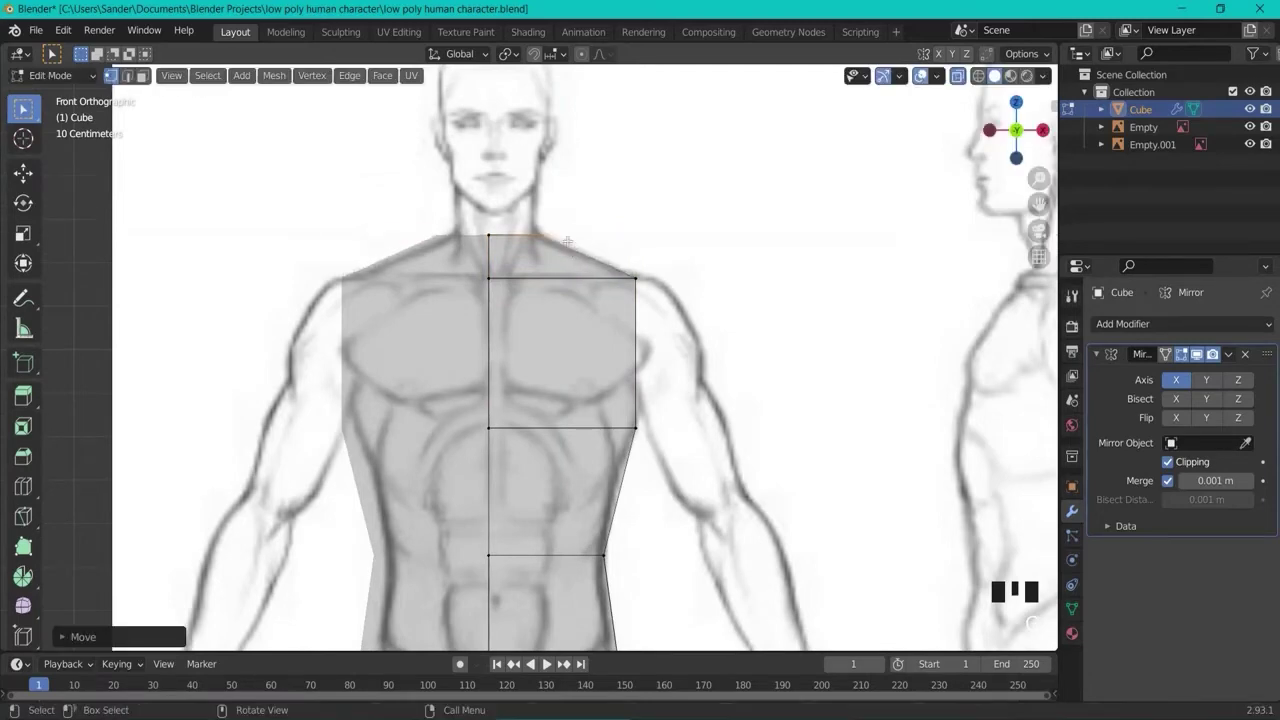
In right view, move the shoulder row's back and front vertices inward along Y to the side figure's outline
key("KP_3")
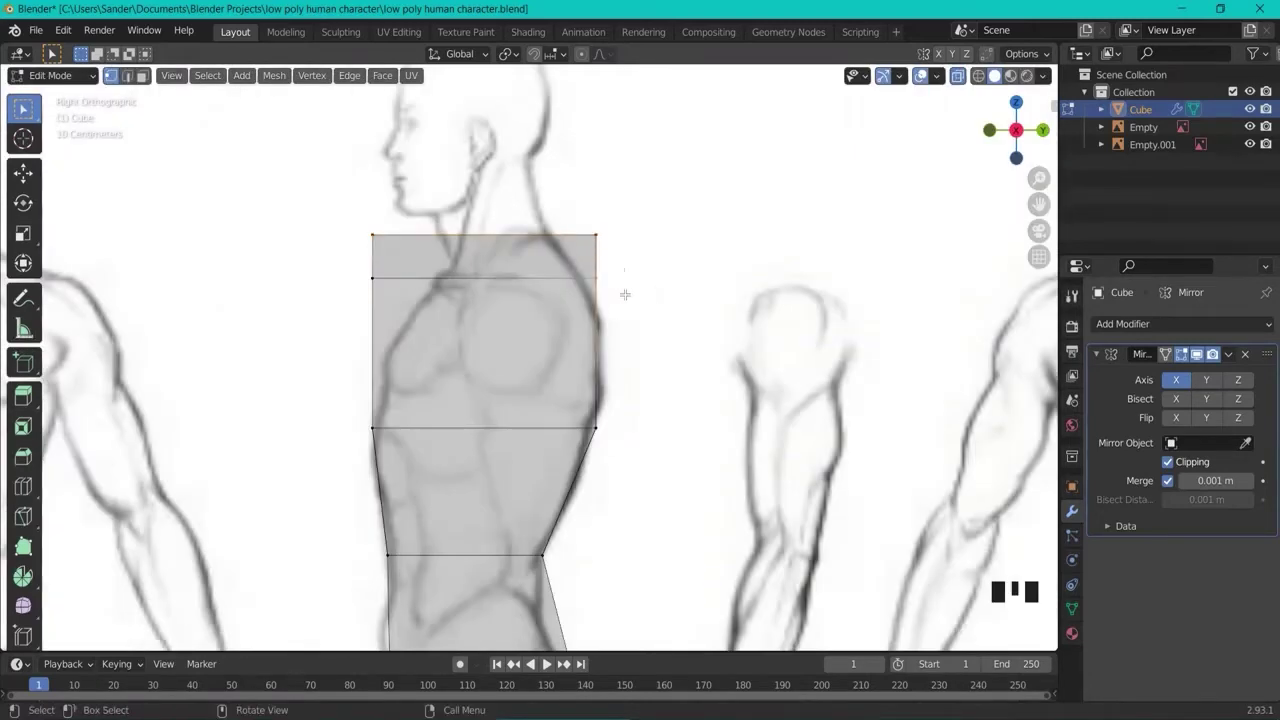
key("g")
key("y")
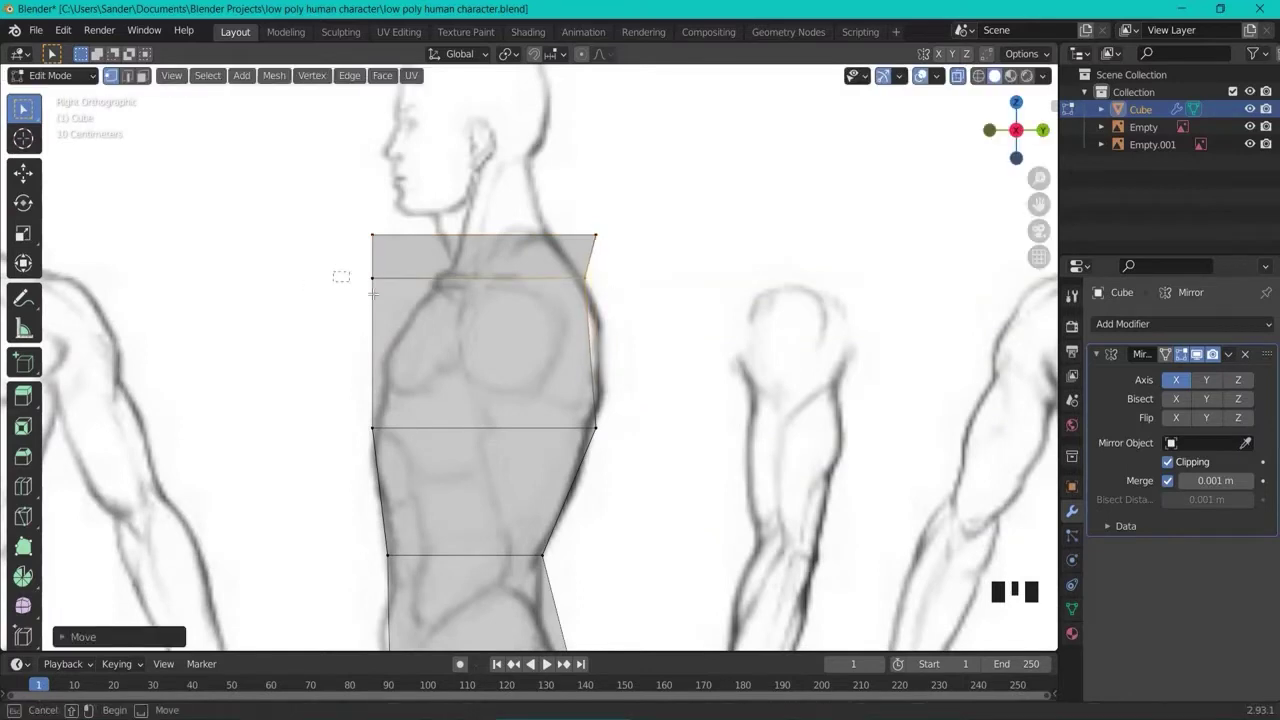
left_click(502, 320)
Move the top row's front and back vertices inward along Y to fit the side figure's neck base
left_click_drag(348, 212, 417, 258)
key("g")
key("y")
left_click(503, 252)
left_click_drag(557, 207, 655, 254)
key("g")
key("y")
left_click(614, 246)
left_click(461, 242)
key("g")
key("y")
left_click(430, 230)
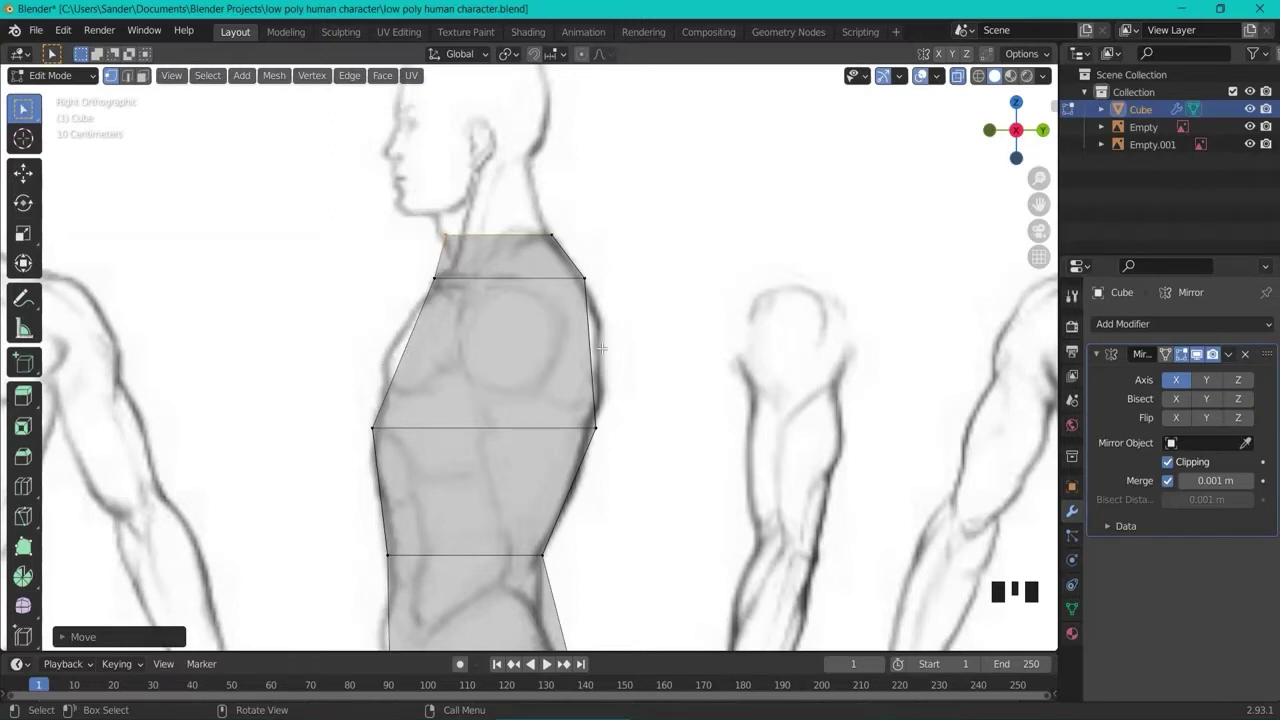
Add a horizontal loop cut across the chest and move its front and back vertices outward along Y to the side outline
key("ctrl+r")
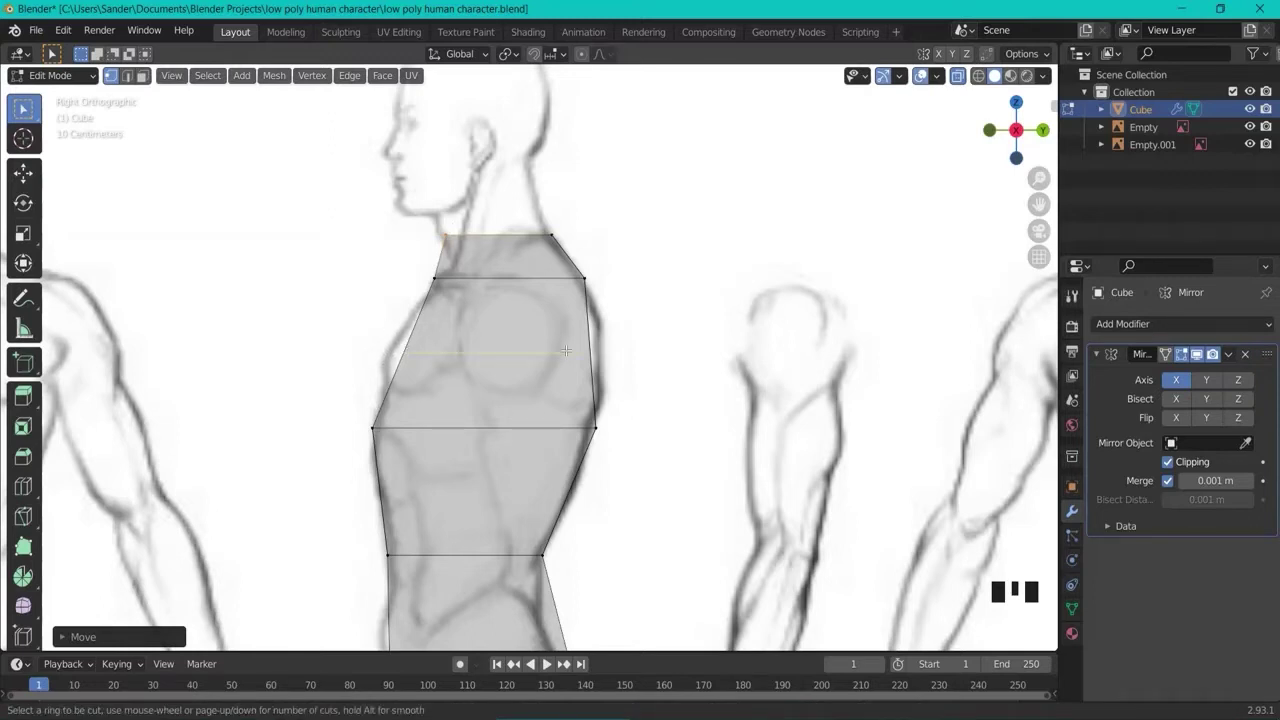
left_click(566, 350)
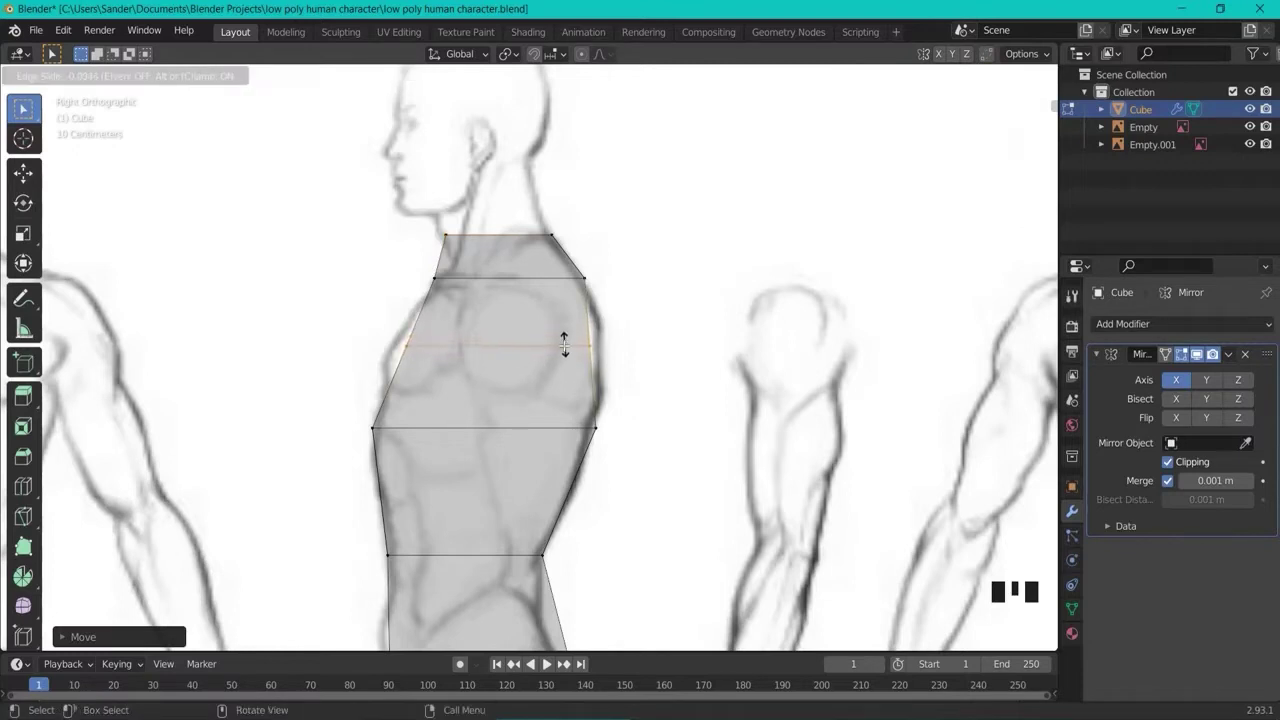
left_click(563, 351)
key("g")
key("y")
left_click(461, 393)
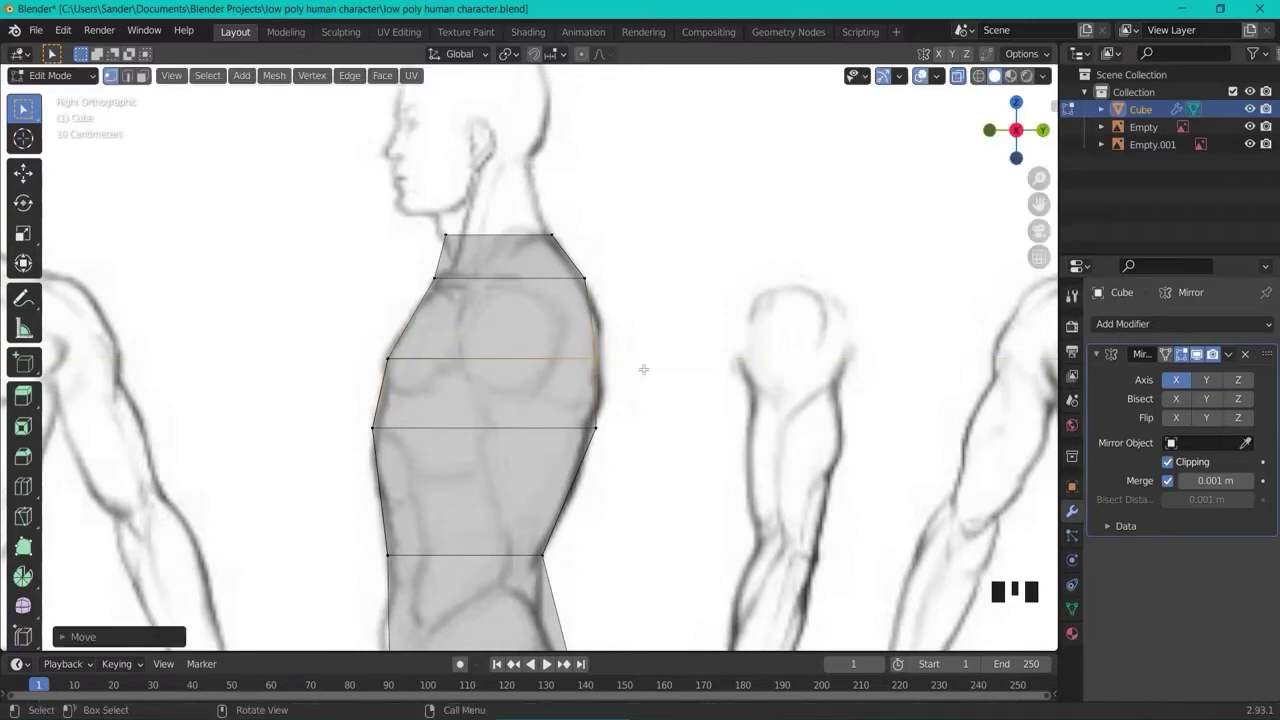
In front view, extrude the face on top of the neck base upward about 0.13 m to the jaw
key("KP_1")
middle_click_drag(703, 347, 700, 511)
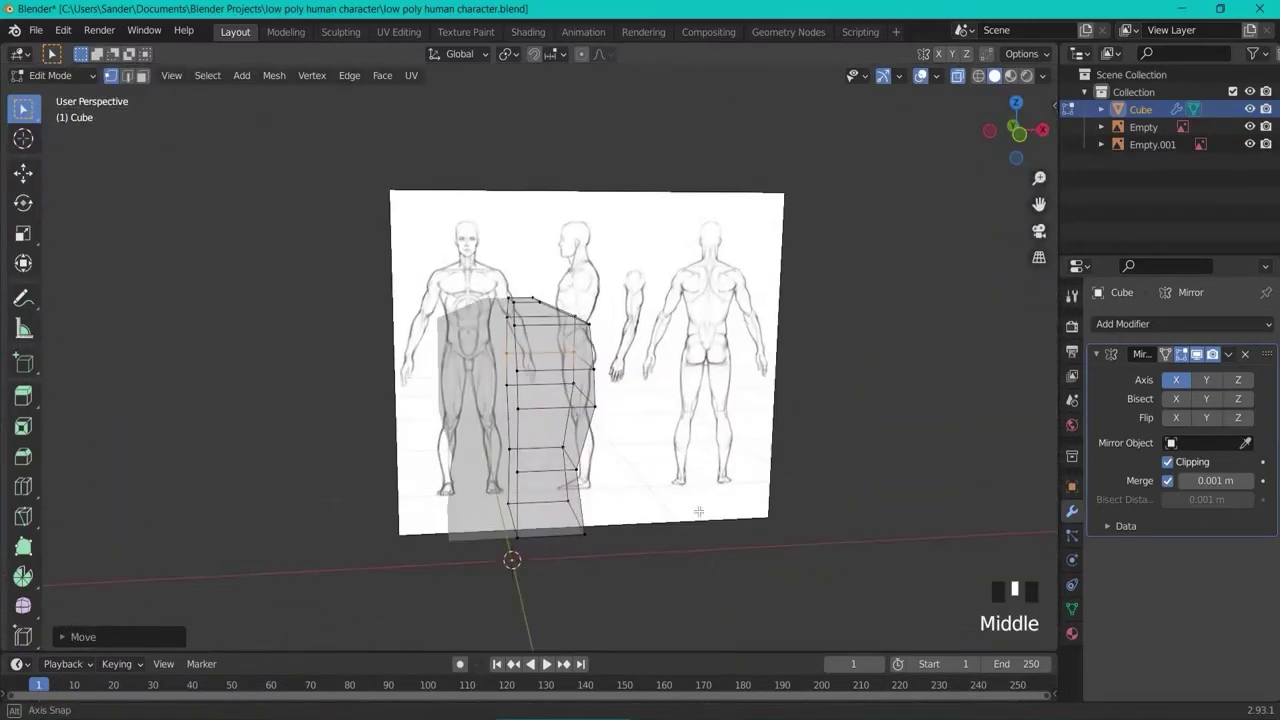
key("KP_1")
scroll(569, 328, "up", 4)
scroll(569, 328, "up", 2)
scroll(558, 175, "down", 2)
middle_click_drag(562, 182, 569, 296, "shift")
scroll(530, 317, "up", 1)
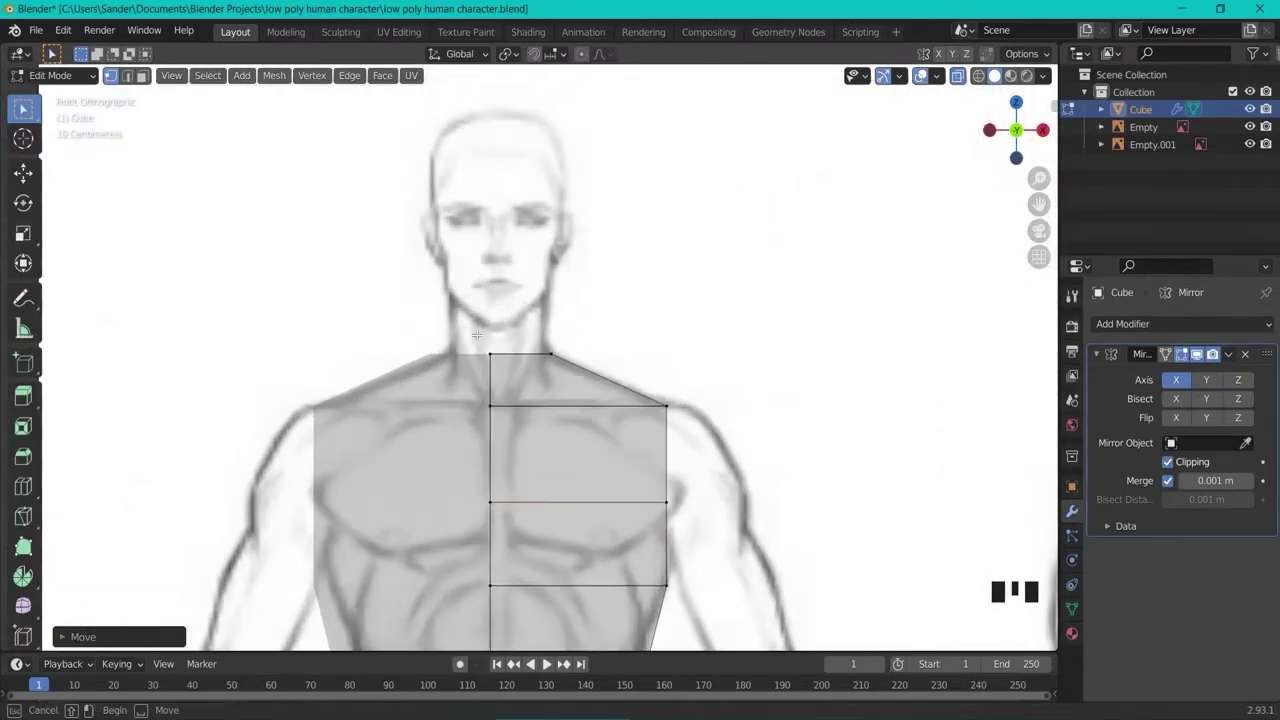
left_click(581, 373)
key("e")
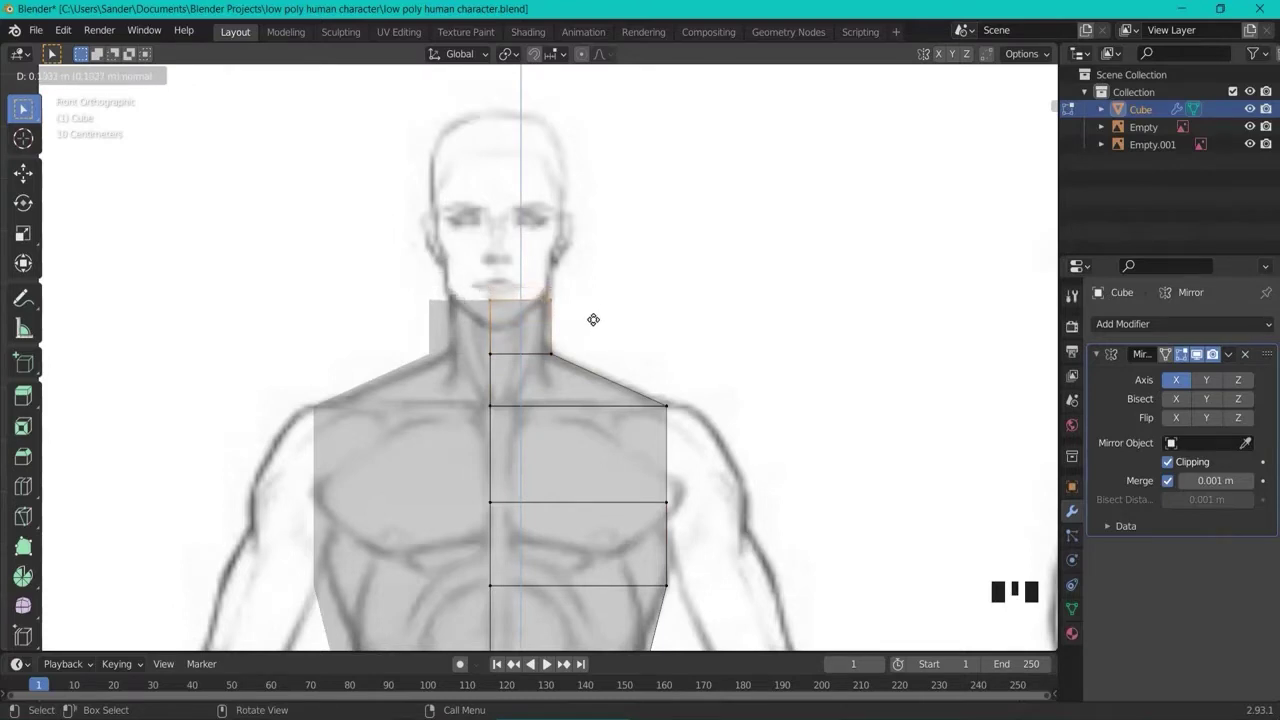
left_click(593, 319)
Extrude the top face again up to nose level and move its outer vertices slightly outward along X to the head's side
key("e")
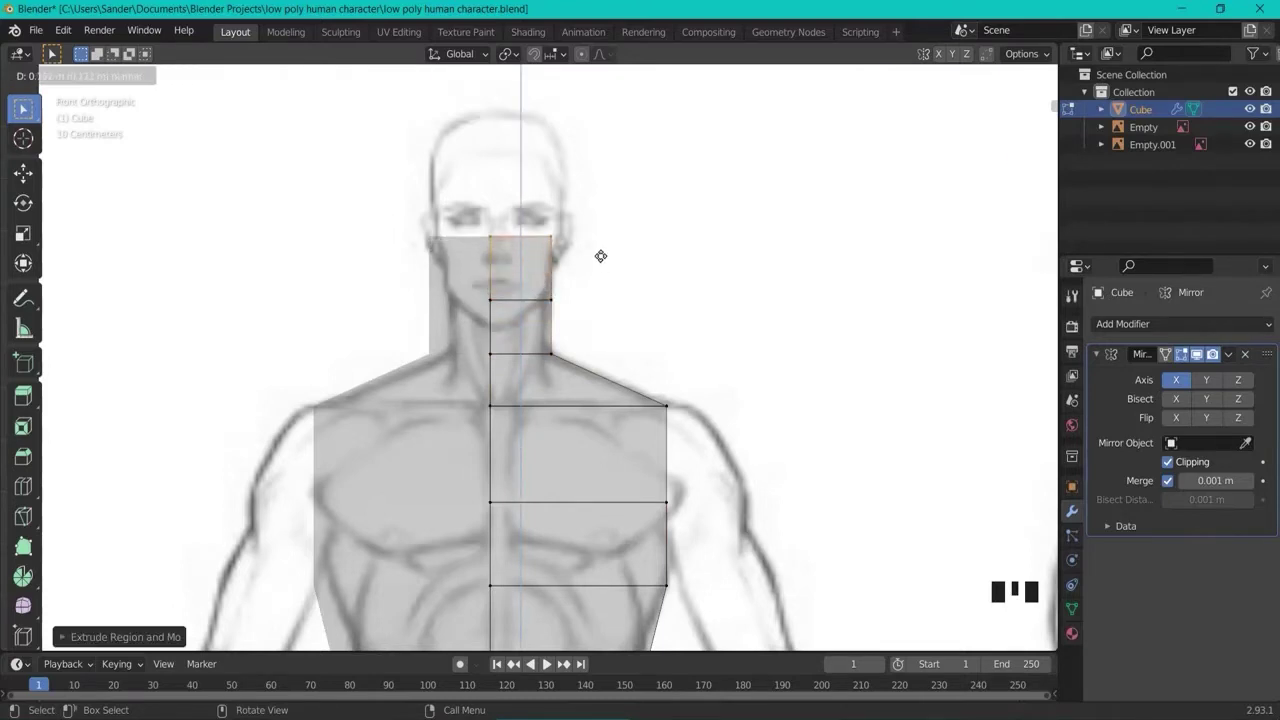
left_click(598, 265)
key("g")
key("x")
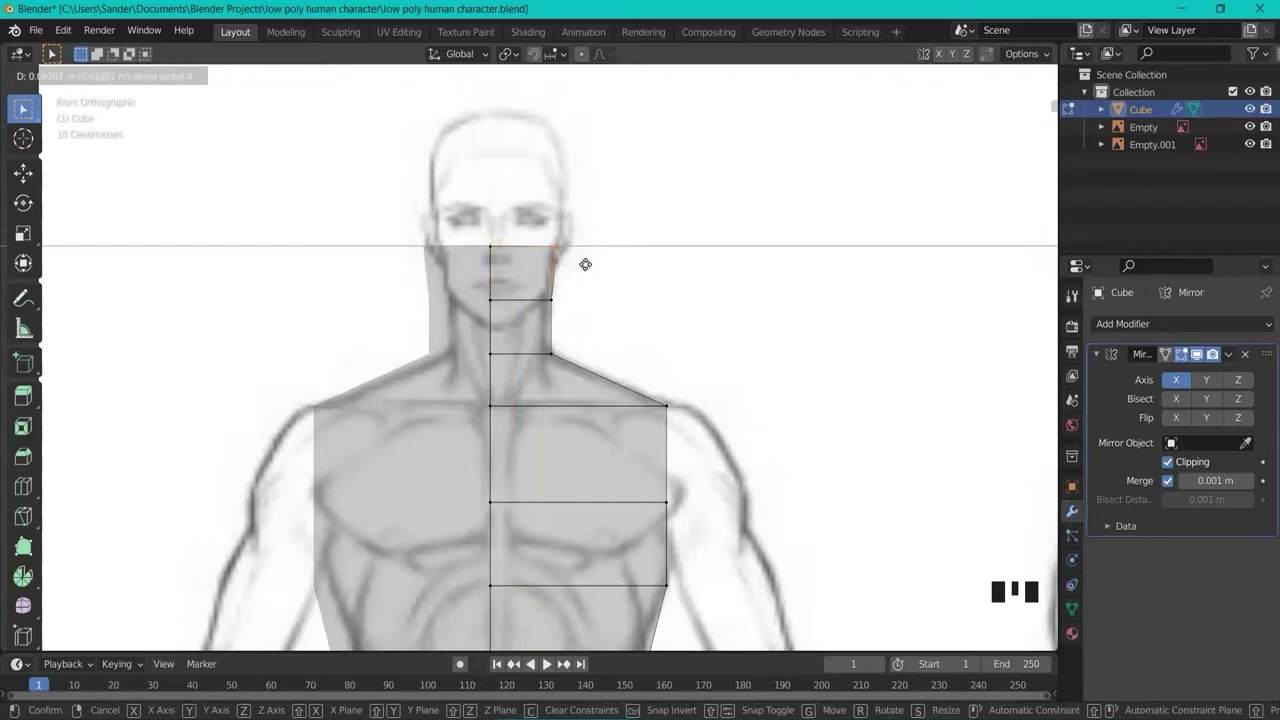
left_click(587, 265)
Extrude the top face up to just above the eyebrows and move its outer vertices slightly outward to the head's side
key("e")
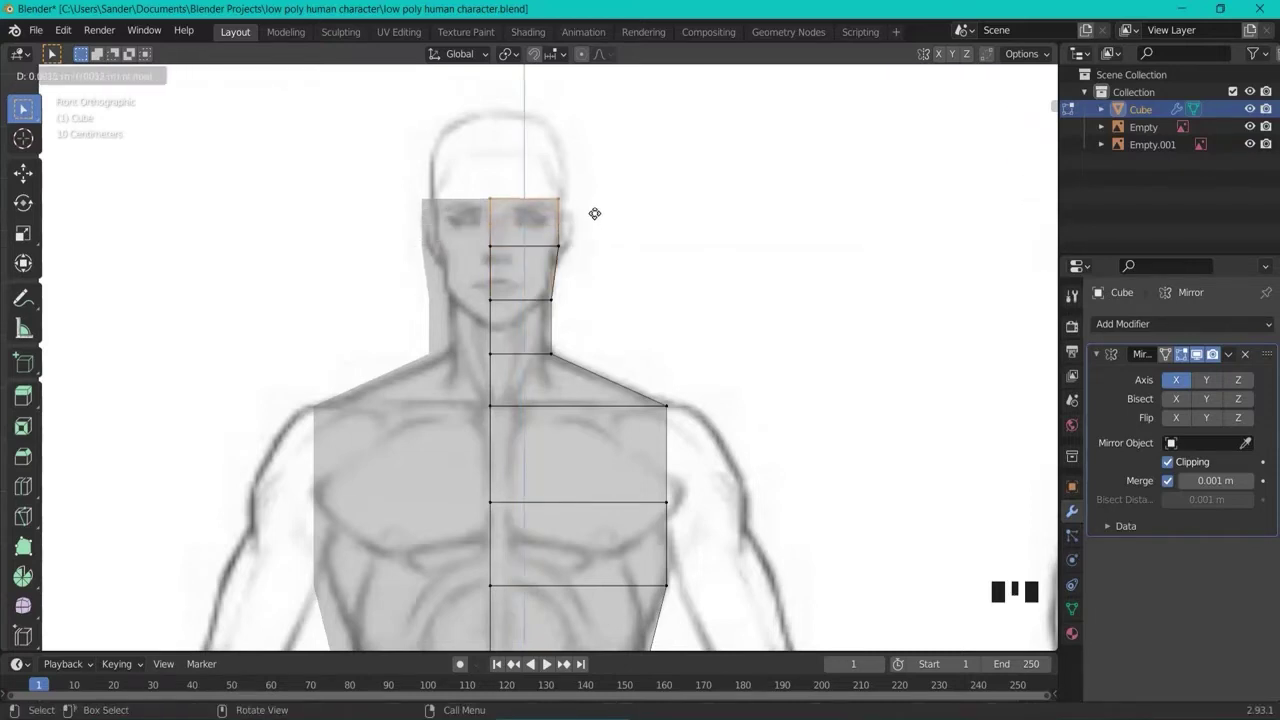
left_click(595, 204)
left_click_drag(550, 182, 605, 215)
key("g")
left_click(612, 217)
Extrude the top face twice, to the upper forehead and near the crown, and move the highest outer vertices inward along X
left_click_drag(429, 144, 597, 204)
key("e")
left_click(594, 166)
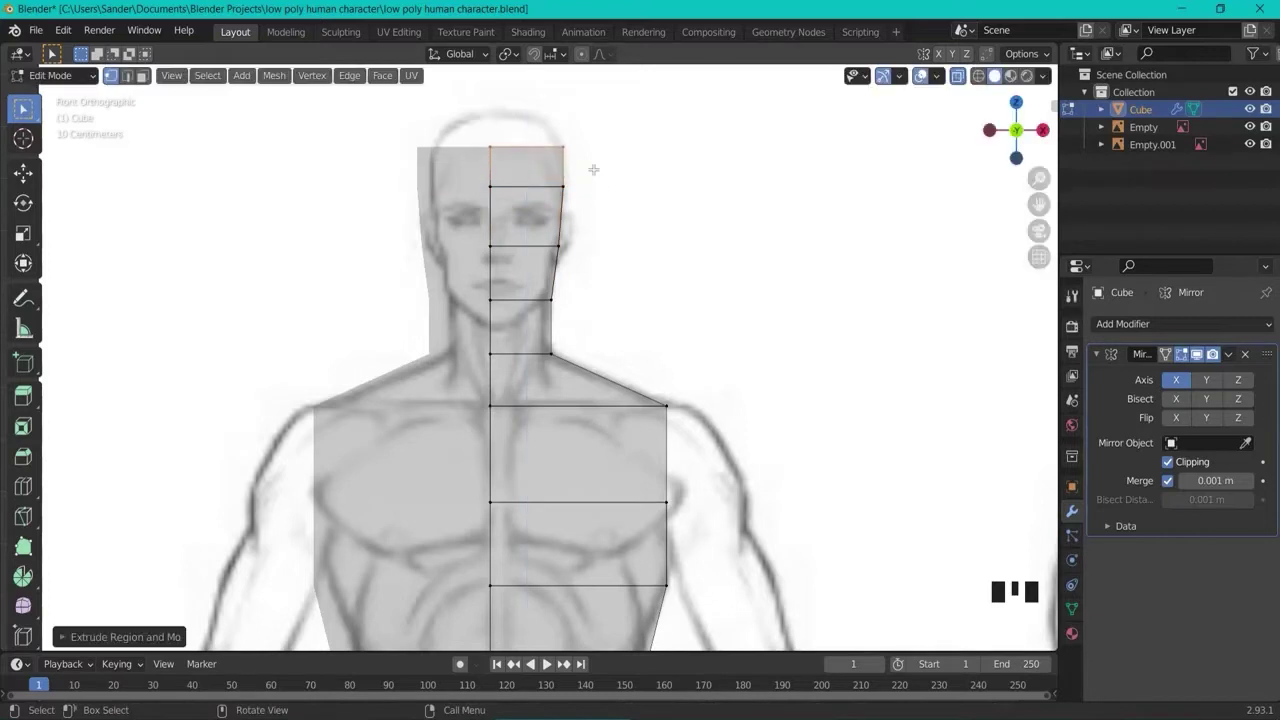
key("e")
left_click(587, 142)
key("g")
key("x")
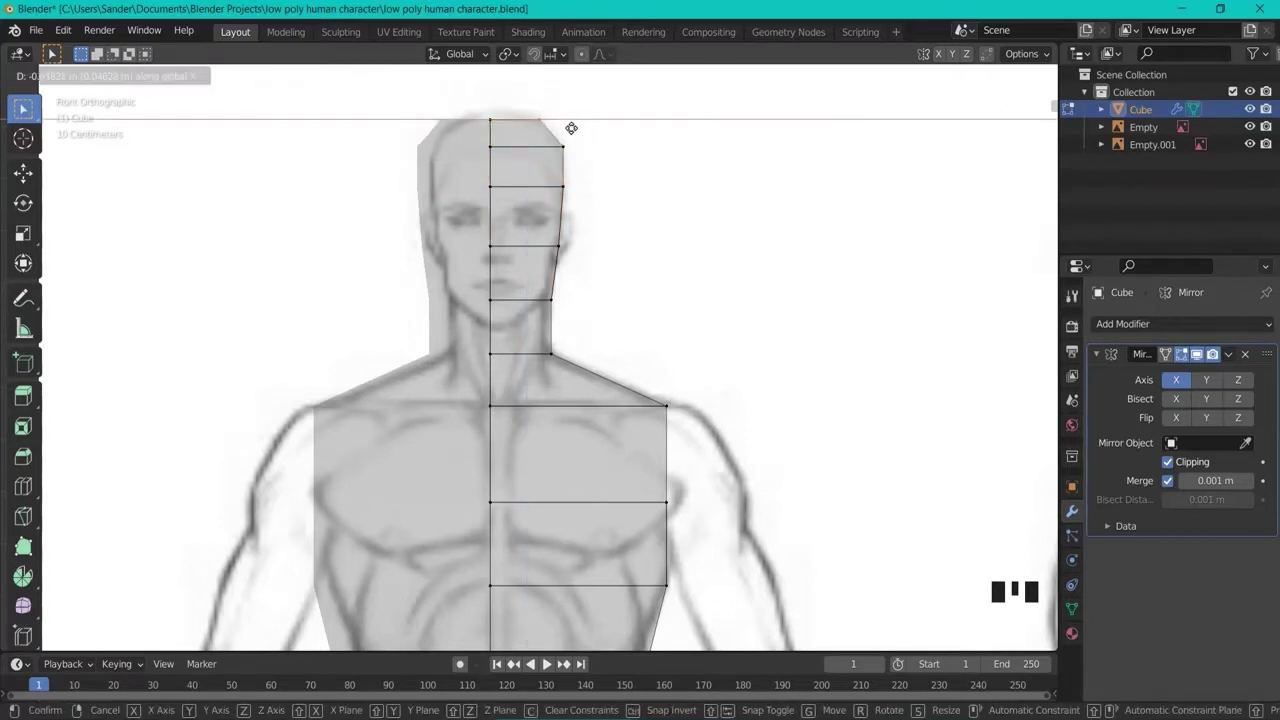
left_click(567, 128)
Extrude a thin cap at the crown and move its outer vertices inward along X to round the head
middle_click_drag(567, 128, 569, 166, "shift")
left_click_drag(484, 145, 572, 175)
key("e")
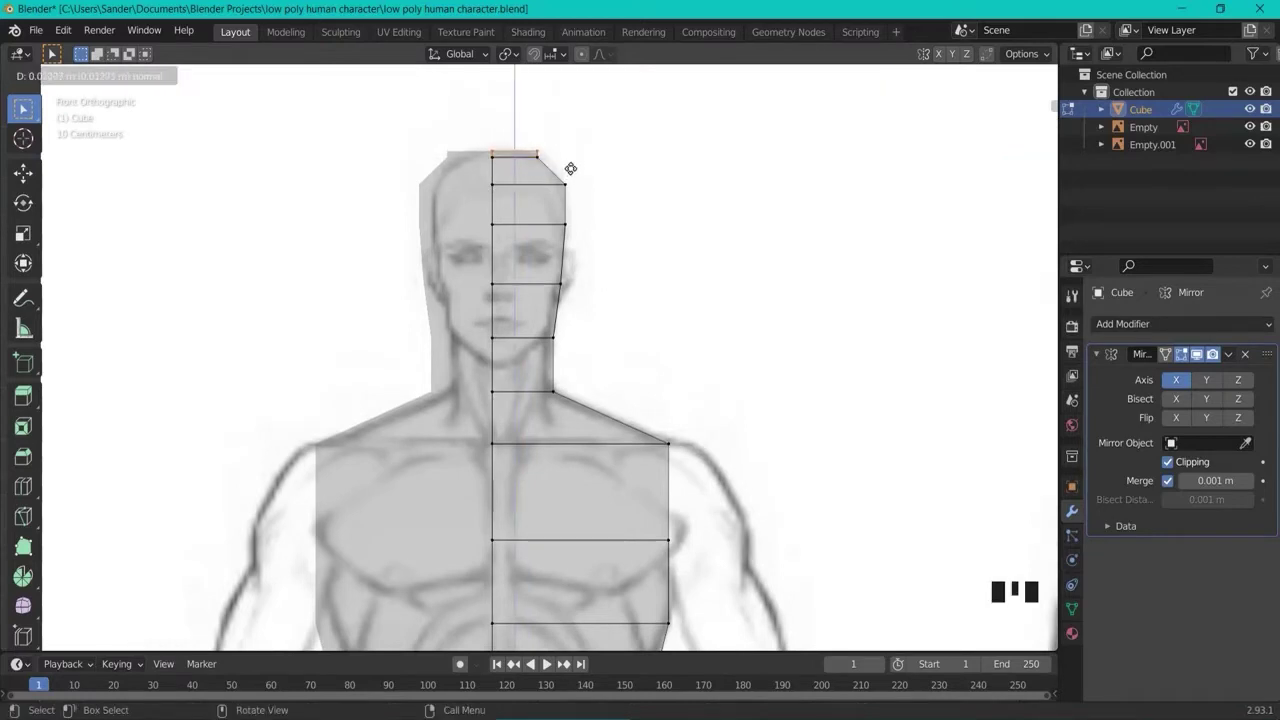
key("x")
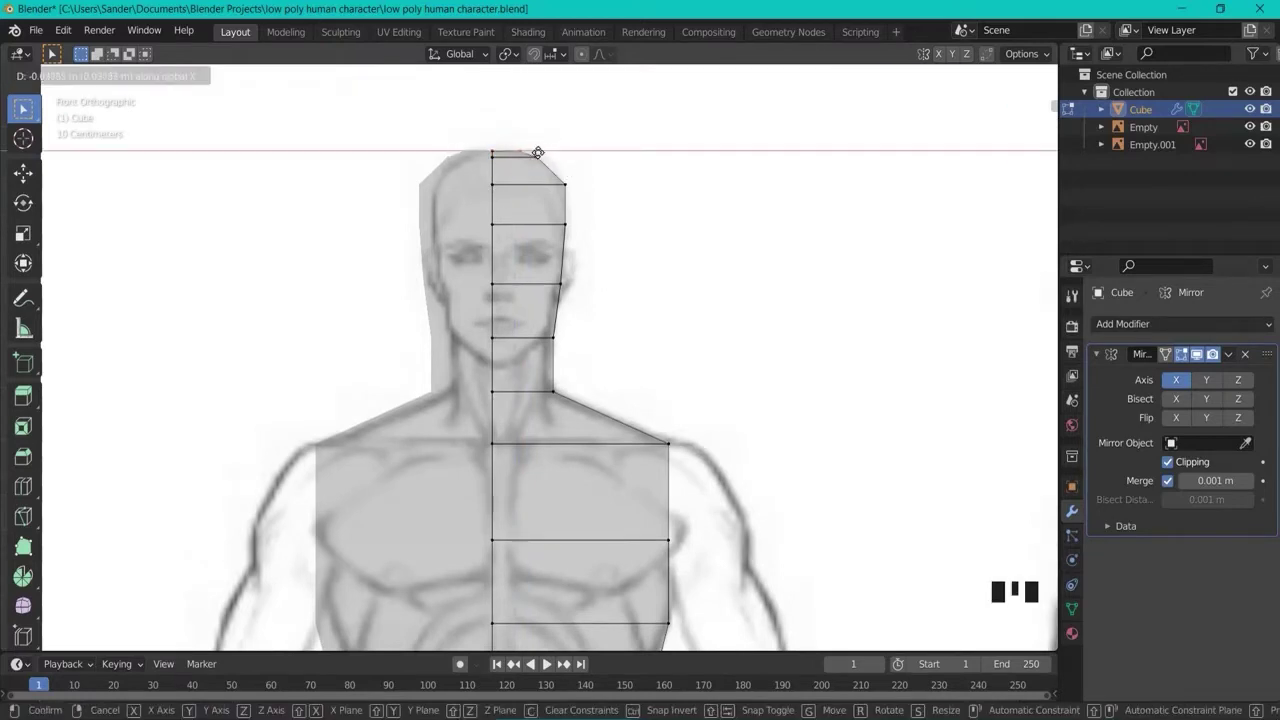
left_click(538, 153)
scroll(584, 241, "down", 1)
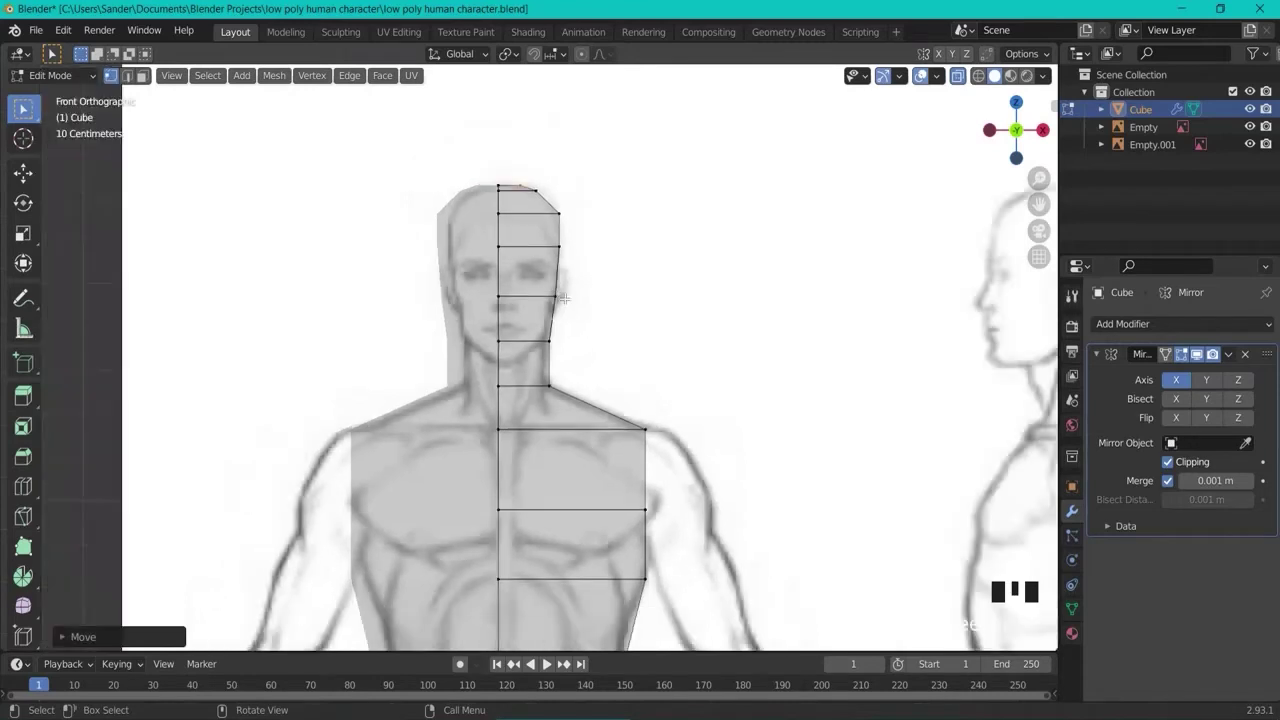
scroll(562, 282, "up", 1)
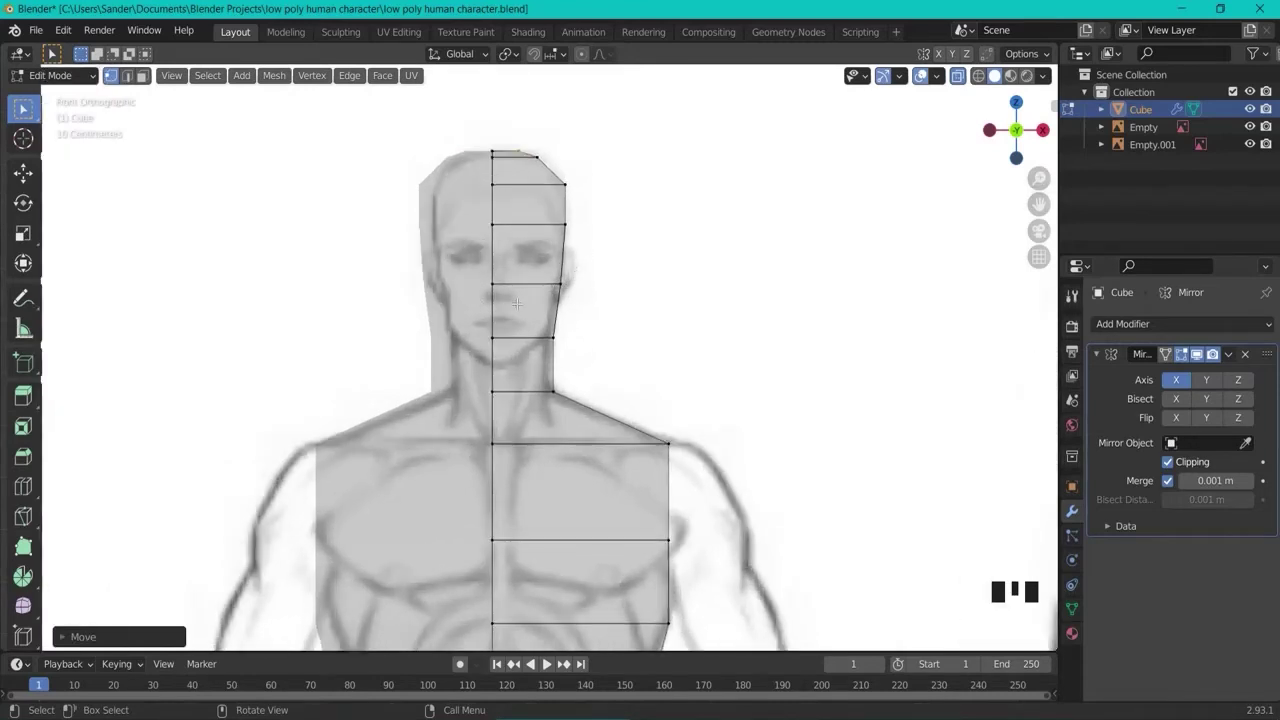
In right view, move the neck base row's front and back vertices along Y to the side figure's neck outline
middle_click_drag(674, 280, 720, 289)
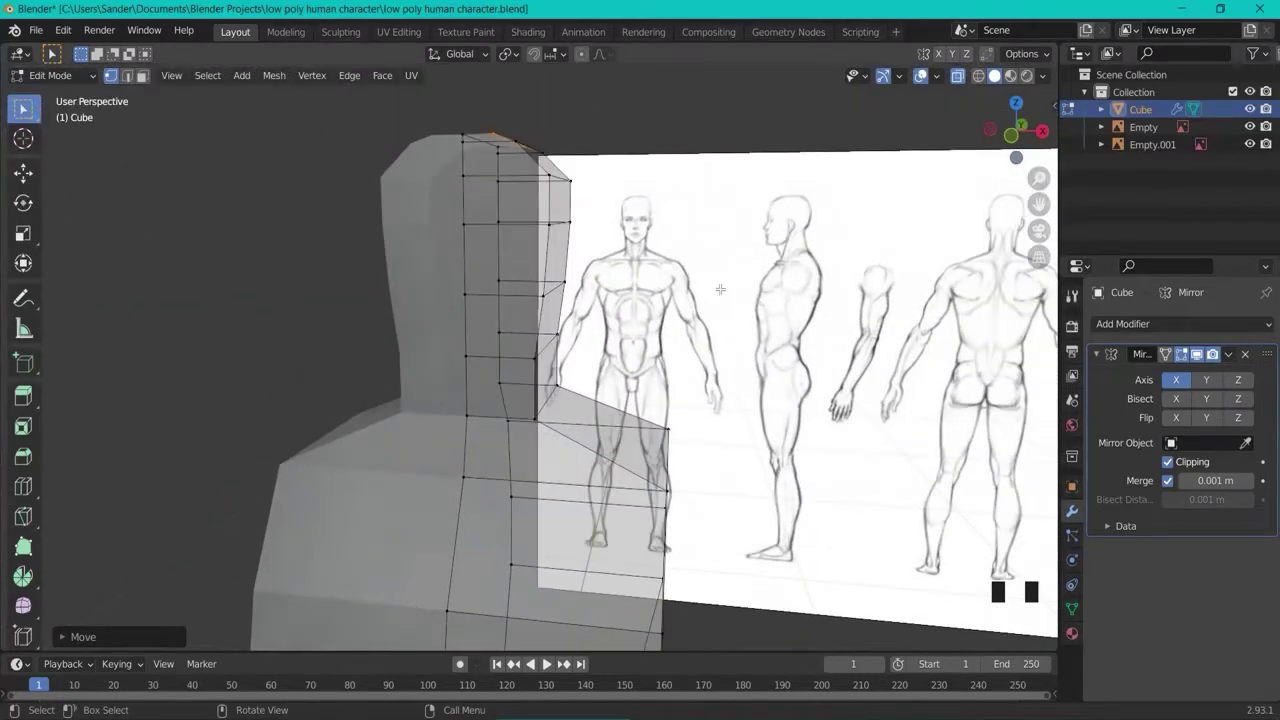
key("KP_1")
key("KP_3")
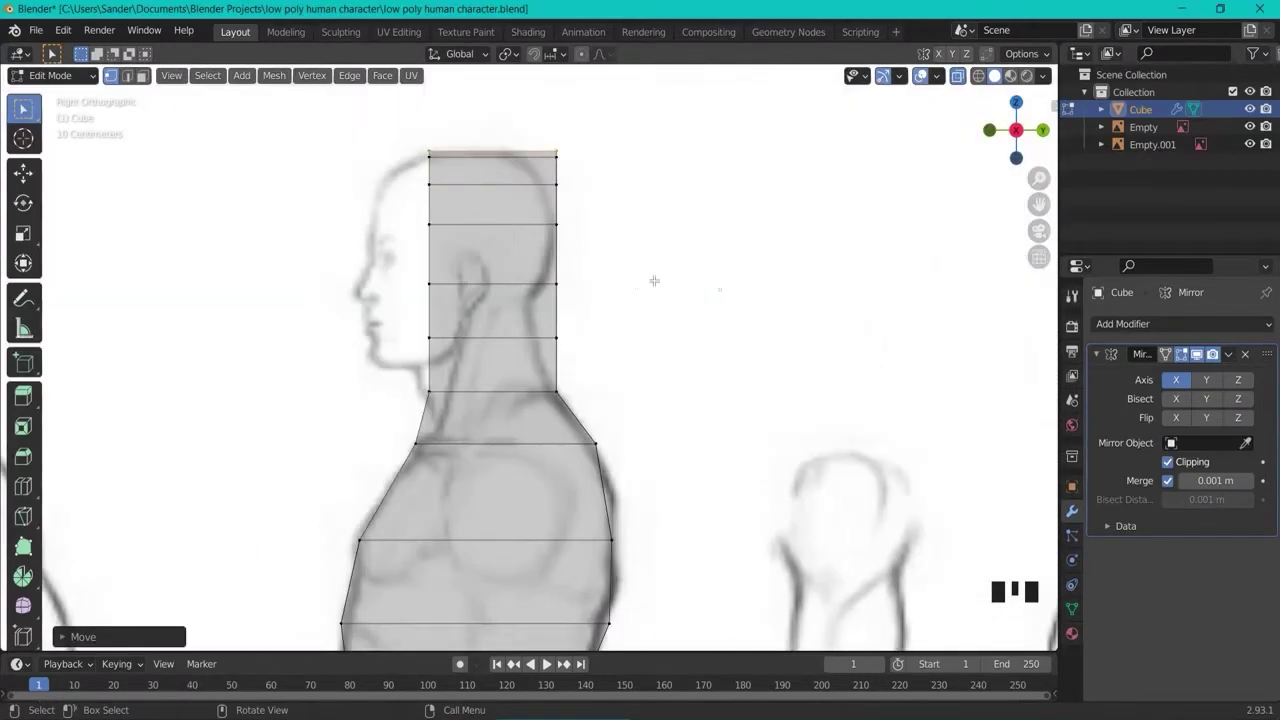
left_click(428, 391)
key("g")
key("y")
left_click(445, 405)
left_click_drag(541, 370, 577, 410)
key("g")
key("y")
left_click(574, 410)
Move the jaw row's back vertices inward to the nape and its front vertices outward to the mouth along Y
left_click_drag(536, 321, 584, 353)
key("g")
key("y")
left_click(566, 353)
left_click(428, 338)
key("g")
key("y")
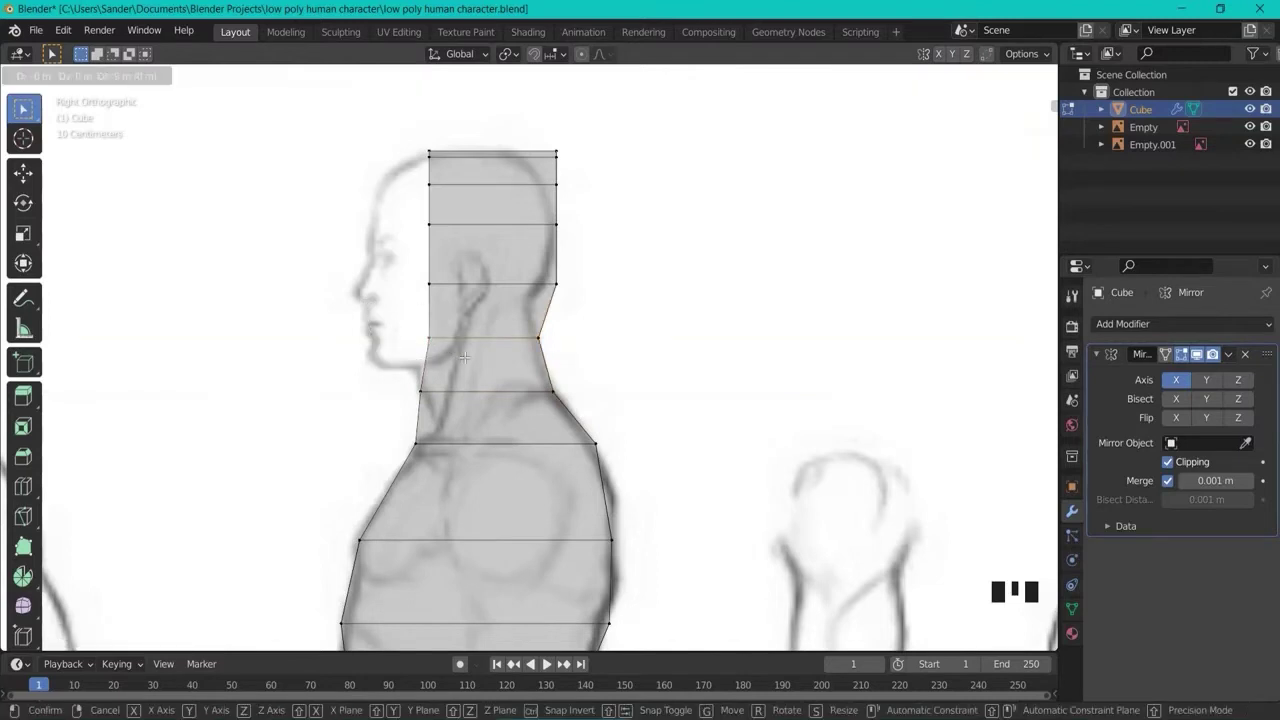
left_click(410, 360)
Move the nose row's front vertices outward to the face and its back vertices inward to the nape along Y
left_click(428, 286)
key("g")
key("y")
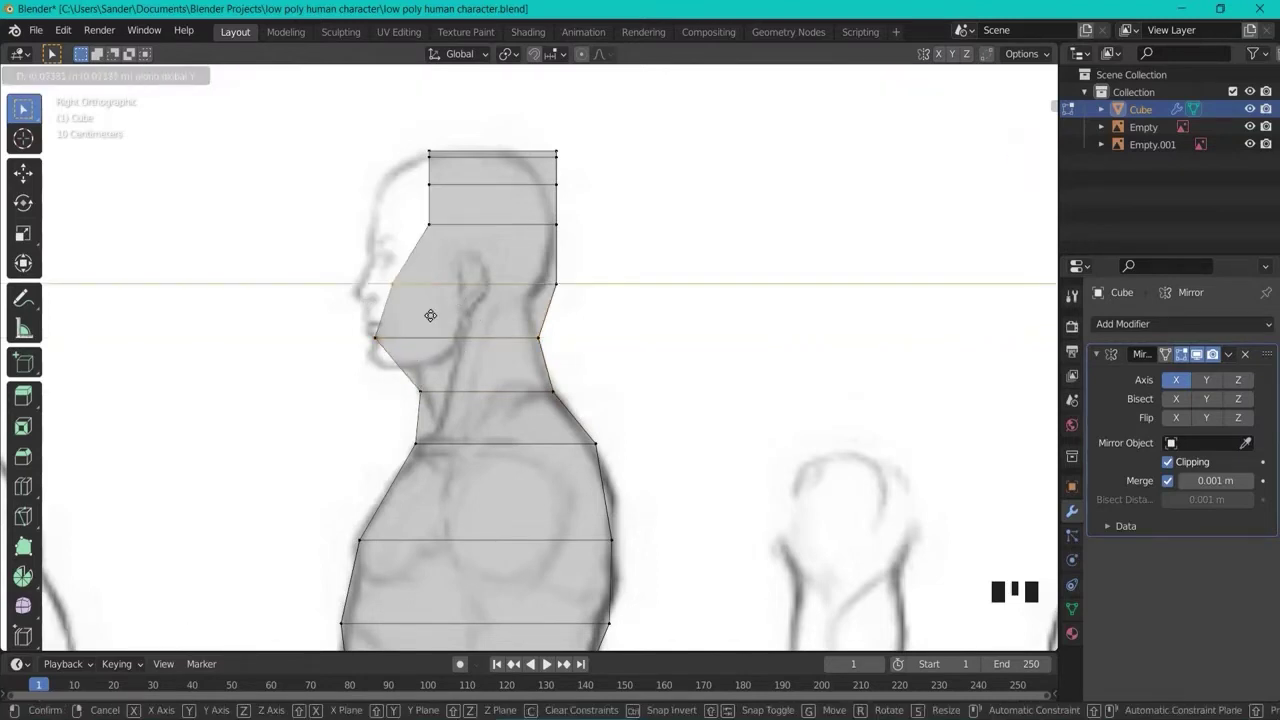
left_click(416, 316)
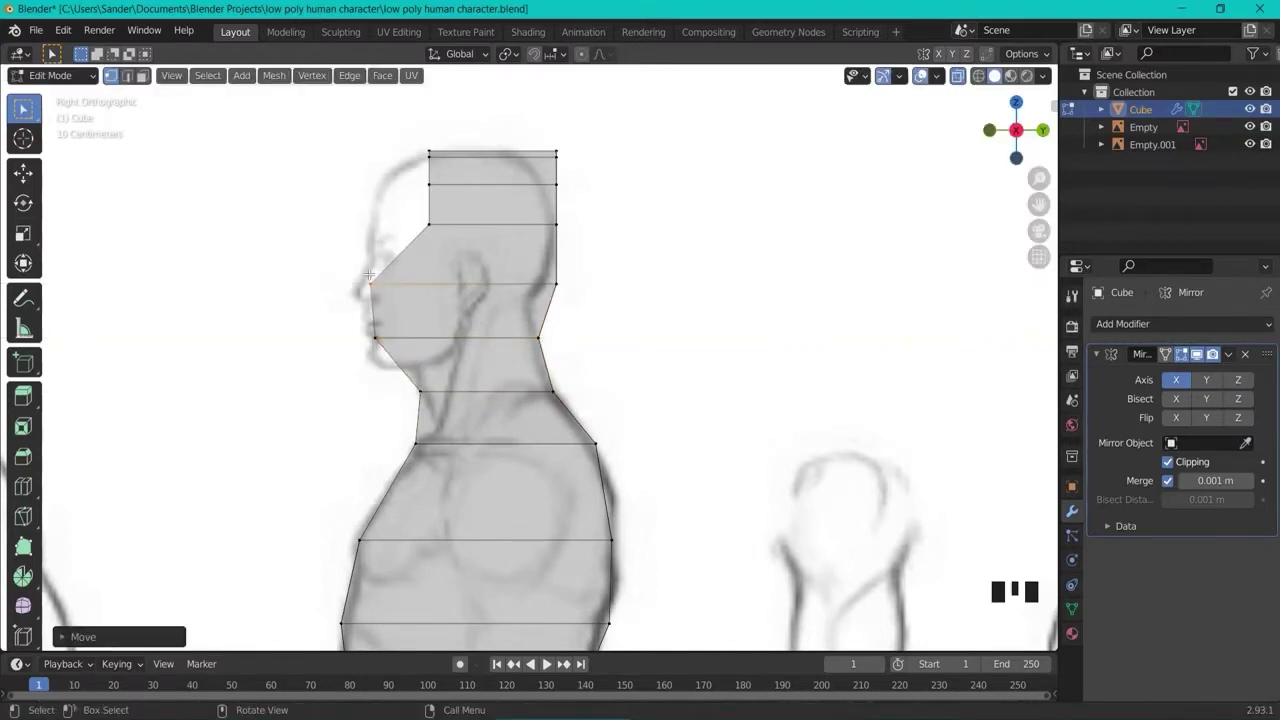
left_click(575, 284)
key("g")
key("y")
left_click(585, 317)
Move the back vertices of the eyebrow and upper forehead rows inward along Y to the back of the skull
left_click_drag(544, 216, 588, 253)
key("g")
key("y")
left_click(583, 257)
left_click_drag(536, 169, 601, 202)
key("g")
key("y")
left_click(588, 200)
Move the back vertices of the two crown rows inward along Y to round the rear of the head
left_click(556, 152)
key("g")
key("y")
left_click(531, 167)
left_click_drag(551, 131, 590, 173)
key("g")
key("y")
left_click(541, 171)
Move the front vertices of the lower crown, upper forehead and eyebrow rows outward along Y to the side figure's face outline
key("g")
left_click_drag(414, 137, 464, 203)
key("y")
right_click(443, 155)
key("g")
key("y")
left_click(434, 164)
key("g")
key("y")
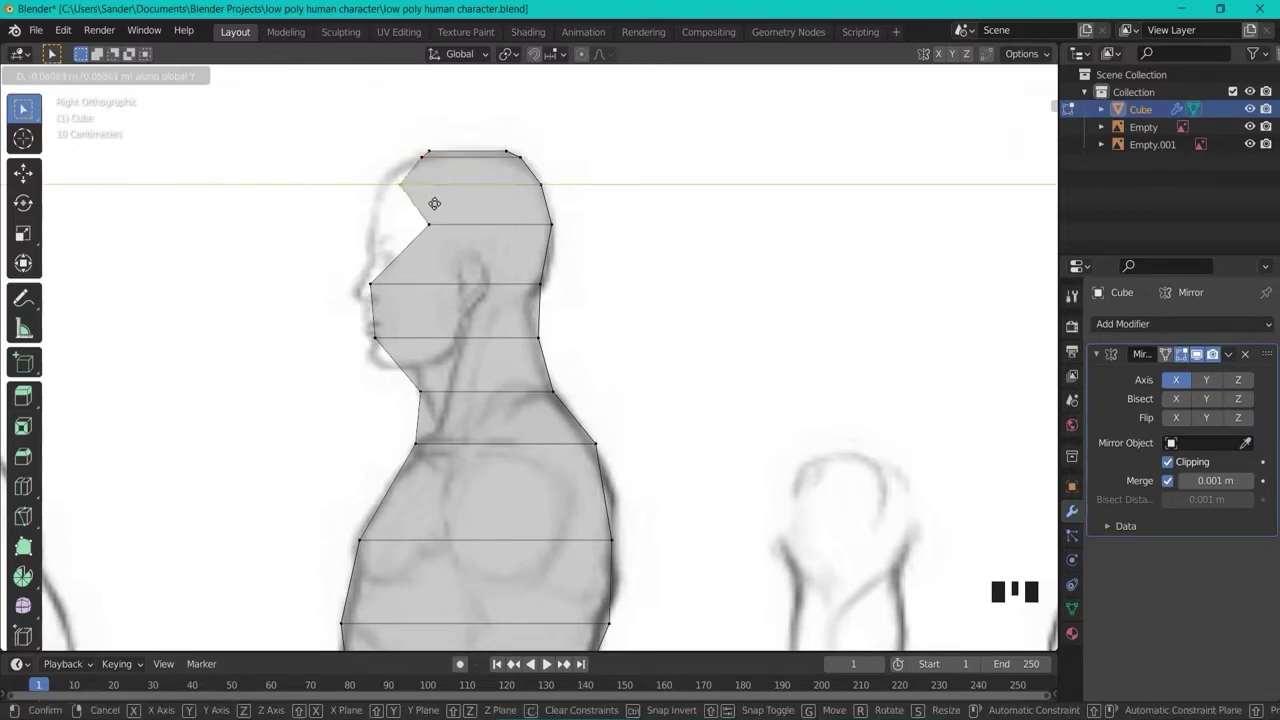
left_click(414, 262)
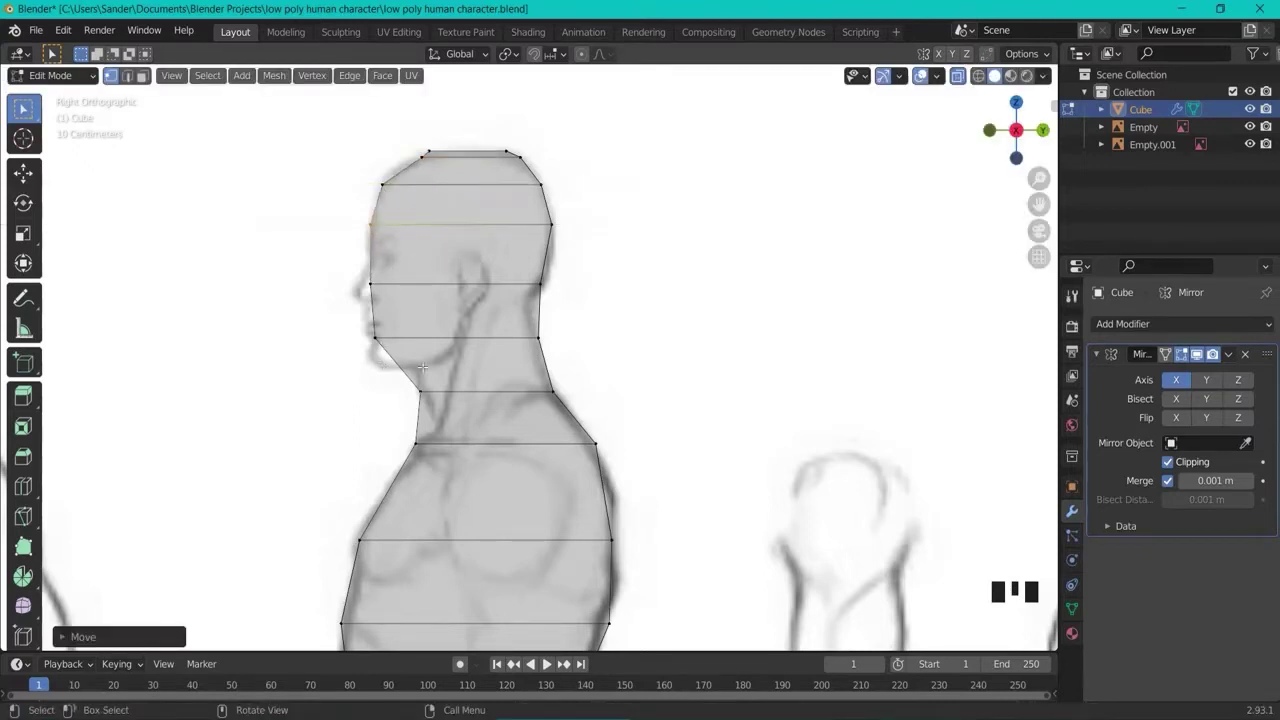
Add a horizontal loop cut at the chin's underside and fit its front and back vertices along Y to the chin and nape
key("ctrl+r")
left_click(527, 366)
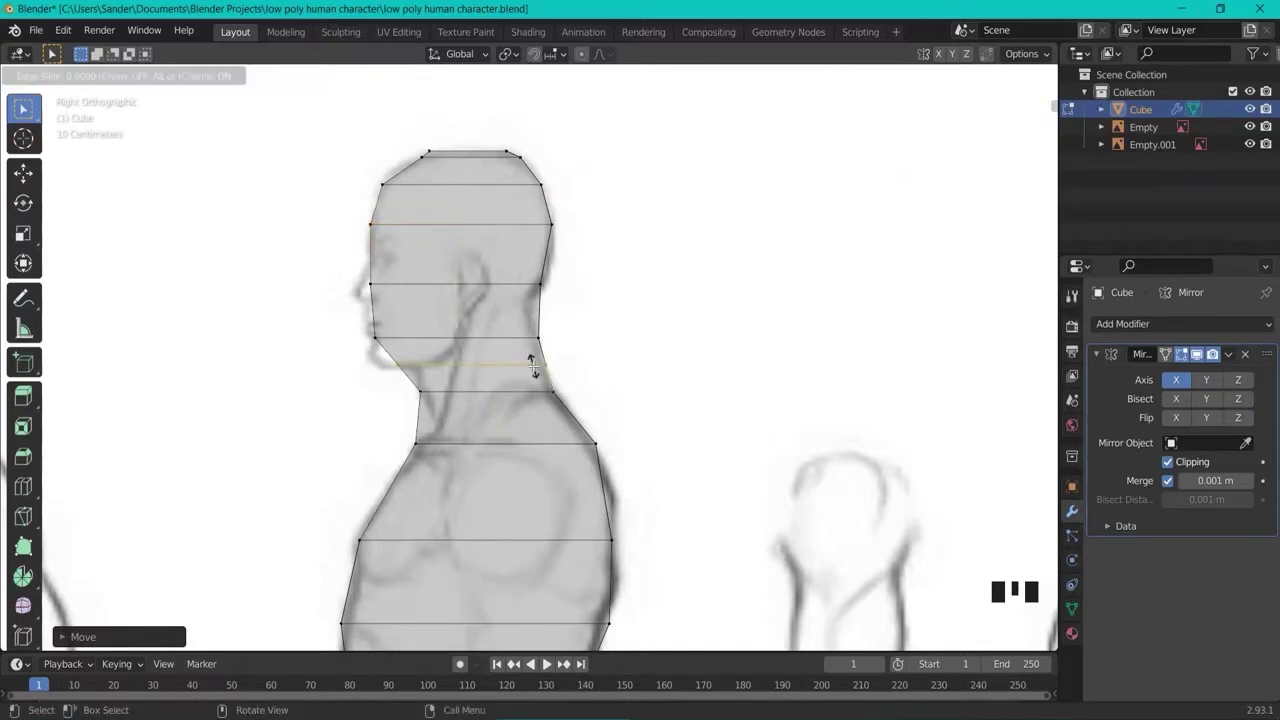
left_click(533, 362)
key("g")
key("y")
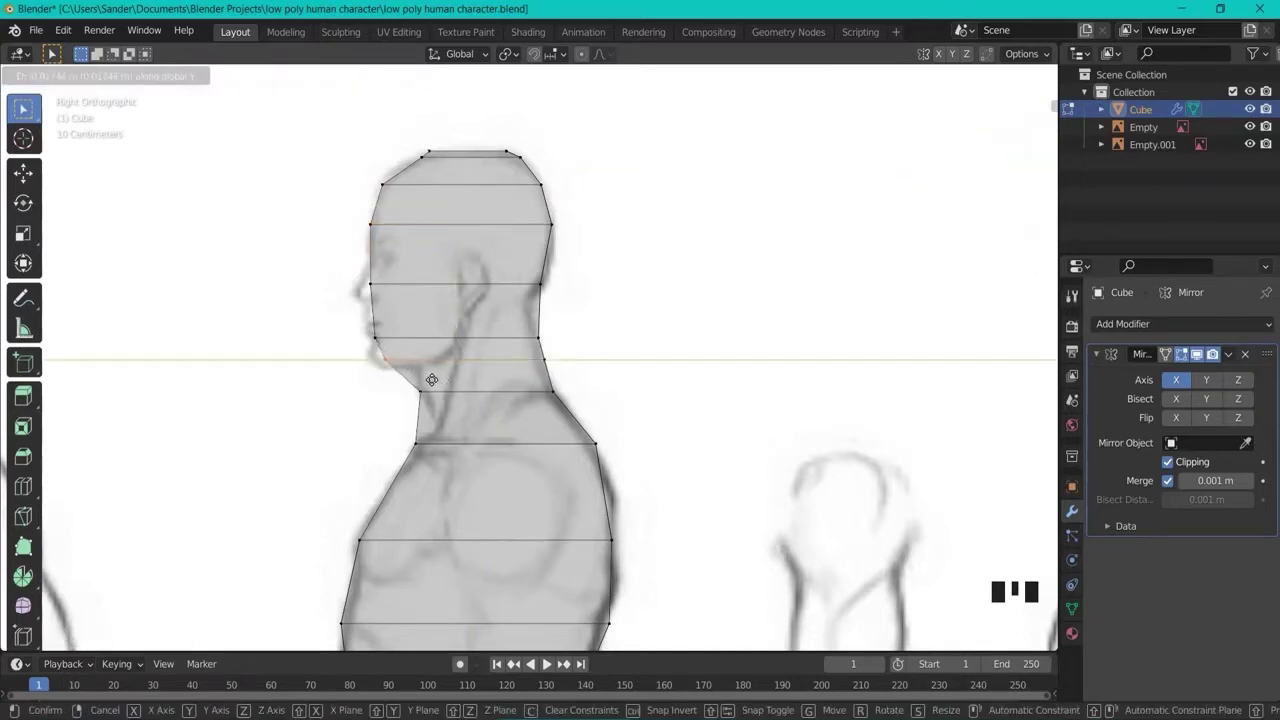
left_click(421, 382)
left_click_drag(528, 346, 587, 379)
key("g")
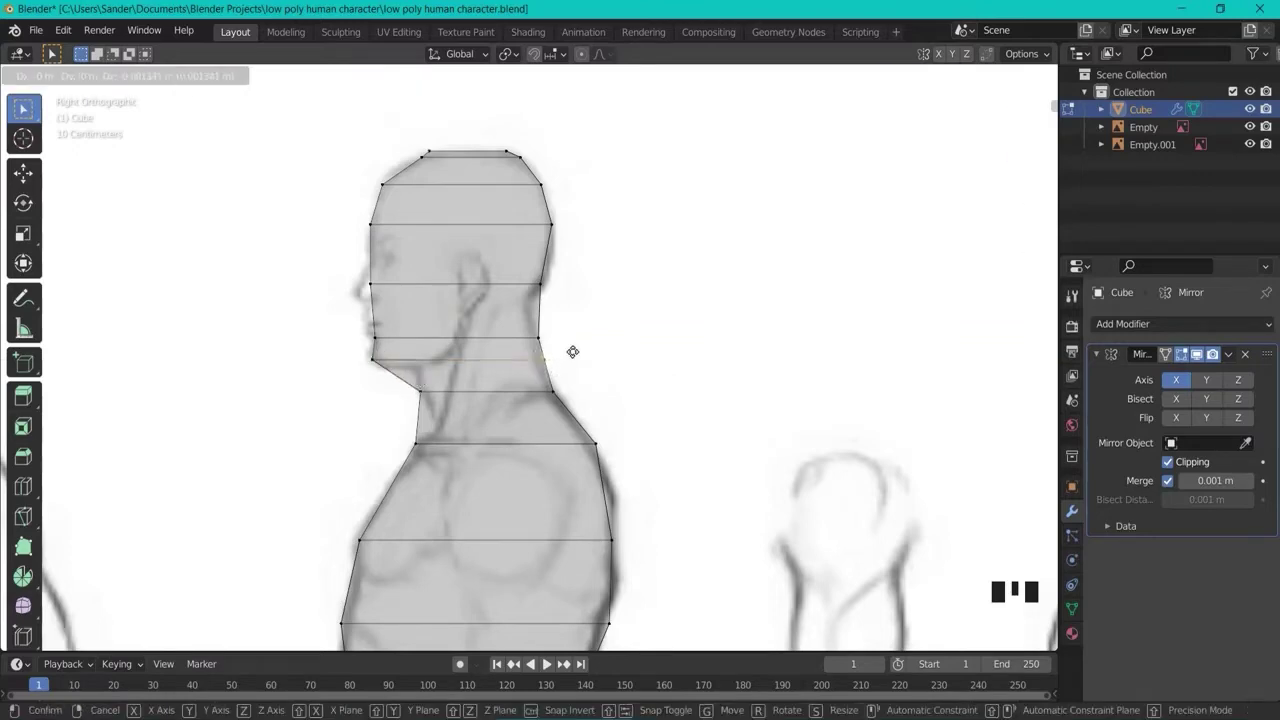
key("y")
left_click(570, 353)
In front view, extrude the torso's bottom face down to crotch level and move its outer vertices outward along X to the hip
middle_click_drag(570, 353, 450, 377)
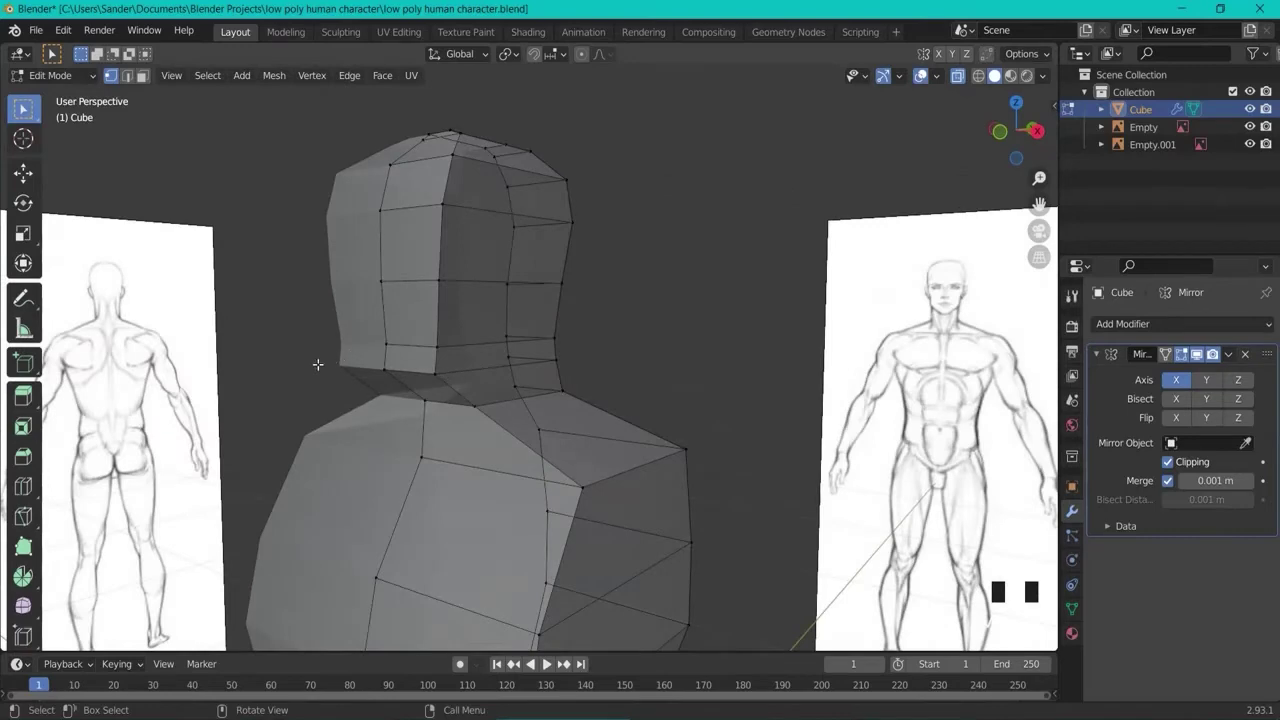
middle_click_drag(606, 350, 715, 370)
scroll(607, 412, "down", 6)
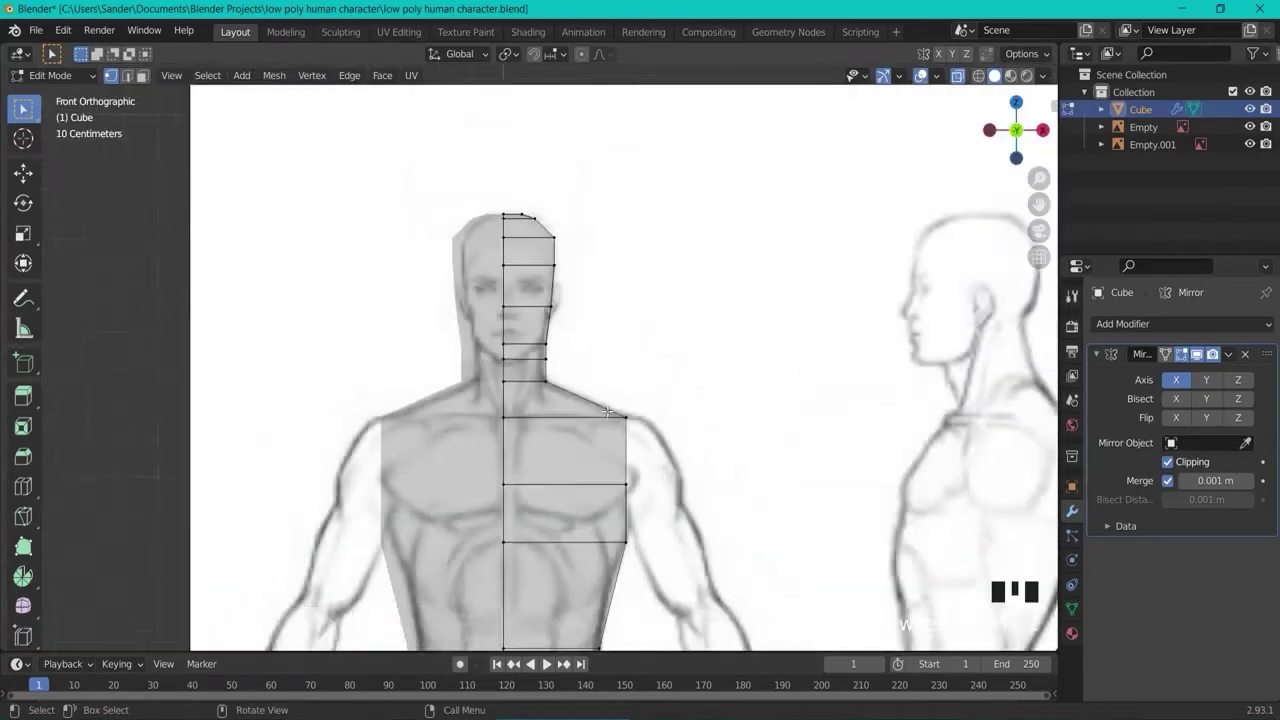
scroll(620, 548, "up", 8)
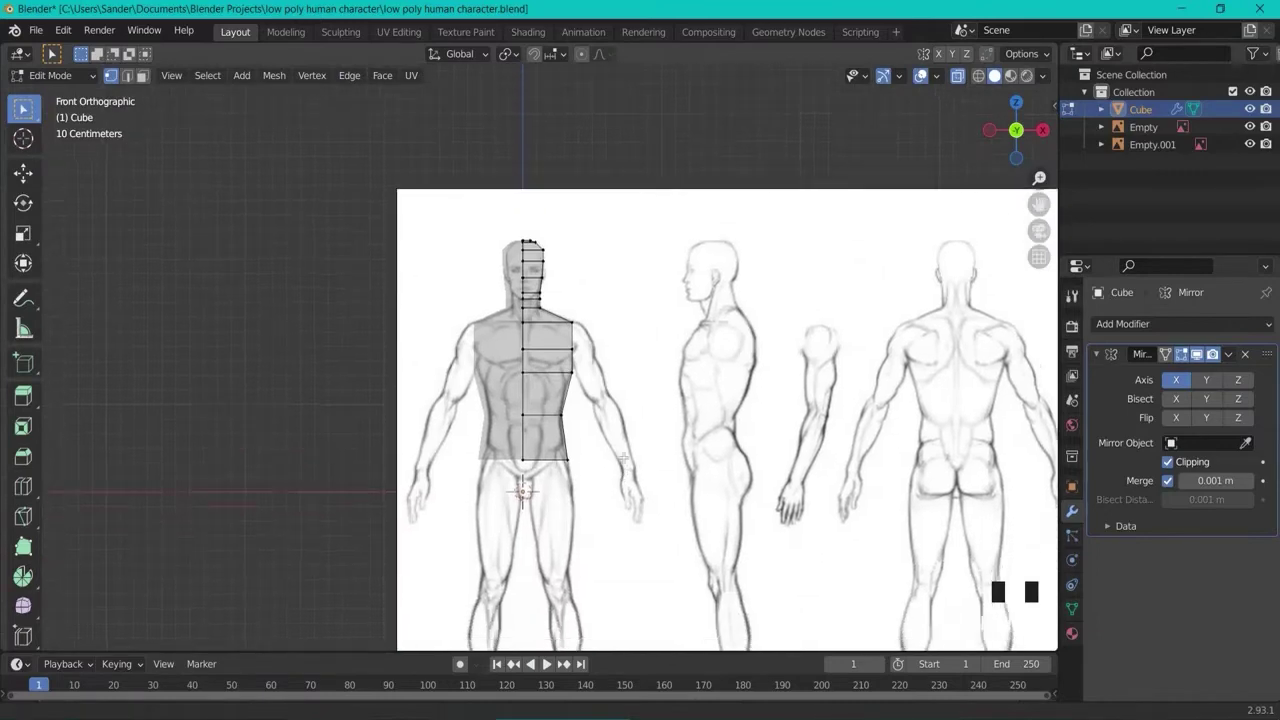
middle_click_drag(662, 344, 614, 360, "shift")
left_click_drag(434, 314, 584, 262)
left_click_drag(432, 267, 656, 343)
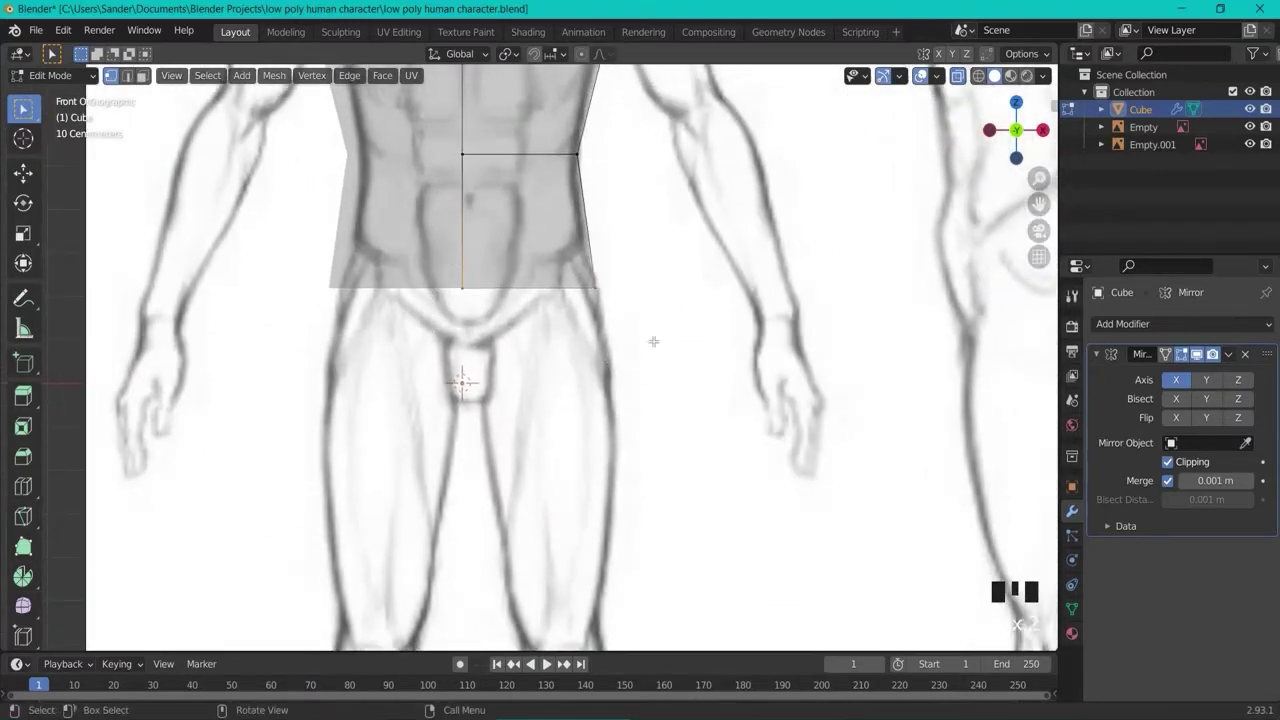
key("e")
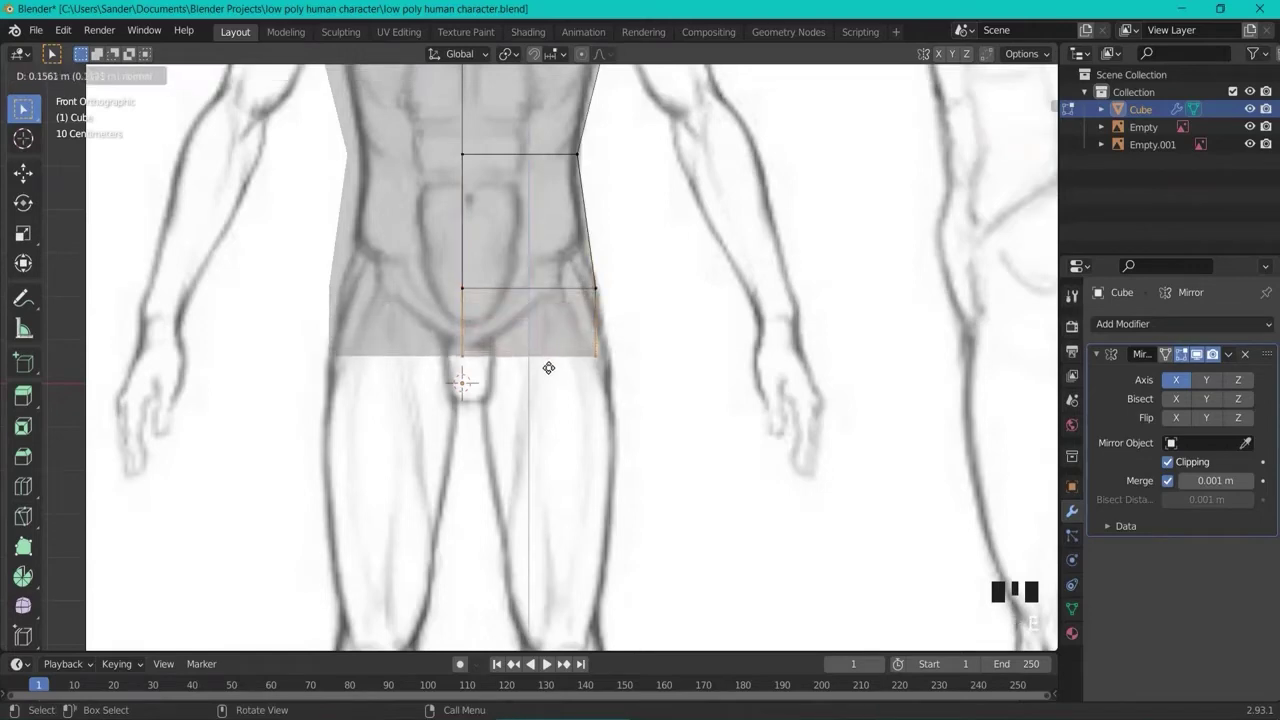
left_click(550, 377)
key("g")
key("x")
left_click(696, 412)
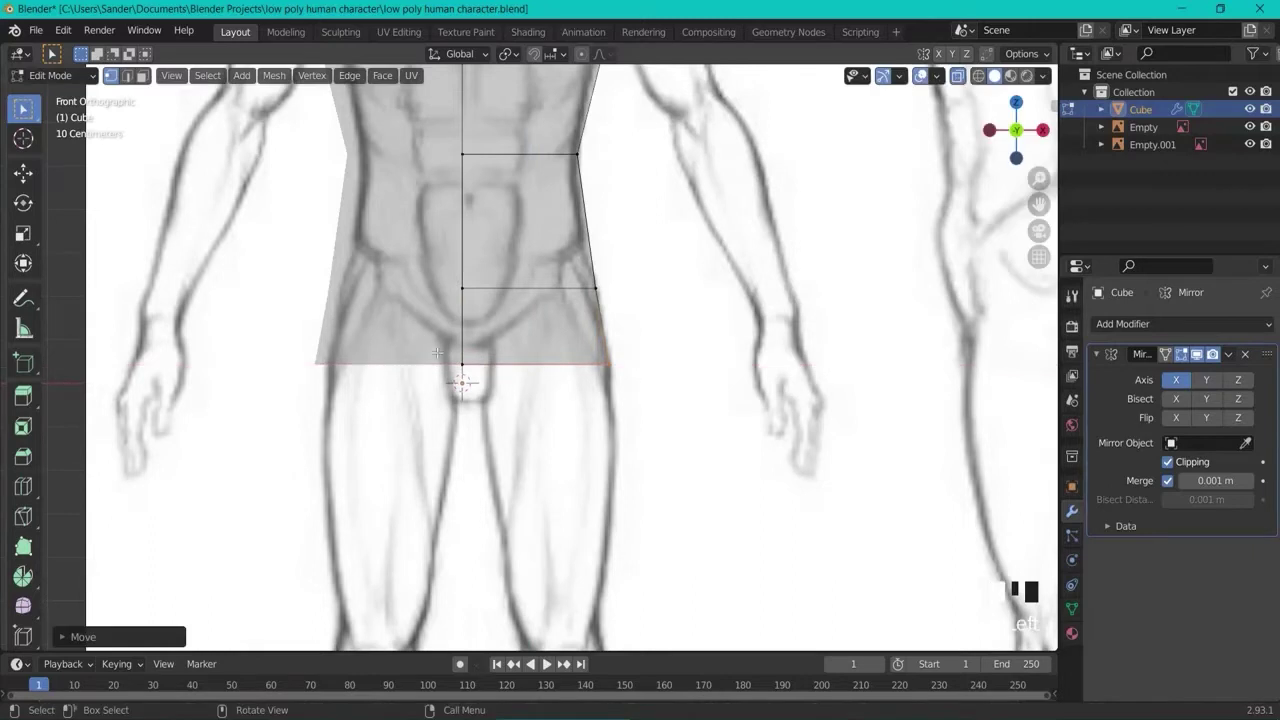
Extrude the bottom face of the pelvis down another 0.08 m or so
key("e")
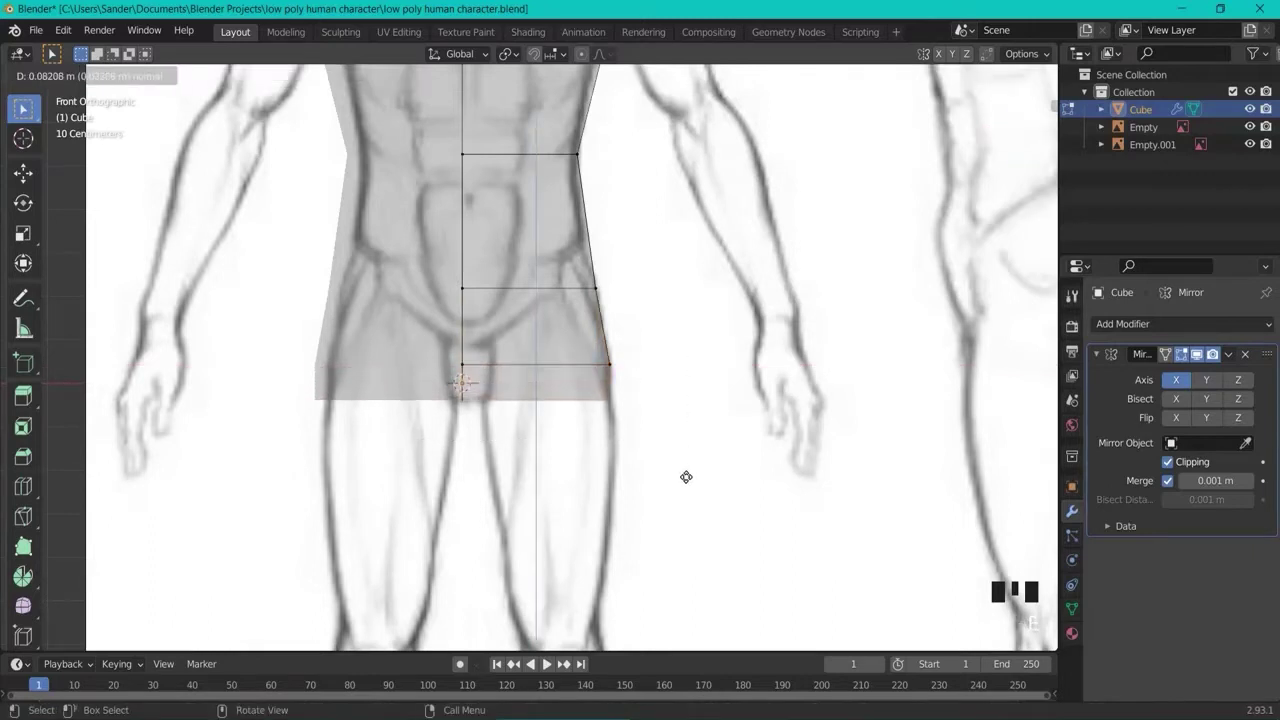
left_click(686, 477)
left_click(466, 402)
left_click_drag(450, 386, 490, 424)
left_click_drag(590, 385, 640, 420)
left_click_drag(444, 382, 510, 442)
Add a vertical loop cut through the body and slide it toward the centre line to the inner thigh's edge
key("ctrl+r")
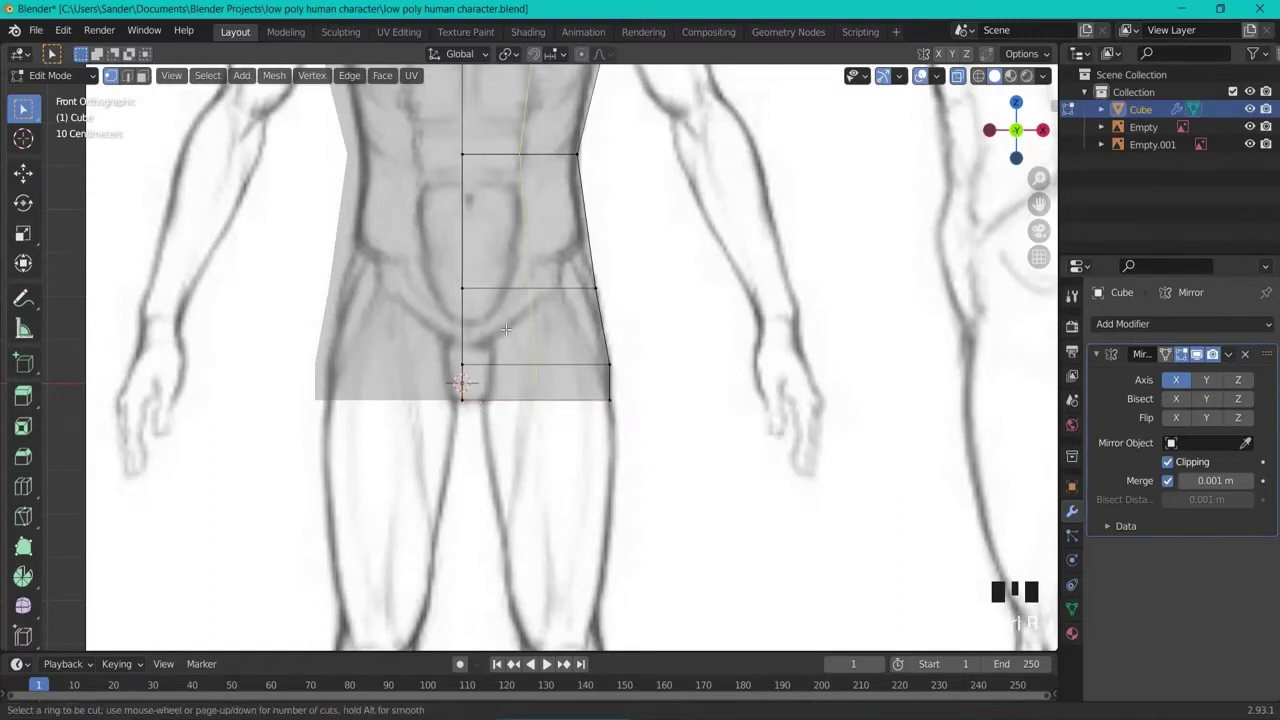
left_click(514, 332)
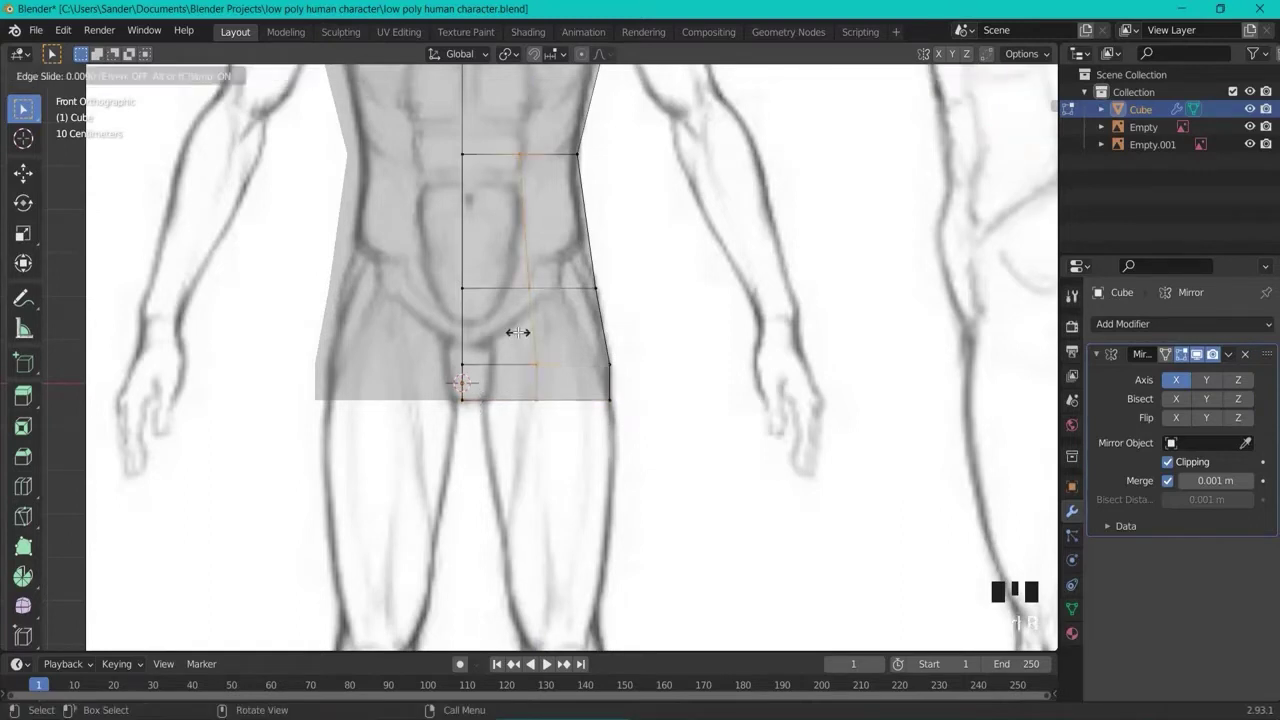
left_click(466, 334)
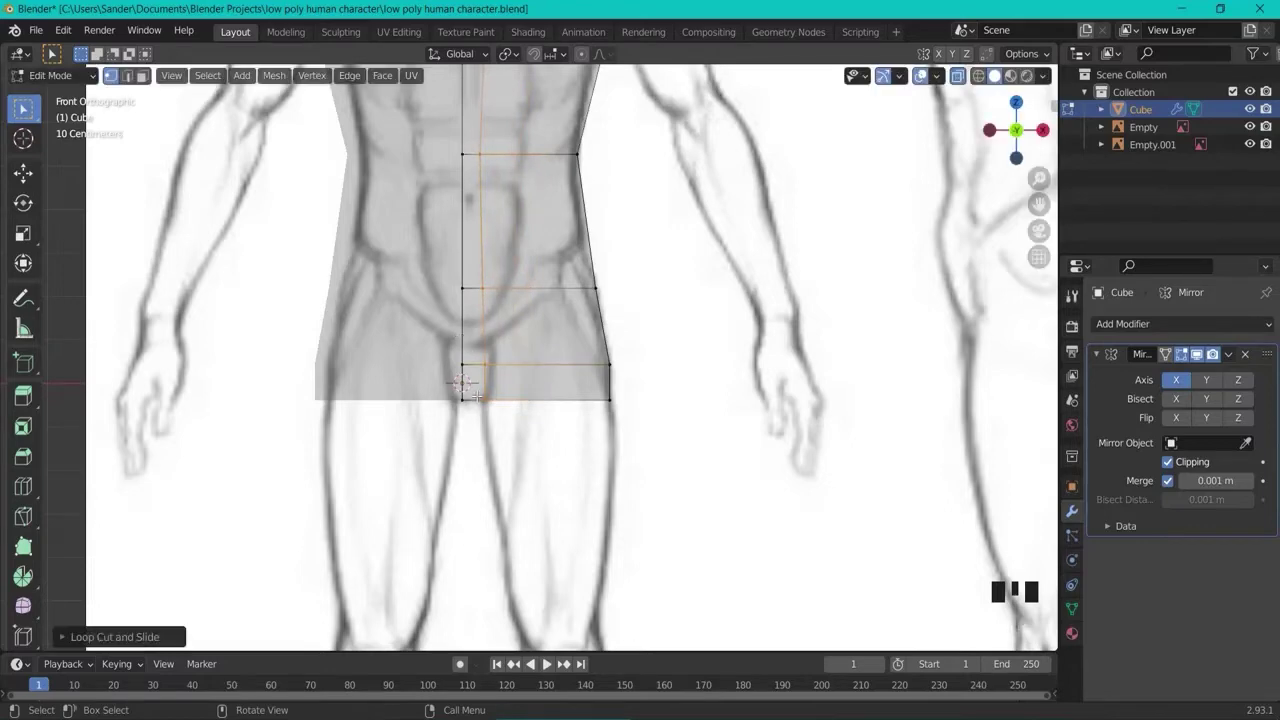
left_click(672, 445)
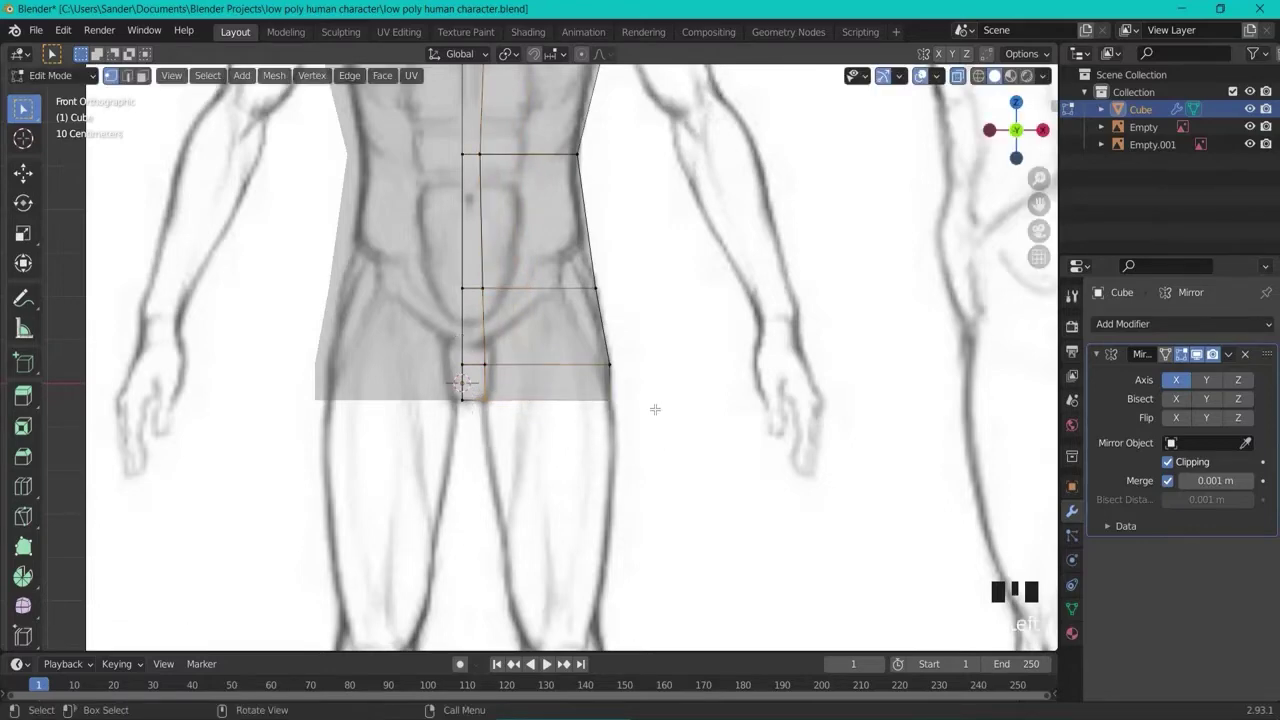
In side view, nudge the pelvis's upper front vertices to the outline and move the buttock's rear vertices backward along Y
key("KP_3")
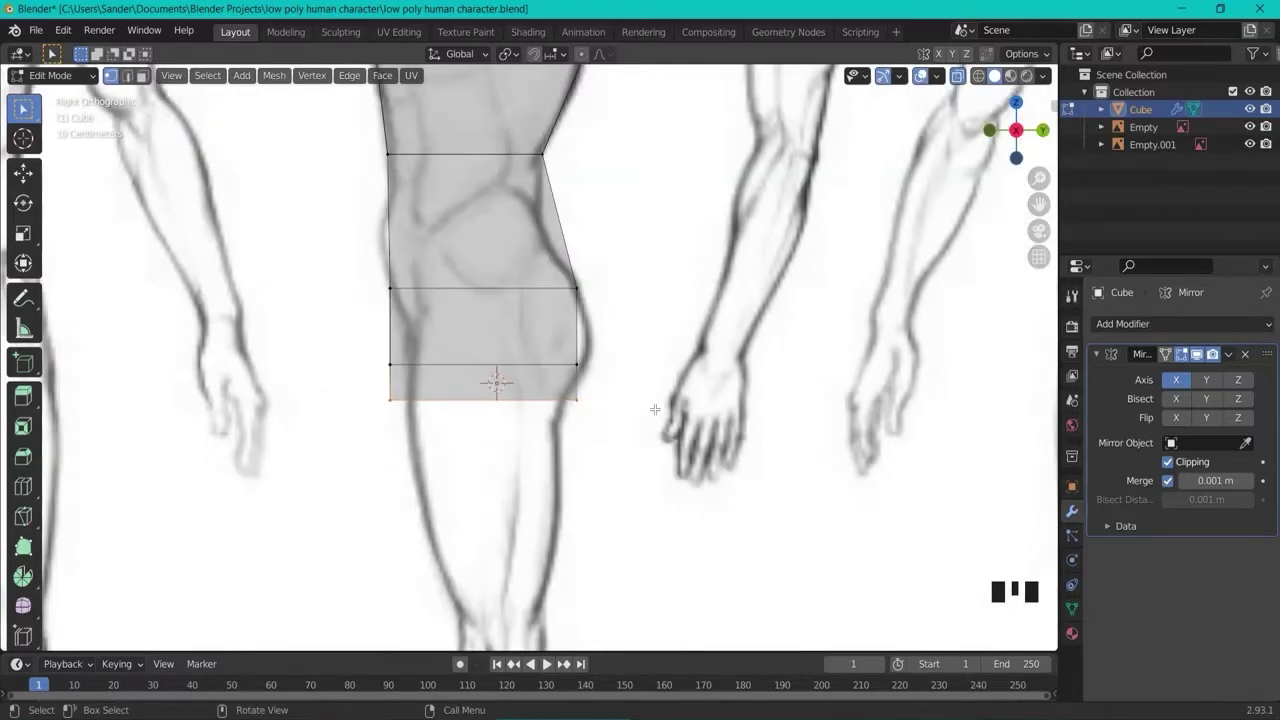
left_click(386, 270)
key("g")
left_click(433, 305)
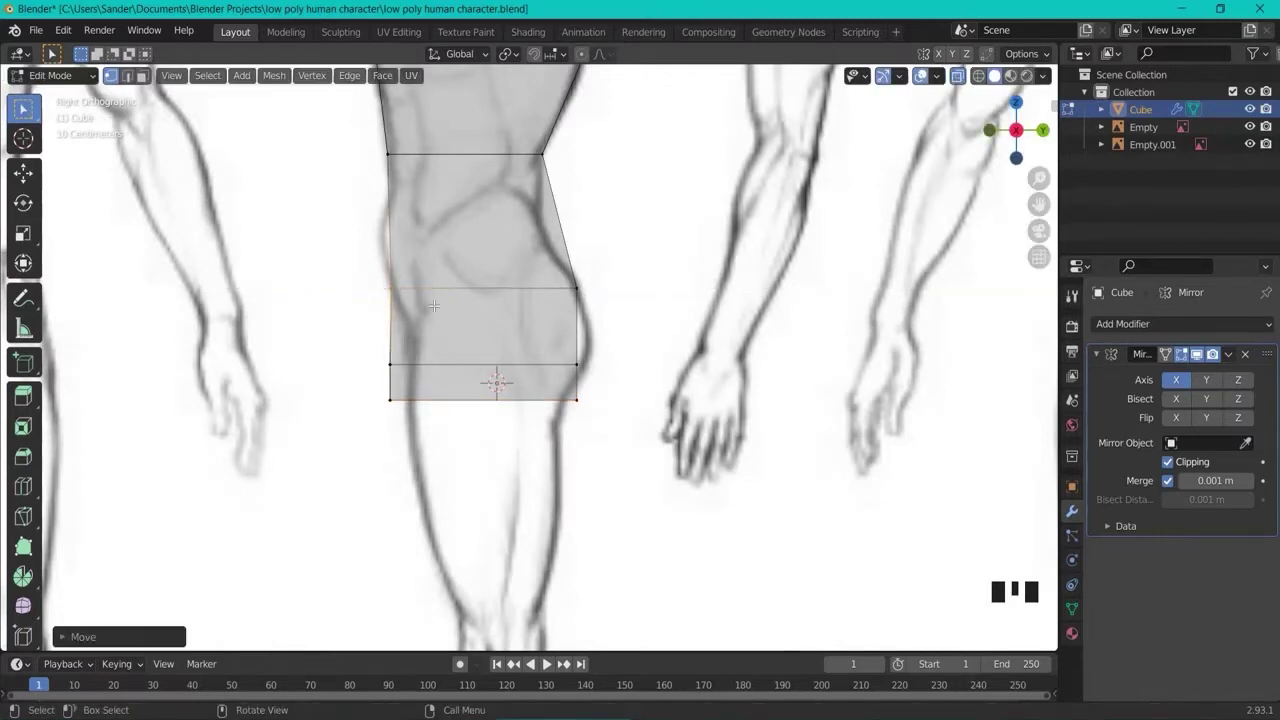
left_click(578, 365)
key("g")
key("y")
left_click(600, 371)
Move the front vertices of the two lowest pelvis rows along Y to the thigh outline and the lowest rear vertices to the buttock's underside
left_click_drag(320, 350, 424, 427)
key("g")
key("y")
left_click(436, 392)
key("g")
key("y")
left_click(440, 428)
left_click_drag(550, 386, 617, 427)
key("g")
key("y")
left_click(604, 424)
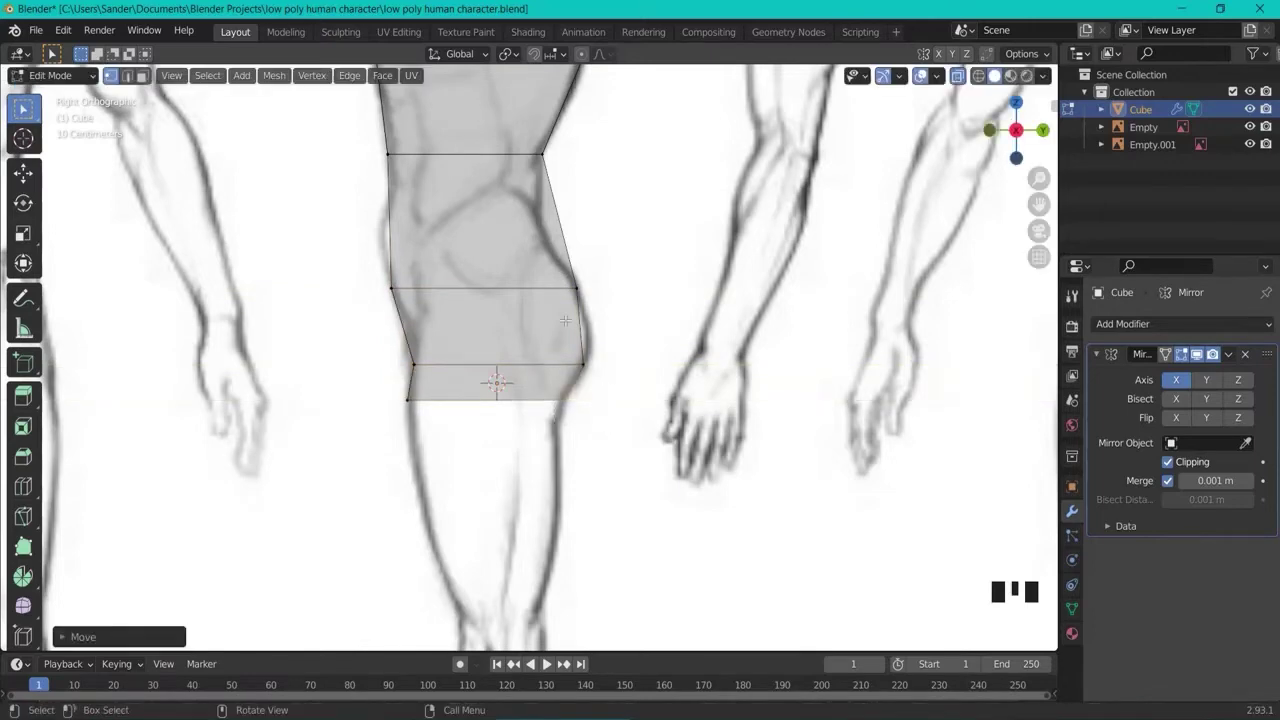
Add a horizontal loop cut across the middle of the buttocks and fit its rear and front vertices along Y to the side outline
key("ctrl+r")
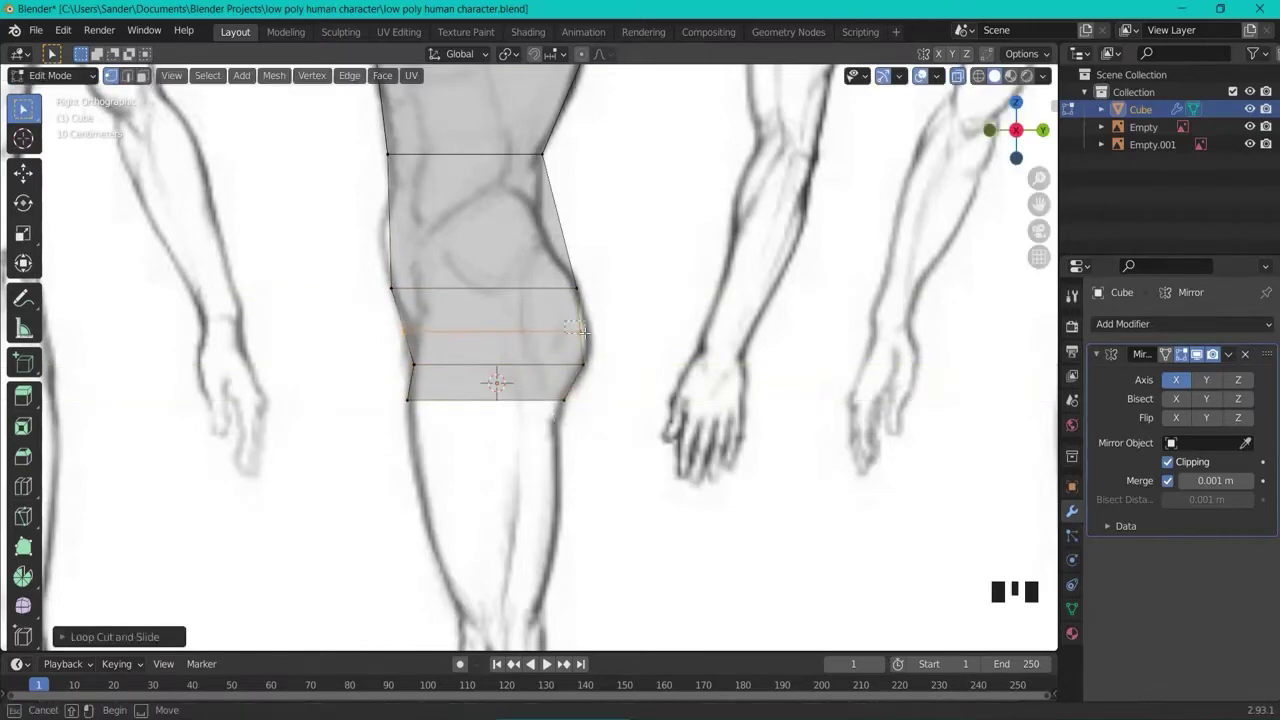
left_click_drag(585, 333, 588, 336)
key("g")
key("y")
left_click(591, 334)
left_click_drag(379, 324, 446, 353)
key("g")
key("y")
left_click(449, 354)
In front view, extrude the leg's bottom face down to mid-thigh, scale it narrower and shift it outward along X to the thigh outline
left_click_drag(371, 394, 650, 455)
key("KP_1")
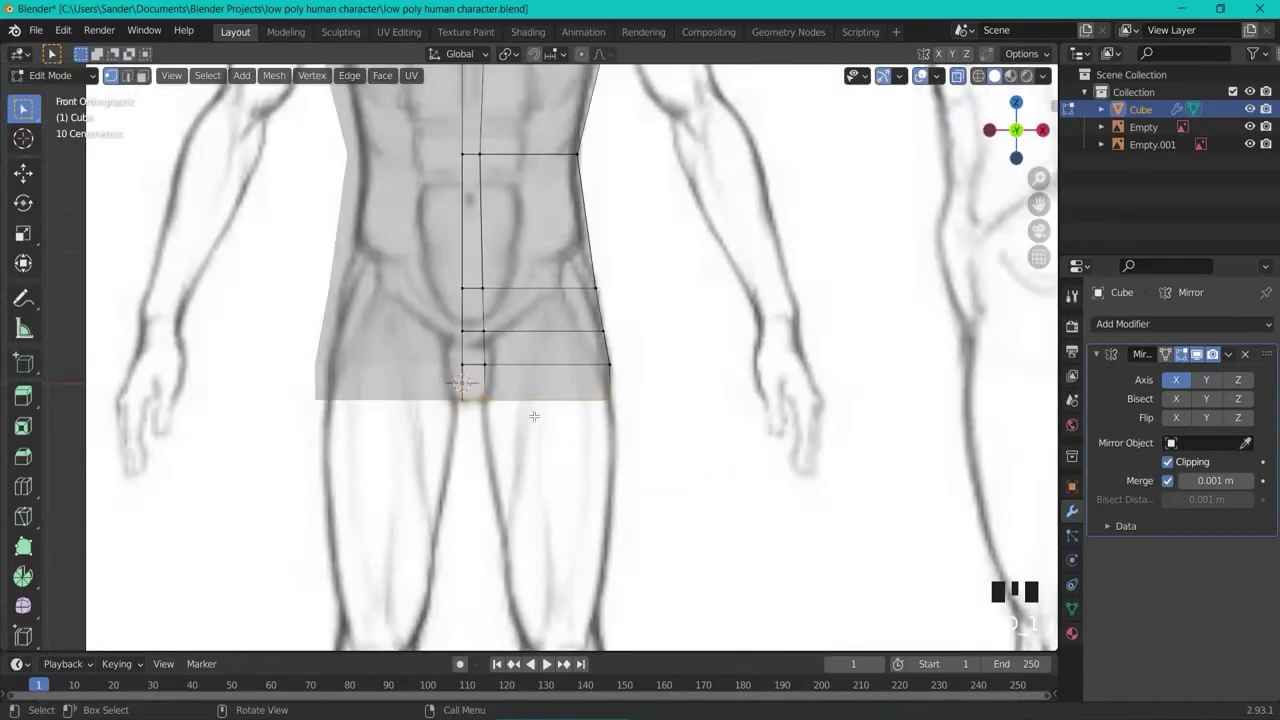
middle_click_drag(606, 525, 479, 358, "shift")
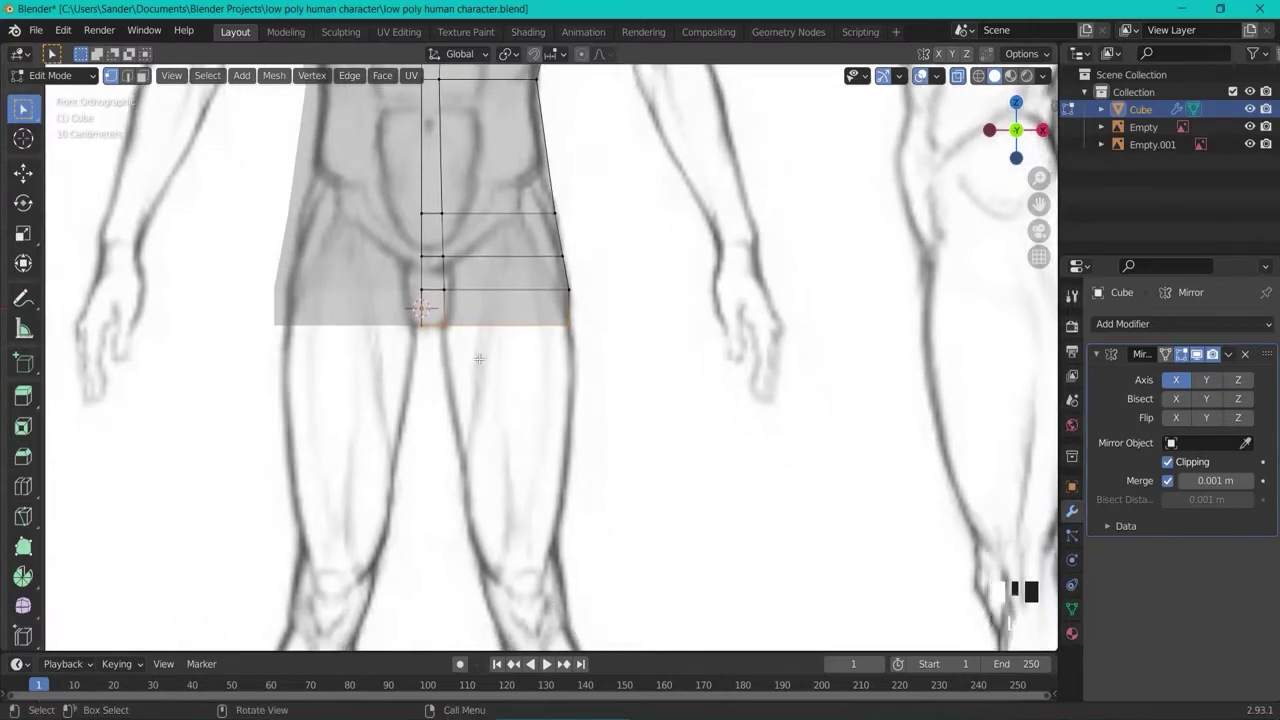
left_click(618, 376)
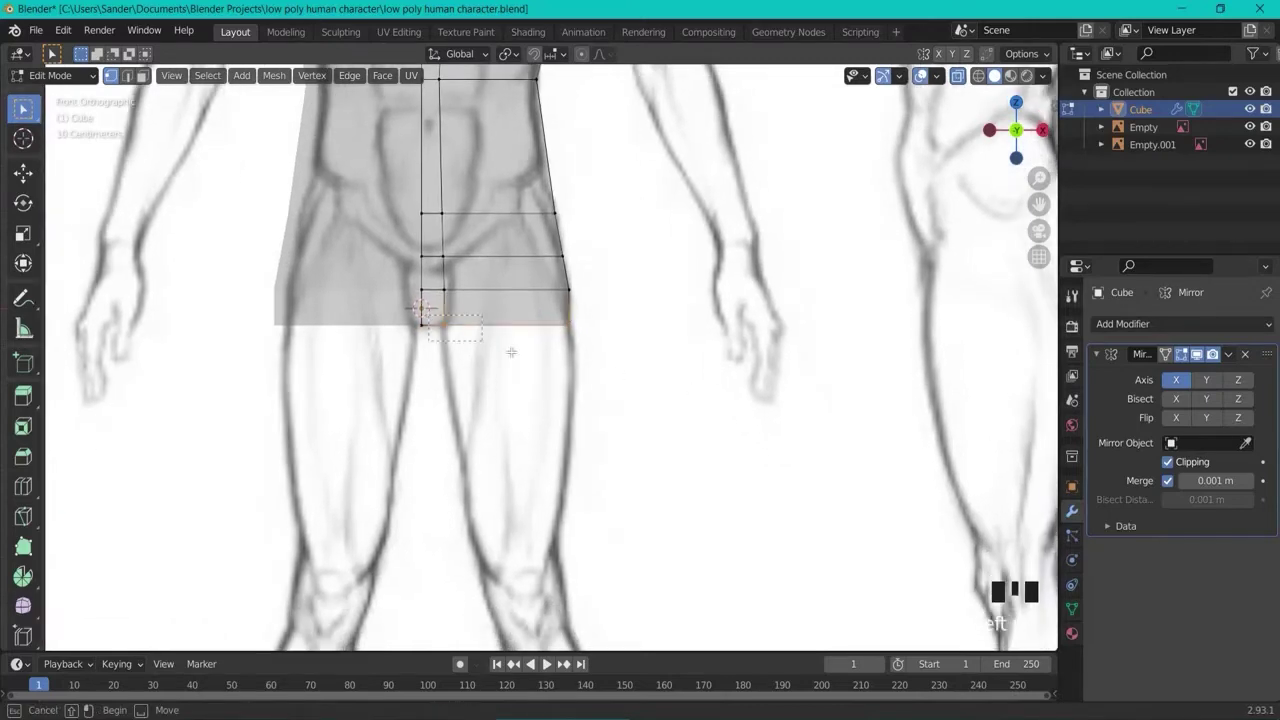
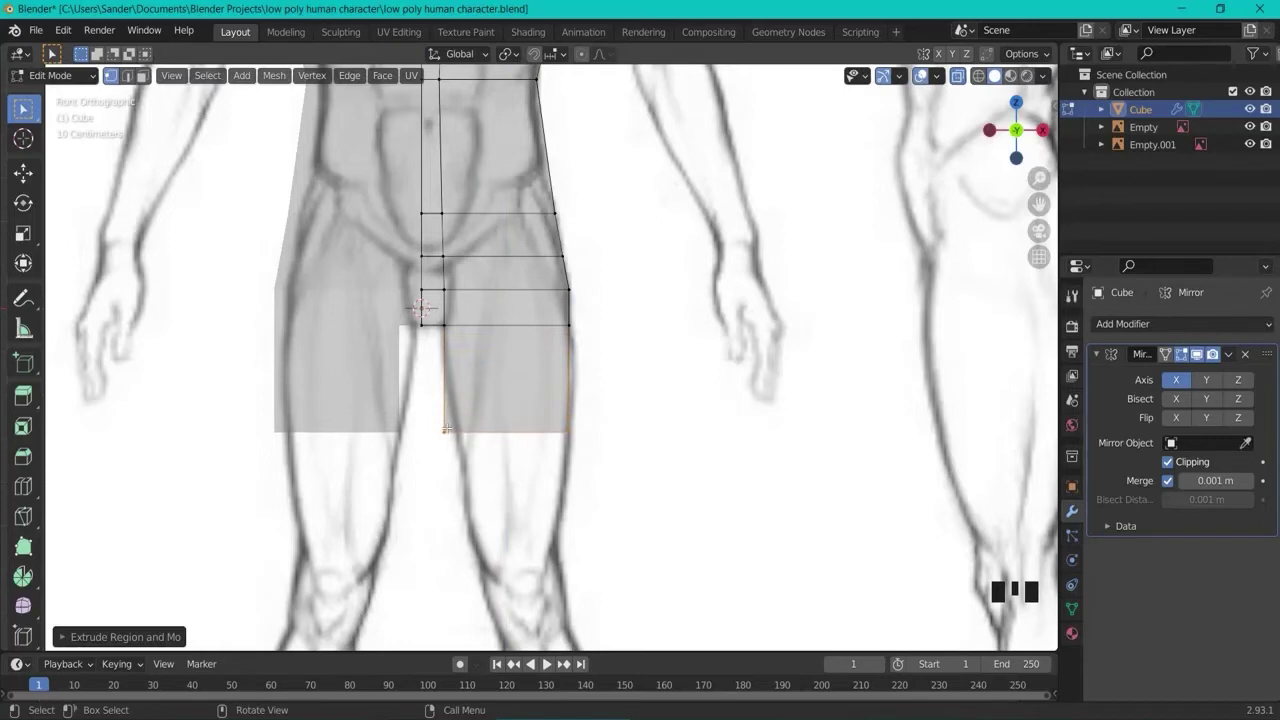
key("s")
left_click(583, 434)
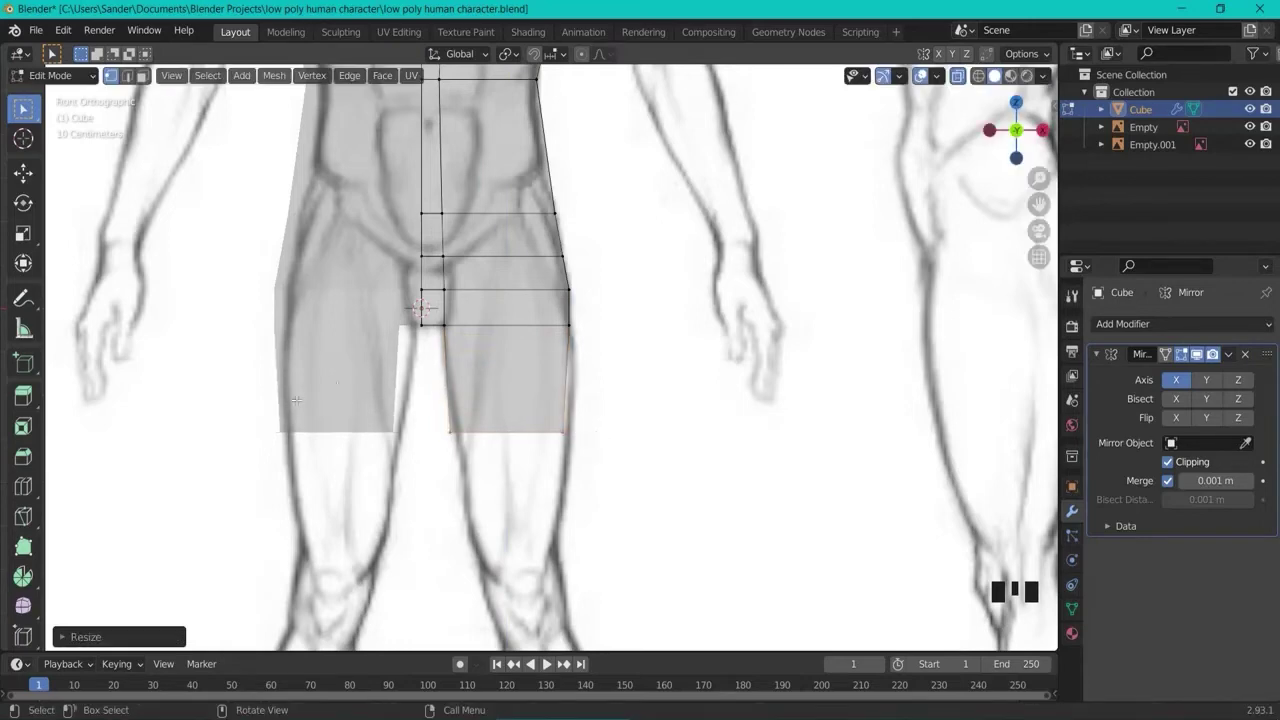
key("g")
key("x")
left_click(558, 433)
Extrude the thigh's bottom face down to just above the knee and scale it narrower to the outline
key("e")
left_click(569, 526)
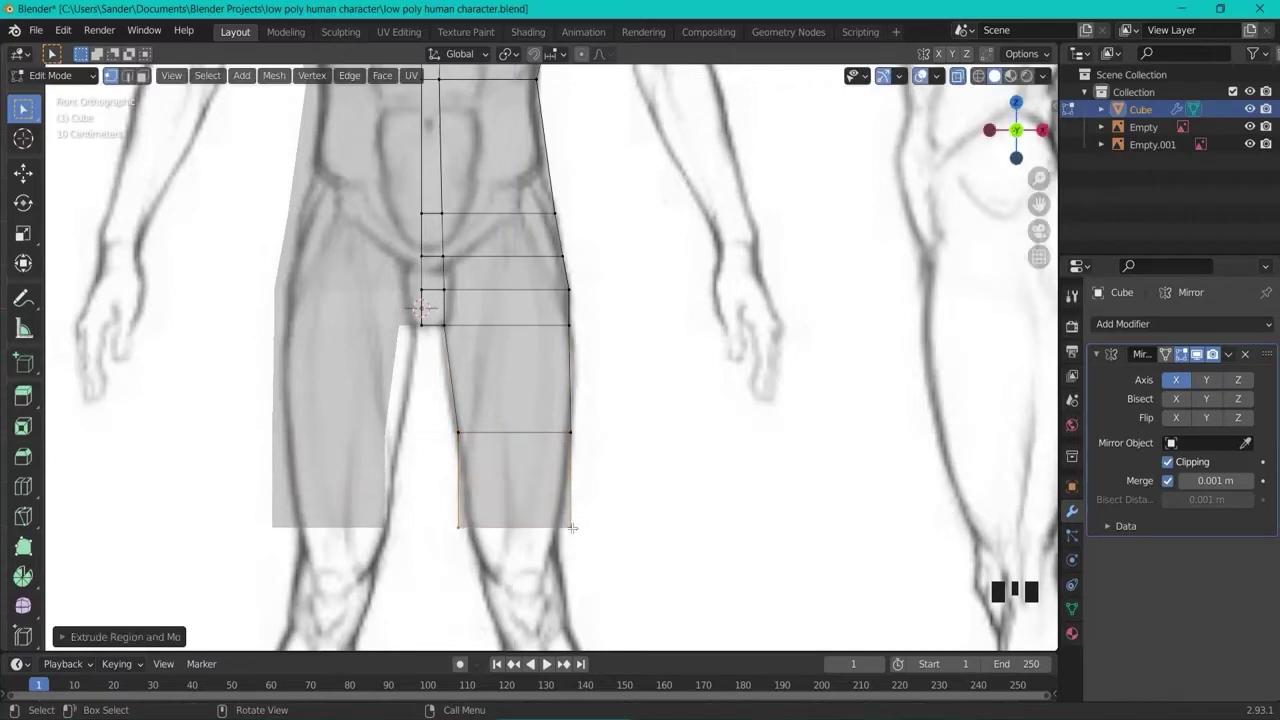
key("s")
left_click(560, 529)
Extrude the leg's bottom face down to knee level and shift it outward along X to follow the knee
middle_click_drag(614, 529, 618, 327, "shift")
left_click(603, 426)
key("g")
key("x")
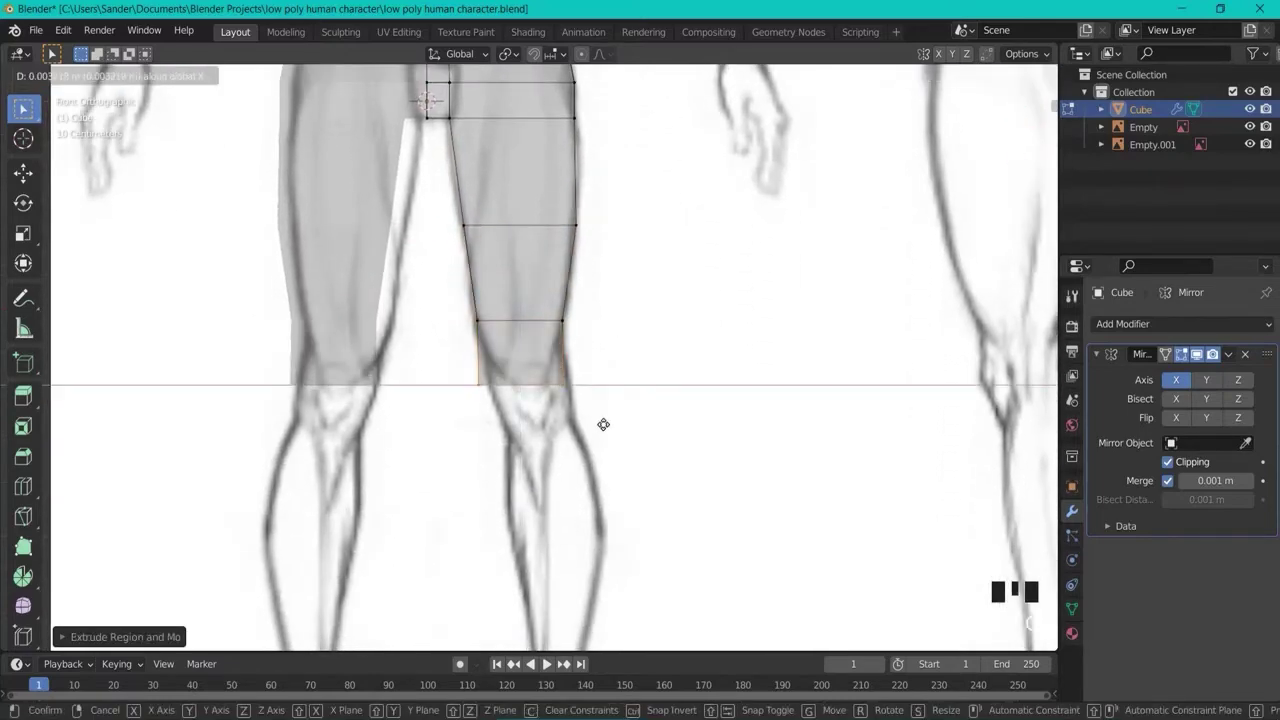
left_click(612, 427)
Extrude the knee's bottom face to just below the knee, shift it outward along X and scale it narrower along X
key("e")
left_click(614, 473)
key("g")
key("x")
left_click(620, 471)
key("s")
key("x")
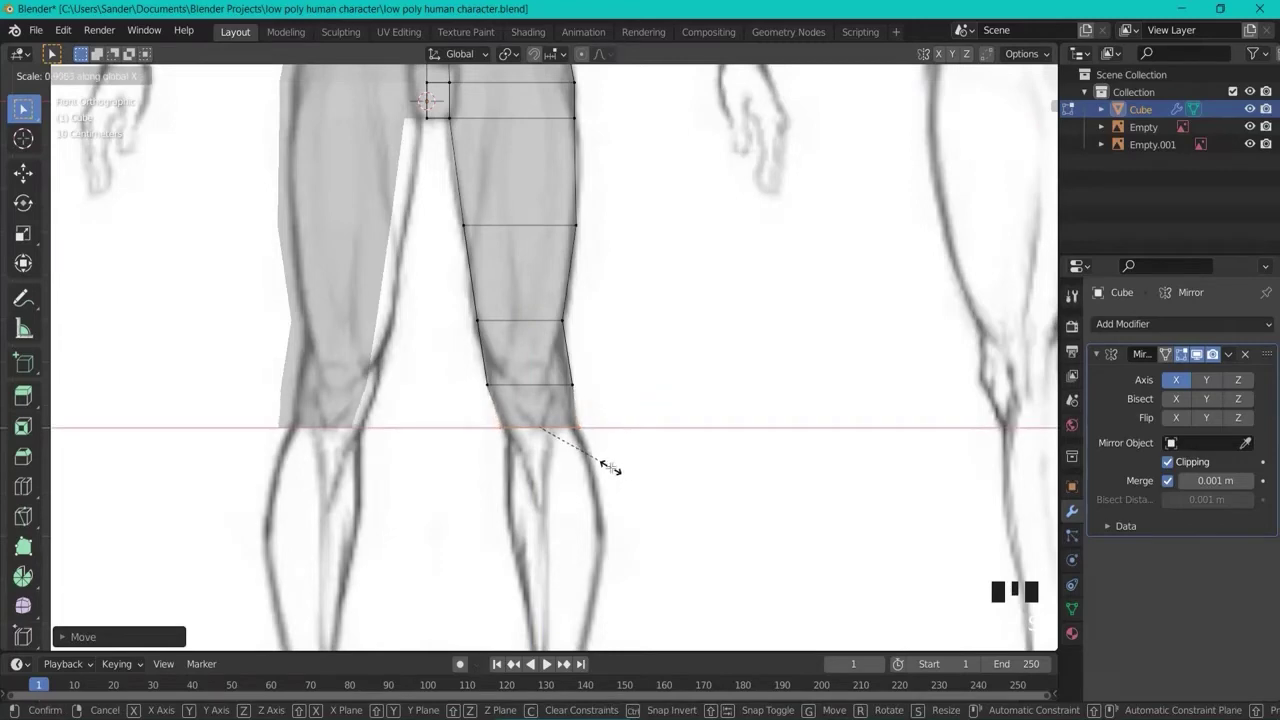
left_click(606, 466)
In side view, move the front vertices of the row just above the knee backward along Y to the thigh outline
key("KP_3")
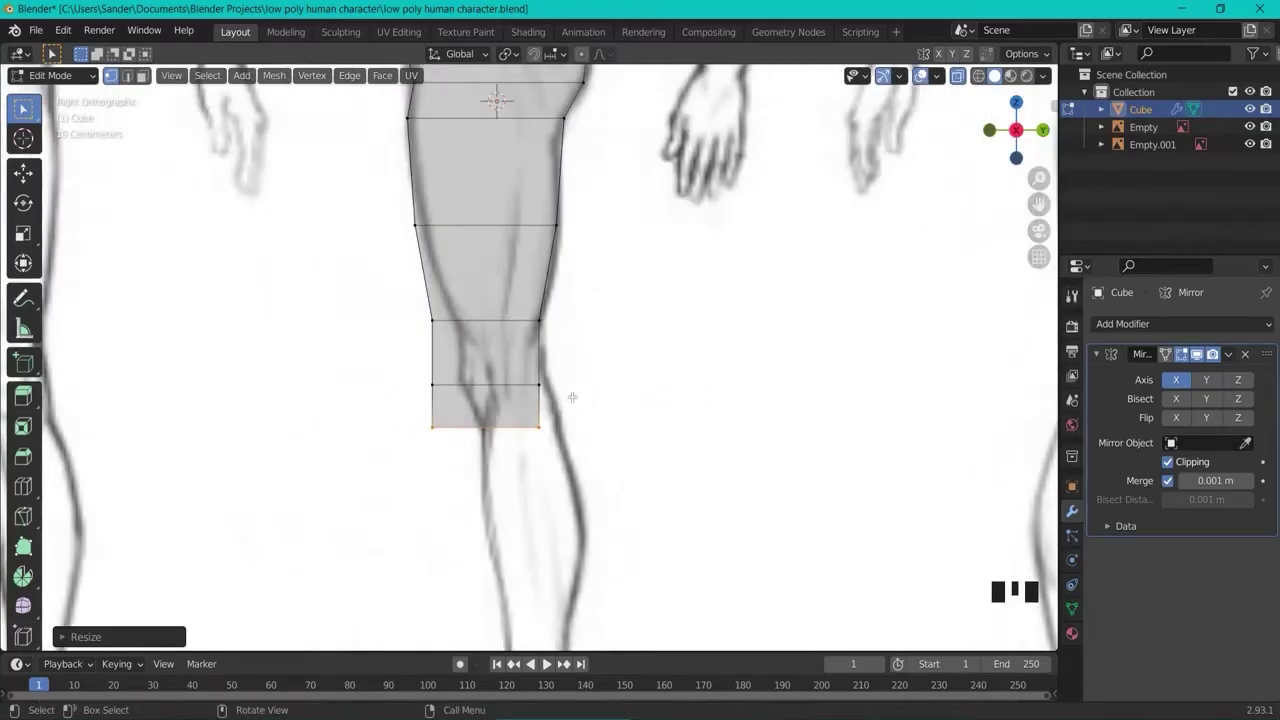
left_click(432, 320)
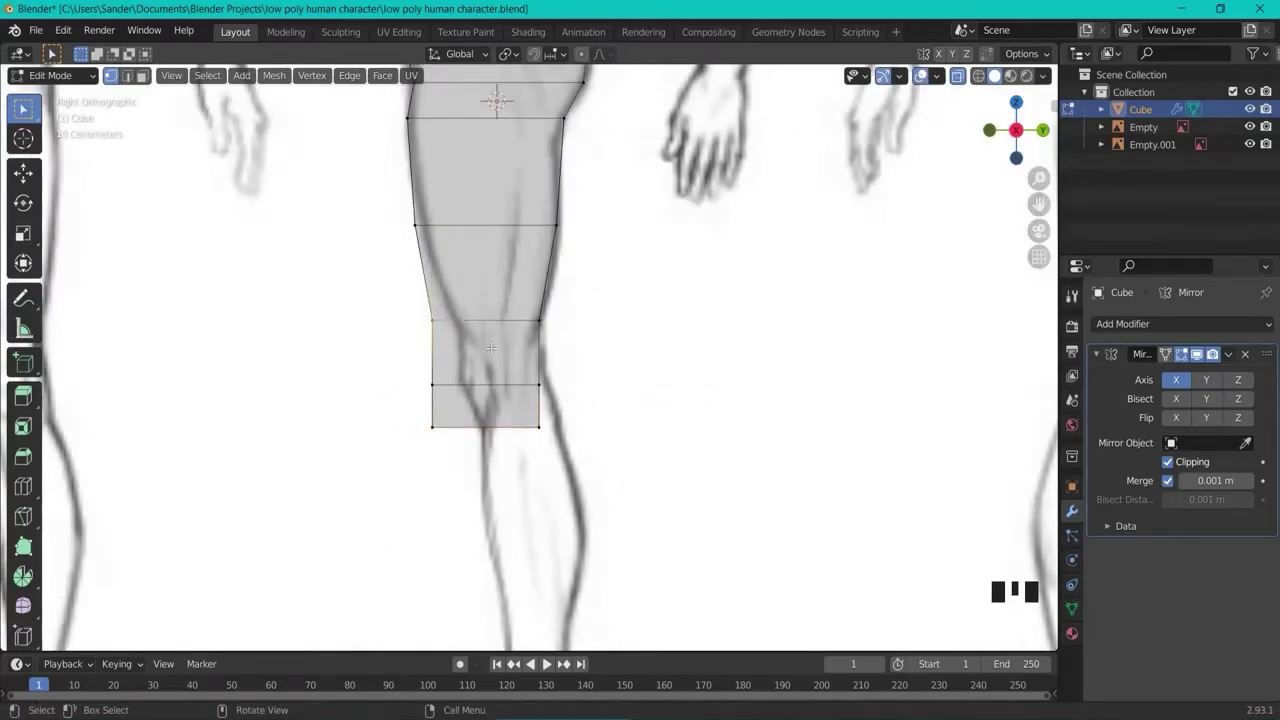
key("g")
key("y")
left_click(518, 349)
left_click_drag(520, 305, 572, 353)
Move the front and rear vertices of the knee-level row backward along Y to the kneecap and knee-hollow outlines
left_click_drag(403, 363, 468, 402)
key("g")
key("y")
left_click(498, 412)
left_click_drag(516, 364, 589, 411)
key("g")
key("y")
left_click(596, 413)
Move the front and rear vertices of the row below the knee backward along Y to the shin and calf outlines
left_click_drag(381, 420, 468, 460)
key("g")
key("y")
left_click(516, 461)
left_click_drag(519, 402, 576, 442)
key("g")
key("y")
left_click(594, 440)
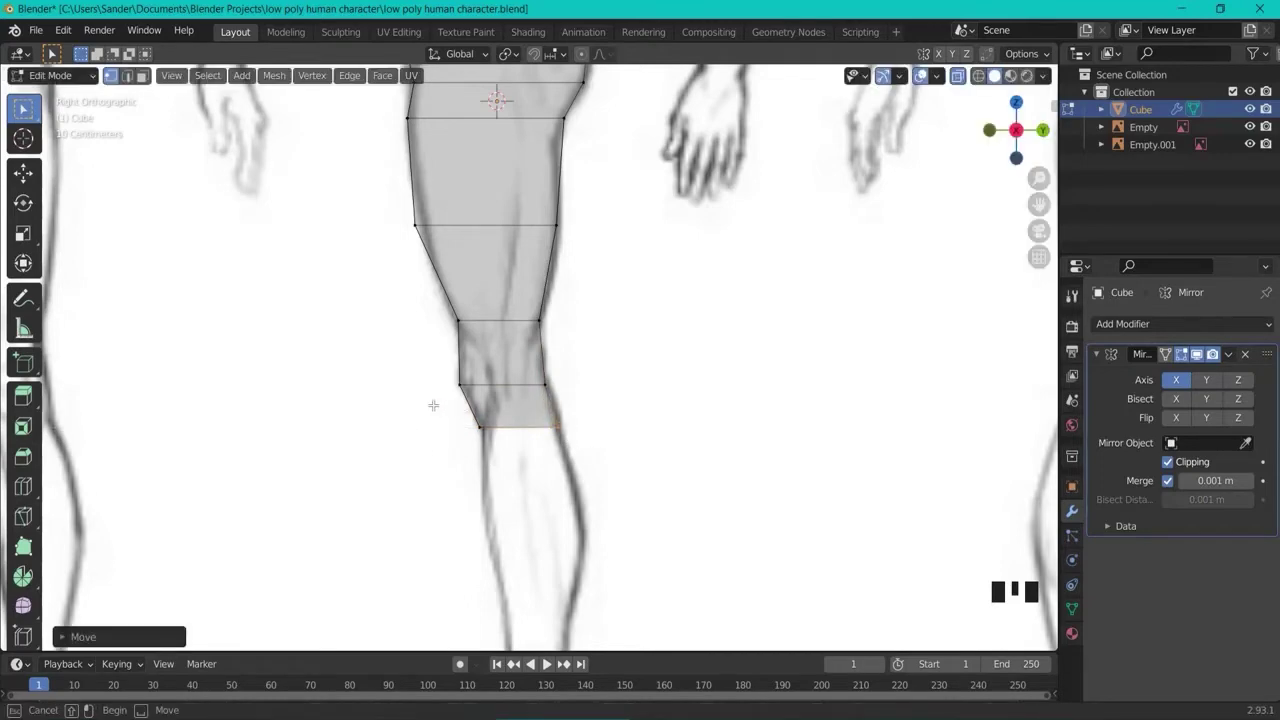
In front view, extrude the leg's bottom face down to the widest part of the calf and fit it along X to the outline
left_click_drag(433, 404, 594, 460)
mouse_move(470, 434)
middle_mouse_down()
mouse_move(589, 443)
mouse_move(477, 427)
middle_mouse_up()
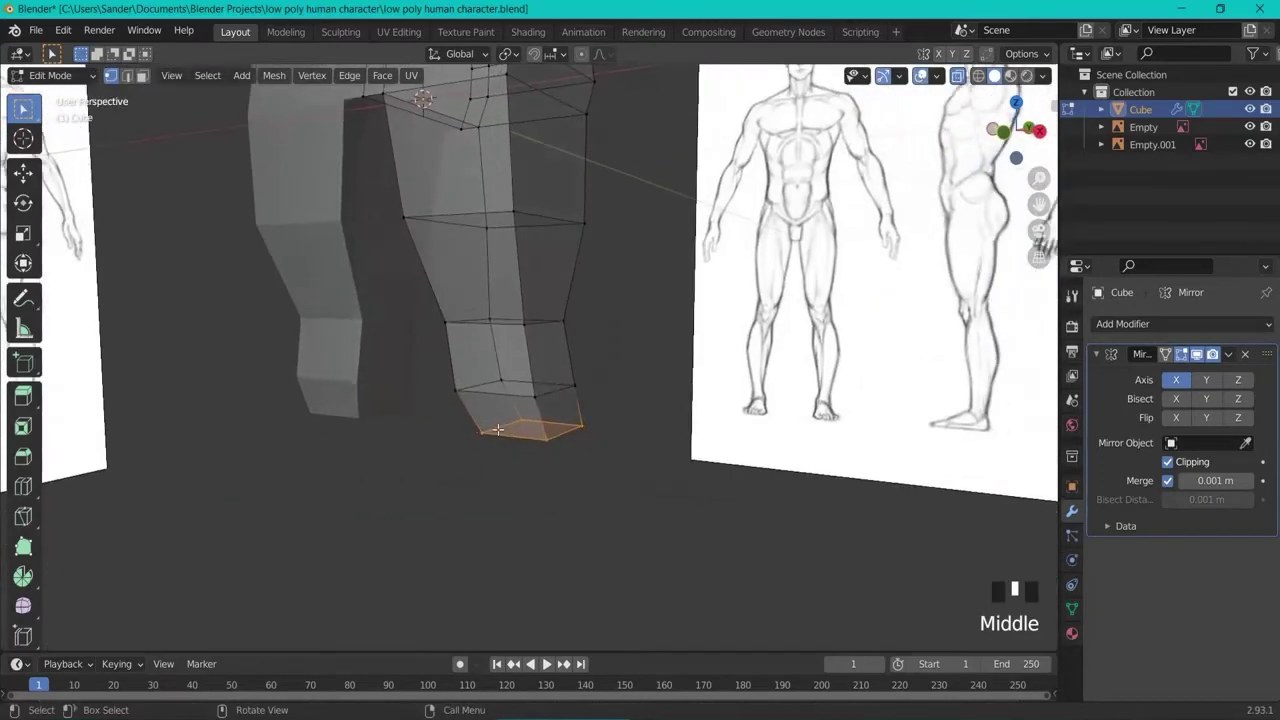
key("KP_1")
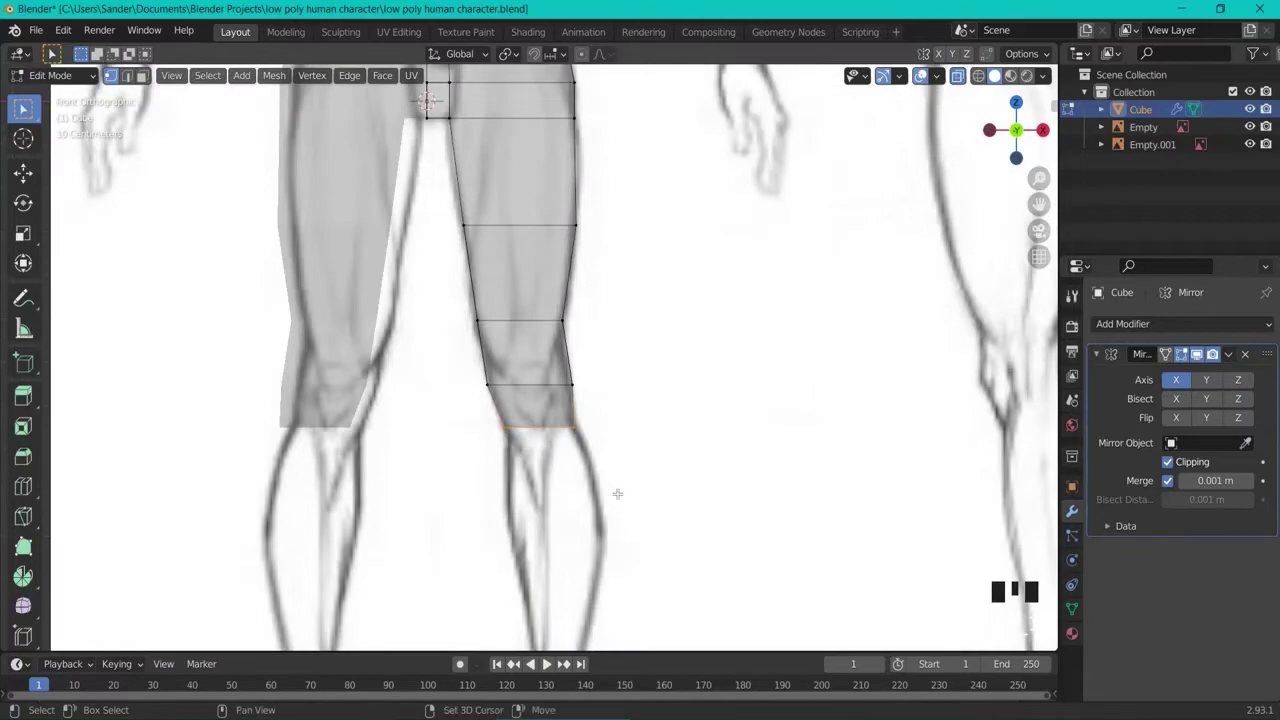
scroll(740, 374, "down", 6)
middle_click_drag(766, 371, 789, 386)
key("KP_1")
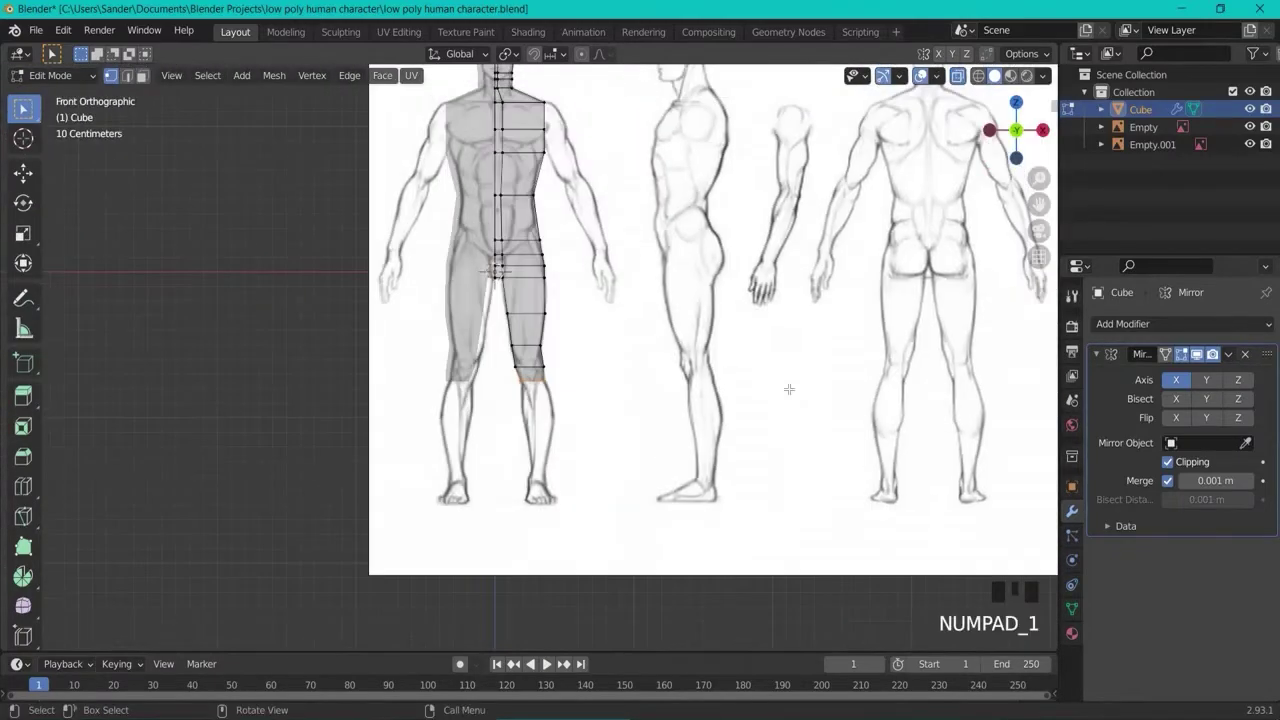
scroll(584, 372, "up", 5)
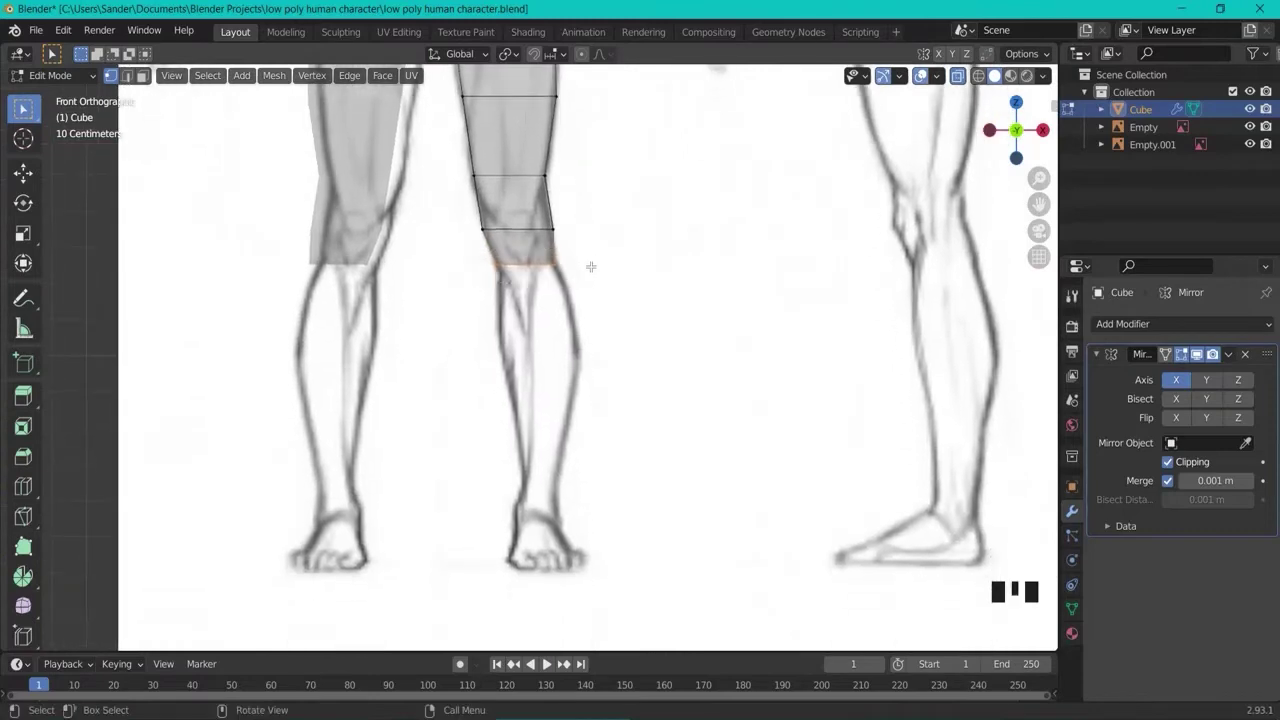
key("e")
left_click(616, 357)
key("s")
key("x")
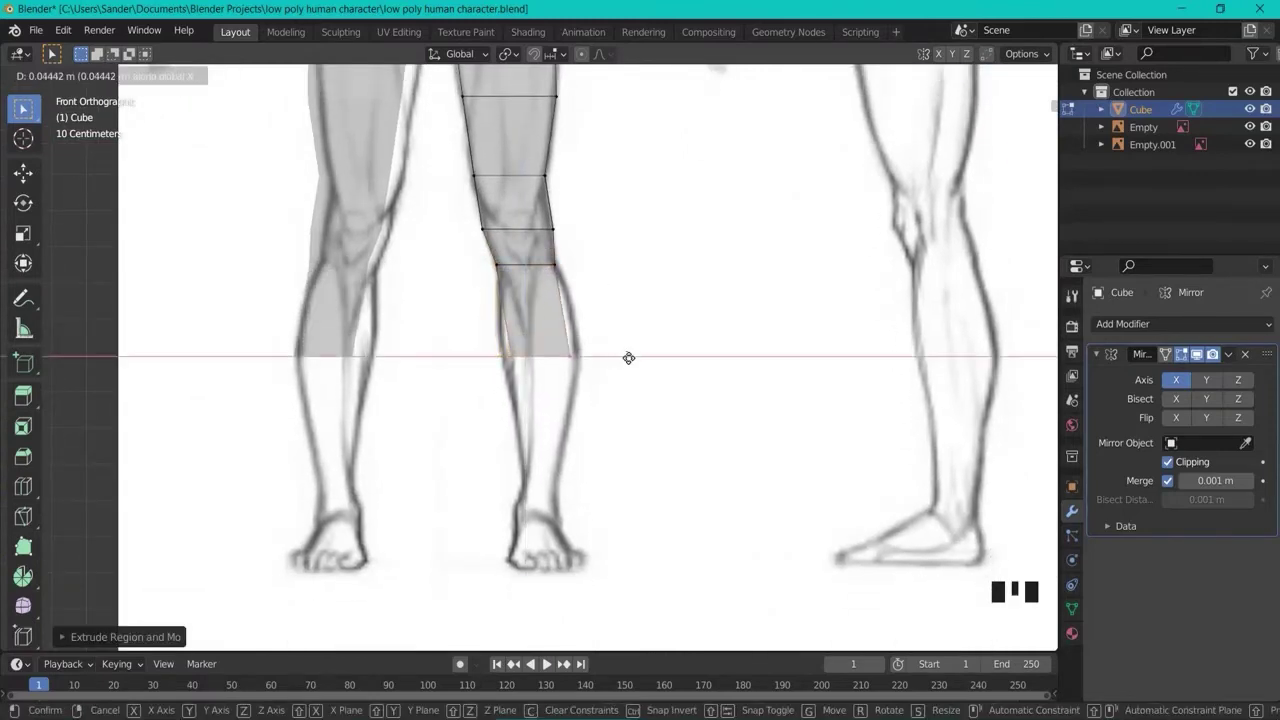
left_click(643, 357)
Add a horizontal loop cut through the middle of the upper calf section and scale it wider along X to the outline
key("ctrl+r")
left_click(545, 310)
left_click(548, 310)
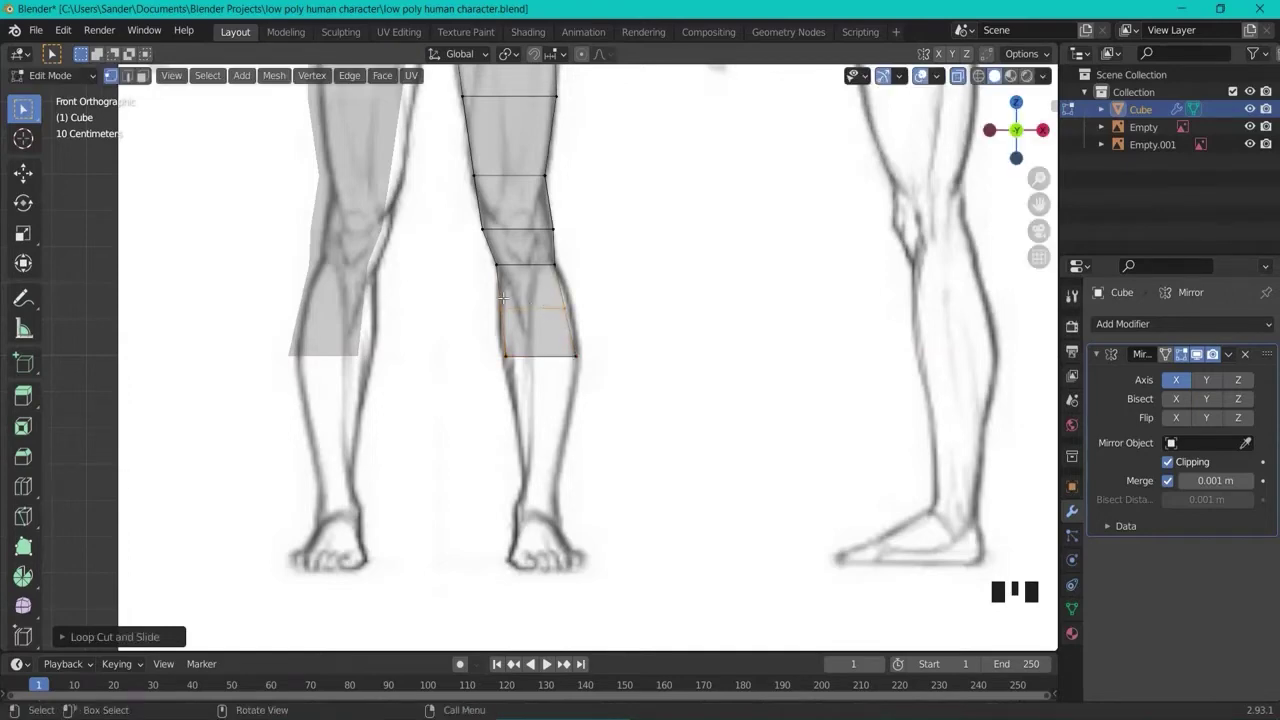
key("s")
key("x")
left_click(514, 303)
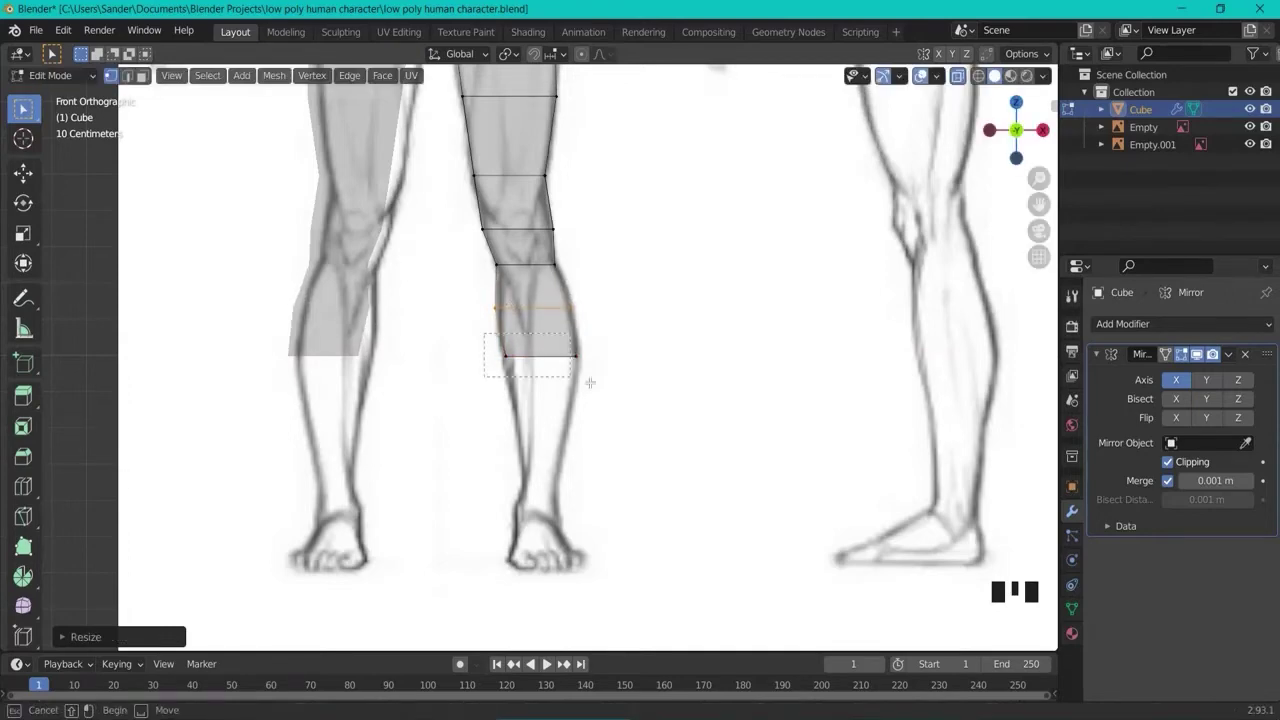
Extrude the calf's bottom face down in two sections to just above the ankle, scaling each one narrower to the outline
key("e")
left_click(609, 466)
key("s")
left_click(598, 462)
key("e")
left_click(598, 522)
key("s")
left_click(580, 515)
Extrude the ankle's bottom face down in two sections into the foot, scaling each one wider to the front foot outline
key("e")
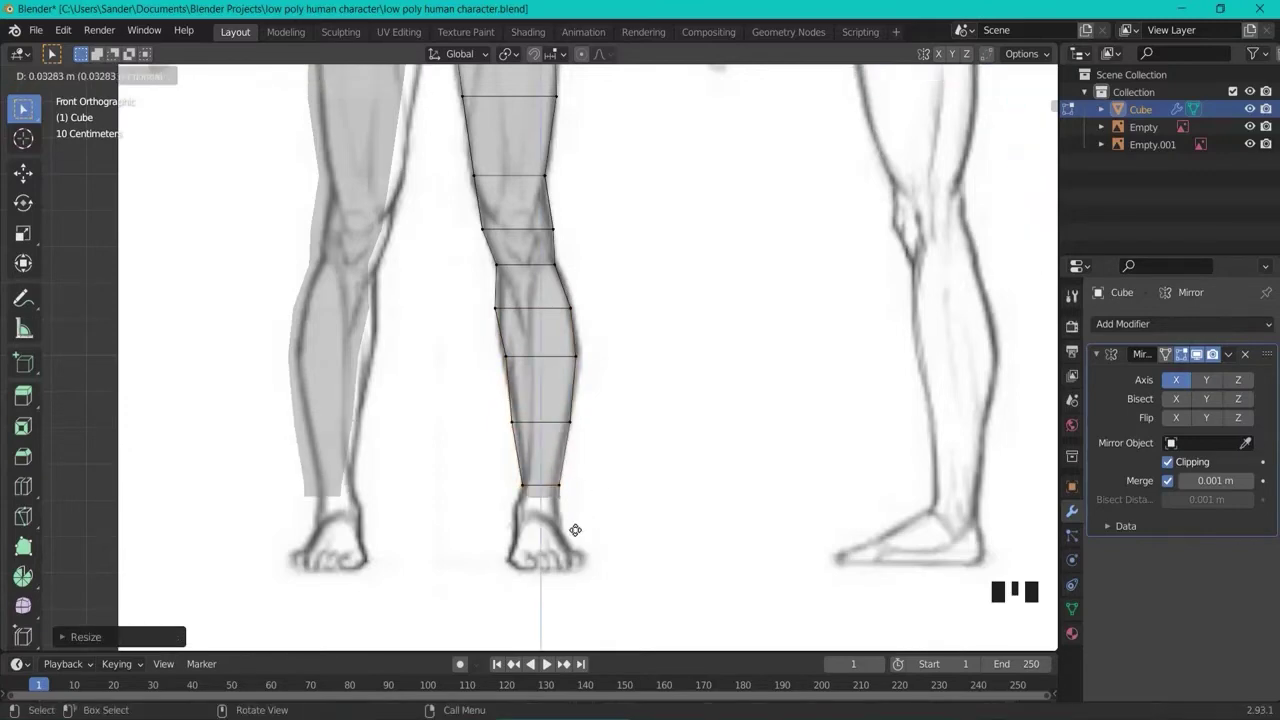
left_click(577, 552)
key("s")
left_click(595, 552)
key("e")
left_click(596, 576)
key("s")
left_click(606, 570)
Extrude the foot's bottom face down about 0.05 m to the sole, scale it wider and move its outer vertices outward to the little toe
key("e")
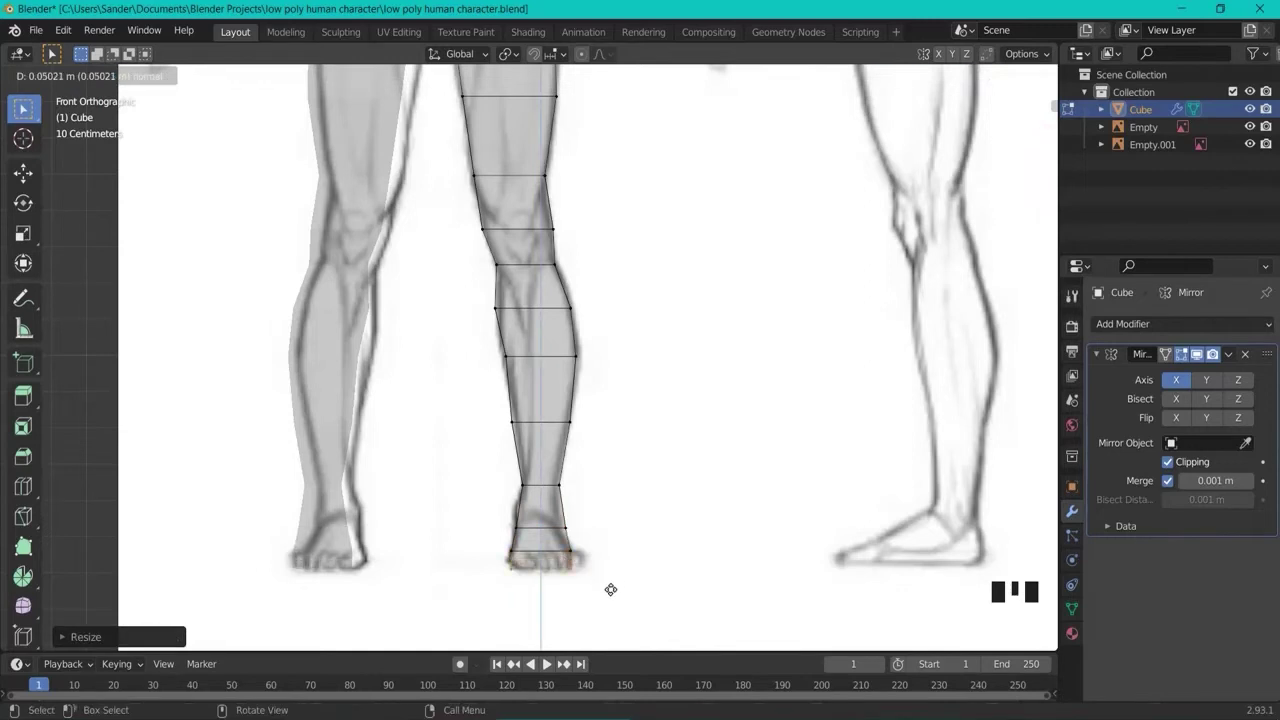
left_click(609, 591)
key("s")
left_click(622, 590)
key("g")
key("x")
left_click_drag(499, 564, 605, 581)
left_click(526, 577)
key("g")
left_click(607, 581)
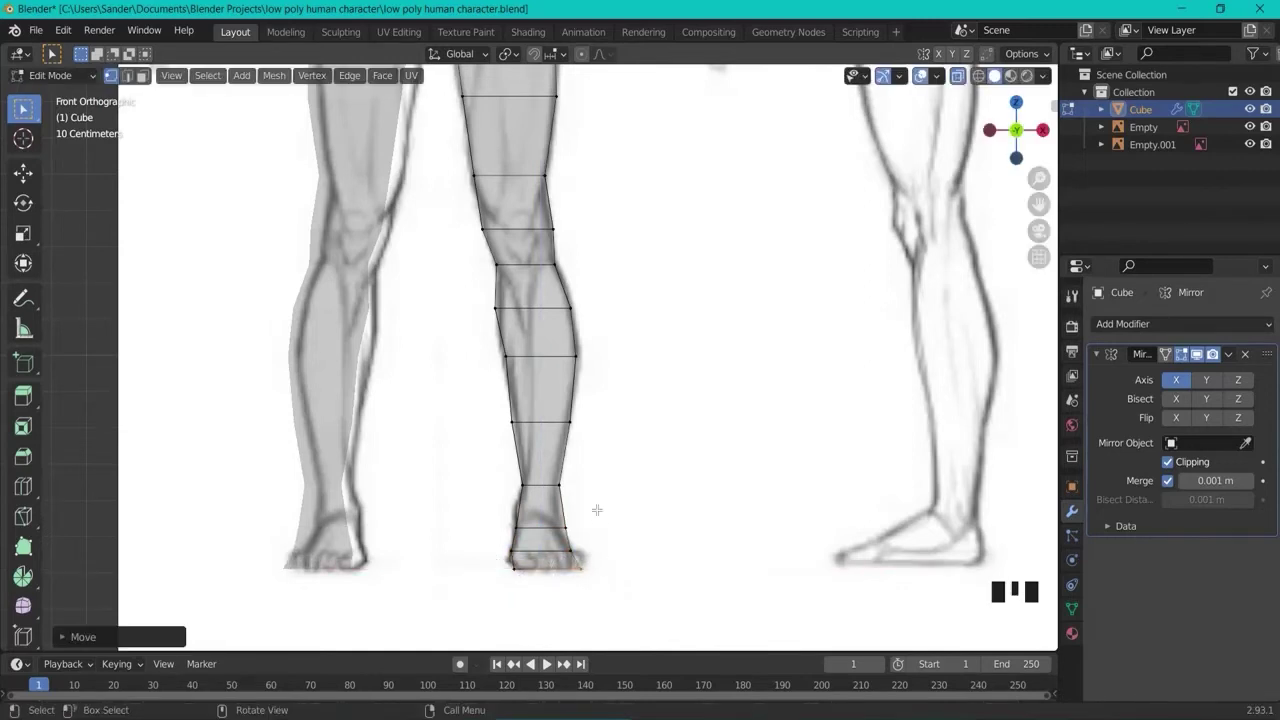
In the right side view, move the calf's widest loop and nearby front vertices along Y to match the side reference outline
key("KP_3")
key("g")
left_click_drag(466, 342, 598, 377)
key("y")
left_click(512, 376)
key("g")
key("y")
left_click(619, 379)
left_click_drag(457, 299, 508, 328)
key("g")
key("y")
left_click(523, 329)
Move the lower calf's vertices and the ankle loop along Y to follow the side reference outline
left_click_drag(468, 403, 516, 438)
key("g")
key("y")
left_click(571, 437)
key("g")
key("y")
left_click(596, 450)
left_click(528, 482, "alt")
key("g")
key("y")
left_click(564, 493)
Shift the upper foot's vertices and the heel's back vertices along Y to the instep and heel outline
key("g")
key("y")
left_click(494, 525)
key("g")
key("y")
left_click(511, 534)
key("g")
key("y")
left_click(574, 532)
left_click_drag(546, 542, 561, 557)
key("g")
key("y")
left_click(566, 557)
Move the foot's front vertices forward along Y to the toe tip and adjust the heel's sole vertices to the outline
left_click_drag(483, 542, 513, 585)
key("g")
key("y")
left_click(456, 555)
key("g")
key("y")
left_click(456, 582)
left_click(447, 556, "alt")
key("g")
key("y")
left_click(433, 553)
left_click_drag(532, 564, 594, 588)
key("g")
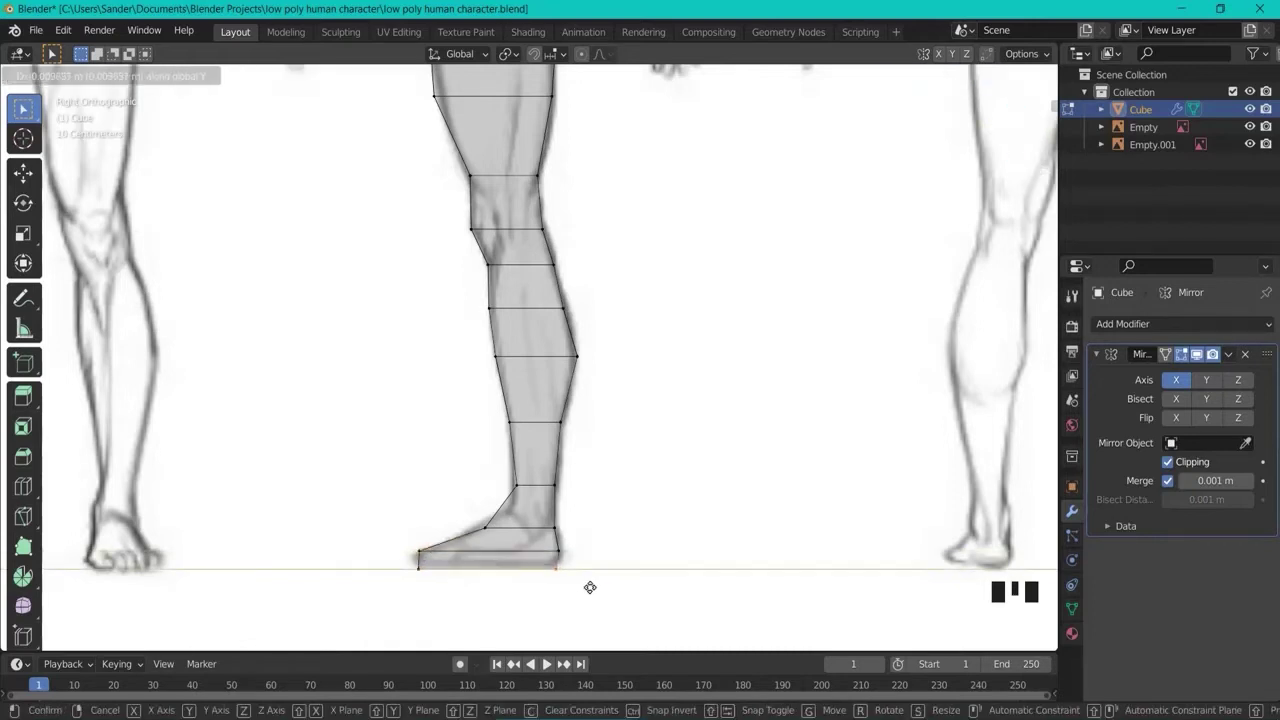
left_click(590, 586)
Turn off X-ray, switch to Object Mode and examine the whole body against both reference images
scroll(558, 387, "down", 4)
middle_click_drag(544, 267, 806, 400)
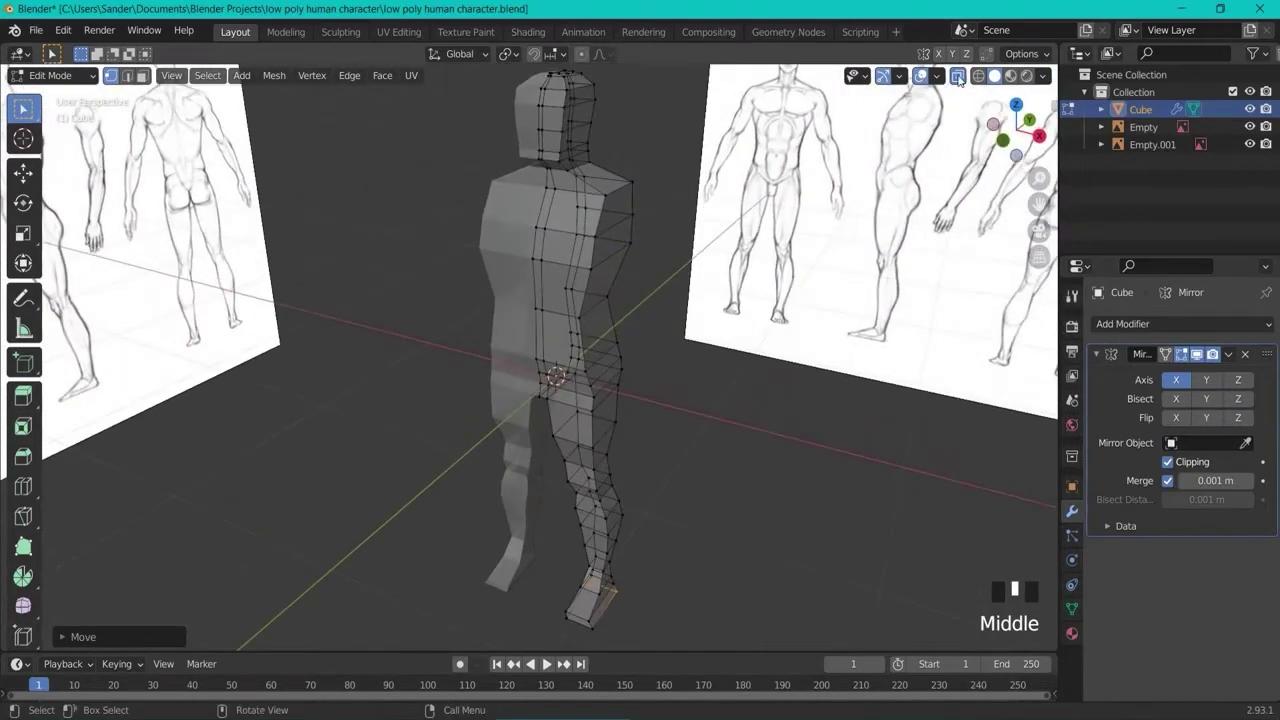
left_click(957, 77)
left_click(55, 75)
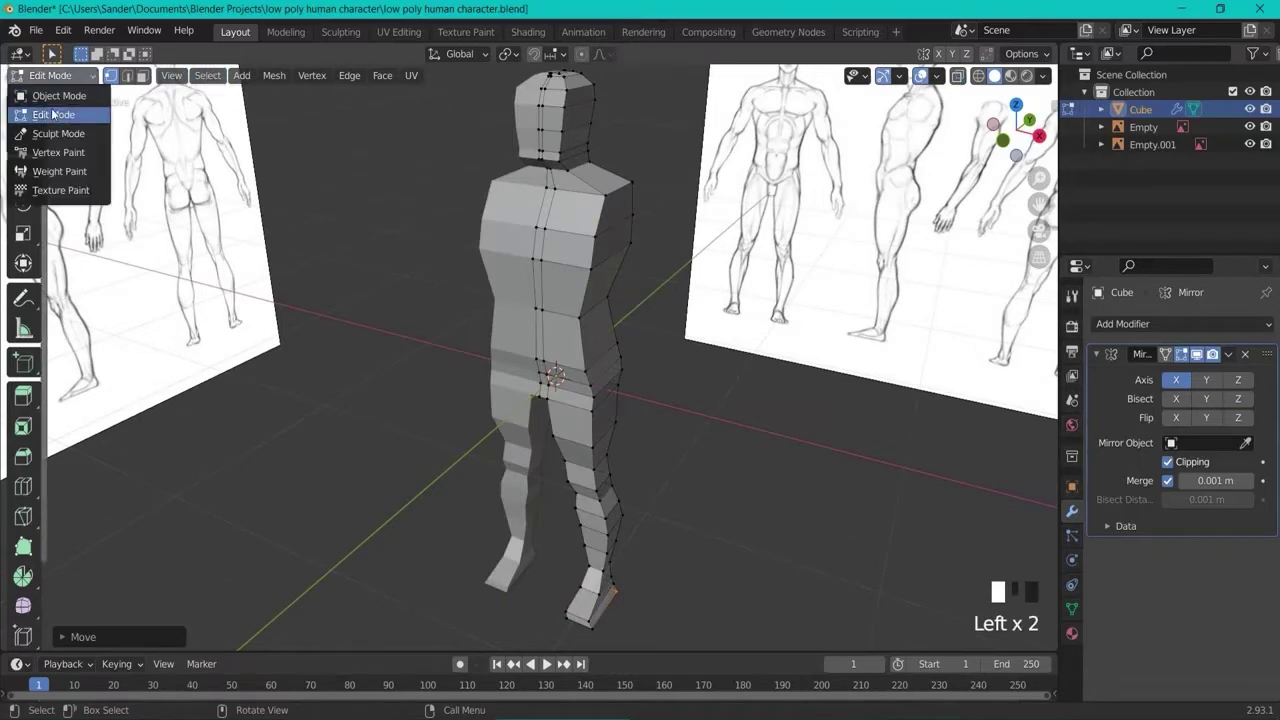
left_click(40, 89)
left_click(710, 303)
middle_click_drag(710, 303, 660, 364)
key("KP_1")
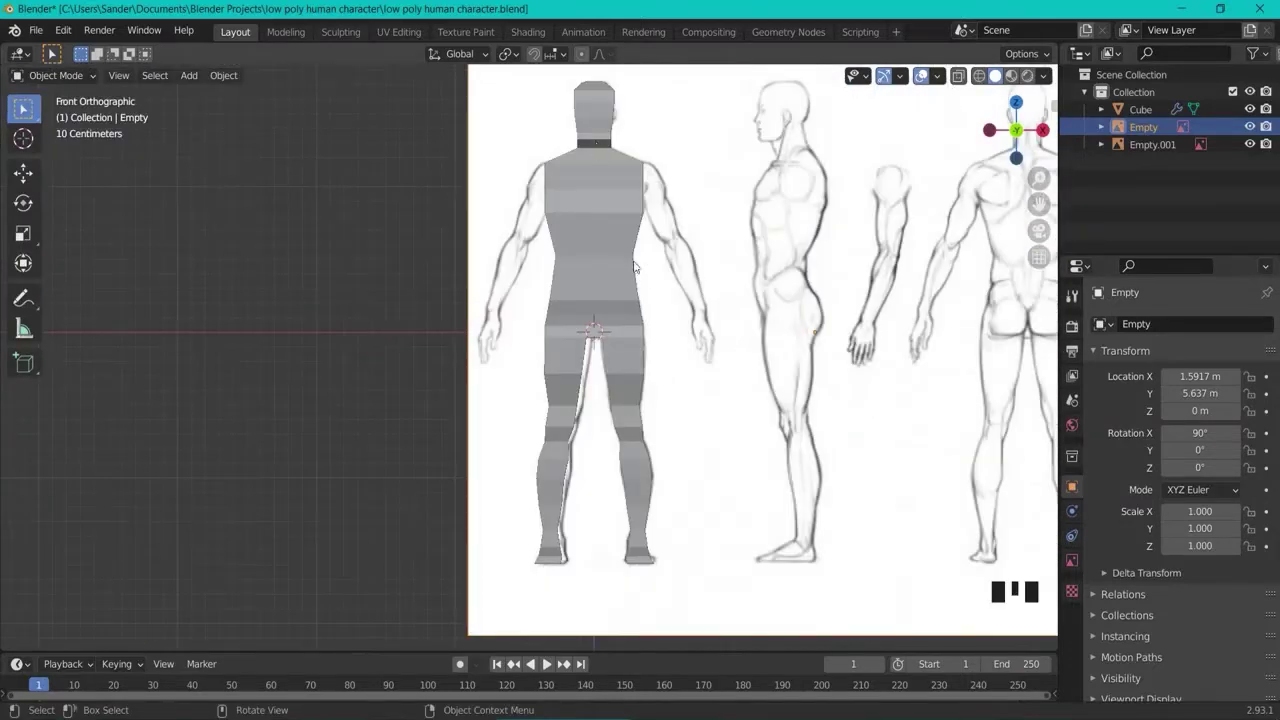
key("KP_3")
key("KP_1")
scroll(681, 137, "up", 5)
middle_click_drag(651, 266, 584, 213)
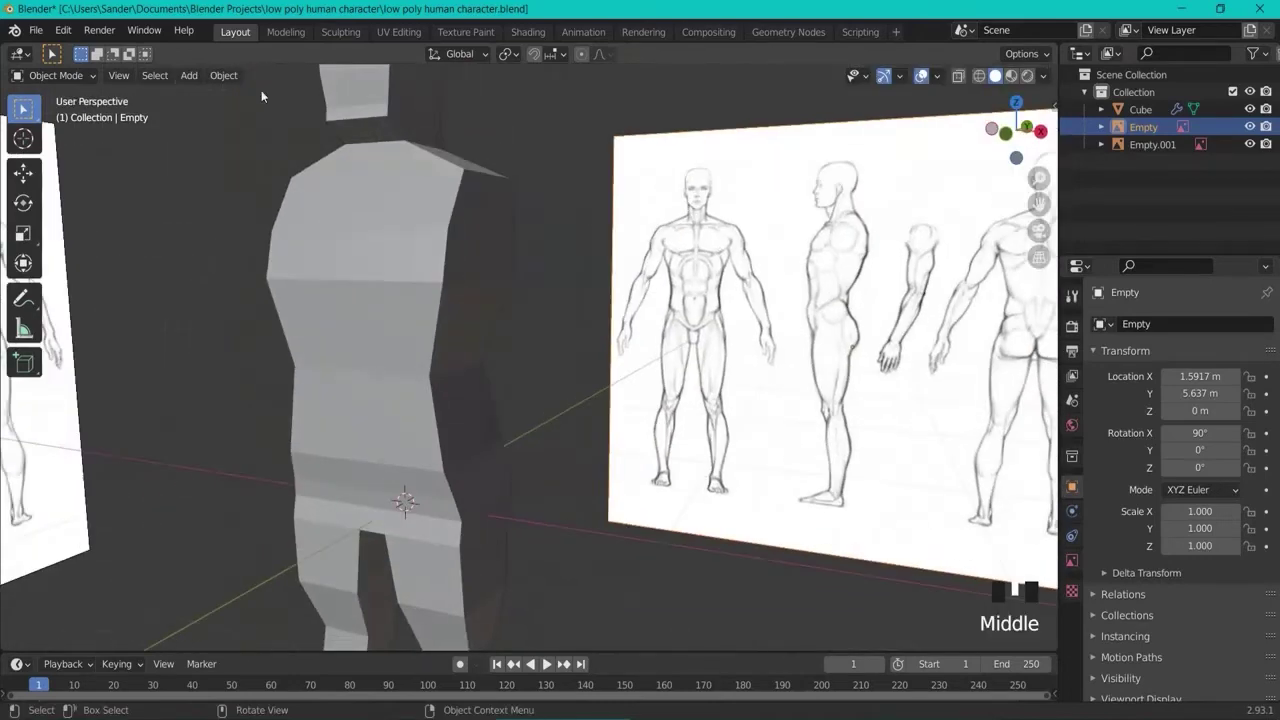
Return the body to Edit Mode and, with face selection, extrude the upper chest's side face slightly outward at the shoulder
left_click(360, 160)
left_click_drag(60, 75, 45, 117)
middle_click_drag(643, 259, 690, 265)
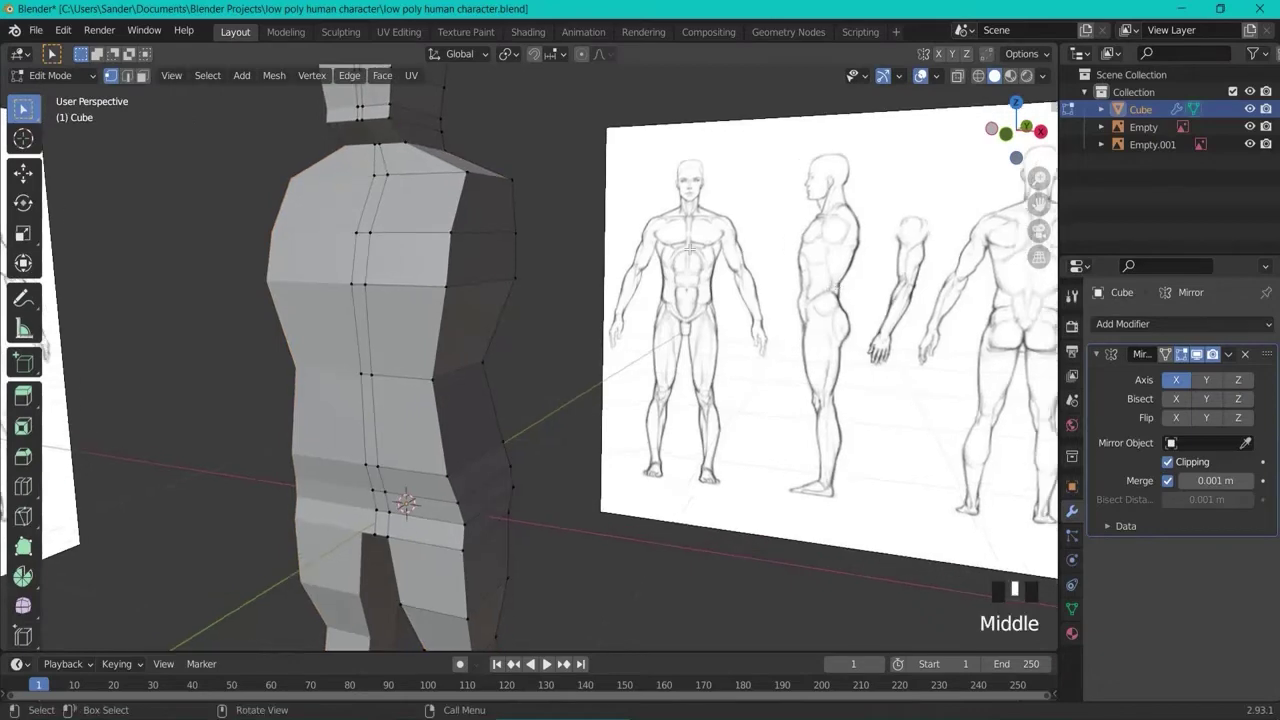
key("KP_1")
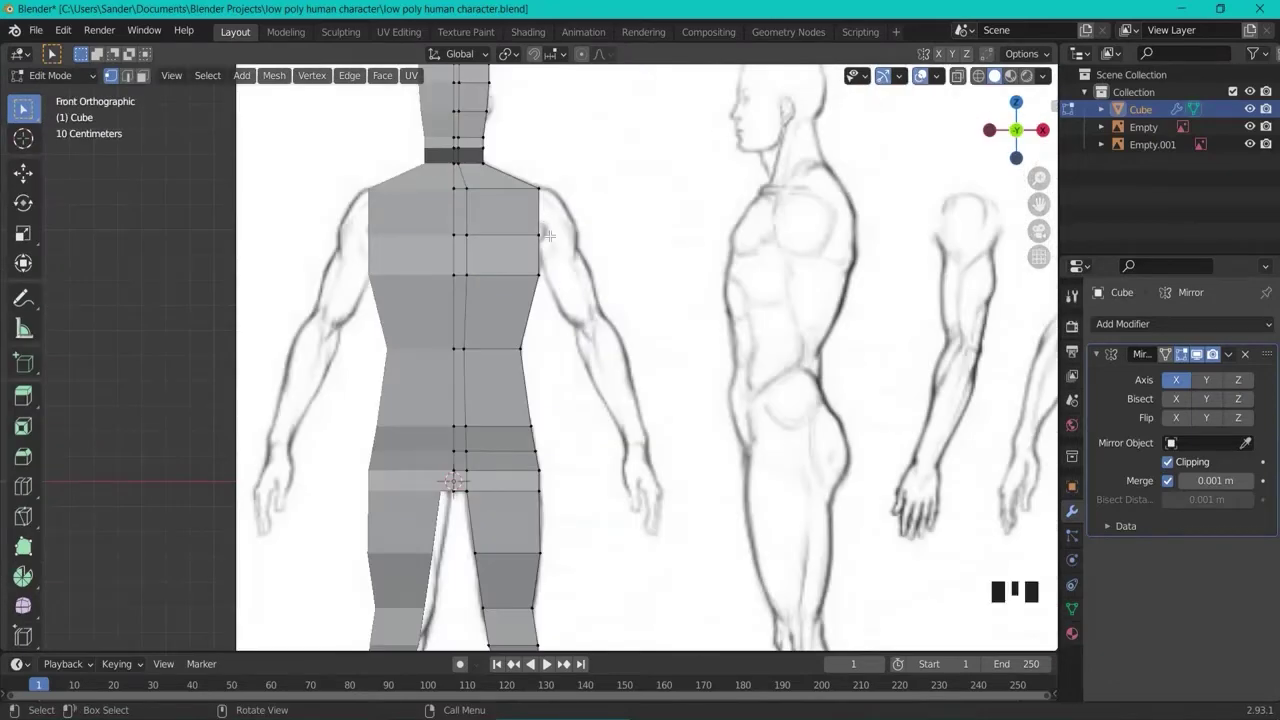
middle_click_drag(582, 241, 480, 275)
left_click(143, 77)
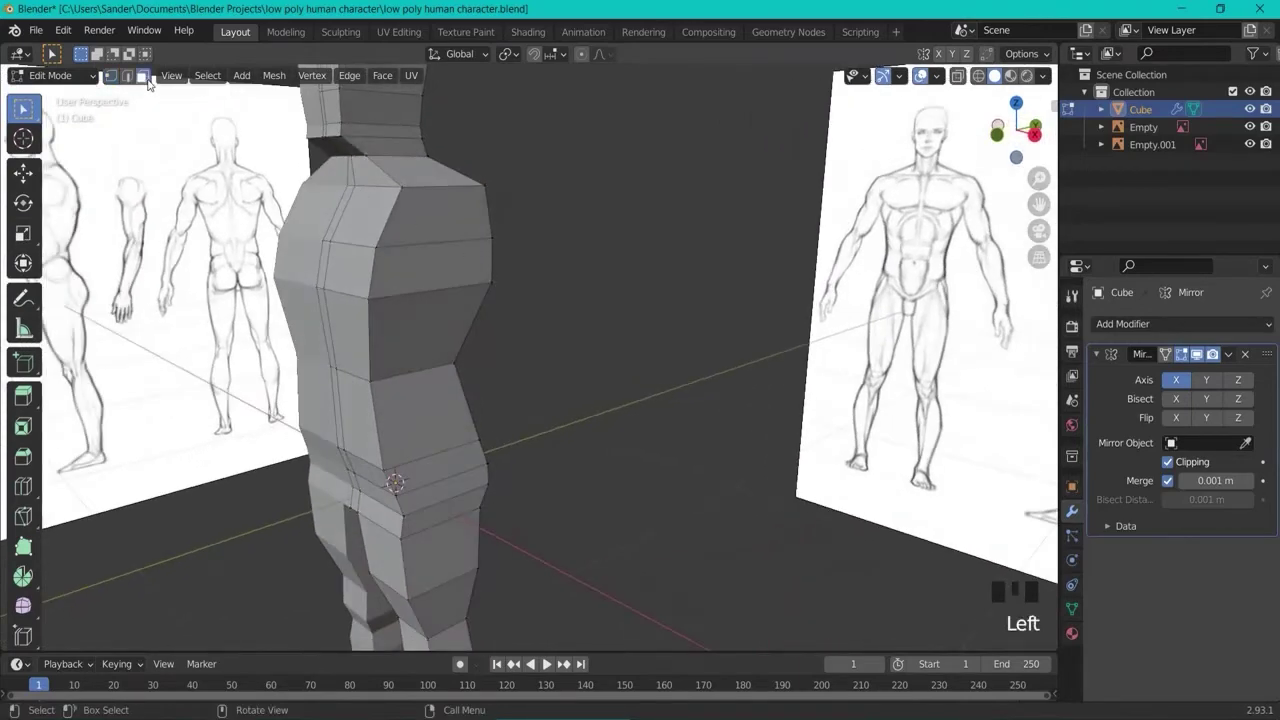
left_click(442, 215)
key("KP_1")
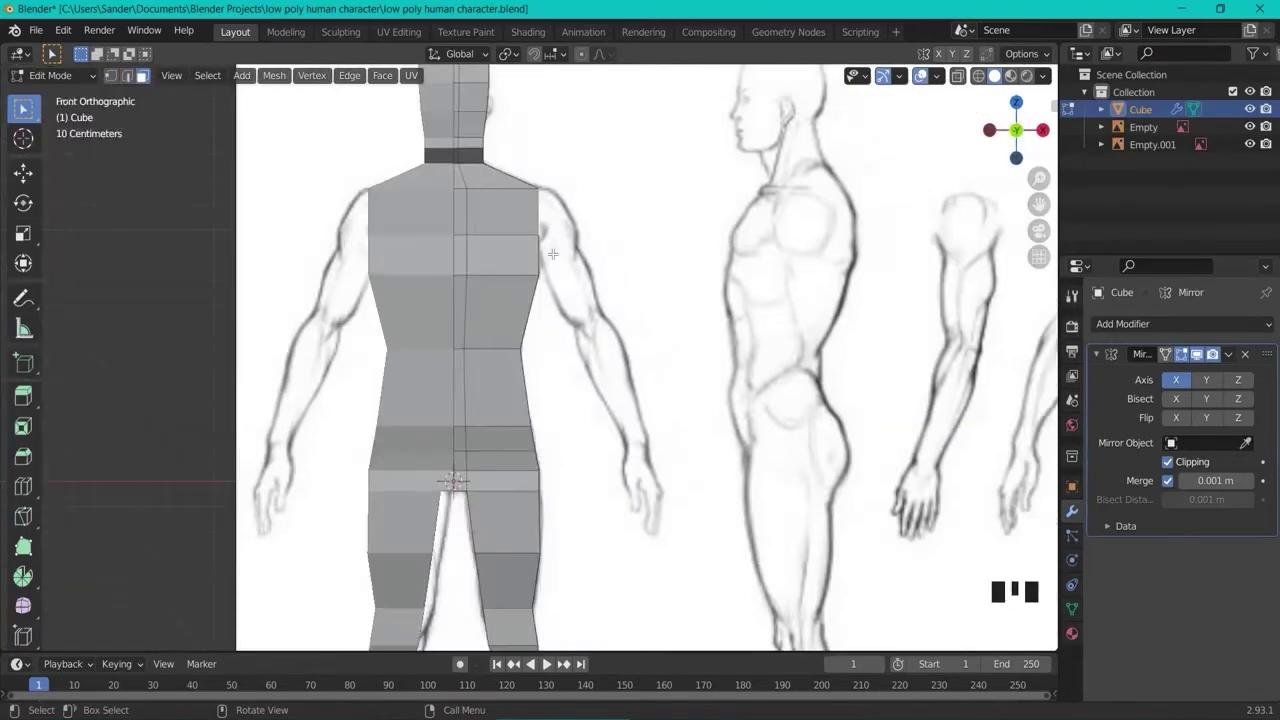
key("e")
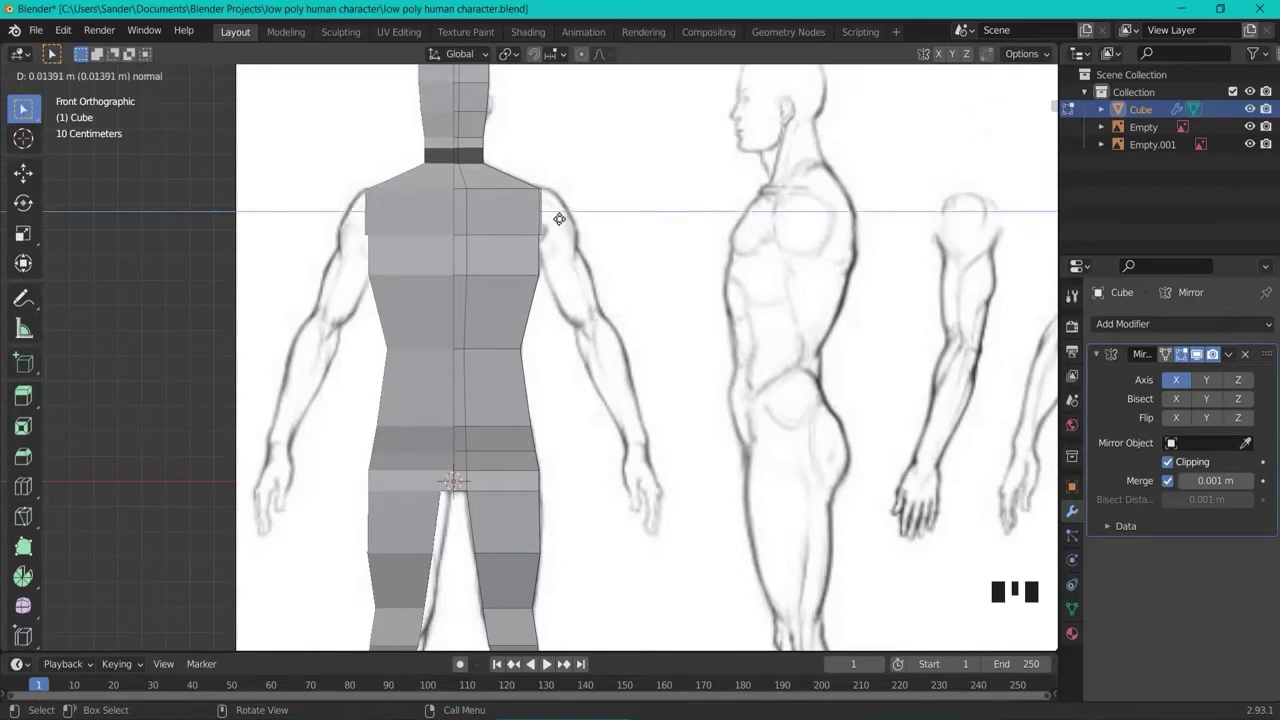
left_click(569, 219)
Rotate, move and scale the extruded shoulder face in the front view to tilt it along the shoulder outline
key("r")
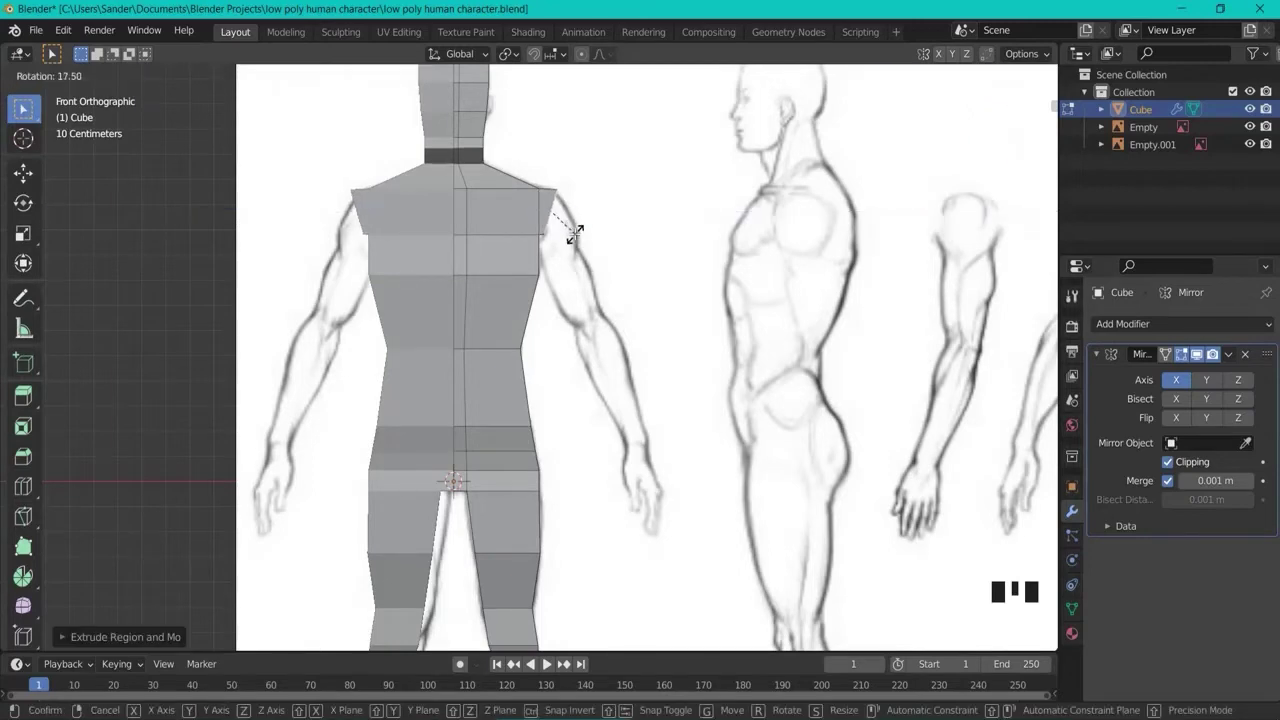
left_click(577, 243)
key("g")
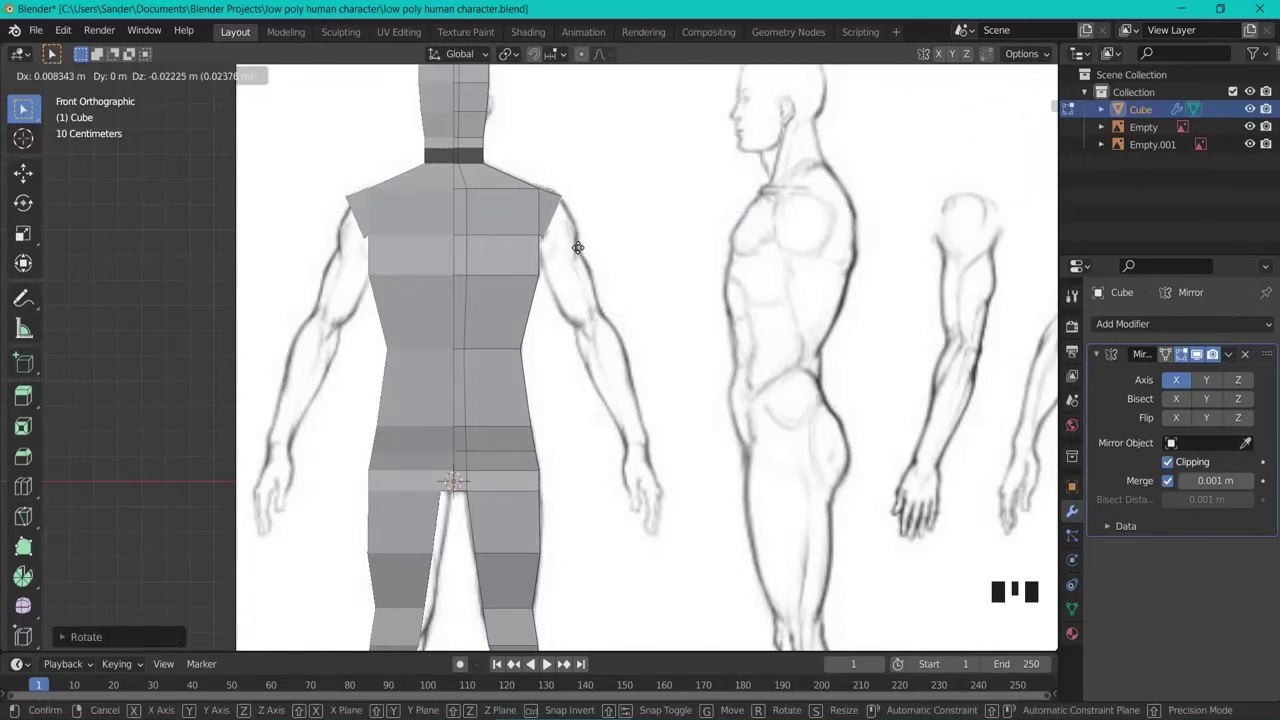
left_click(577, 253)
key("s")
left_click(585, 228)
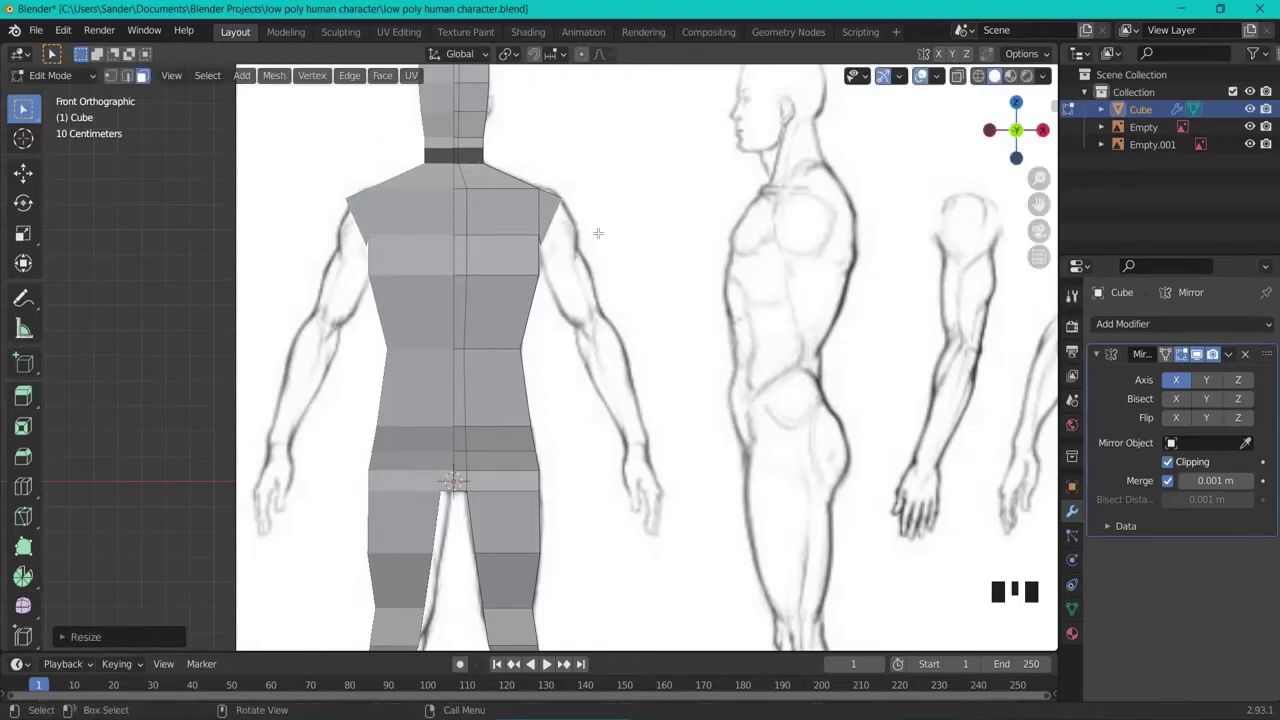
In the side view, scale the shoulder's end face along Y to about 0.37 of its depth
key("KP_3")
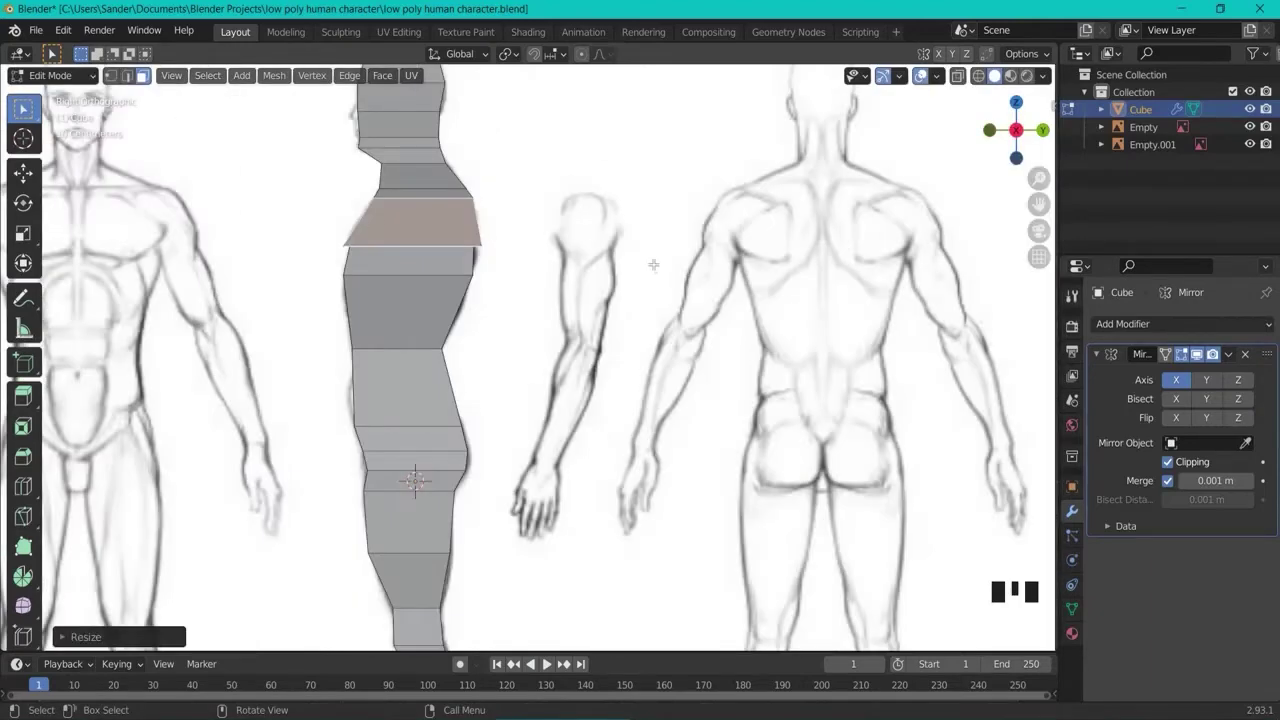
middle_click_drag(424, 228, 458, 338, "shift")
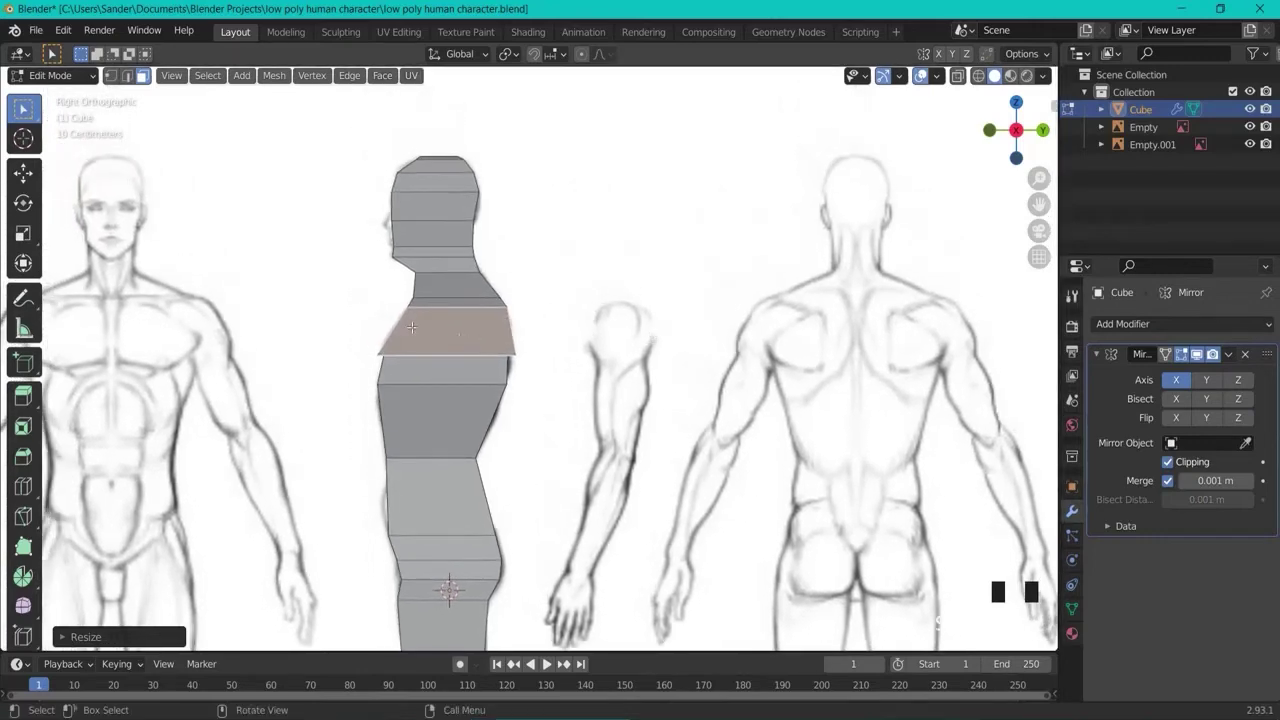
key("s")
key("y")
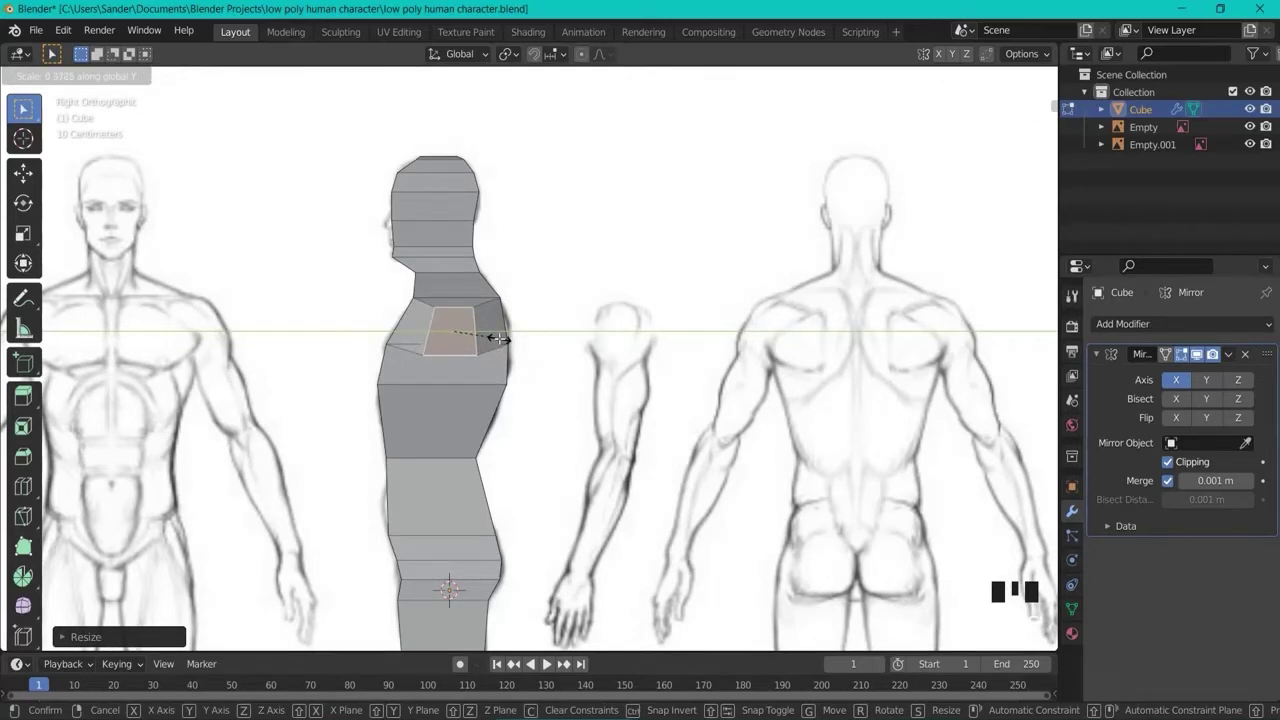
left_click(499, 339)
In Object Mode, move the side reference image to about -0.54 m along Y behind the body's arm position and enable X-ray
left_click(48, 77)
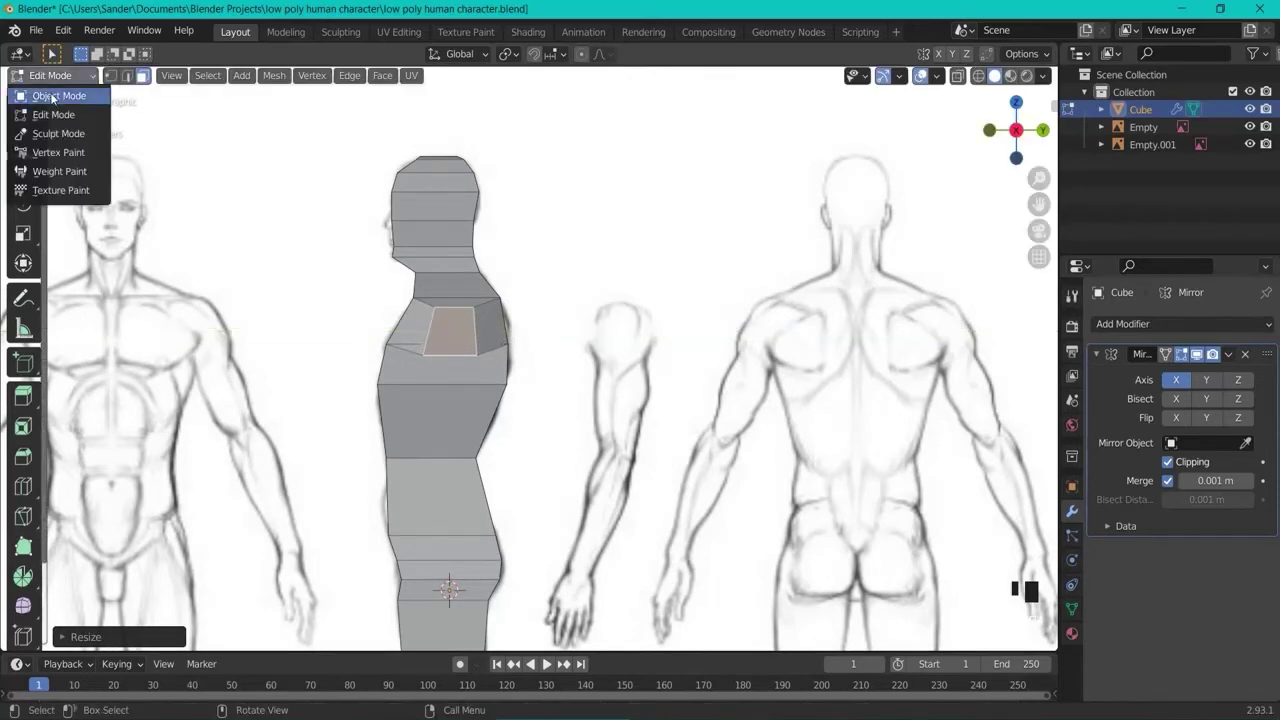
left_click(55, 96)
left_click(830, 260)
key("g")
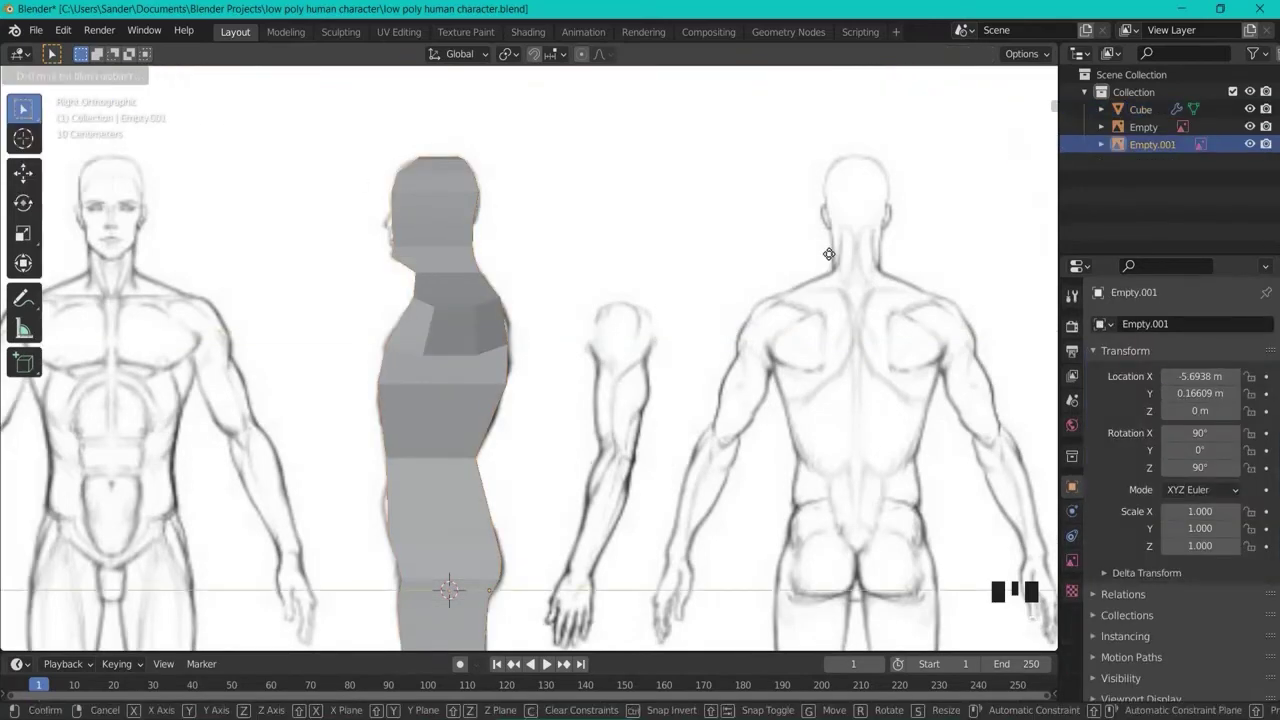
left_click(665, 252)
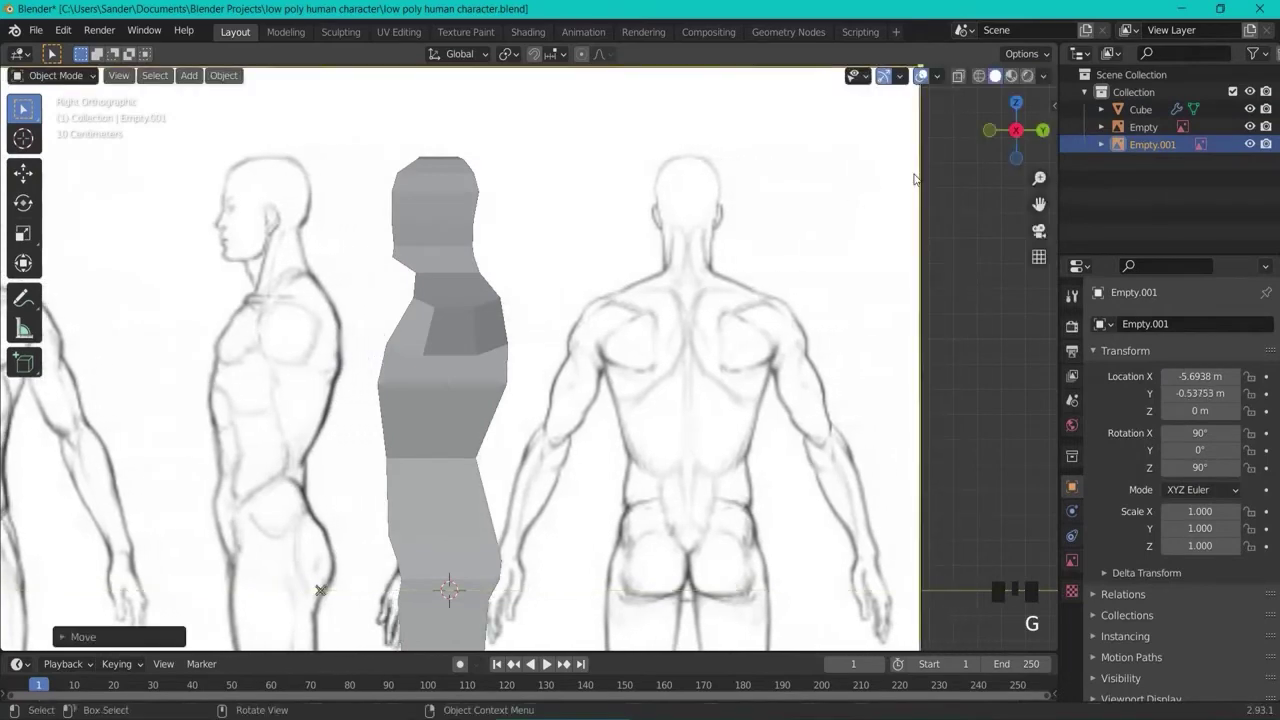
left_click(958, 76)
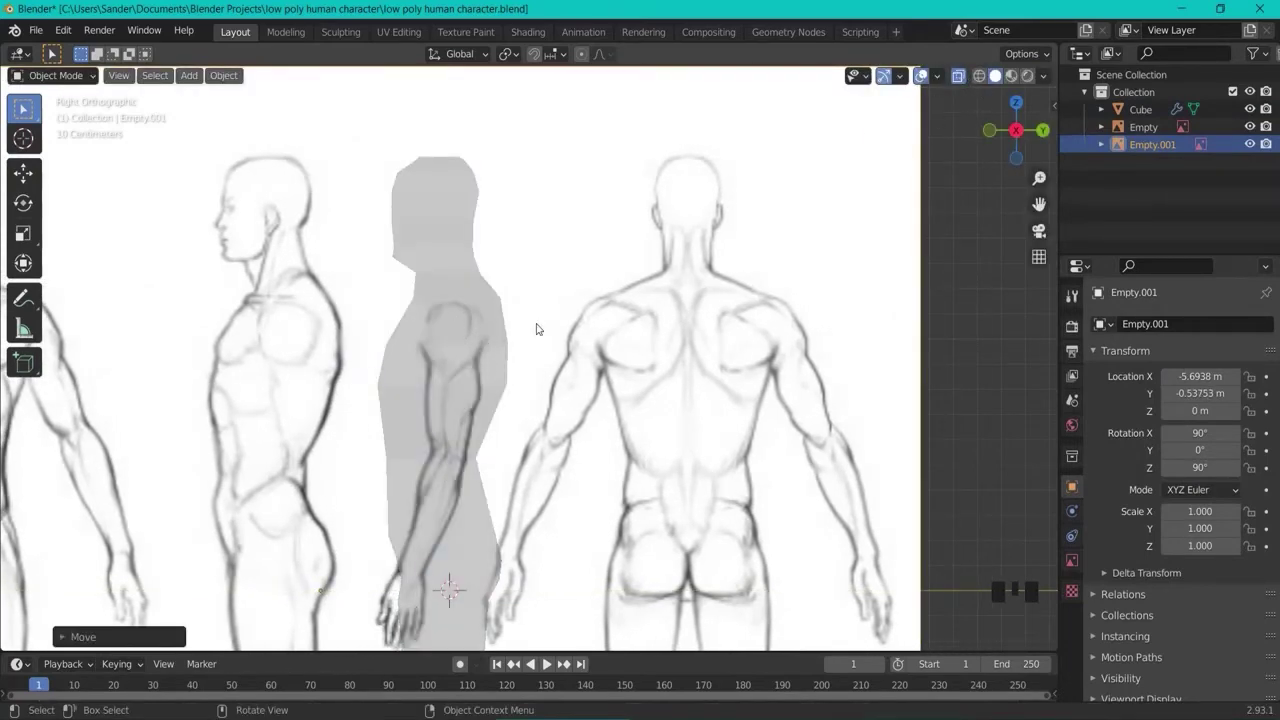
Turn off X-ray, return the body to Edit Mode and select the shoulder's end face
key("KP_1")
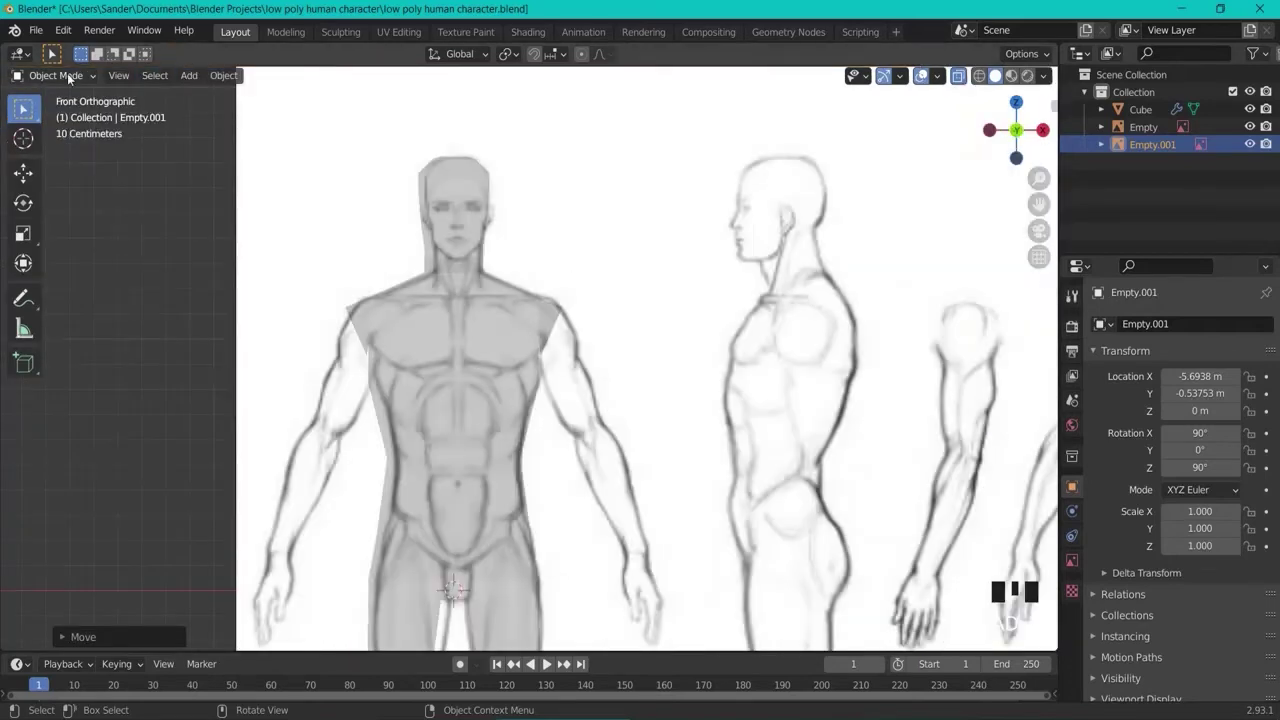
left_click(643, 253)
left_click(958, 76)
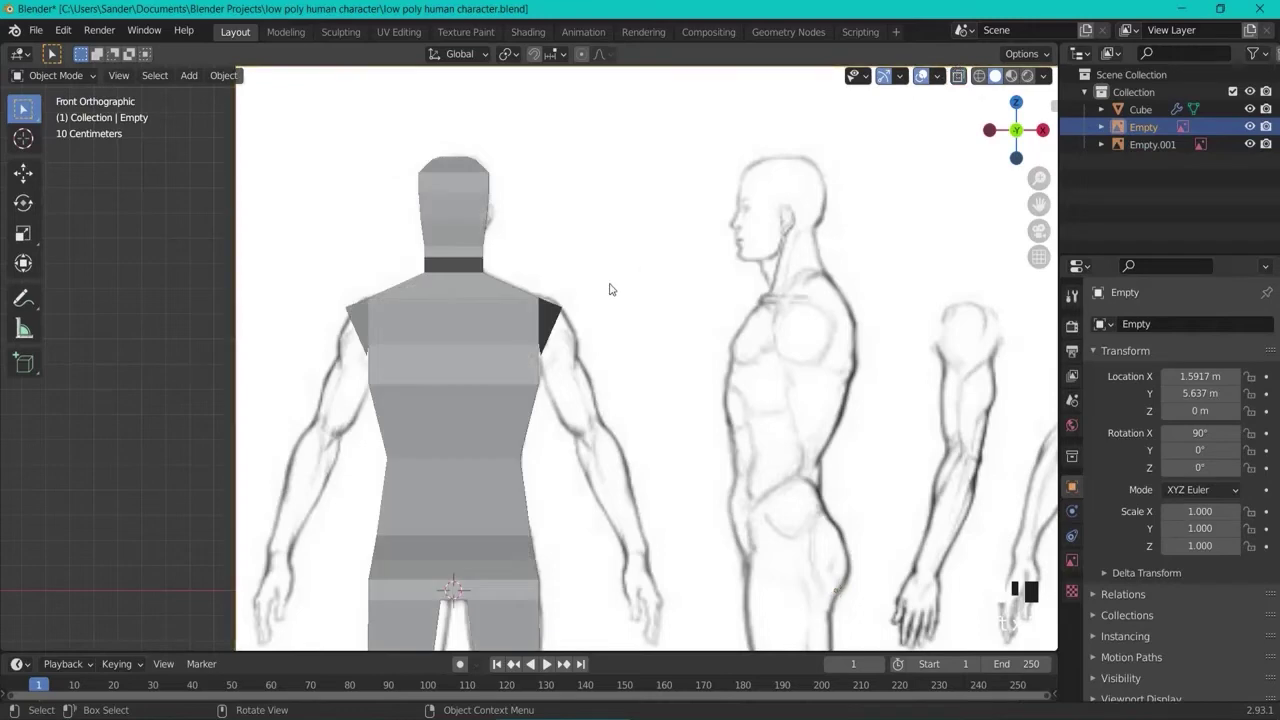
left_click(548, 320)
middle_click_drag(675, 314, 481, 352)
left_click(481, 352)
left_click(56, 75)
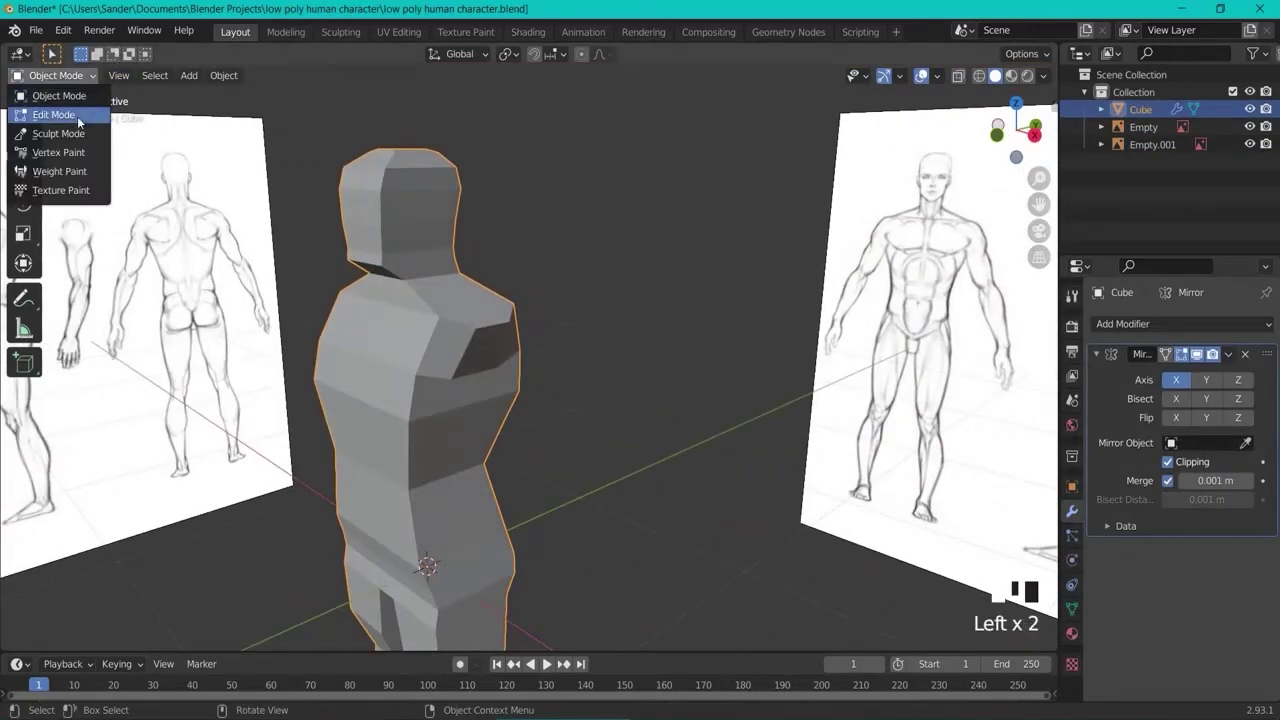
left_click(66, 114)
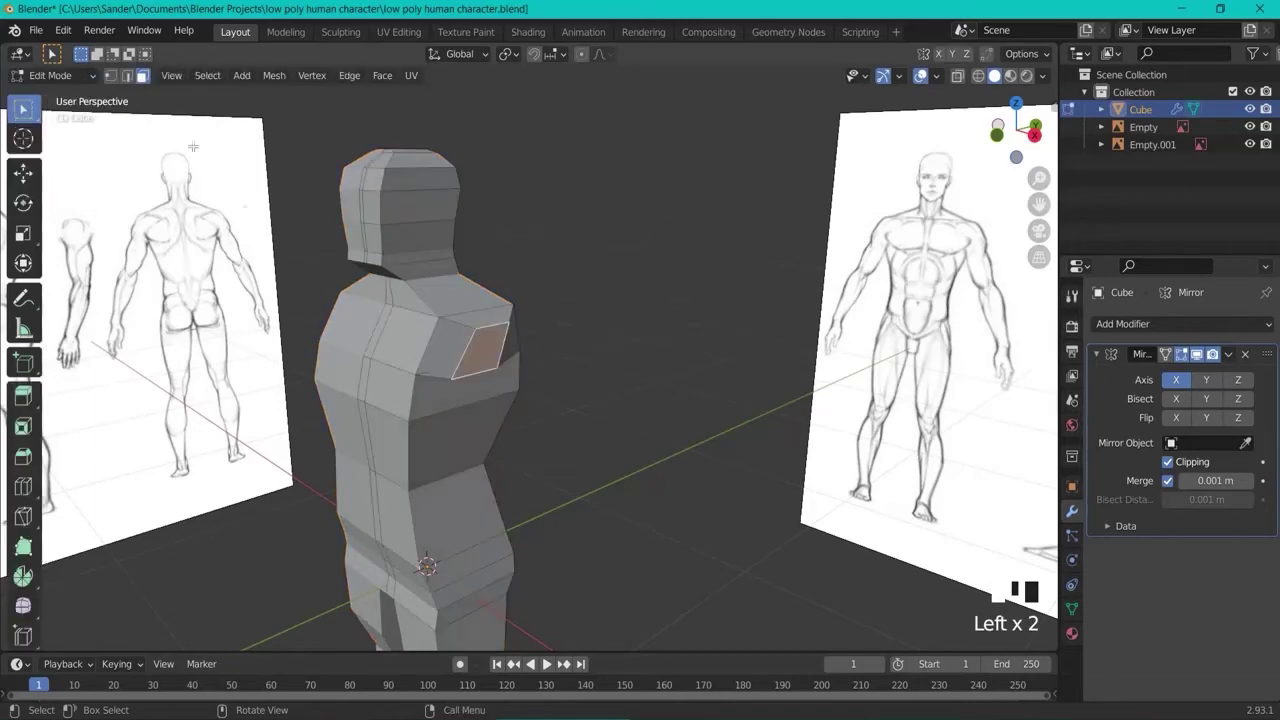
left_click(486, 359)
left_click(603, 352)
left_click(486, 349)
With X-ray on in the front view, extrude the shoulder face into the upper arm, then rotate, move and scale it to the outline
key("KP_1")
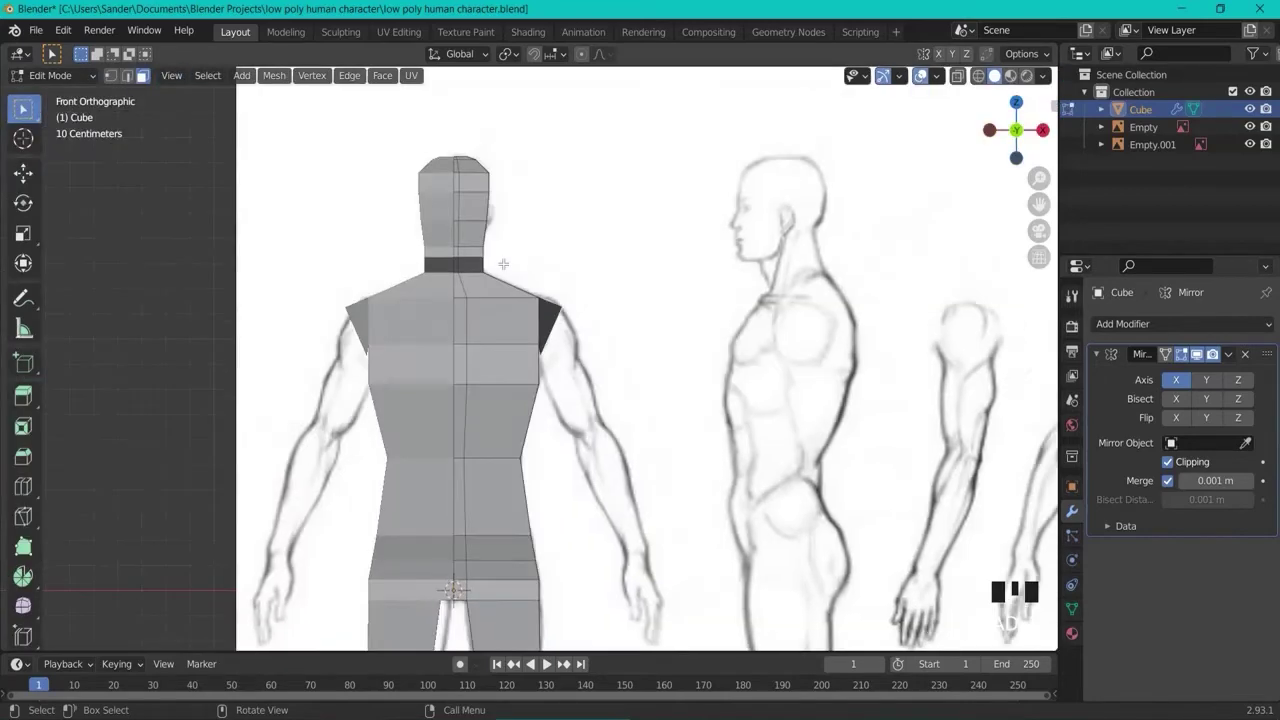
scroll(615, 414, "up", 4)
scroll(659, 377, "down", 1)
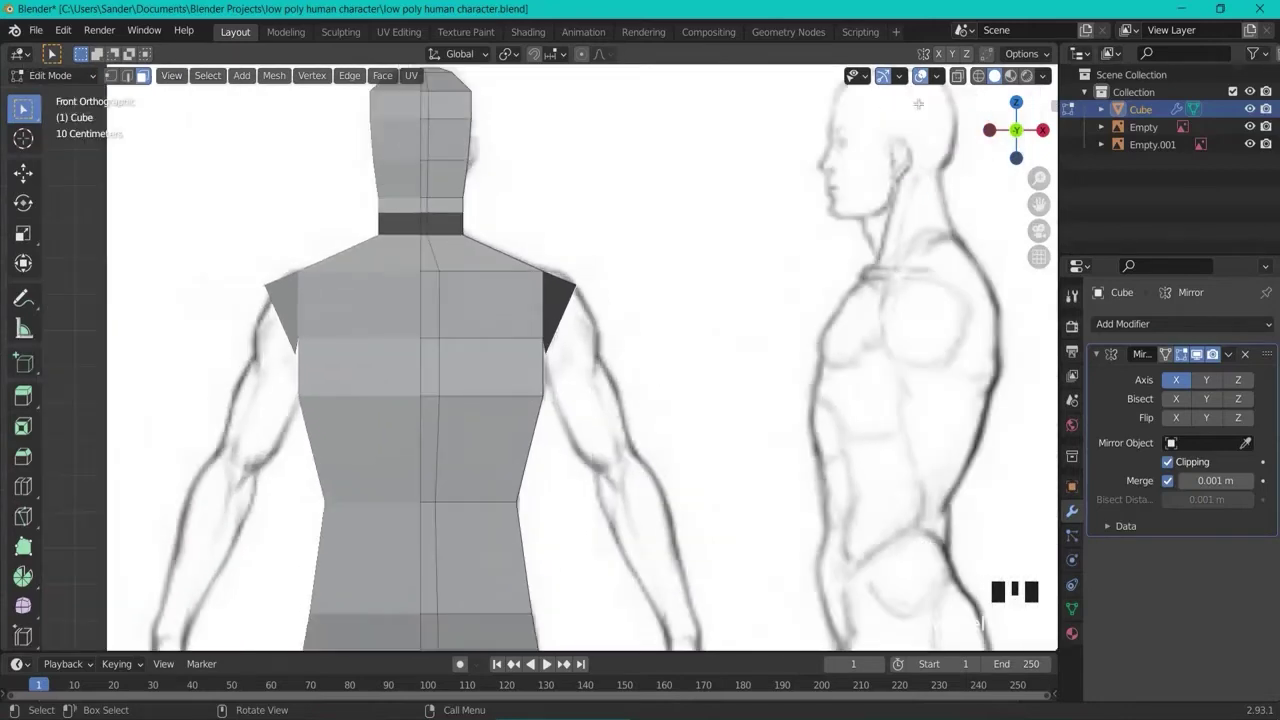
left_click(963, 79)
middle_click_drag(703, 417, 675, 326, "shift")
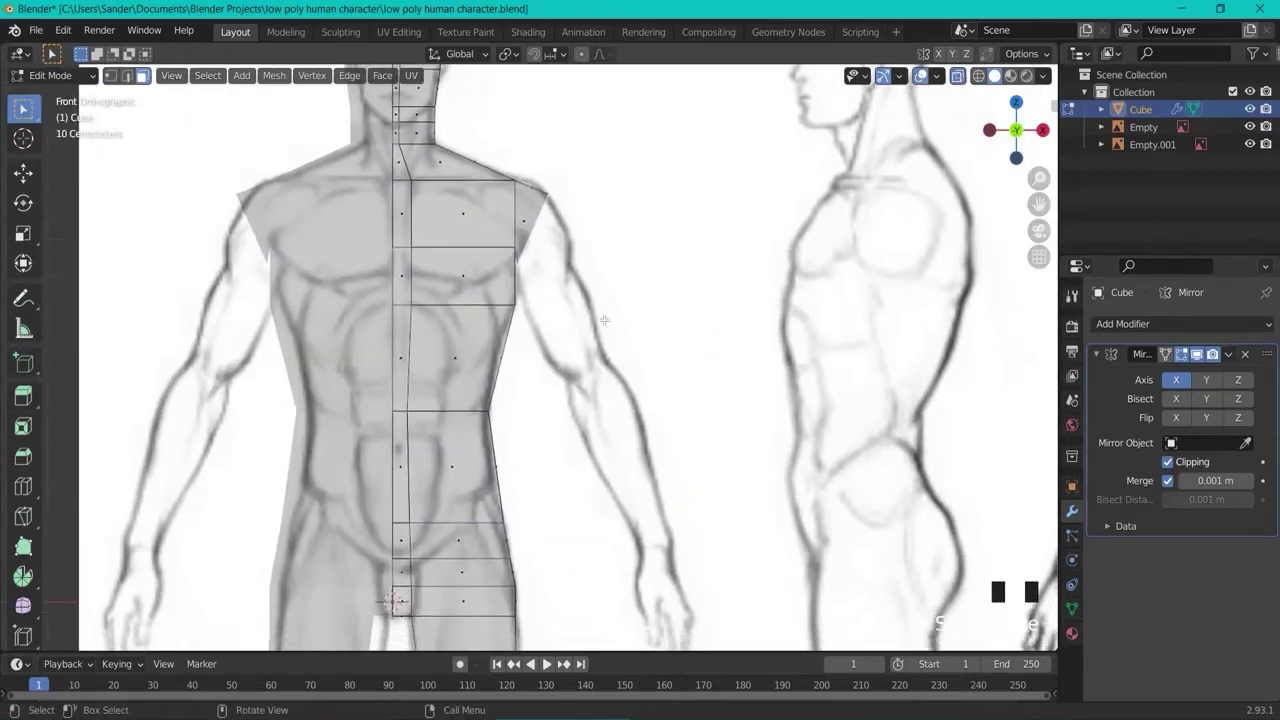
key("e")
left_click(612, 355)
key("r")
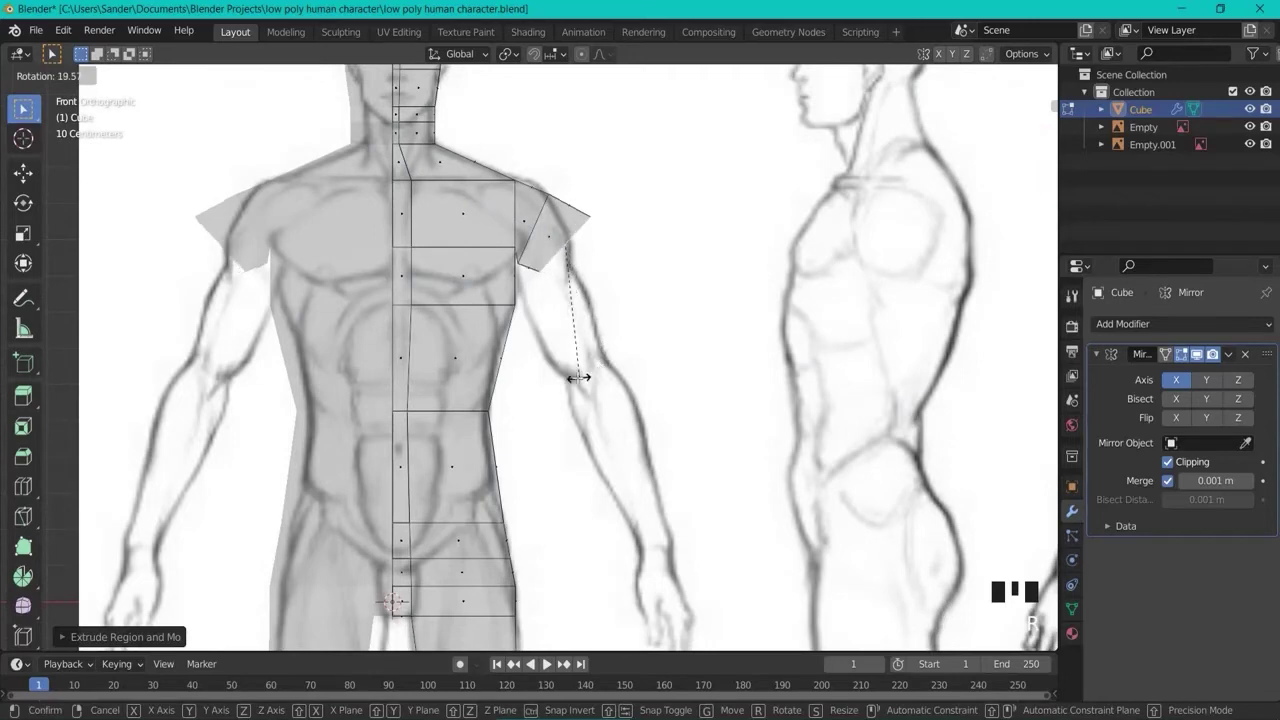
left_click(575, 378)
key("g")
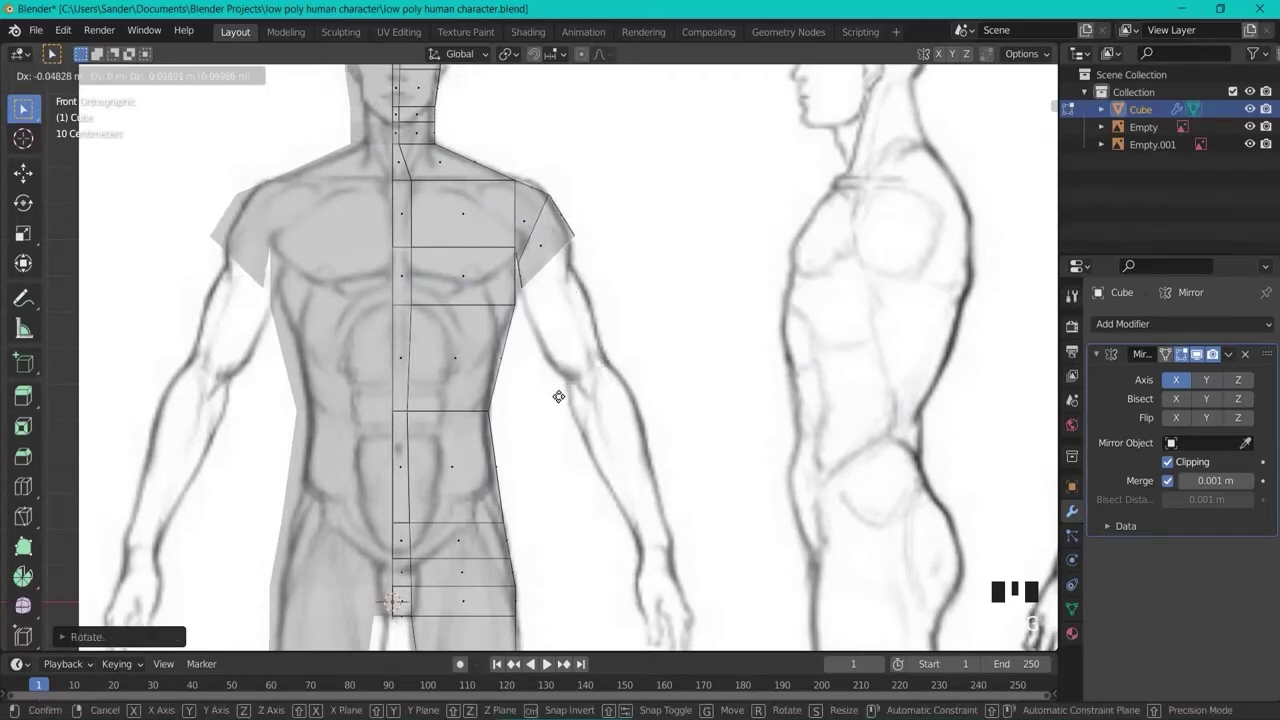
left_click(557, 401)
key("s")
left_click(578, 402)
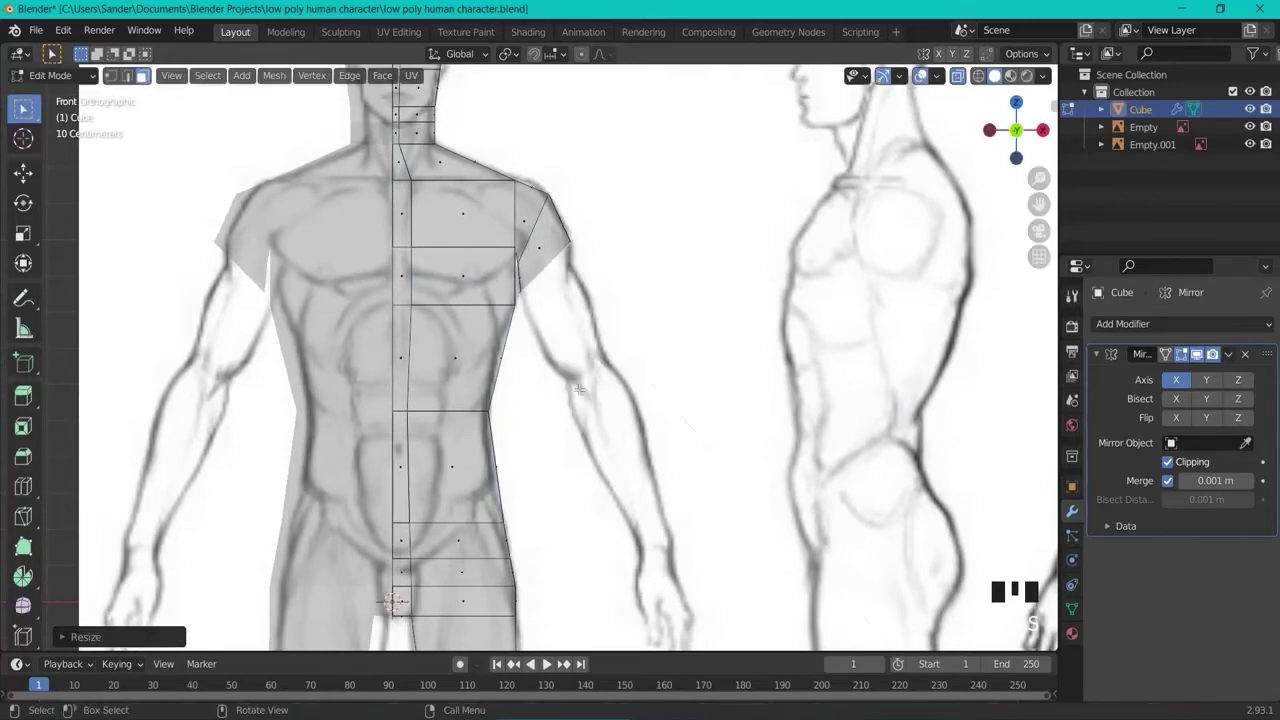
Extrude the upper arm's end face again and scale it along Y in the side view to the drawn arm's depth
key("e")
left_click(590, 370)
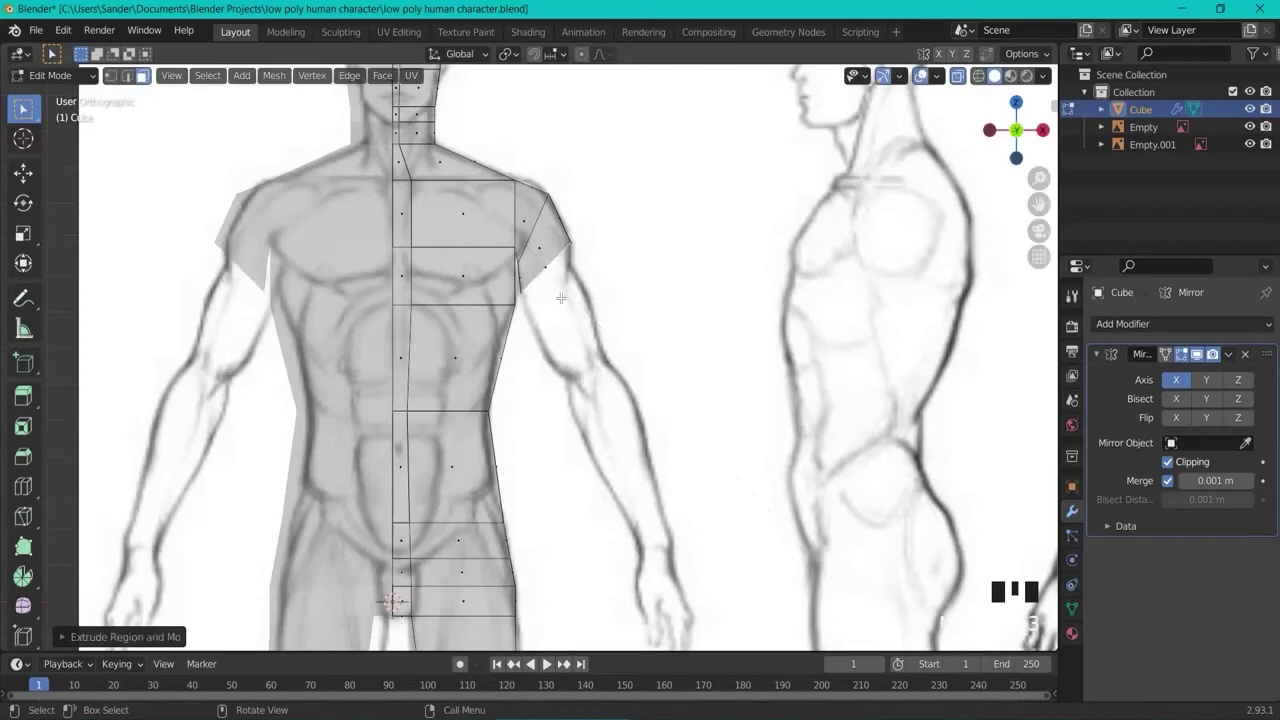
key("KP_3")
key("s")
key("y")
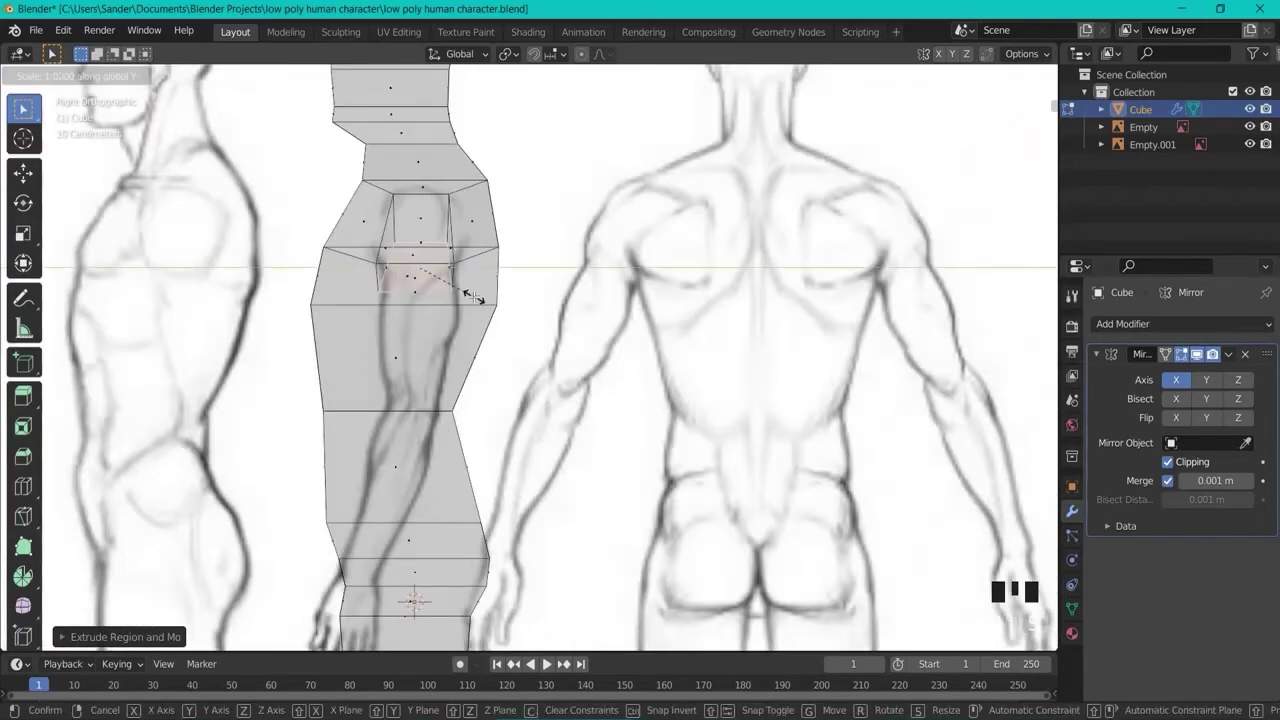
left_click(475, 292)
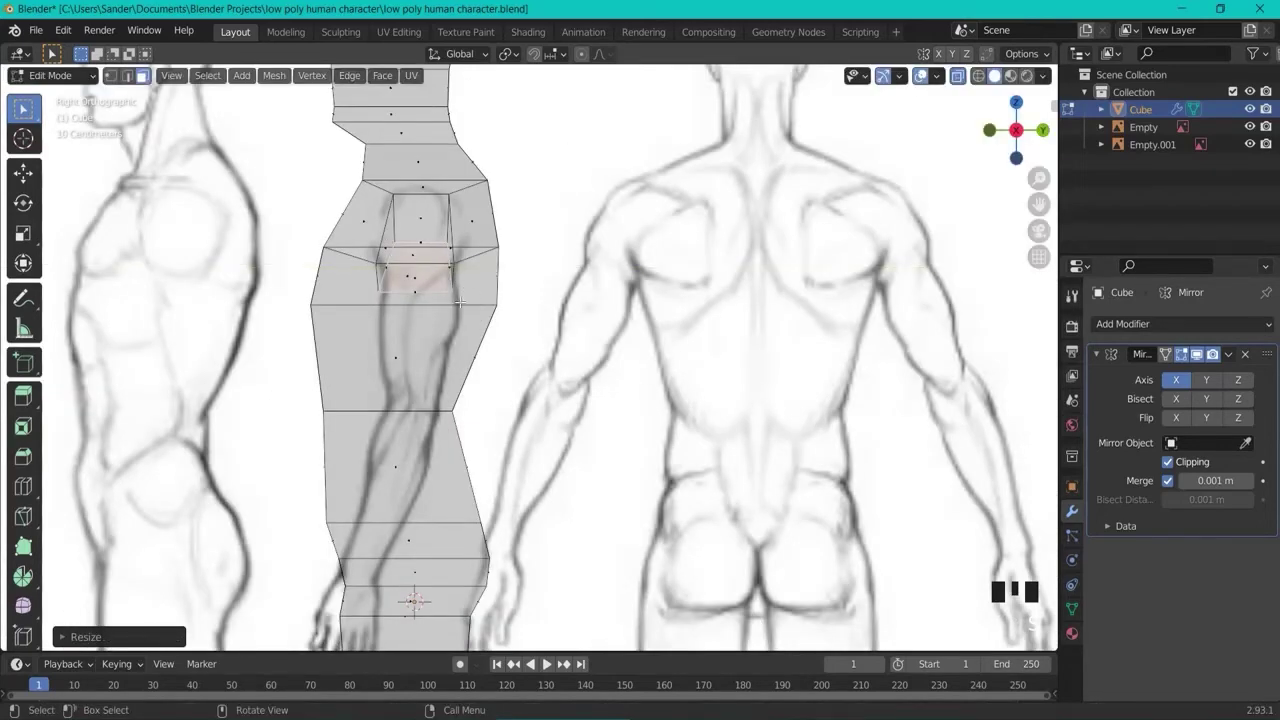
In the front view, extrude the upper arm's end face further down and move it to fit the drawn arm outline
key("KP_1")
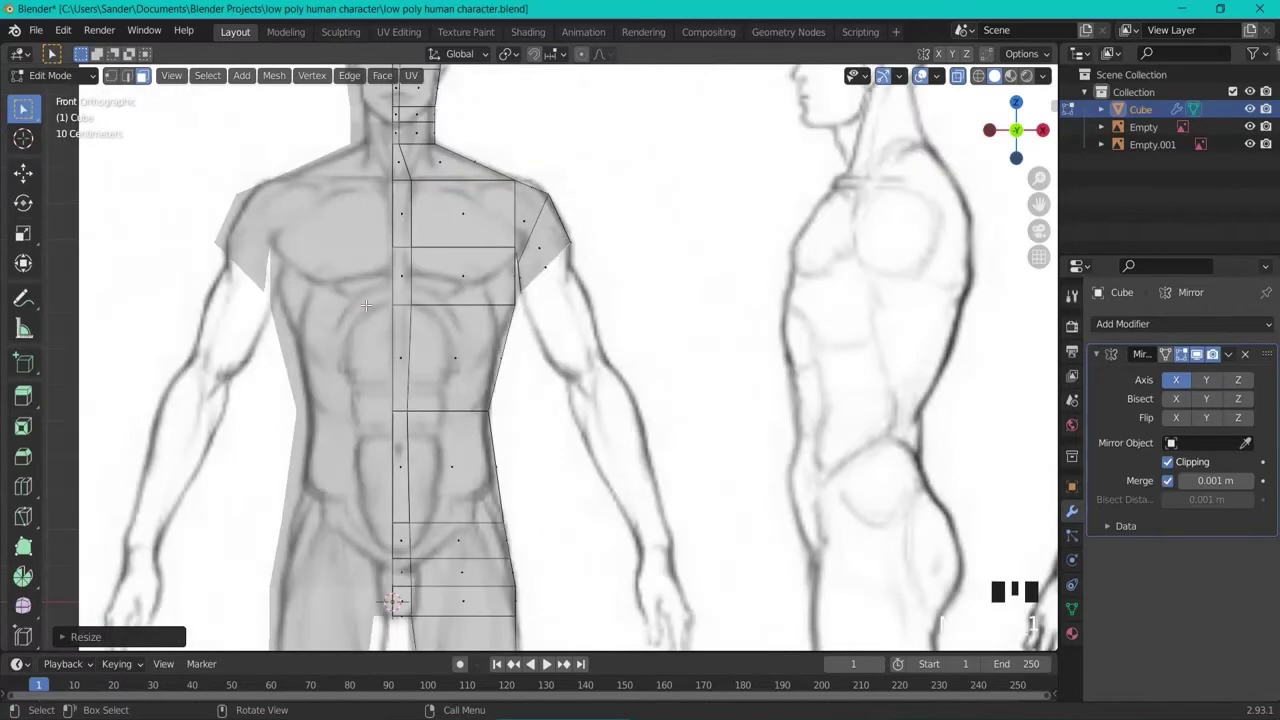
key("KP_3")
key("KP_1")
key("e")
left_click(612, 332)
key("e")
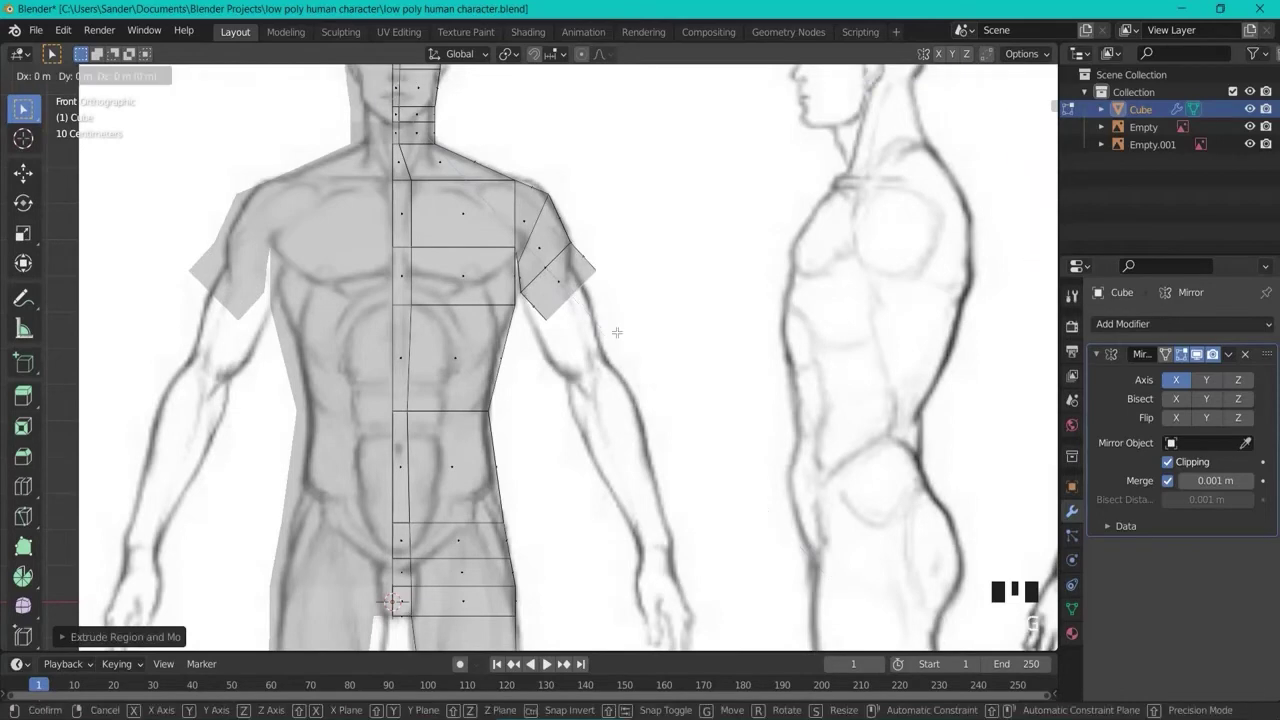
left_click(604, 352)
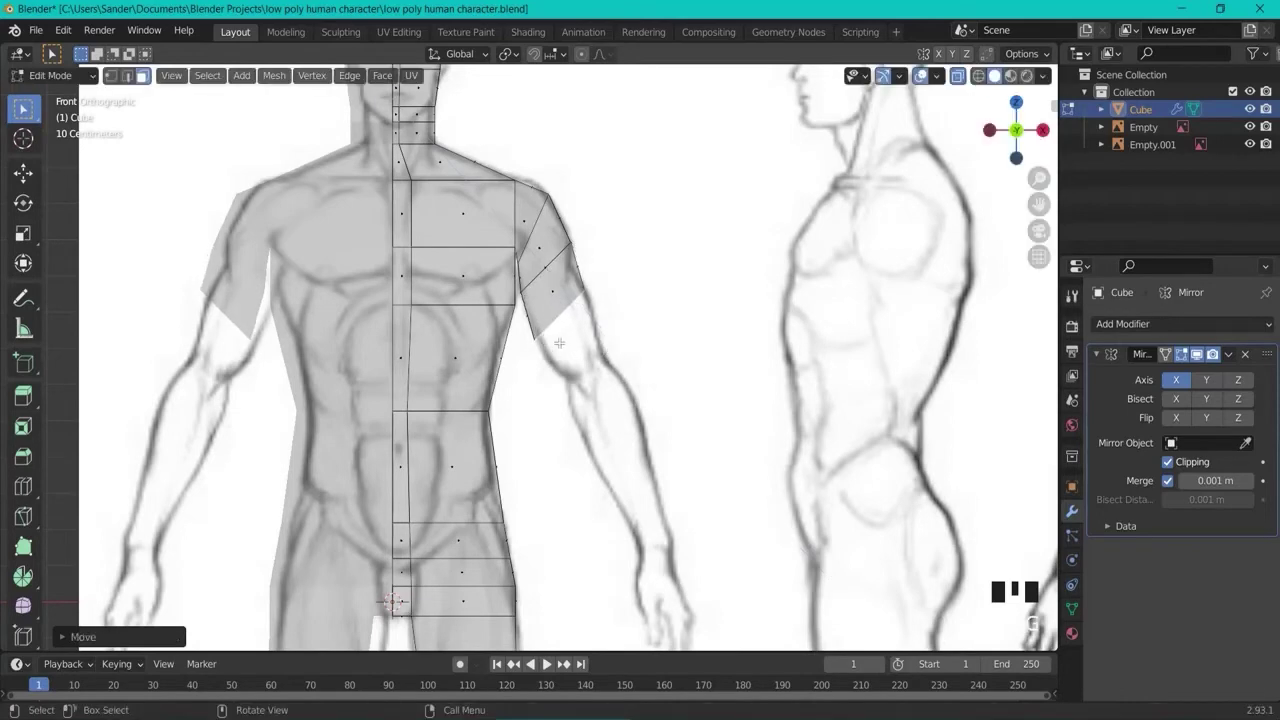
Scale the new upper-arm end face along Y in the side view to match the drawn arm's depth
key("KP_3")
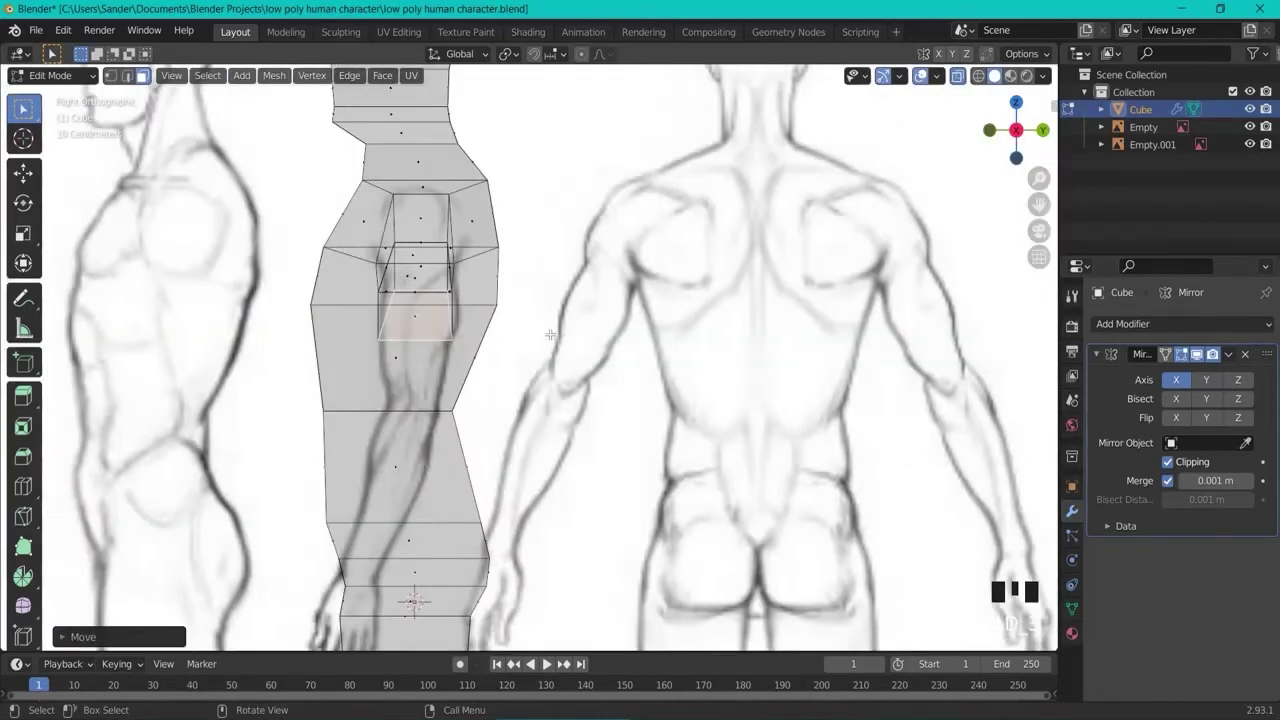
key("s")
key("y")
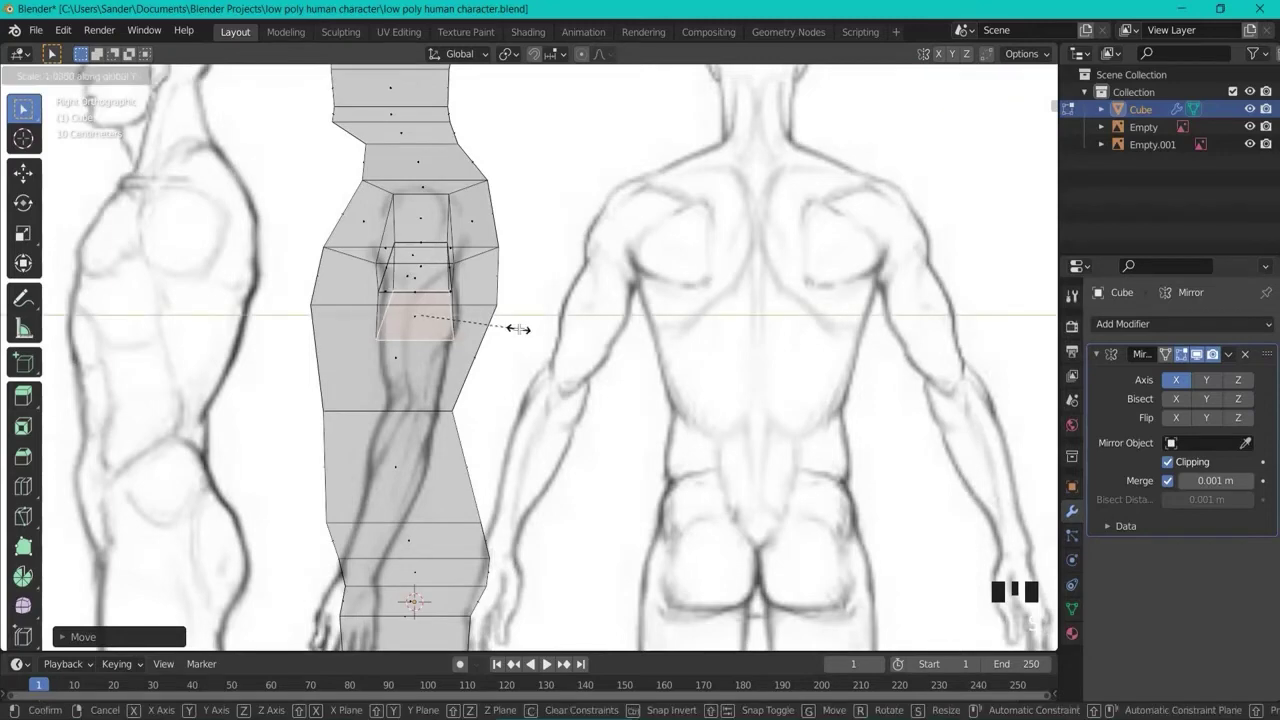
left_click(527, 340)
Switch to vertex selection and, in the front view, extrude the arm's end to the elbow, scaling and moving it to the outline
key("KP_1")
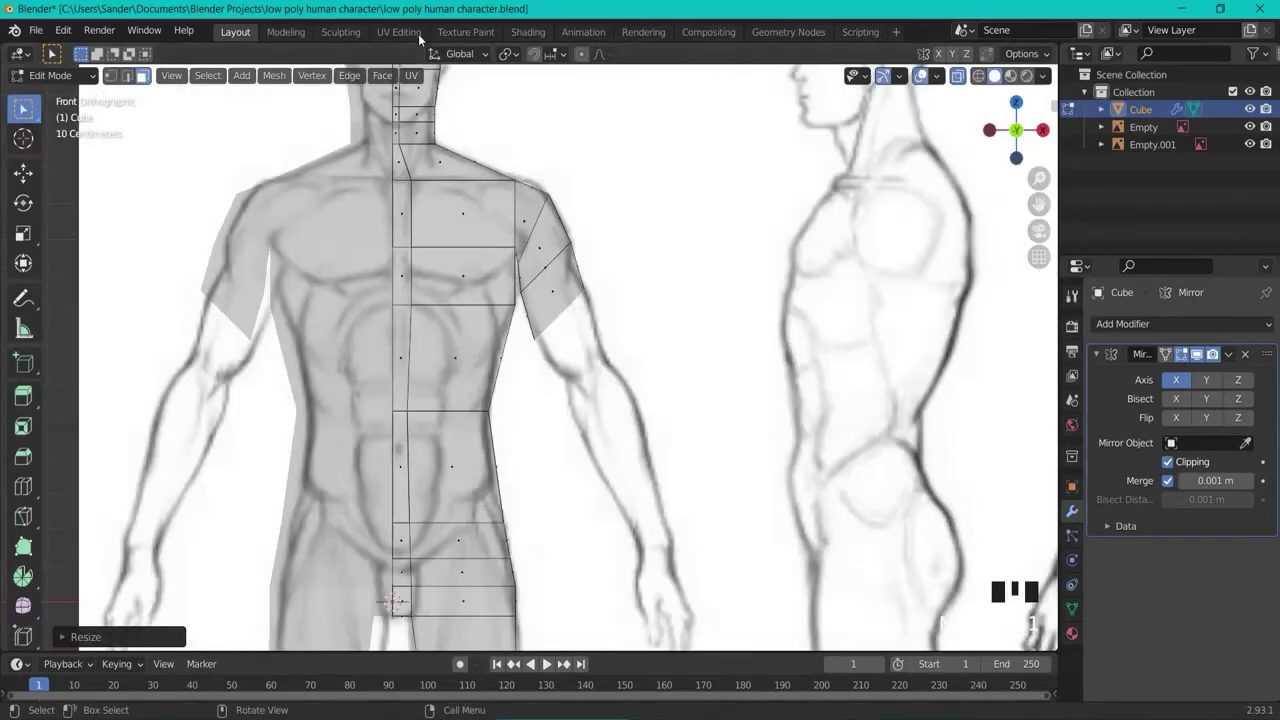
left_click(110, 77)
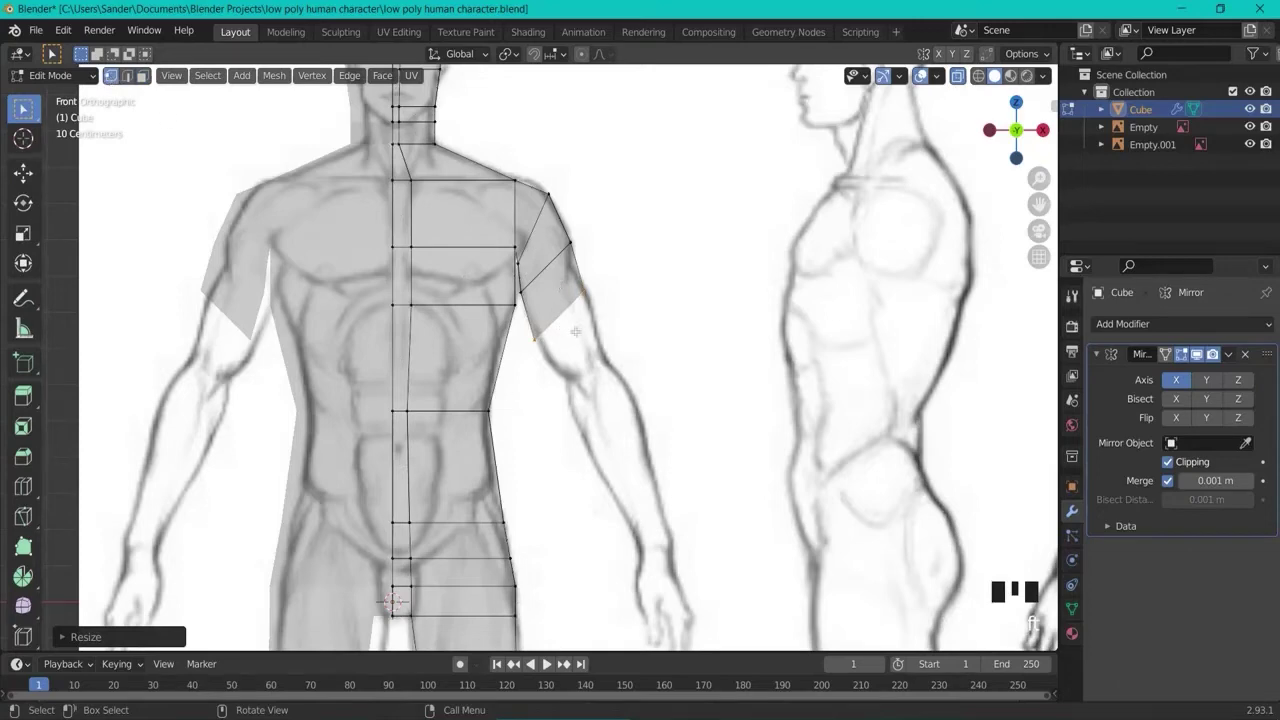
key("e")
left_click(602, 372)
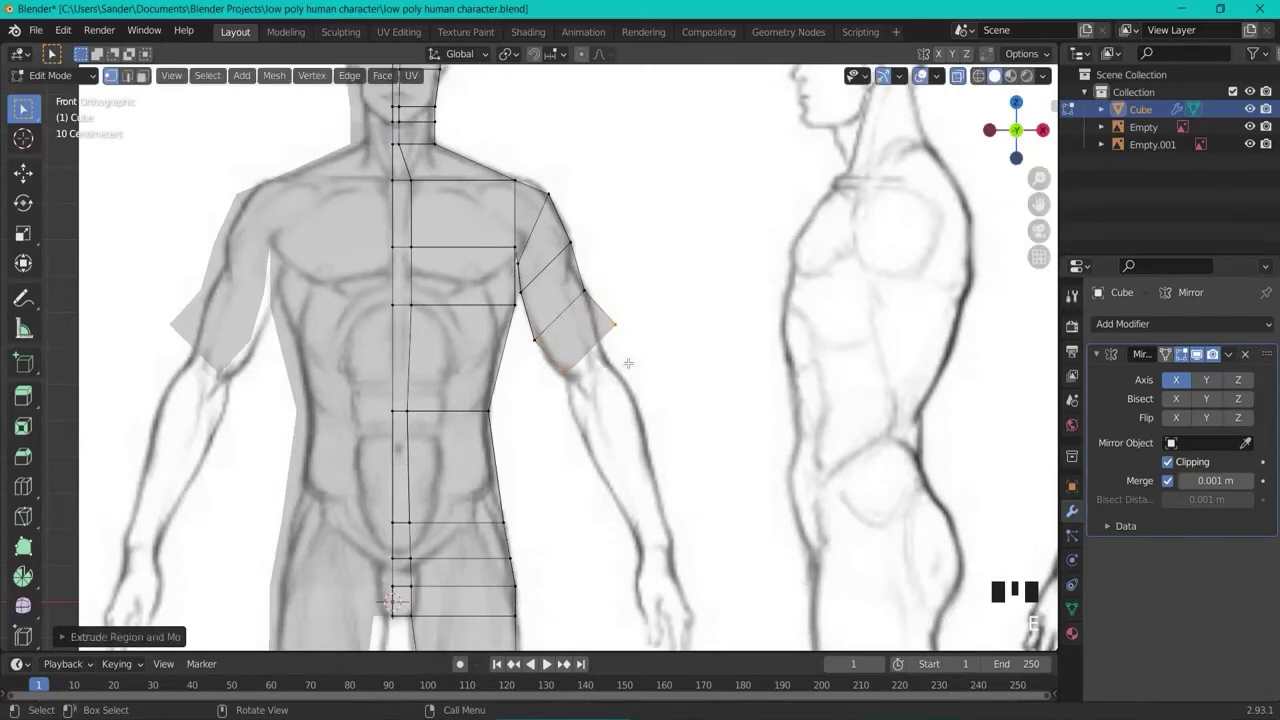
key("s")
left_click(614, 356)
key("g")
left_click(611, 360)
In the side view, move the elbow end's front and back vertices along Y onto the drawn arm's contour
key("KP_3")
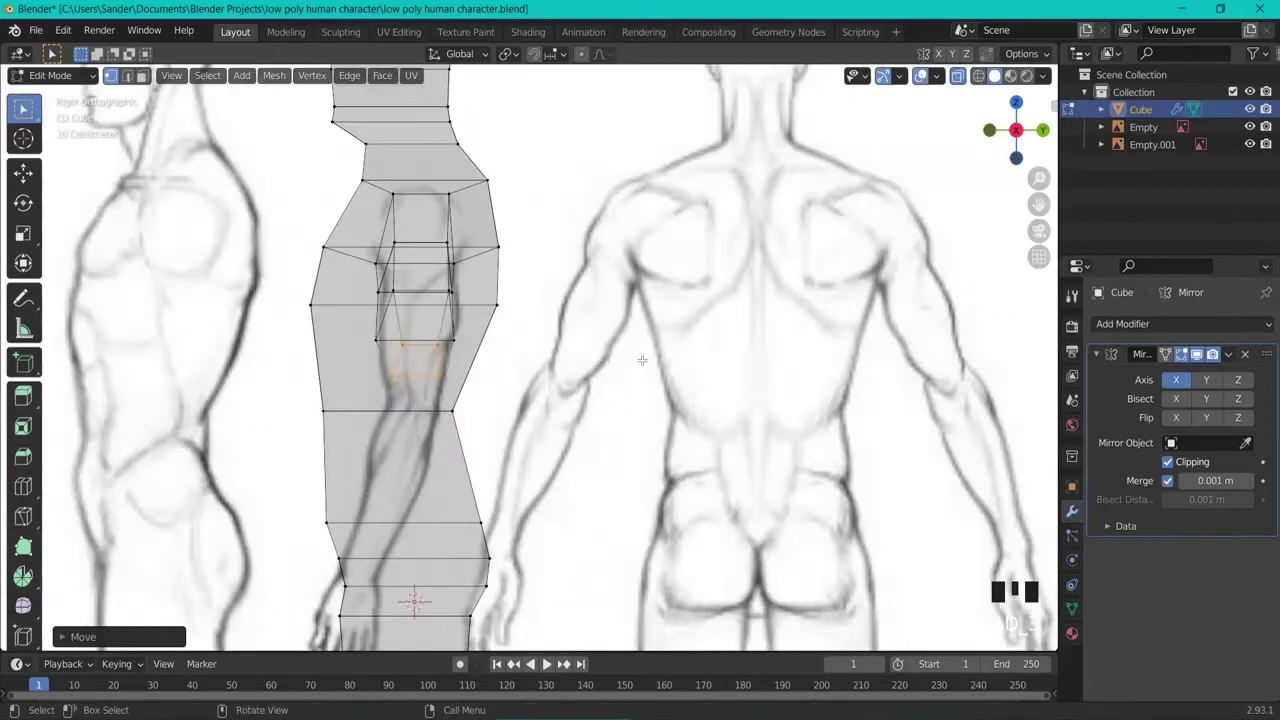
left_click_drag(399, 353, 402, 346)
key("g")
key("y")
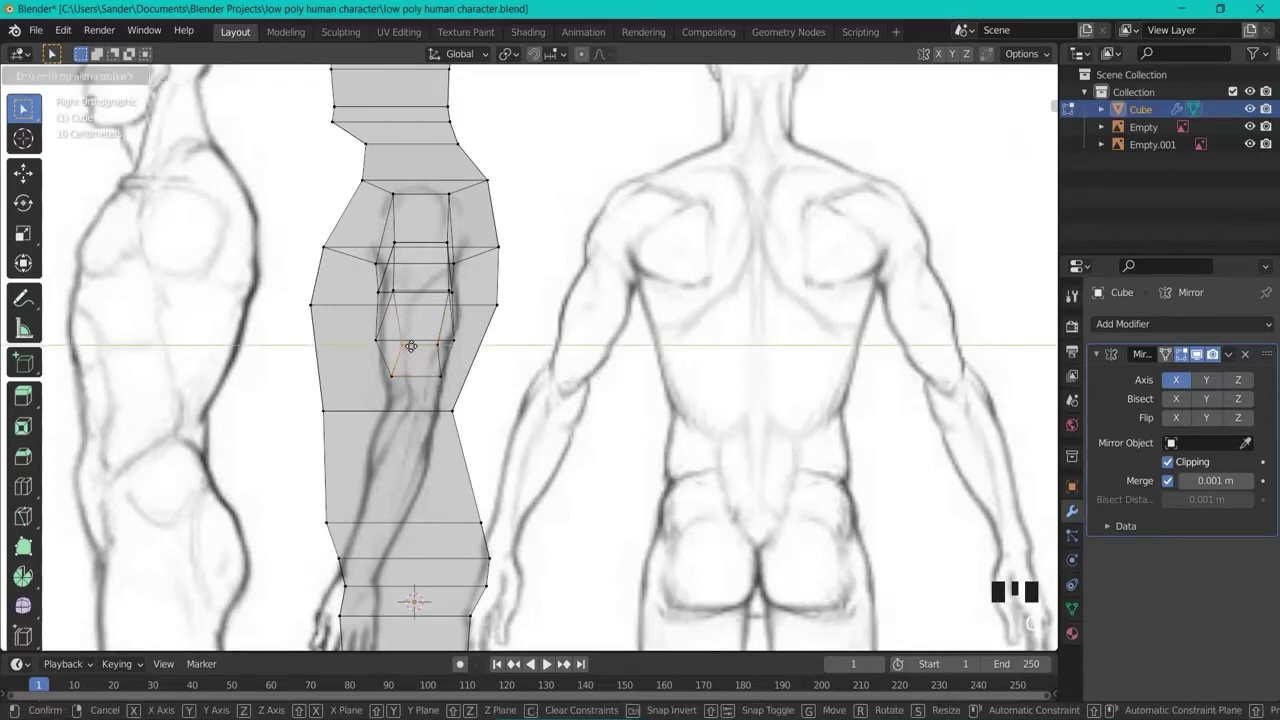
left_click(389, 346)
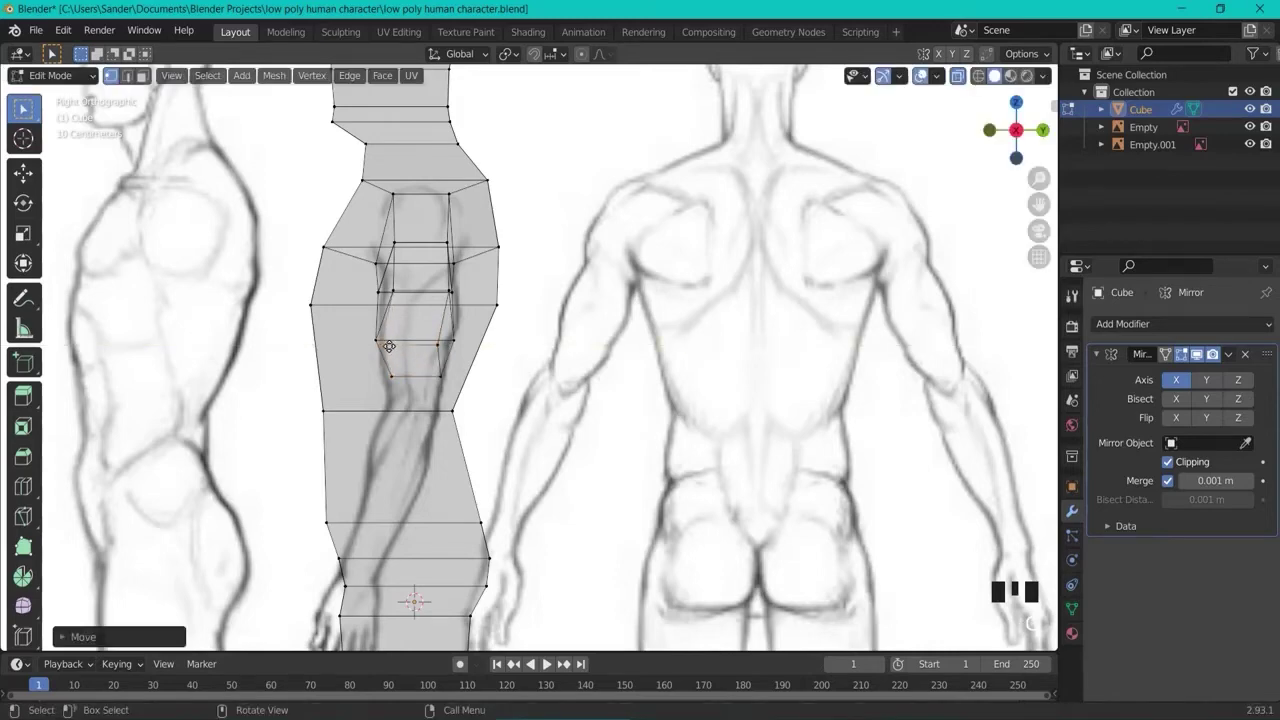
key("g")
key("y")
left_click(458, 341)
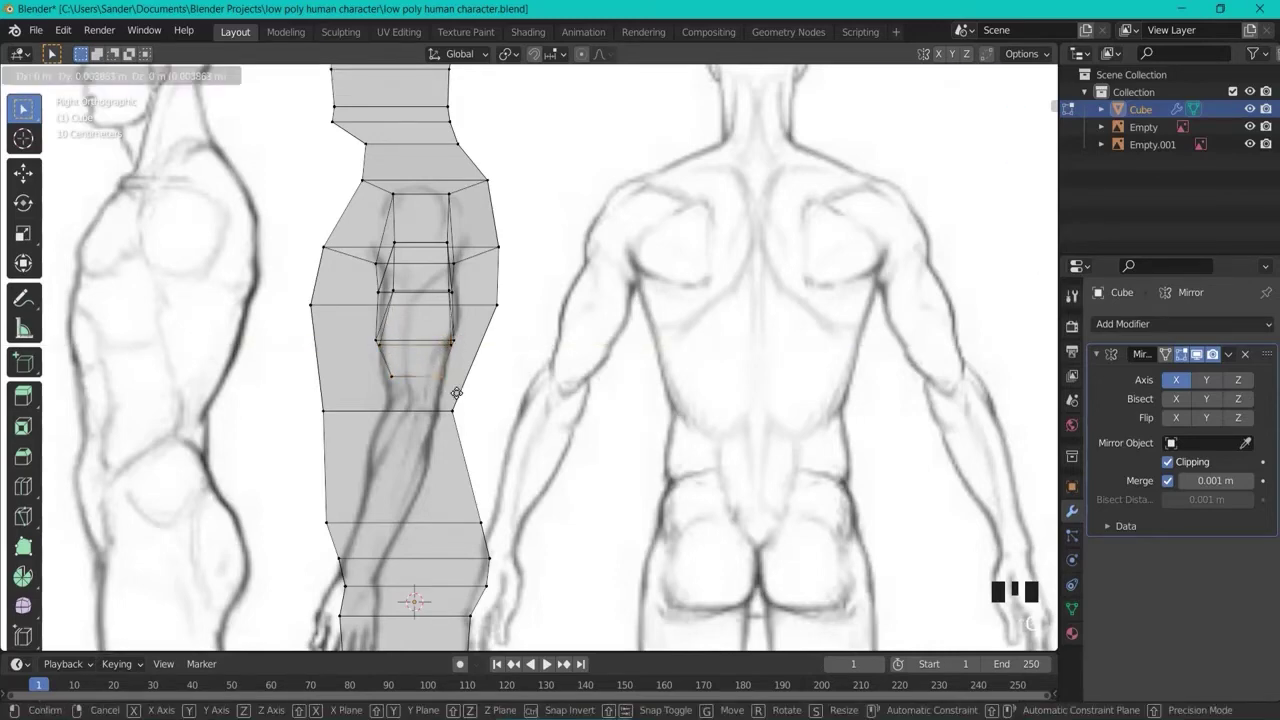
key("g")
left_click(400, 394)
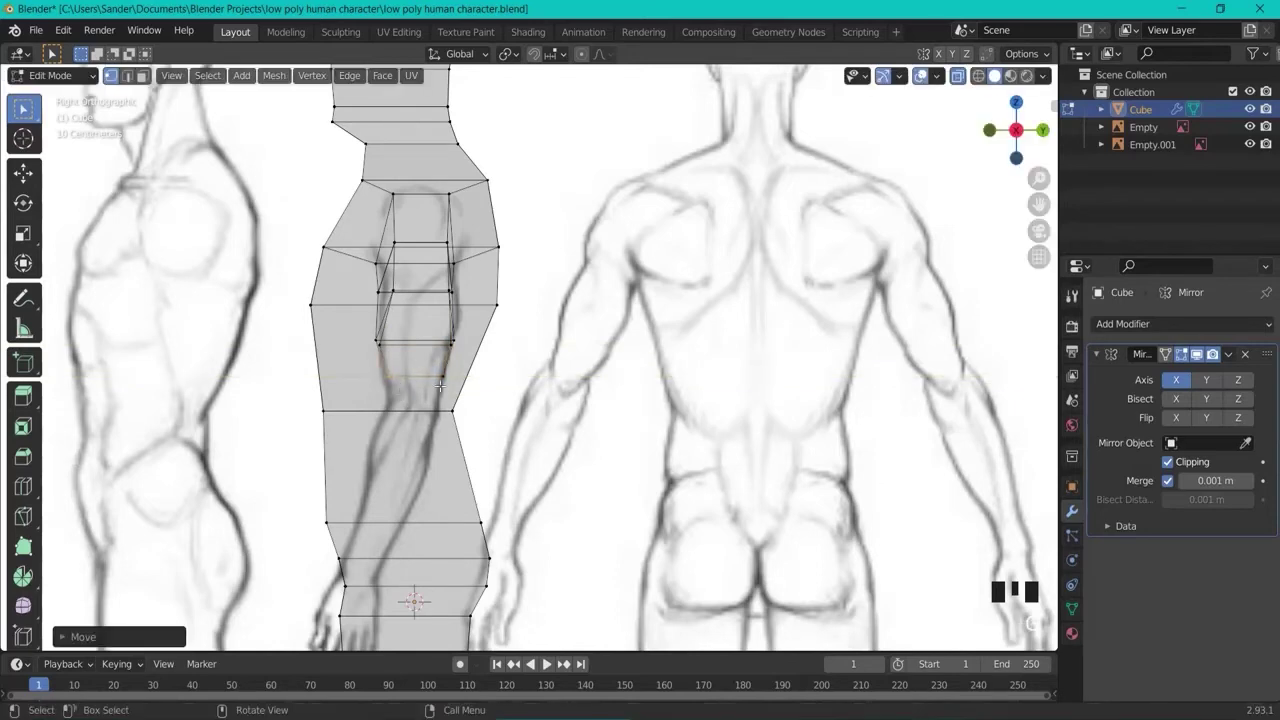
key("KP_1")
left_click_drag(550, 368, 637, 323)
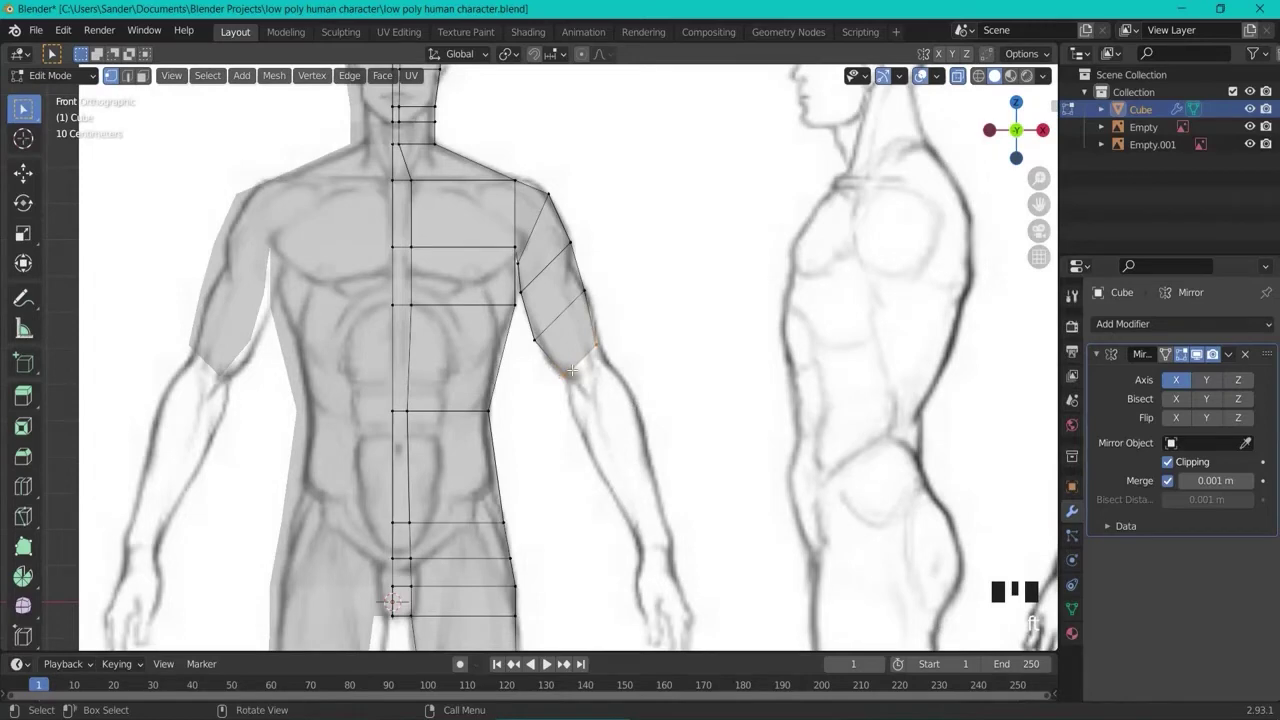
key("KP_3")
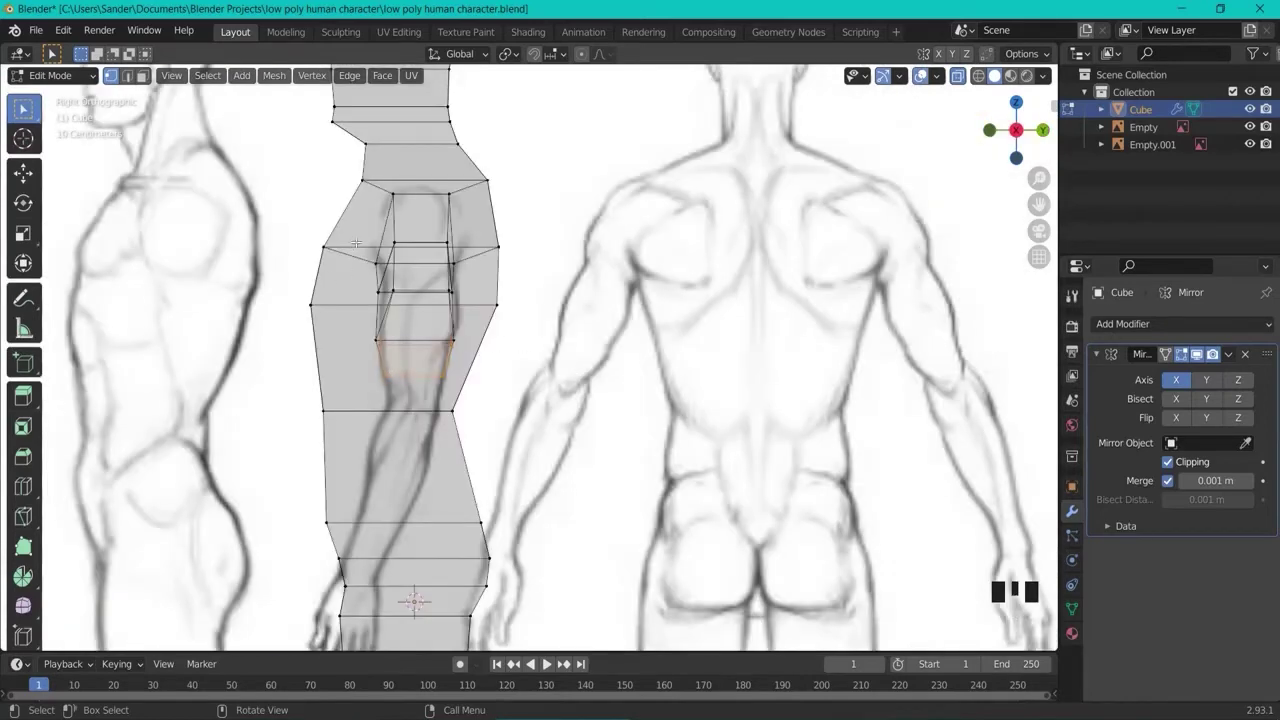
left_click(378, 285, "ctrl")
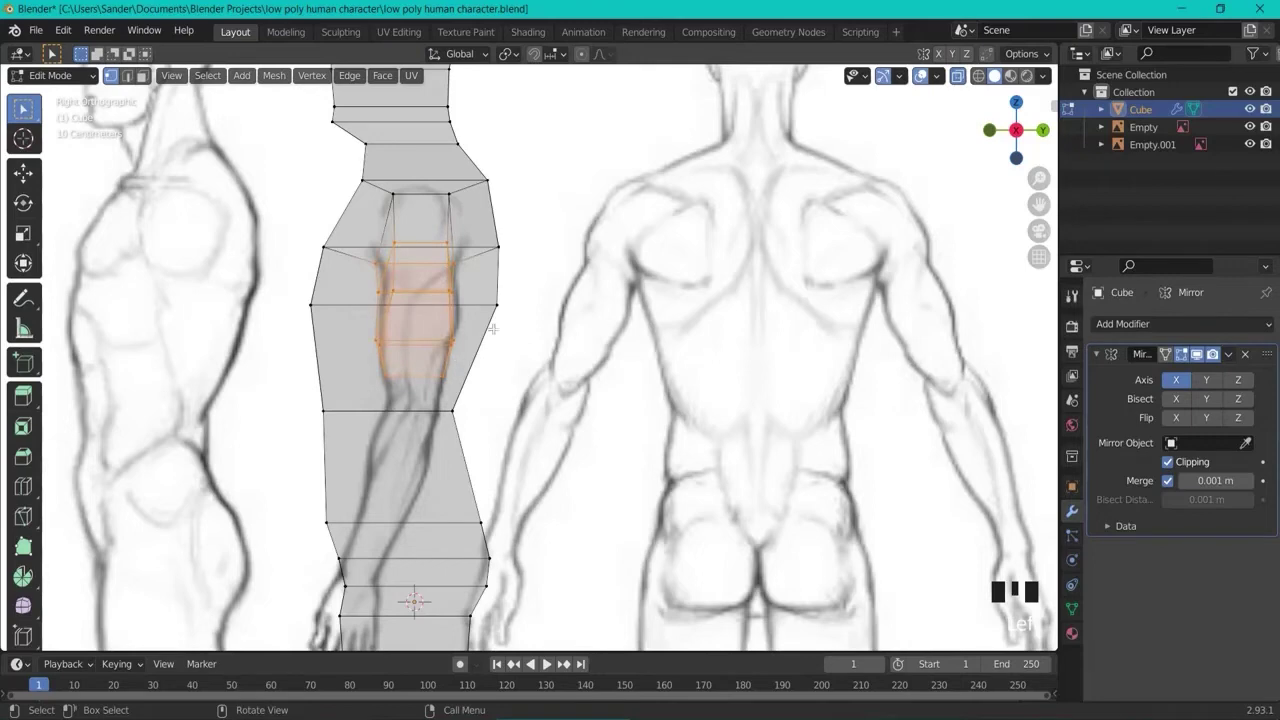
Select the elbow's end vertices in the front view, extrude them into the upper forearm and scale the end to the outline
key("KP_1")
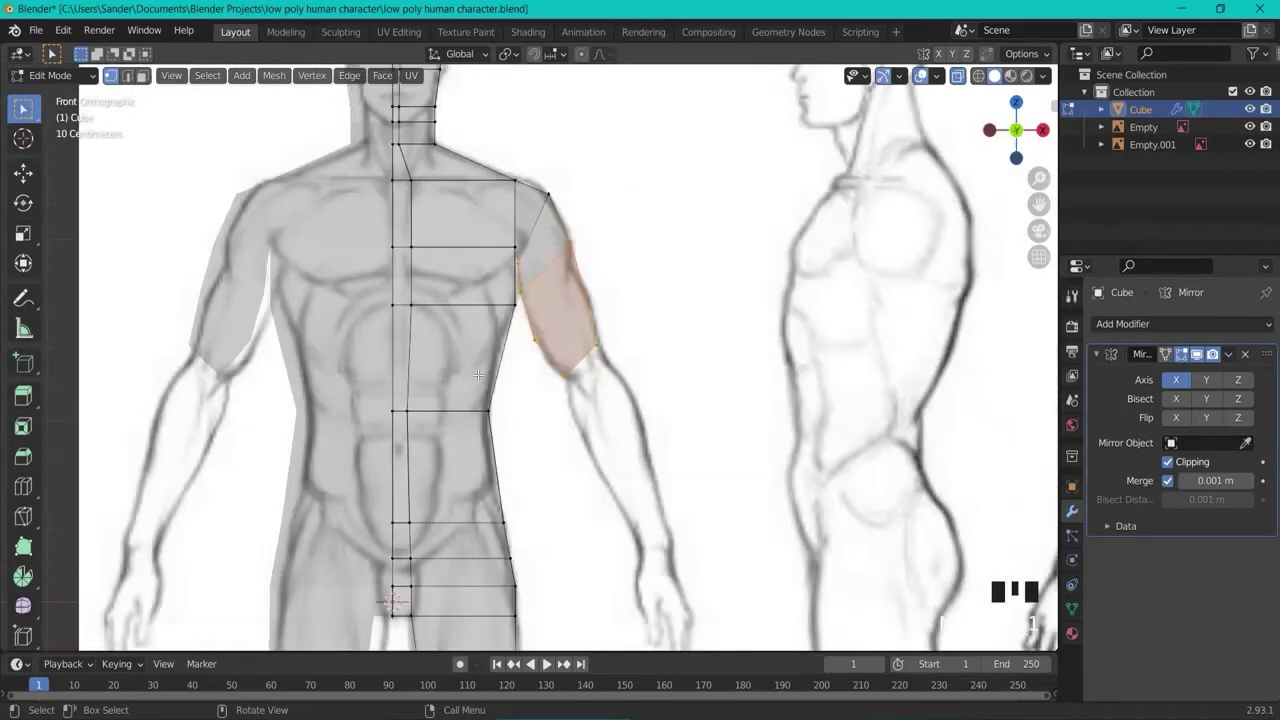
left_click_drag(555, 358, 583, 390)
left_click_drag(588, 320, 622, 357, "shift")
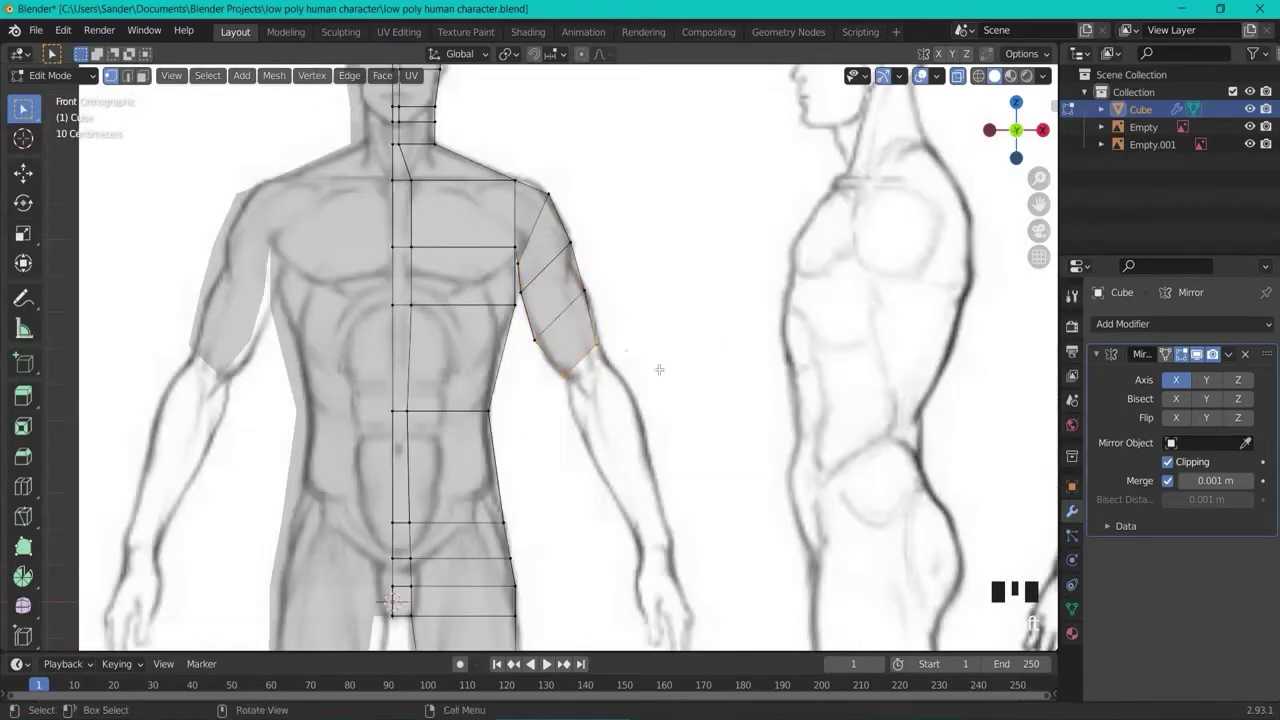
middle_click_drag(785, 303, 586, 349)
key("KP_1")
key("shift")
middle_click_drag(687, 444, 634, 362, "shift")
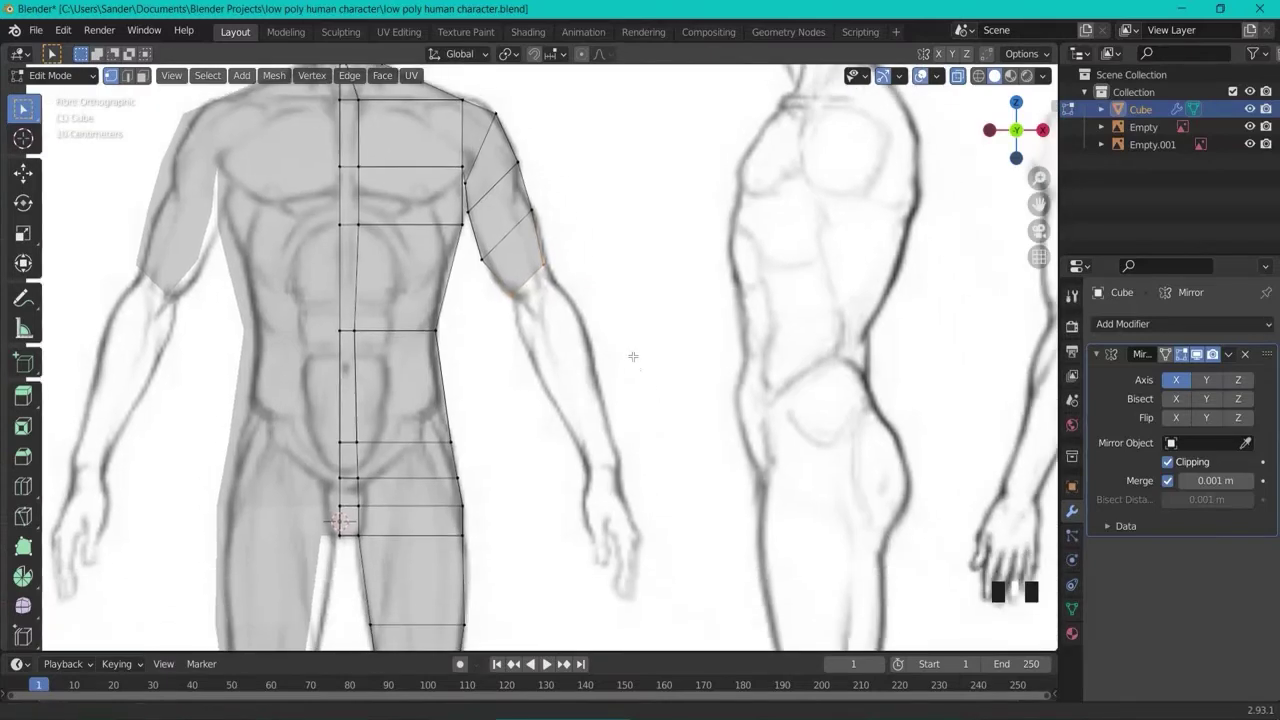
key("e")
left_click(586, 356)
key("s")
left_click(571, 369)
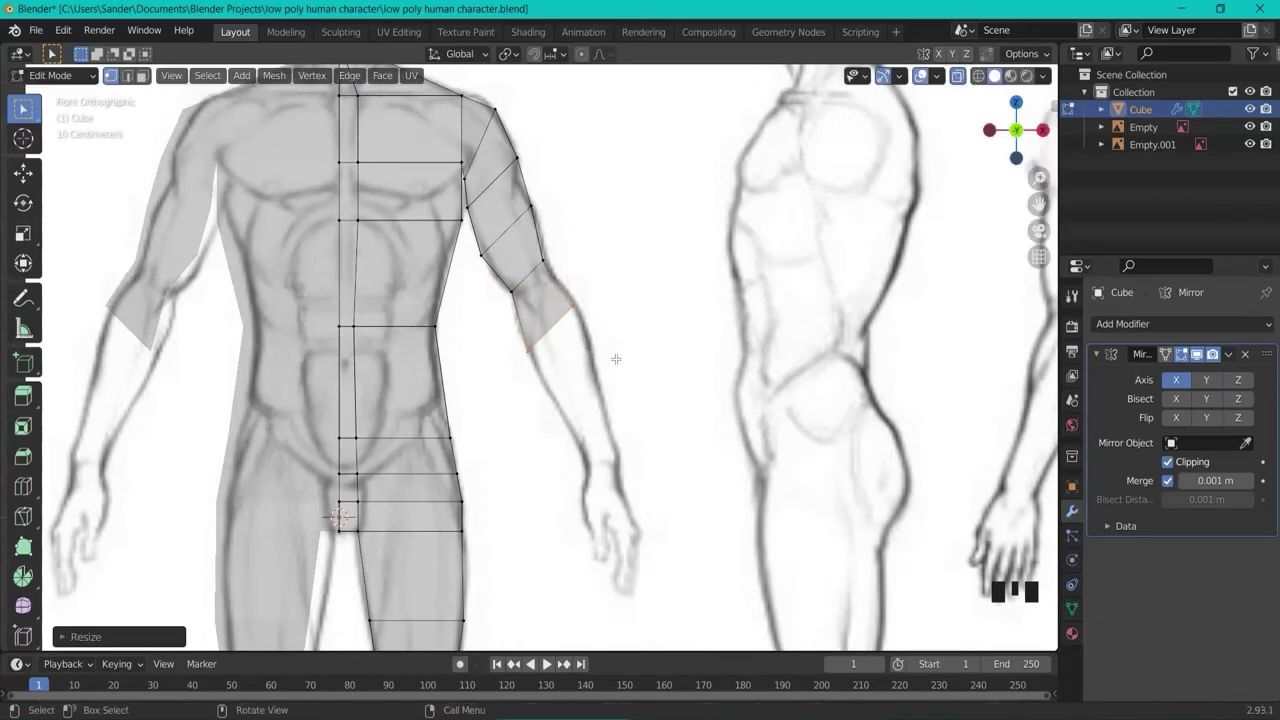
In the side view, move the front and back vertices of the upper forearm's end along Y onto the drawn contour
key("KP_3")
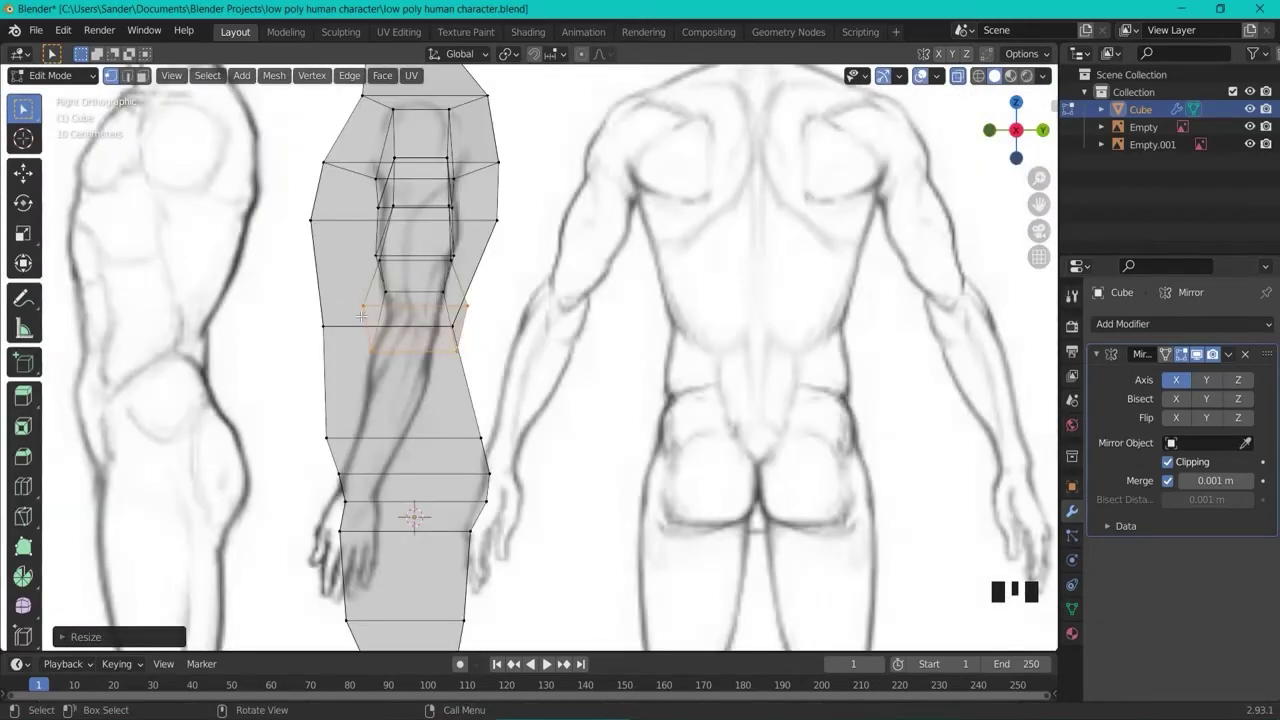
left_click_drag(463, 303, 475, 312)
key("g")
key("y")
left_click(453, 315)
key("g")
left_click_drag(357, 302, 469, 360)
key("y")
left_click(400, 320)
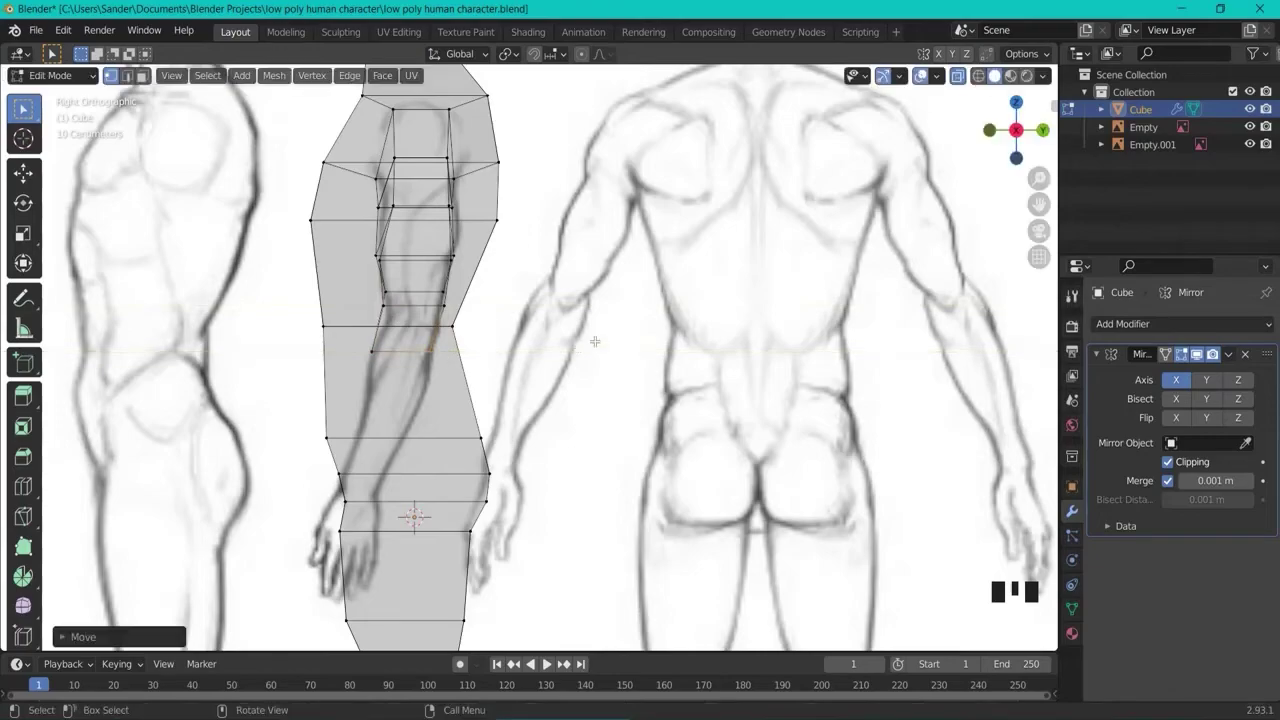
In the front view, extrude the forearm's end to mid-forearm and move its inner and outer vertices onto the outline
middle_click_drag(626, 341, 768, 486)
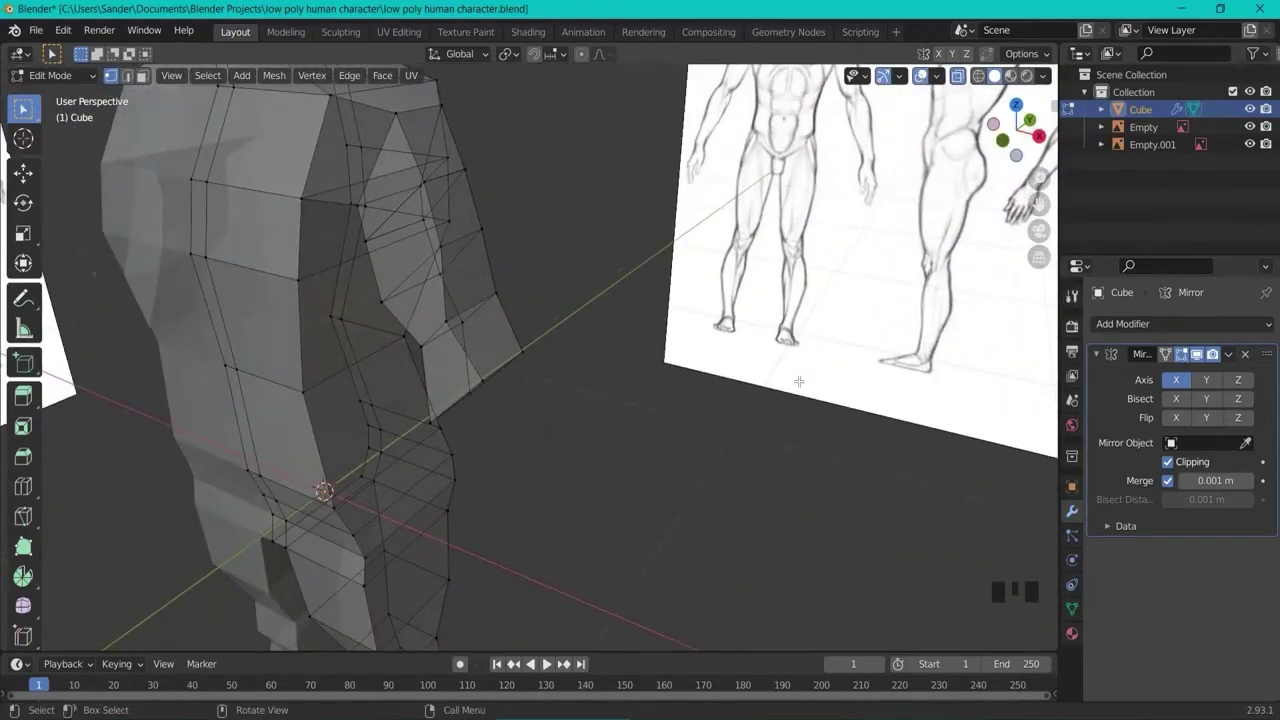
key("KP_1")
key("e")
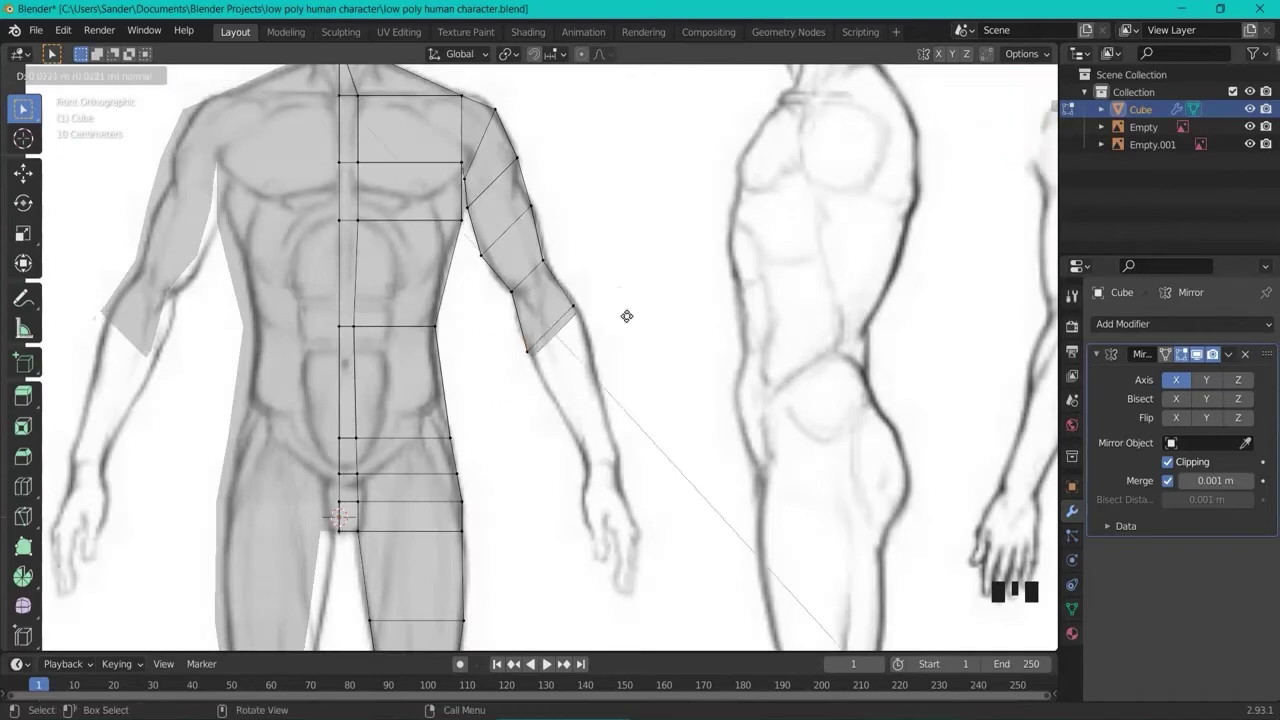
left_click(634, 372)
key("g")
left_click(617, 377)
key("g")
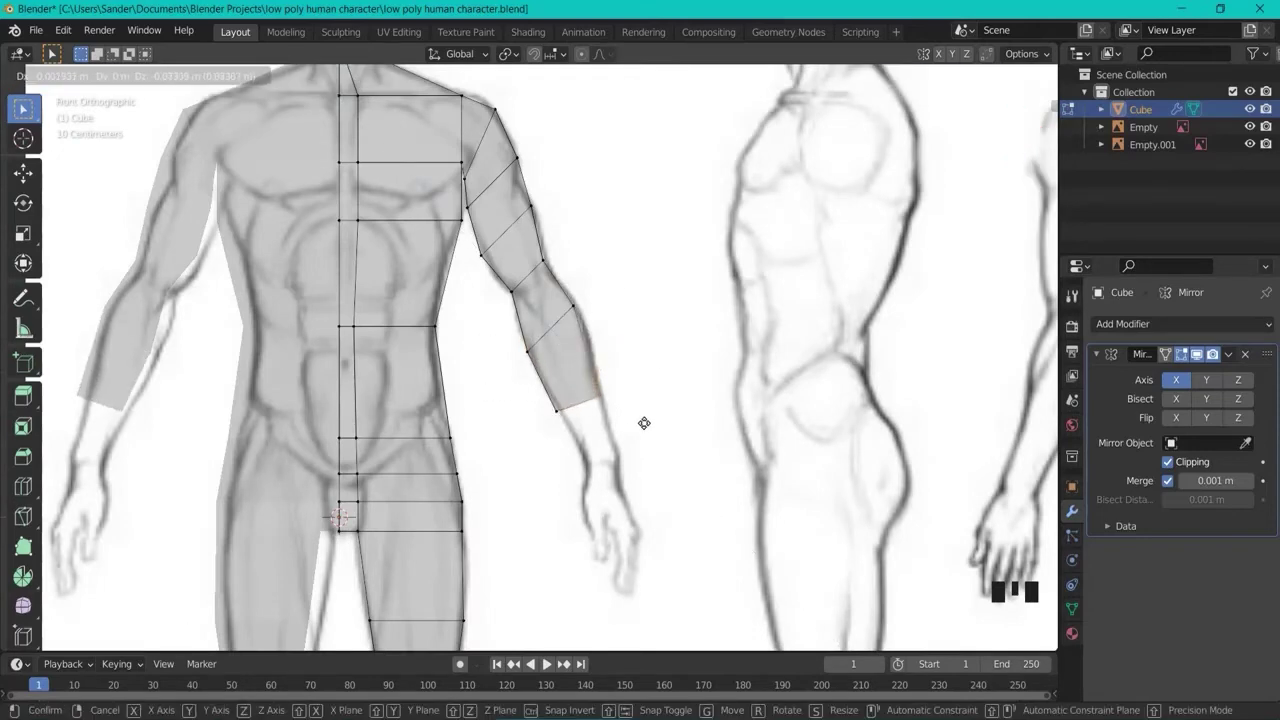
left_click(644, 423)
Move the mid-forearm end's vertices along Y in the side view to follow the drawn forearm
key("KP_3")
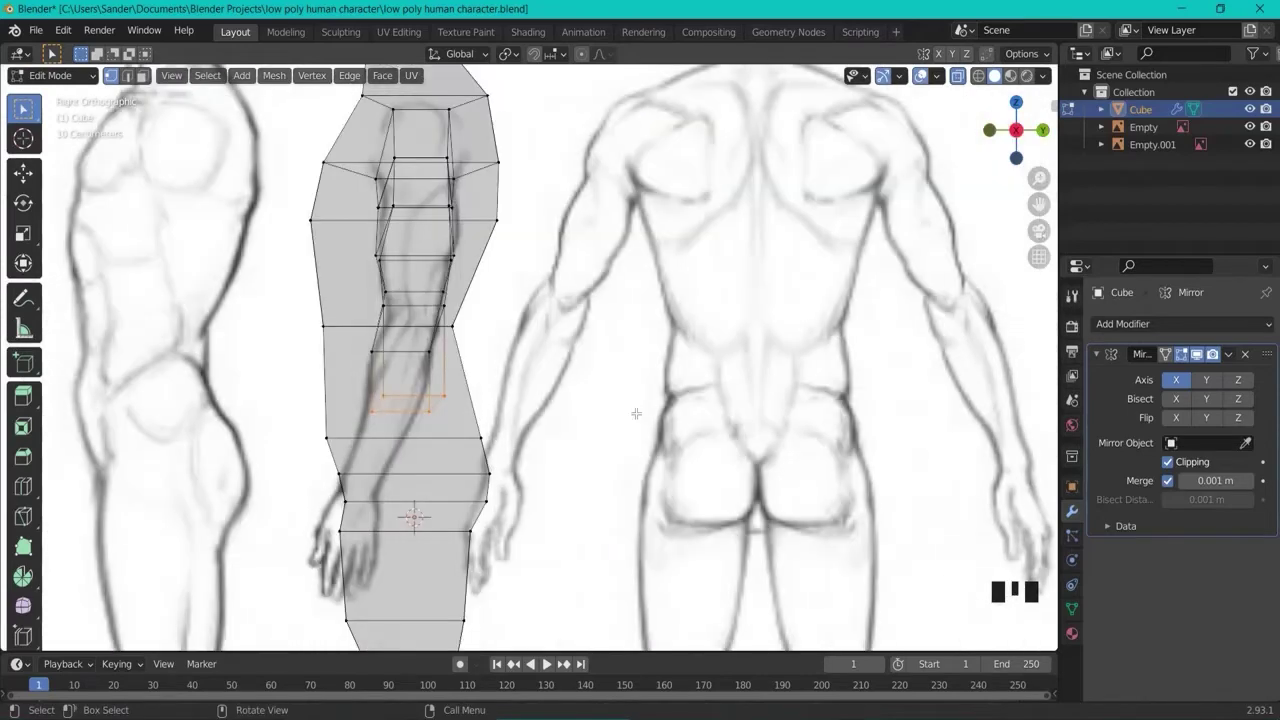
key("g")
key("y")
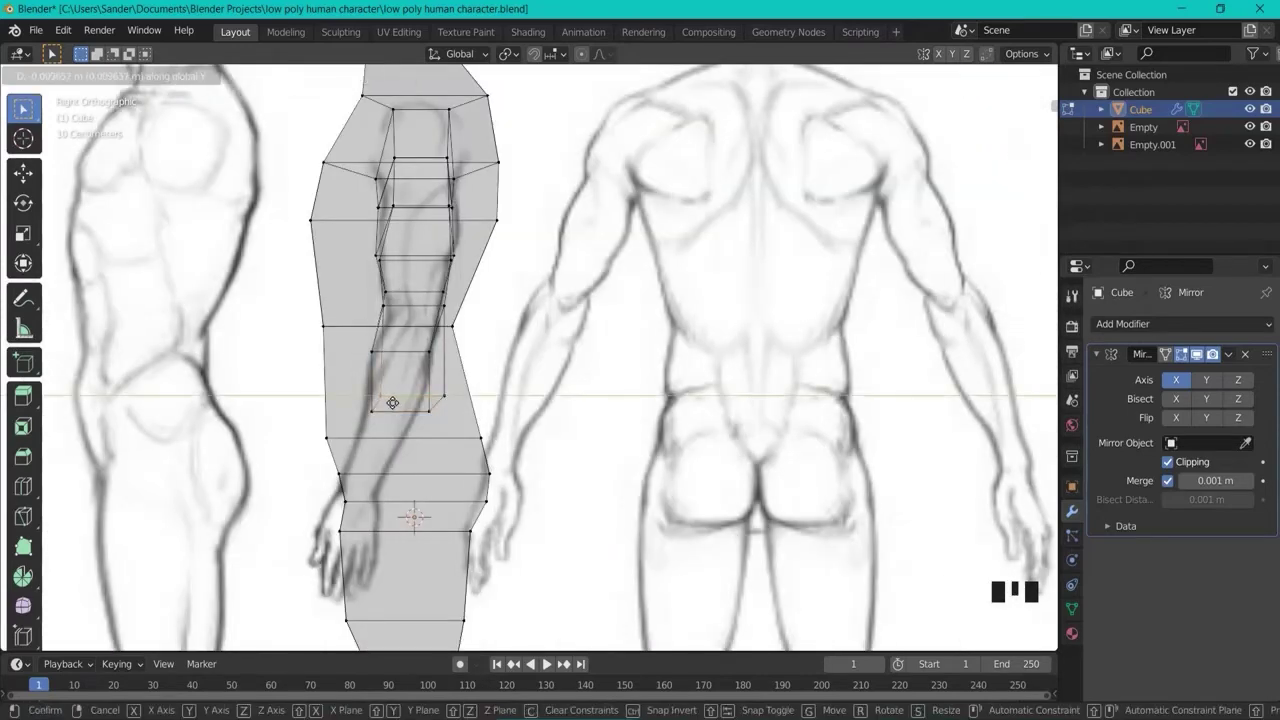
left_click(384, 408)
left_click_drag(405, 408, 430, 423)
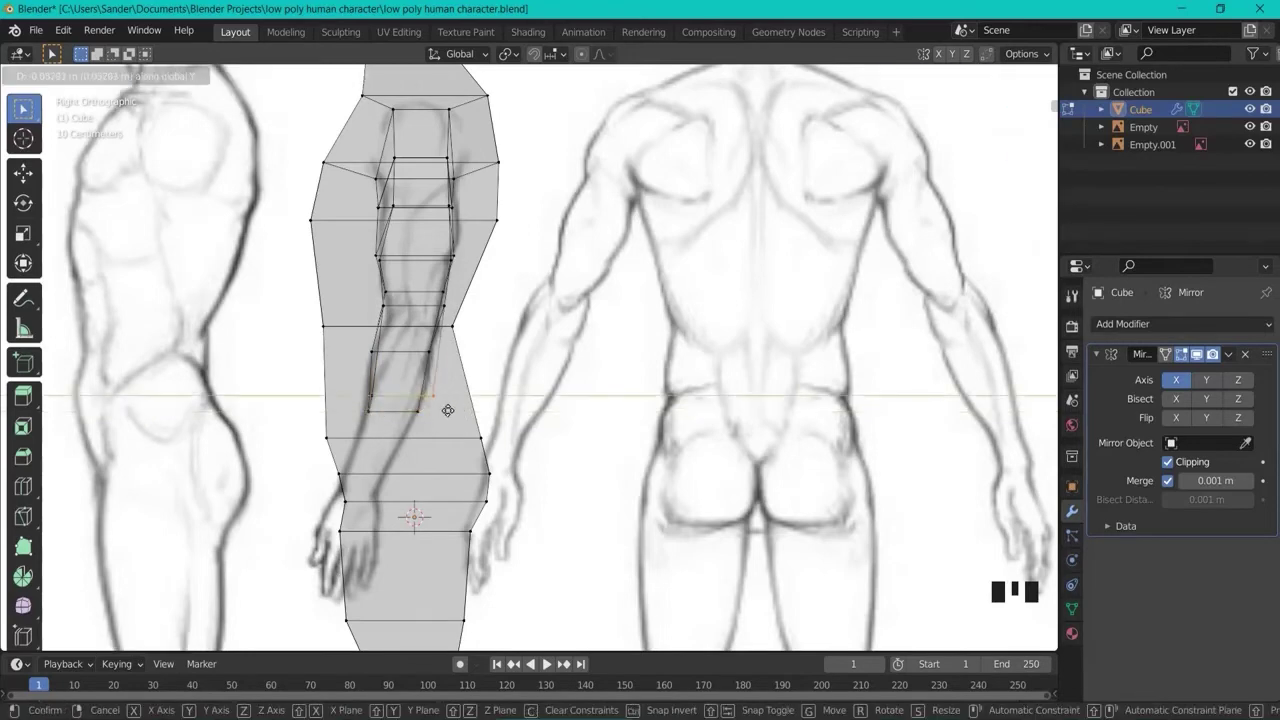
In the front view, extrude the forearm's end down to the wrist and scale it down to the wrist's width
key("KP_1")
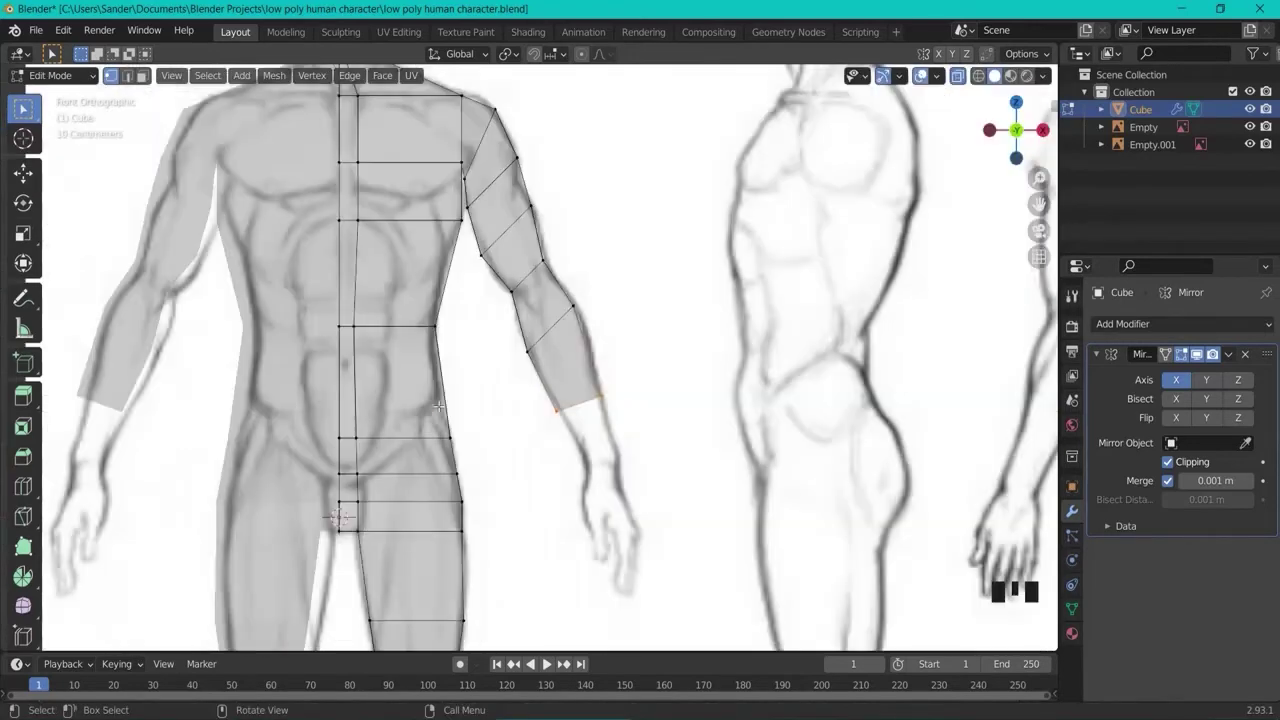
key("e")
left_click(742, 493)
key("s")
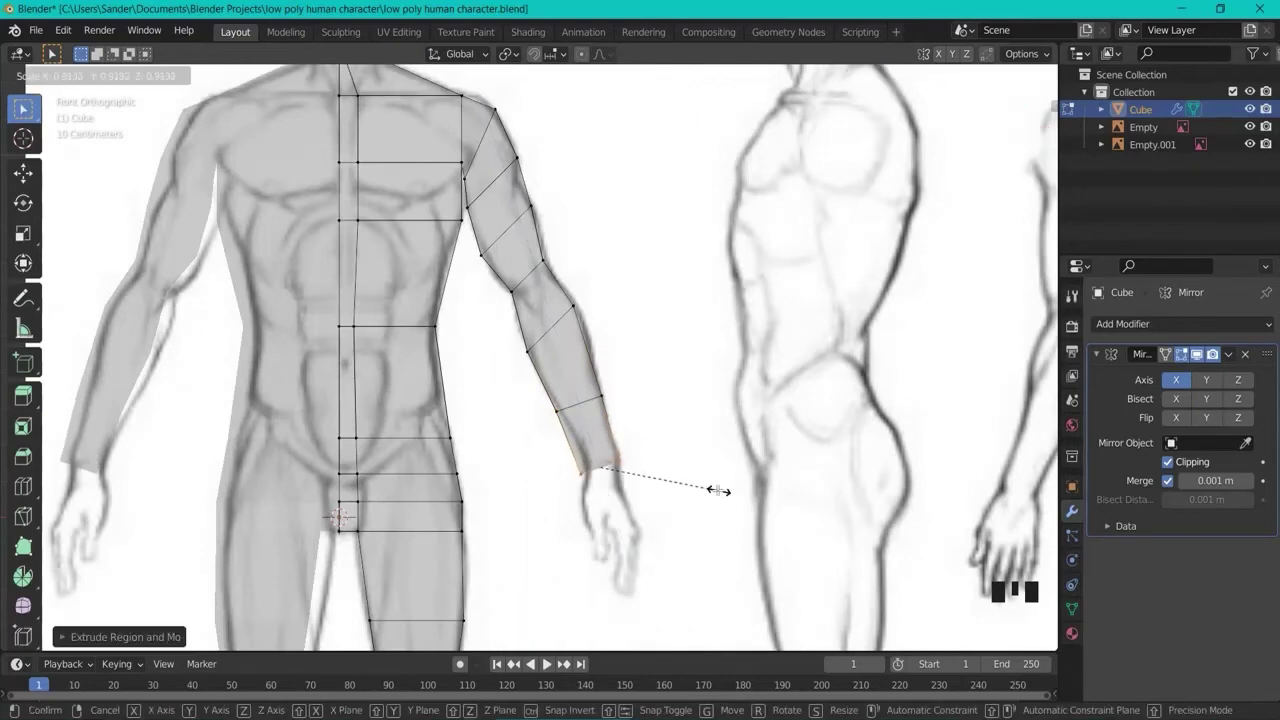
left_click(702, 488)
Extrude the wrist's end into the palm and scale it up to the drawn hand's width
key("e")
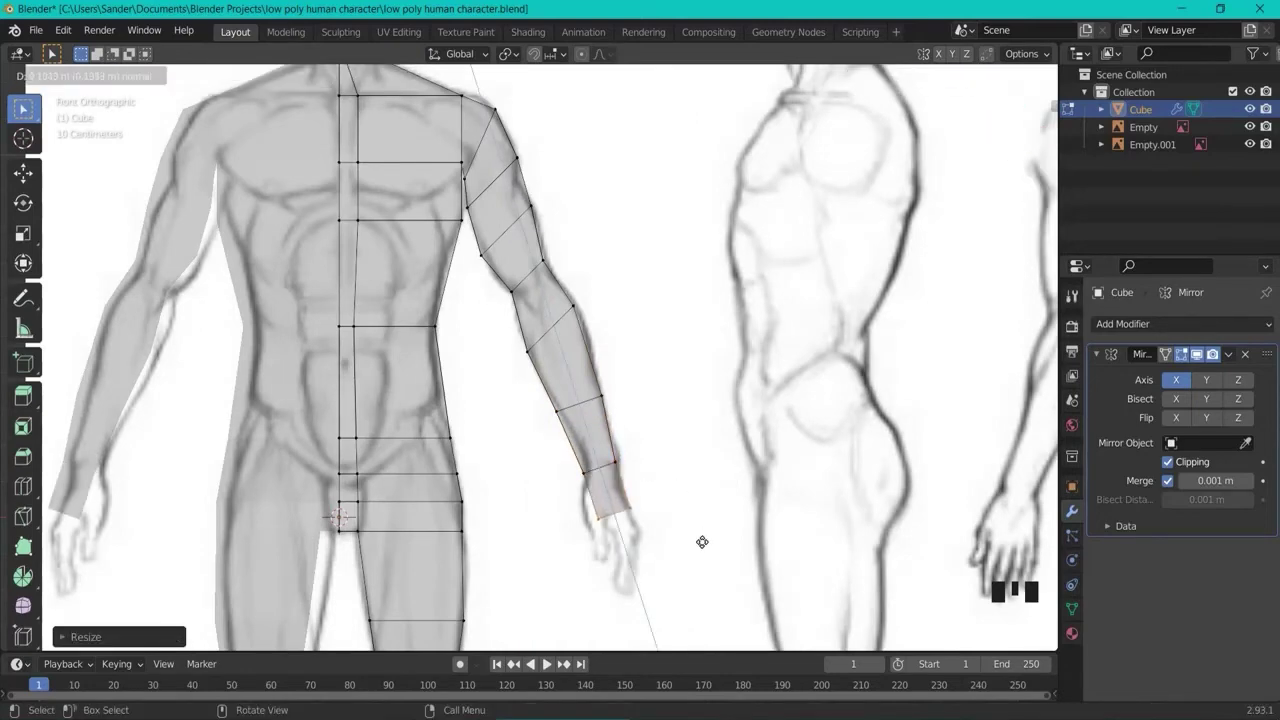
left_click(700, 537)
key("s")
left_click(748, 523)
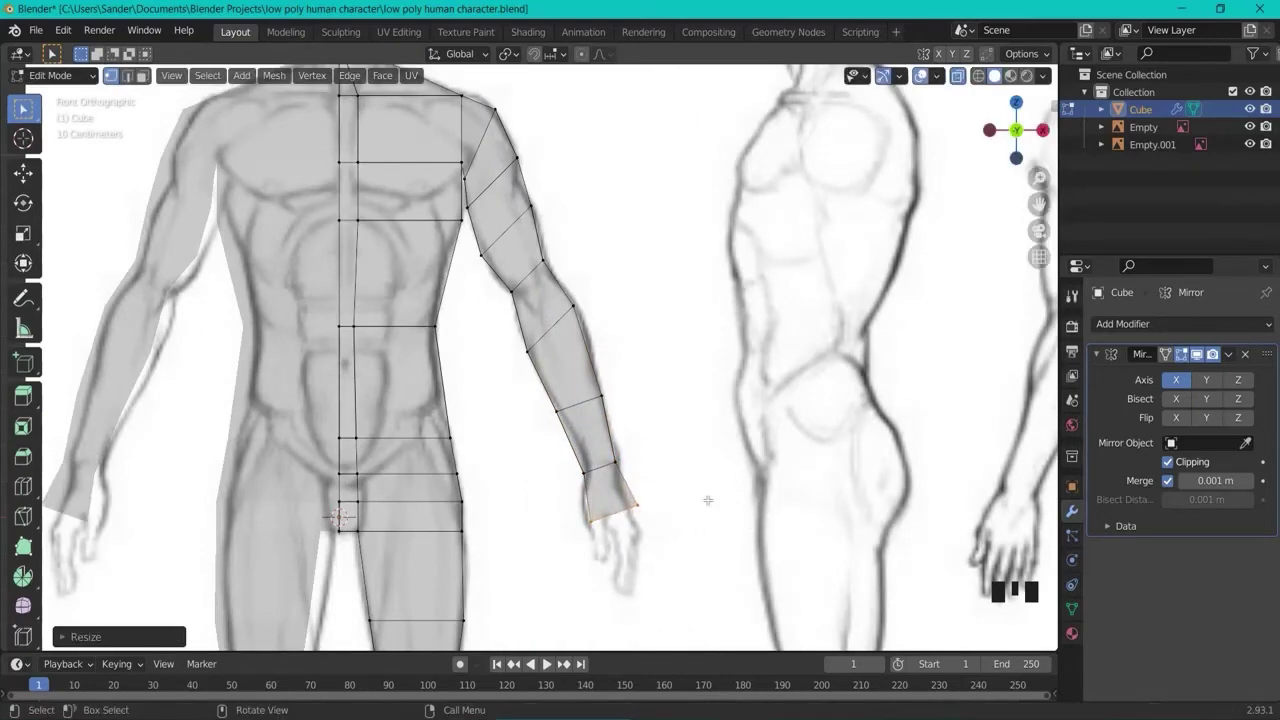
In the side view, move the palm's end and the wrist vertices along Y onto the drawn arm
middle_click_drag(663, 495, 724, 481)
key("KP_3")
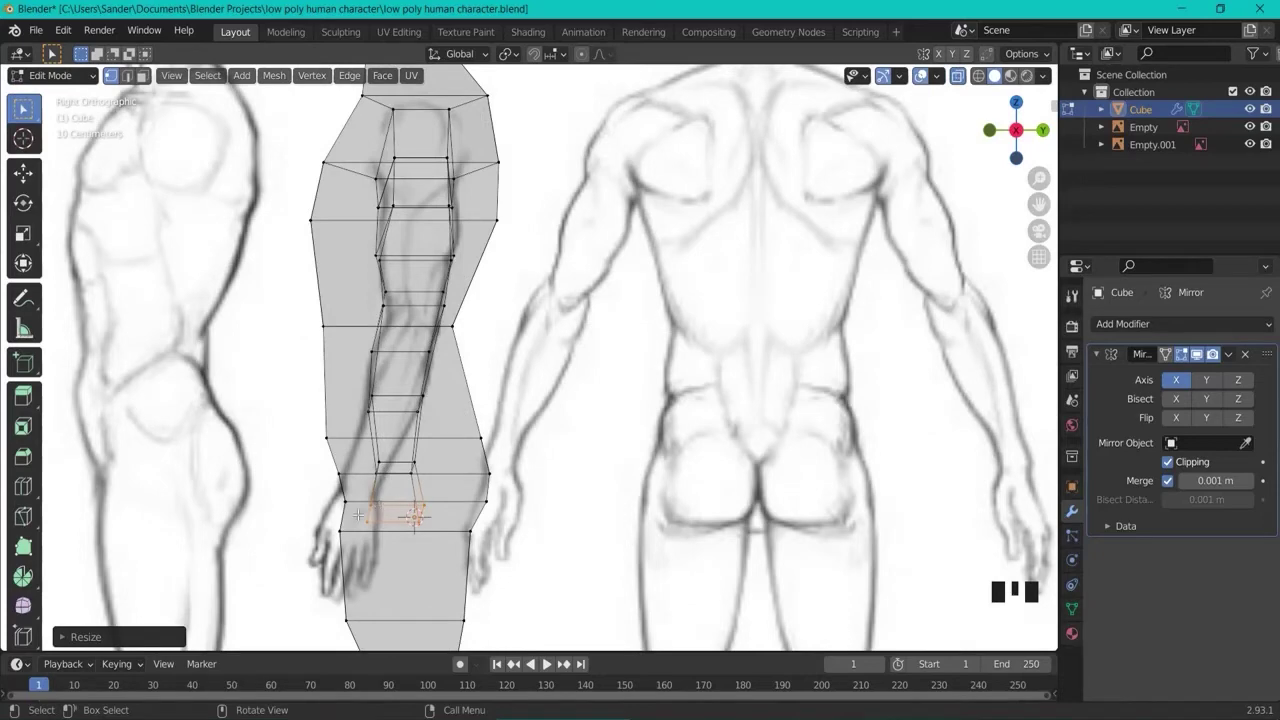
key("g")
left_click(372, 477)
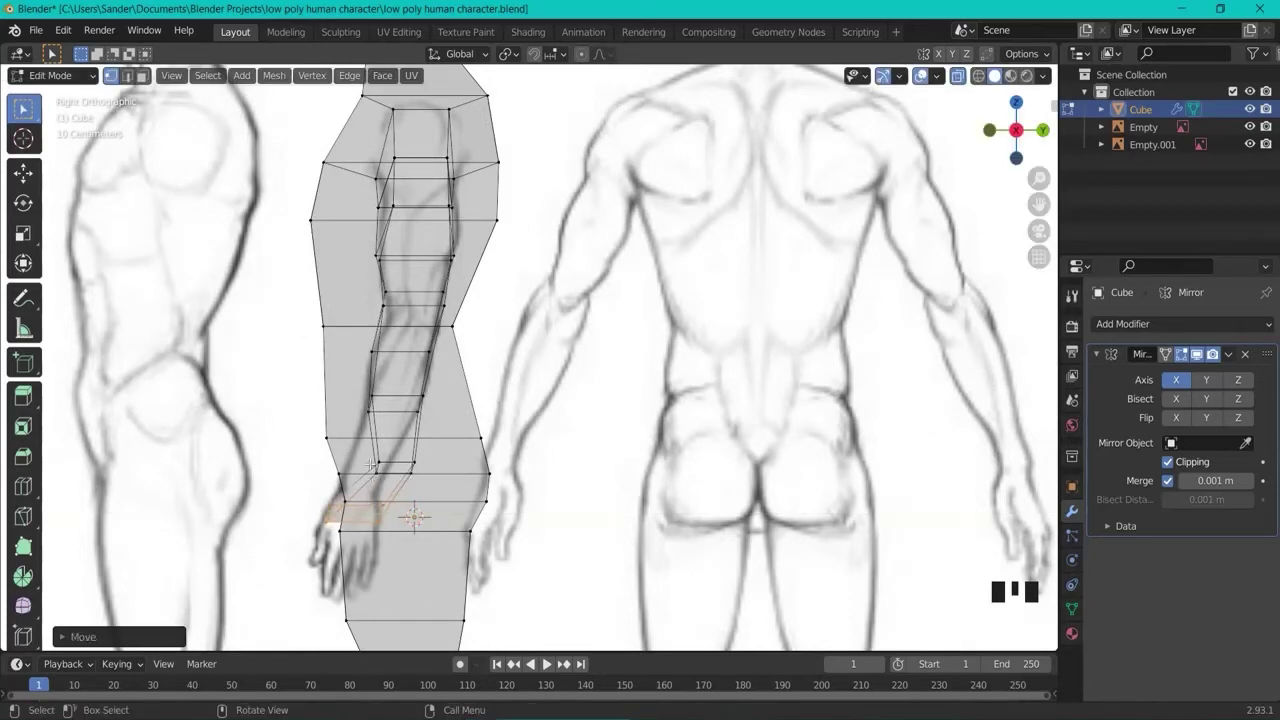
key("g")
key("y")
left_click(413, 490)
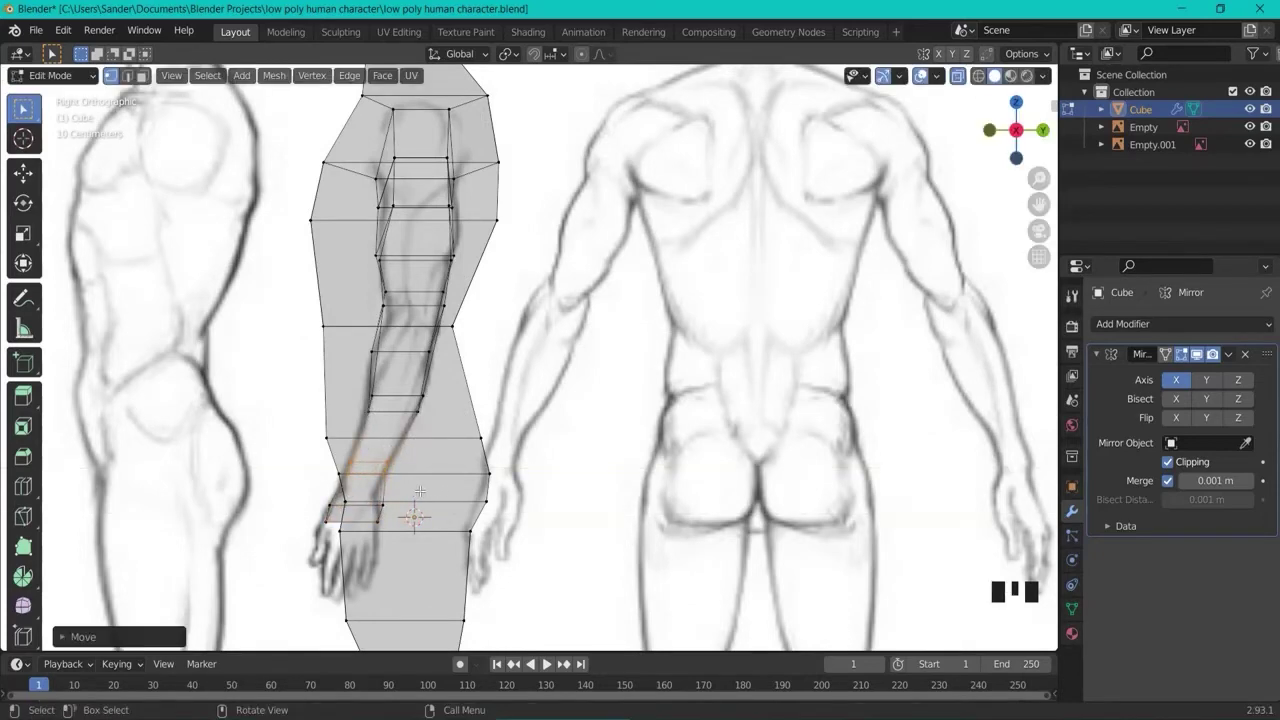
In the front view, move the palm's outer end vertices along X onto the drawn hand's outline
key("KP_1")
middle_click_drag(683, 570, 613, 482, "shift")
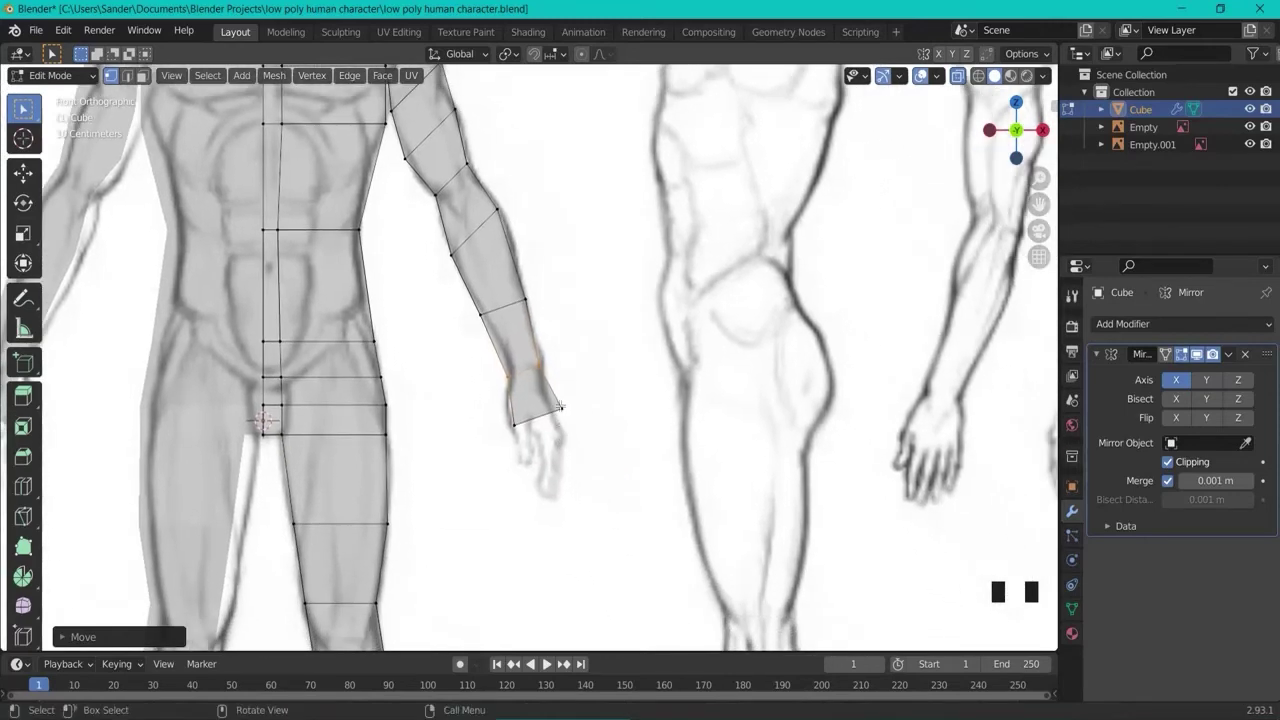
key("g")
key("x")
left_click(601, 430)
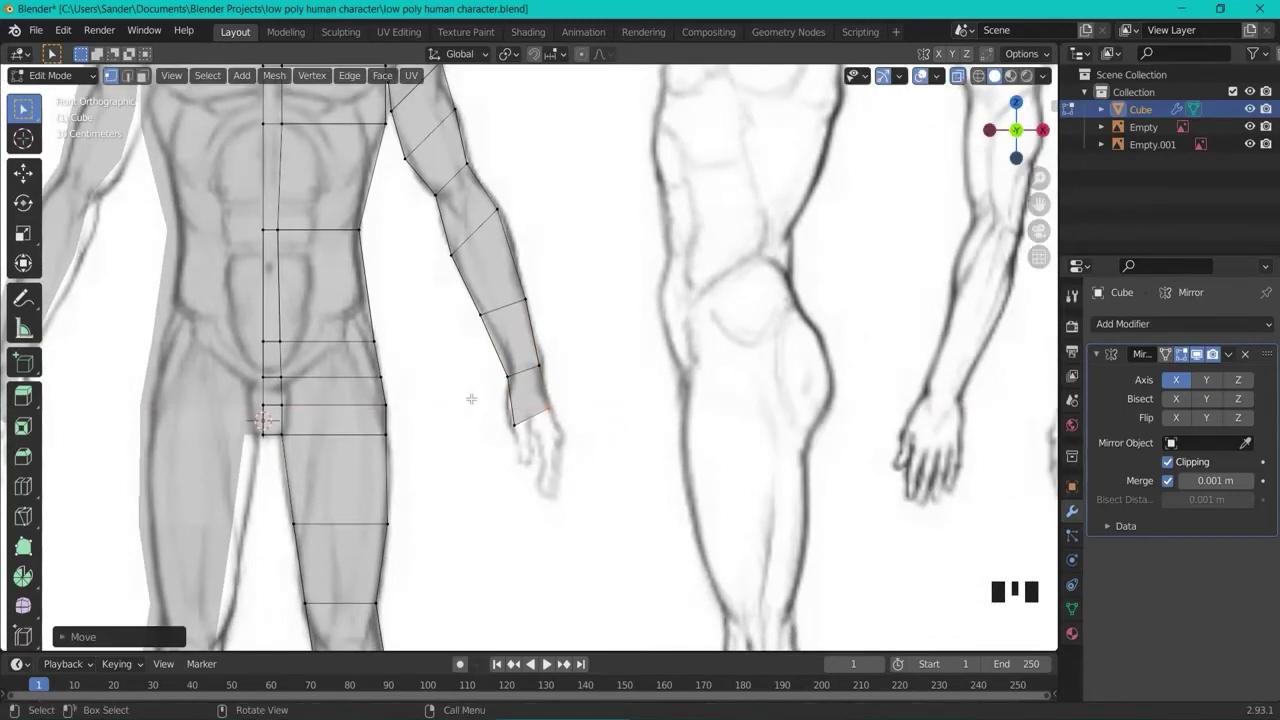
Add a lengthwise loop cut down the front of the arm to the end of the palm
key("ctrl+r")
left_click(524, 422)
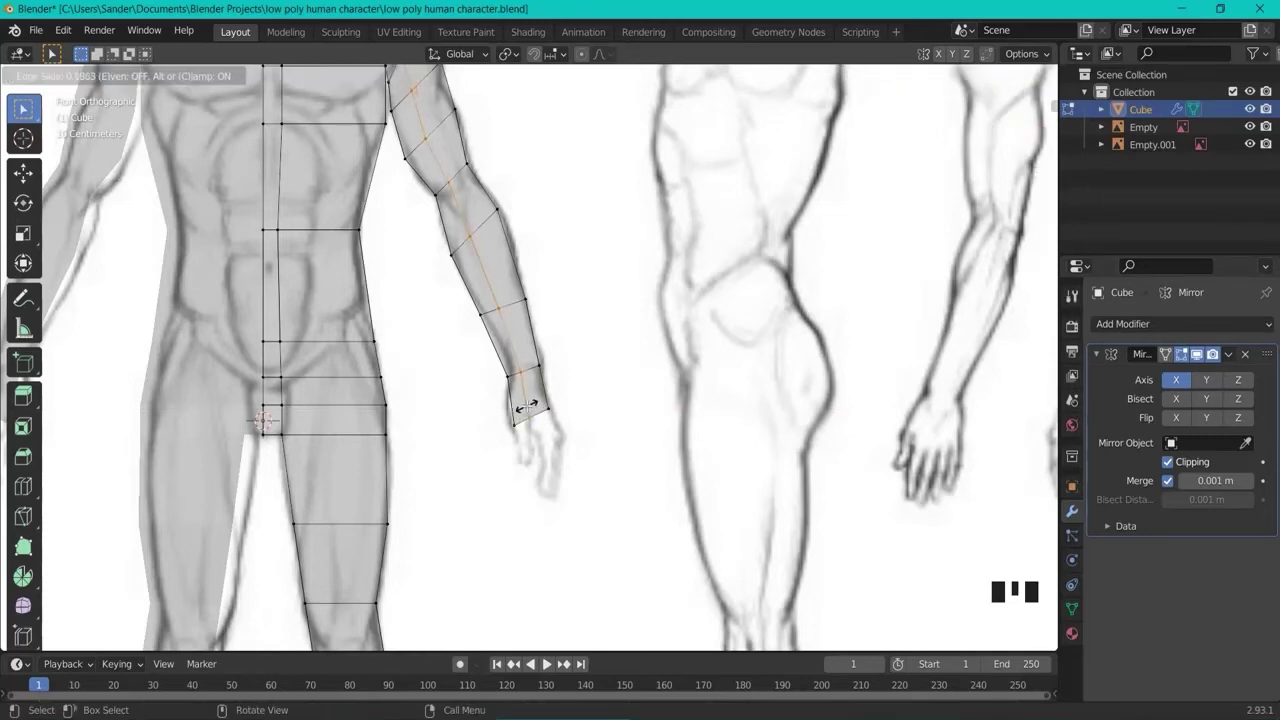
left_click(526, 406)
Extrude the inner half of the palm's end down into a thumb along the drawn one
left_click_drag(510, 412, 541, 440)
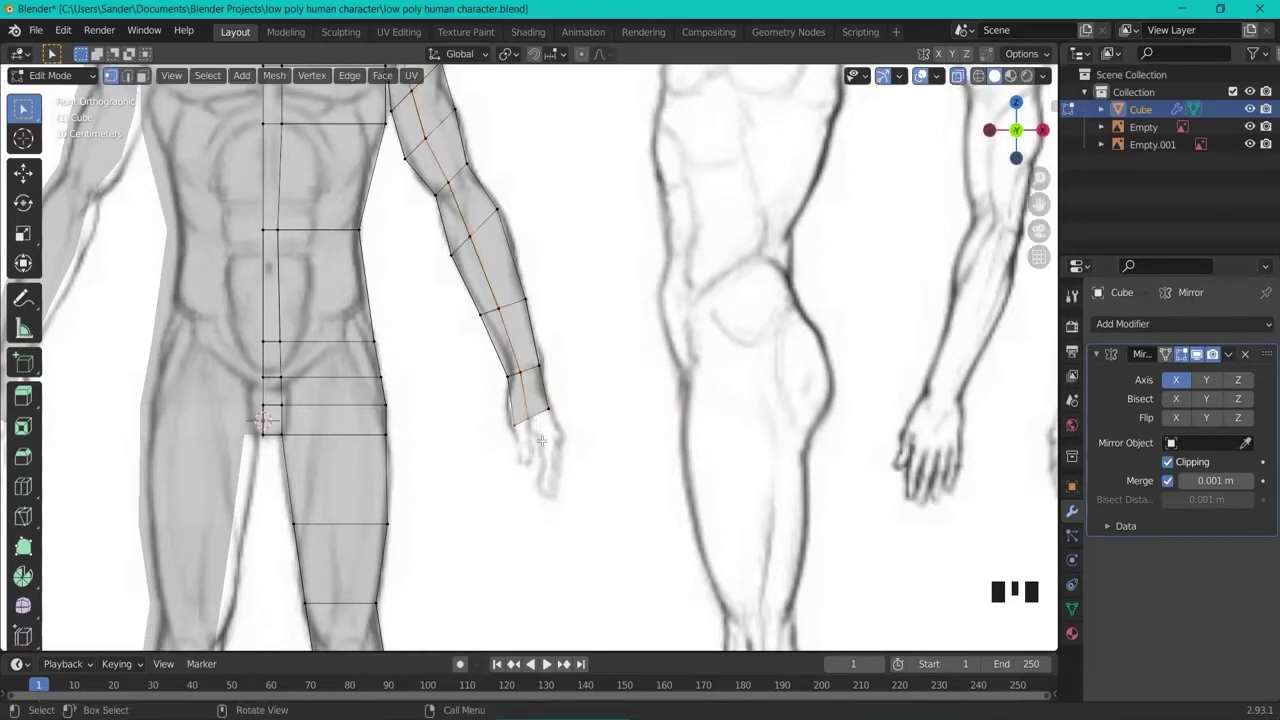
key("e")
left_click(551, 470)
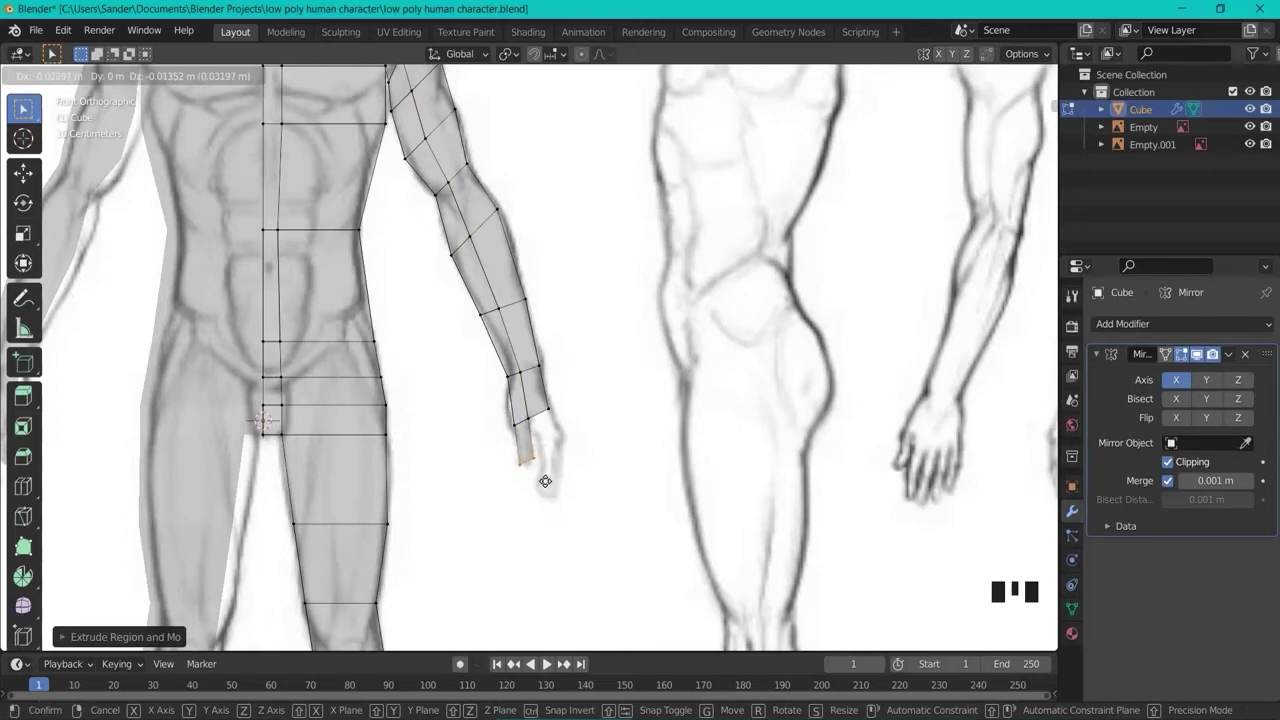
left_click(479, 414)
In the side view, move the thumb end's vertices along Y so the thumb narrows onto the drawn thumb
left_click_drag(509, 434, 558, 476)
key("KP_3")
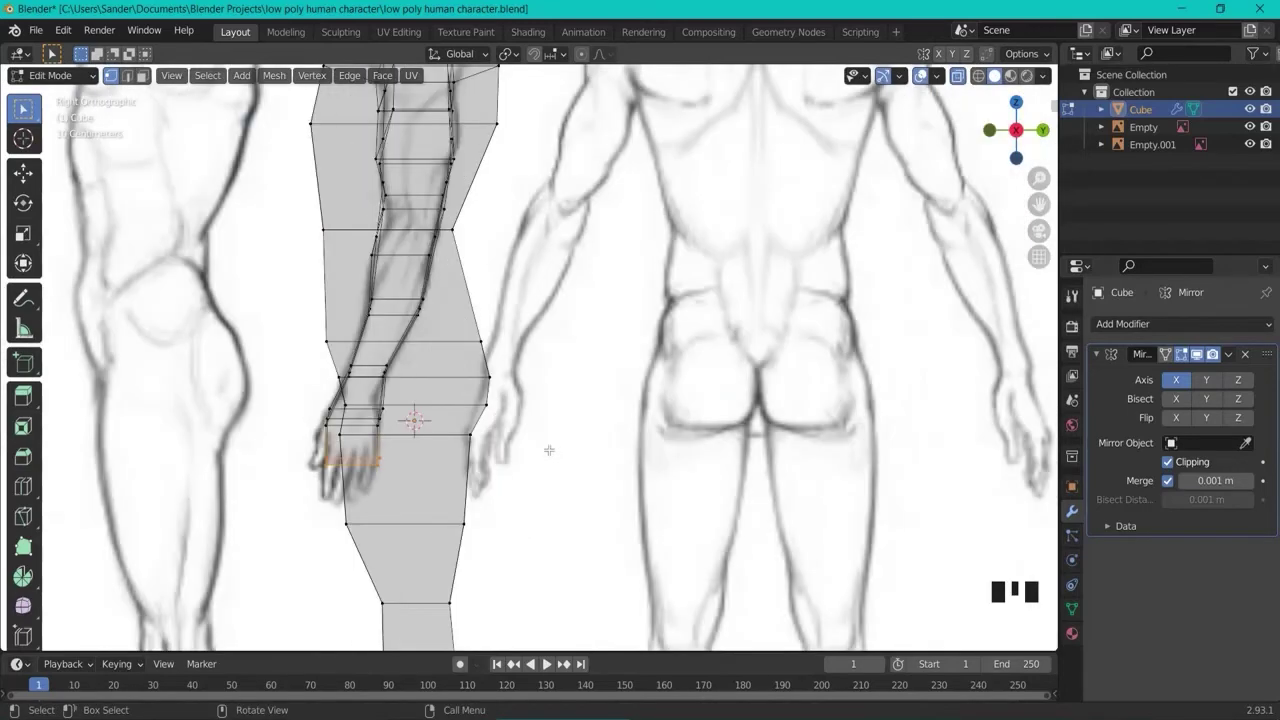
key("b")
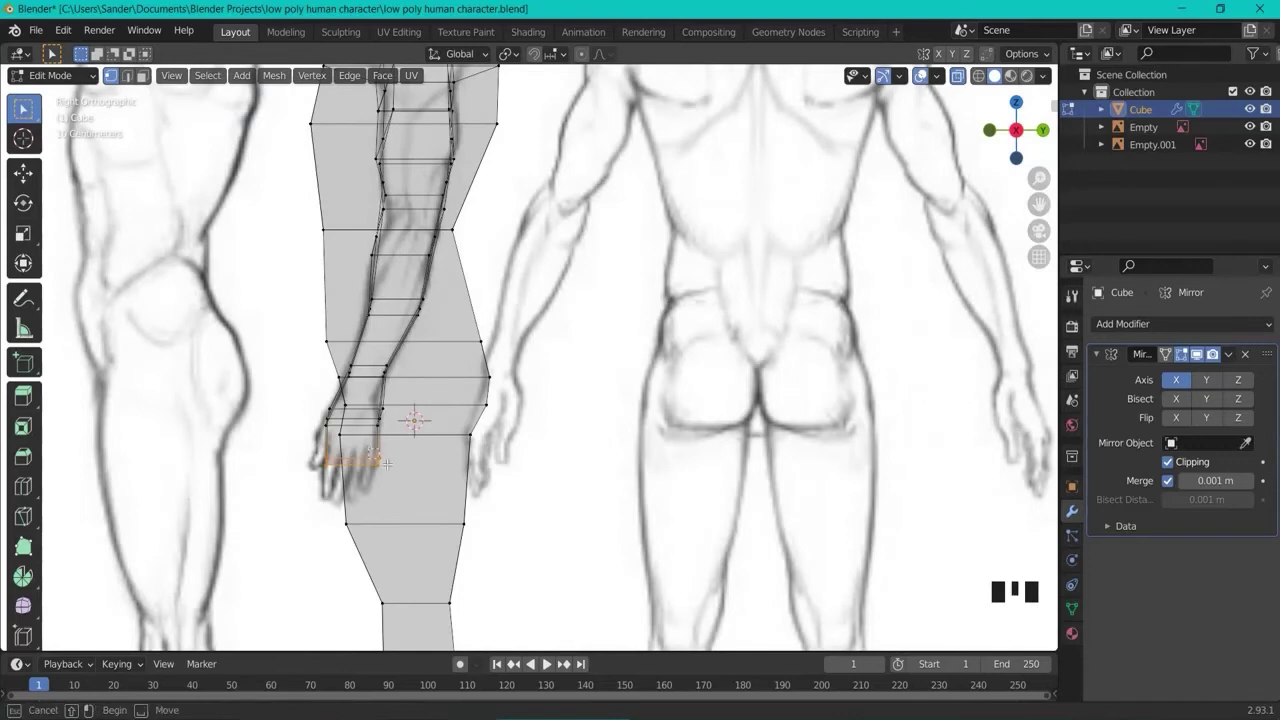
mouse_move(399, 476)
left_mouse_down()
mouse_move(343, 457)
mouse_move(339, 472)
mouse_move(414, 481)
left_mouse_up()
key("g")
key("y")
left_click(326, 471)
key("g")
key("y")
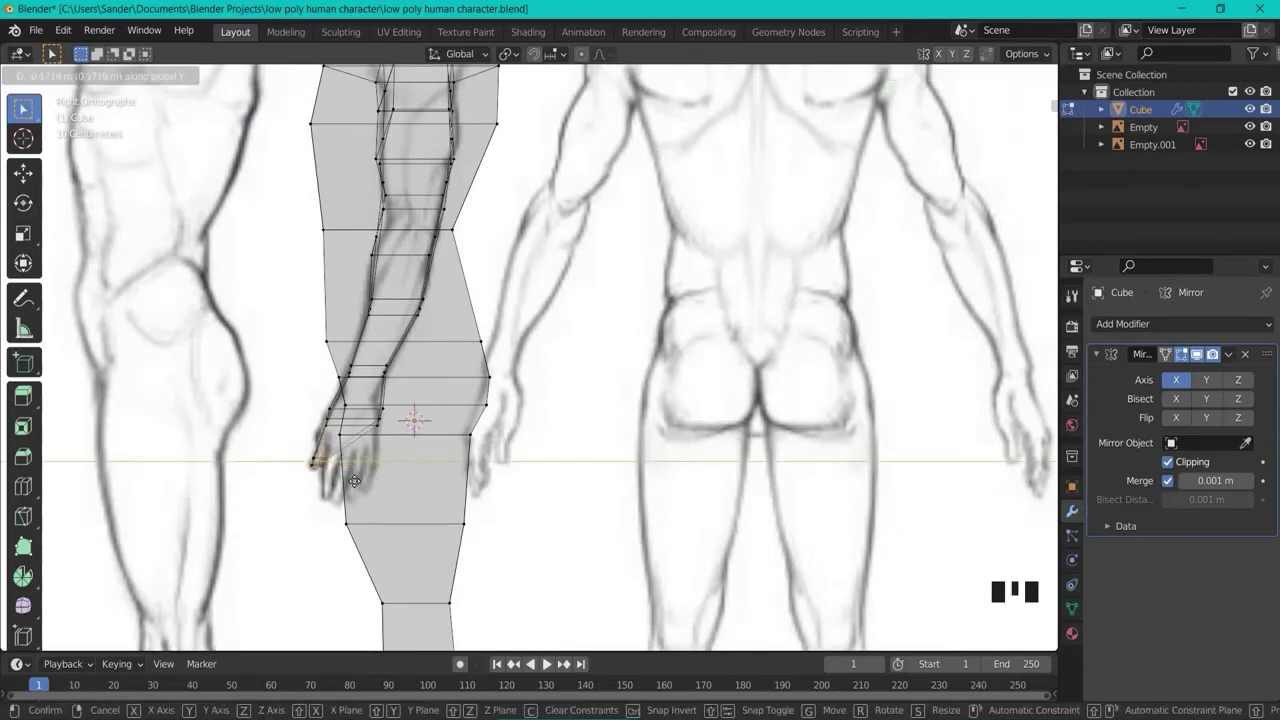
key("Return")
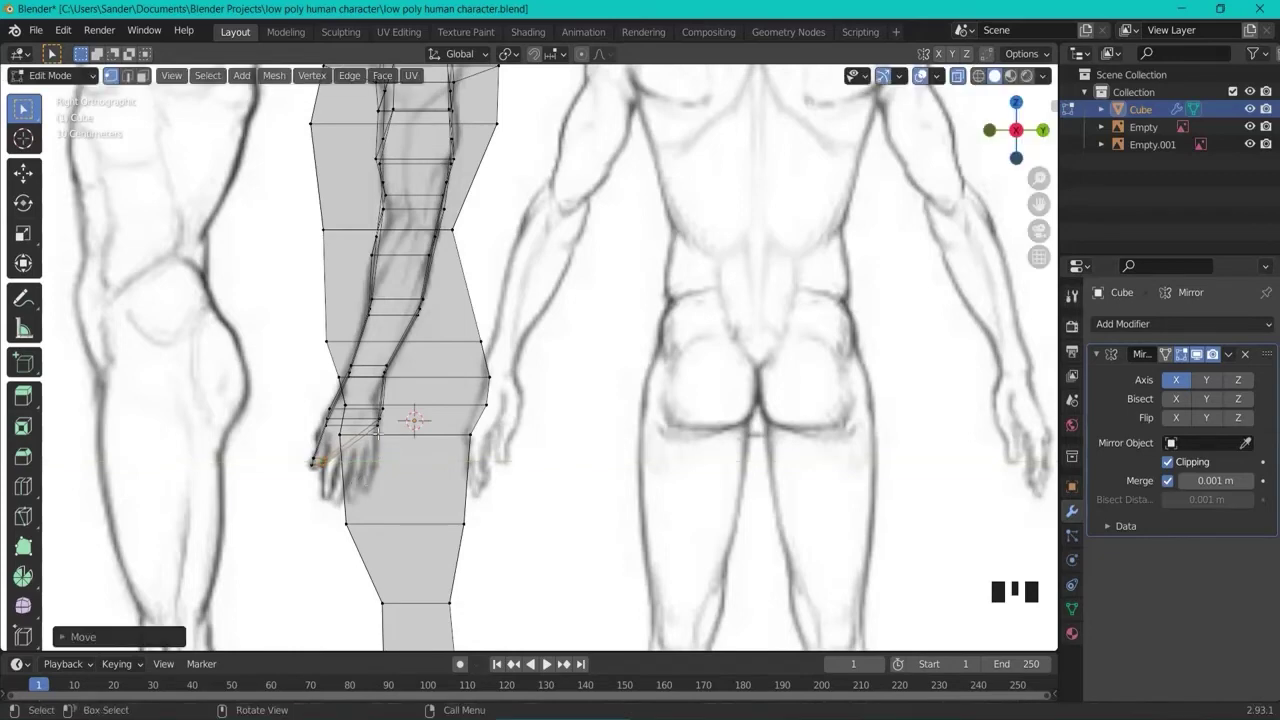
Select the middle vertices at the palm's end and move the rear one forward along Y to the thumb's base
key("KP_1")
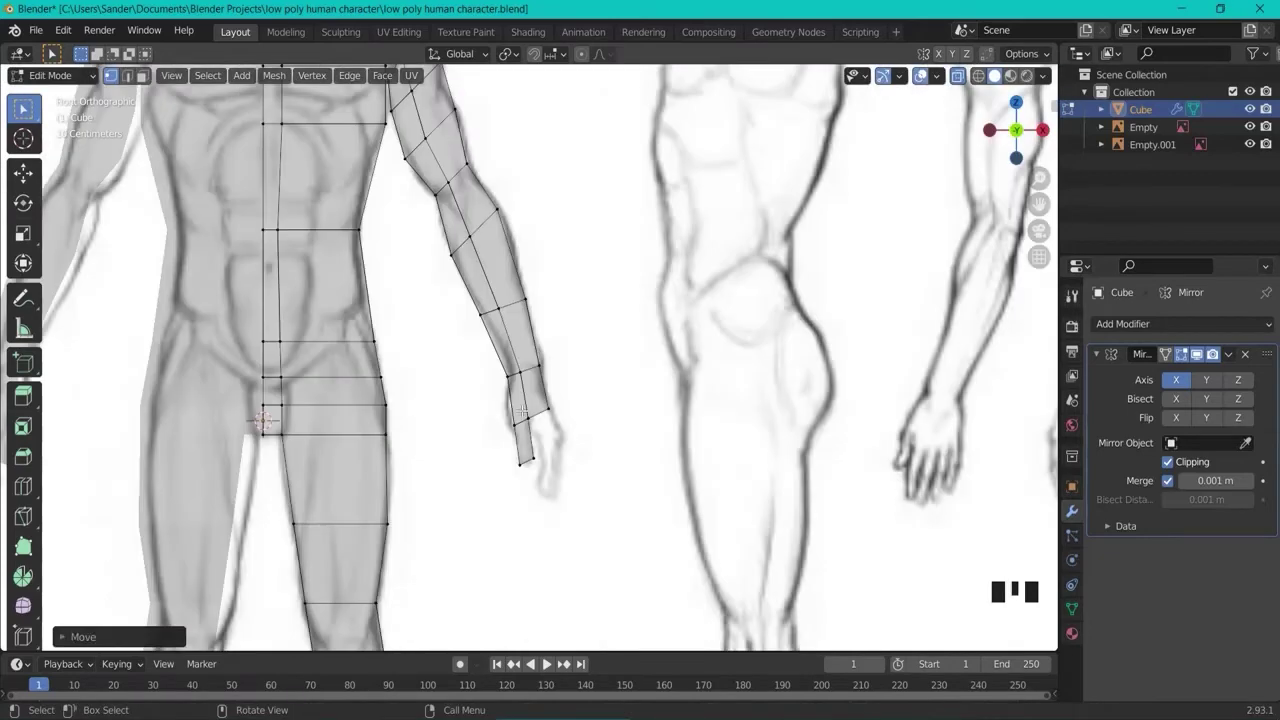
left_click_drag(518, 406, 540, 430)
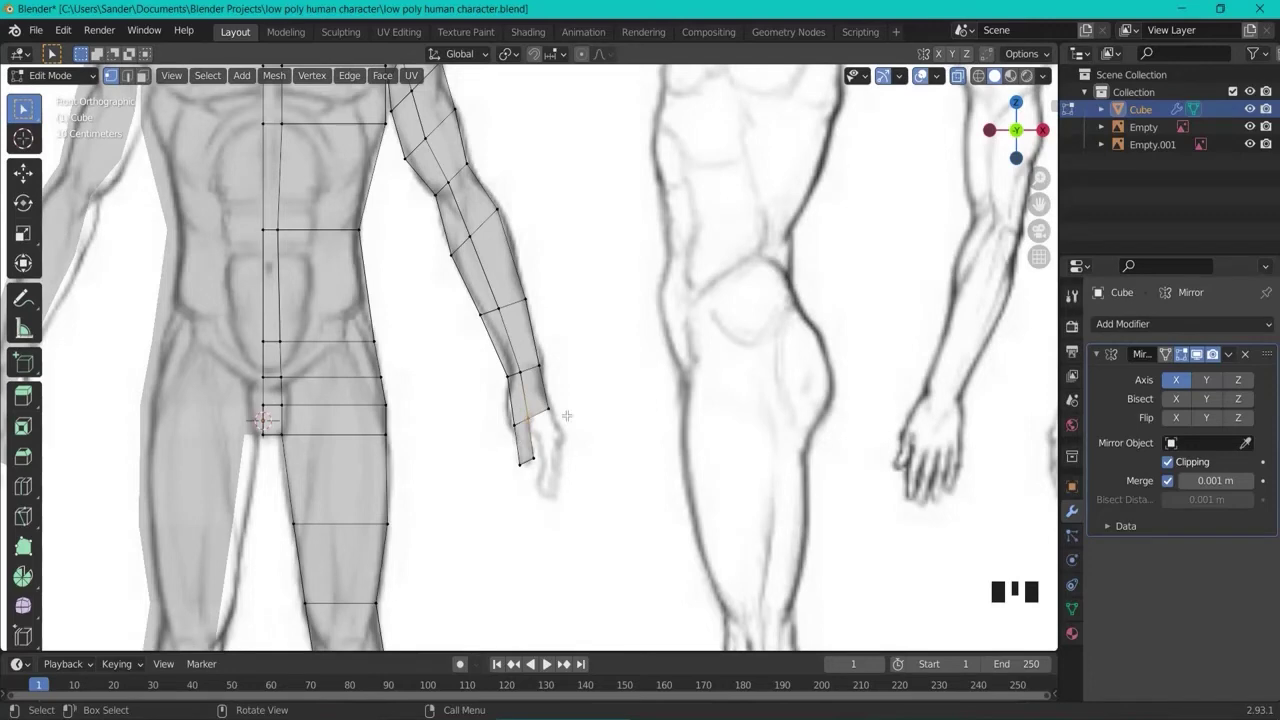
key("KP_3")
key("g")
key("y")
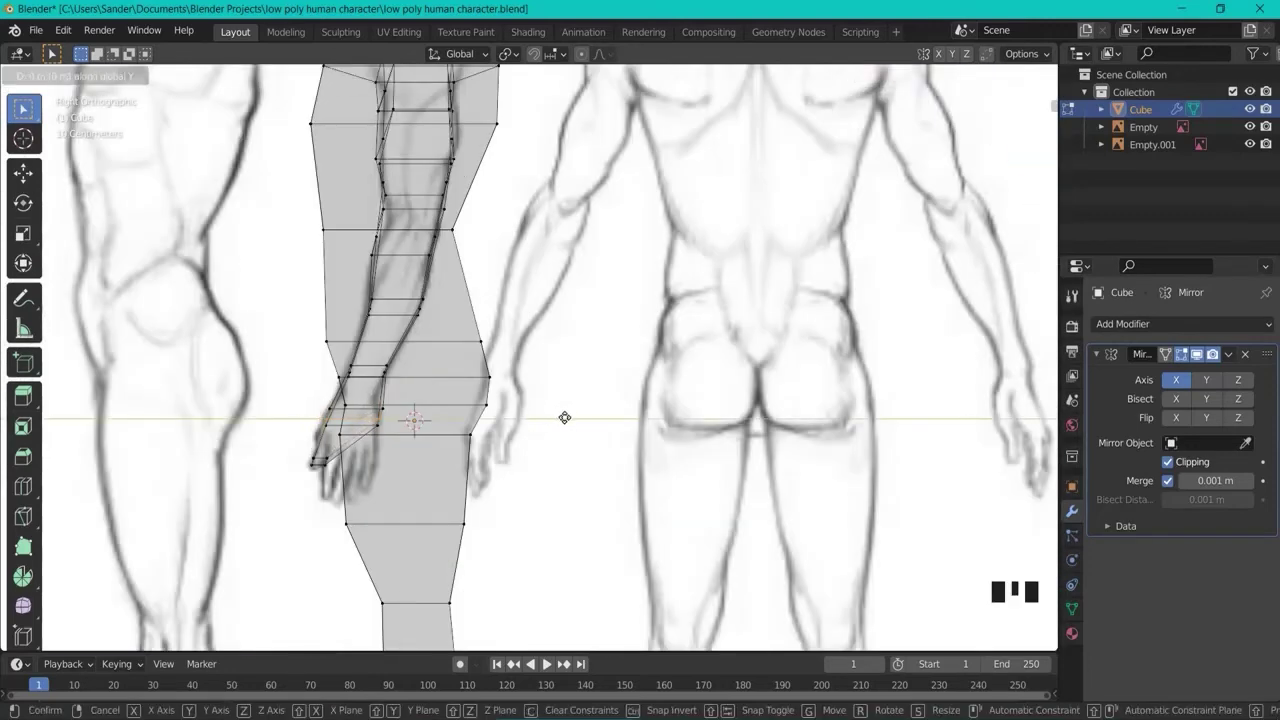
right_click(565, 417)
key("g")
key("y")
left_click(353, 420)
In the front view, extrude the outer half of the palm's end down toward the fingers and scale it to the drawn width
middle_click_drag(353, 420, 559, 430)
key("KP_1")
scroll(558, 428, "up", 4)
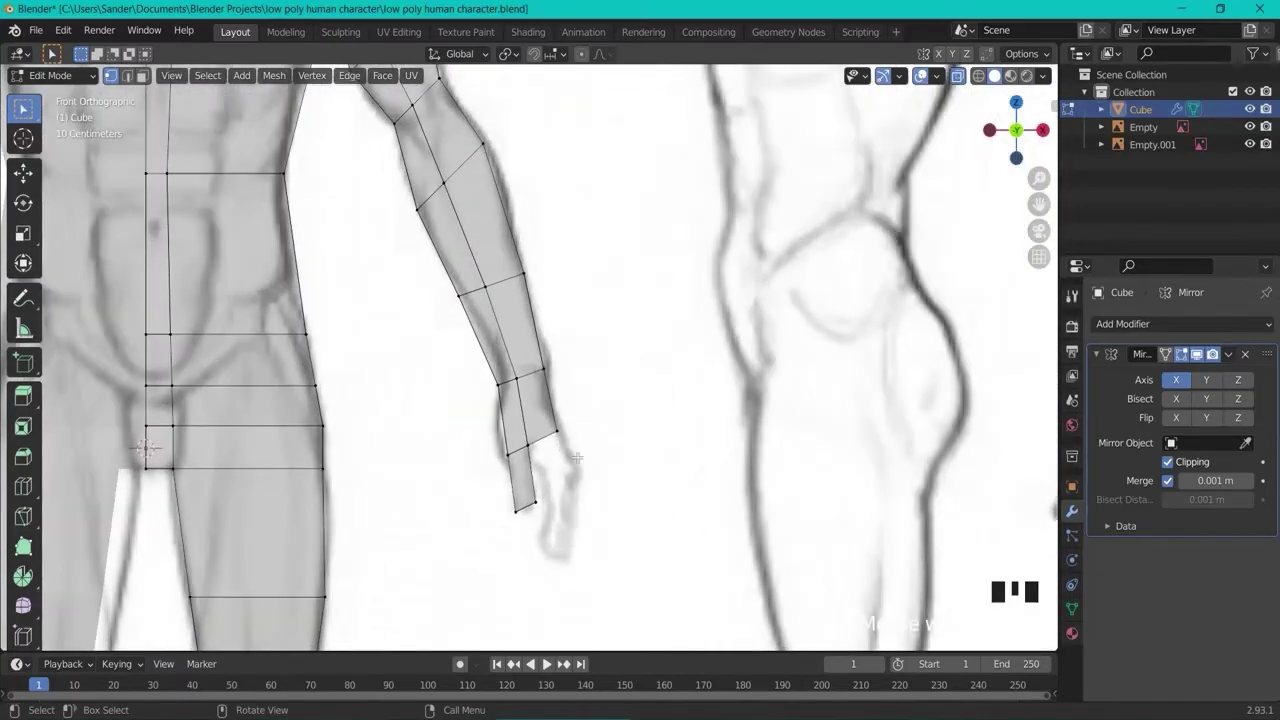
left_click(506, 339)
key("e")
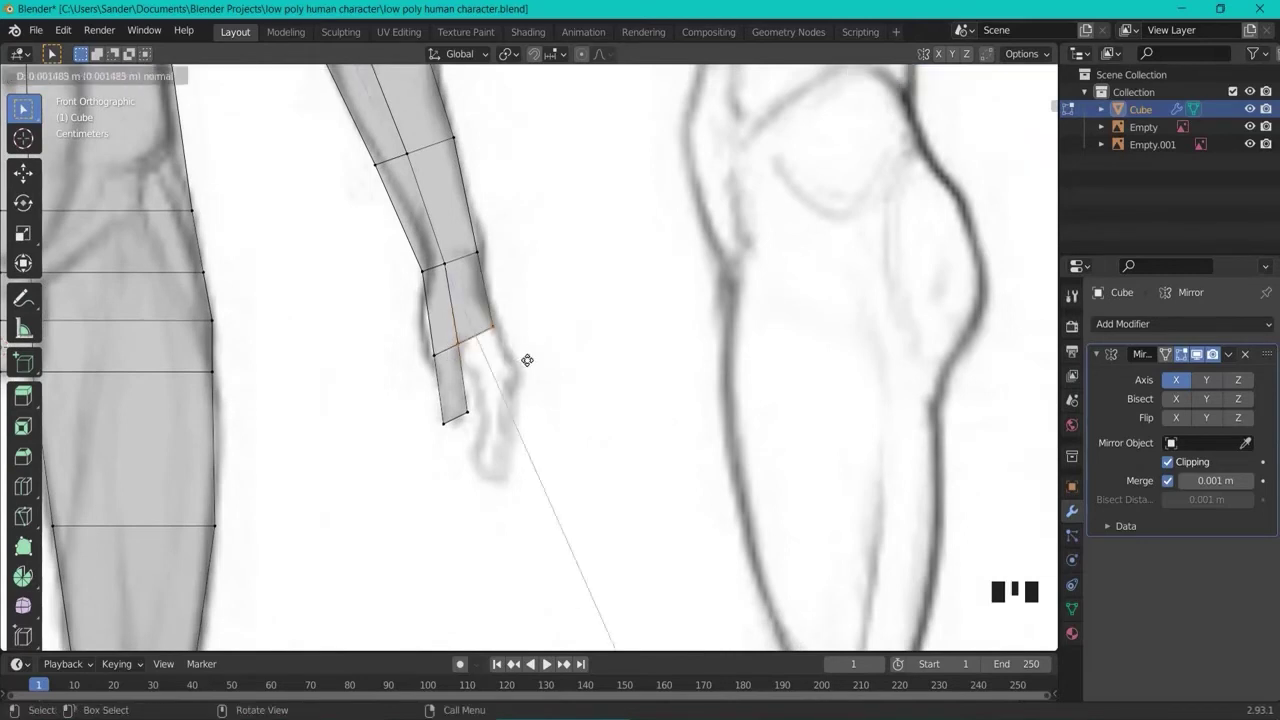
left_click(559, 408)
key("s")
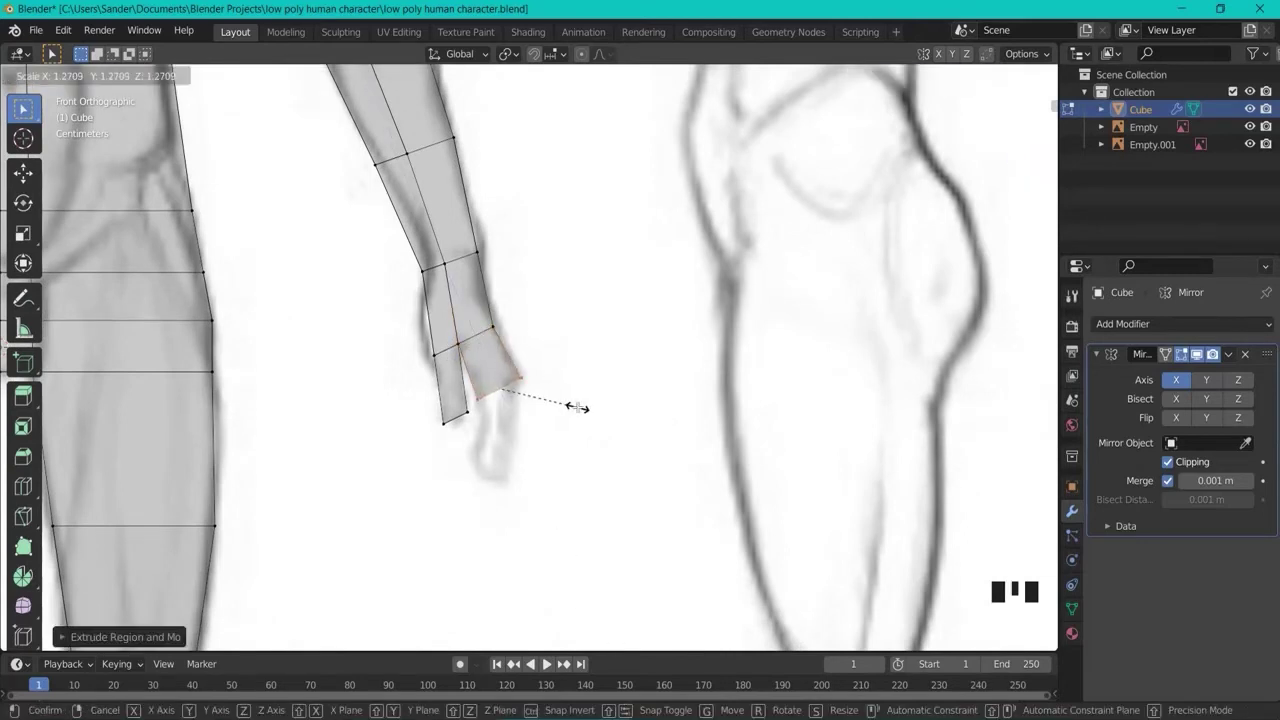
left_click(545, 411)
In the side view, scale and move the extruded hand end along Y, fitting its rear vertex to the drawn hand
key("KP_3")
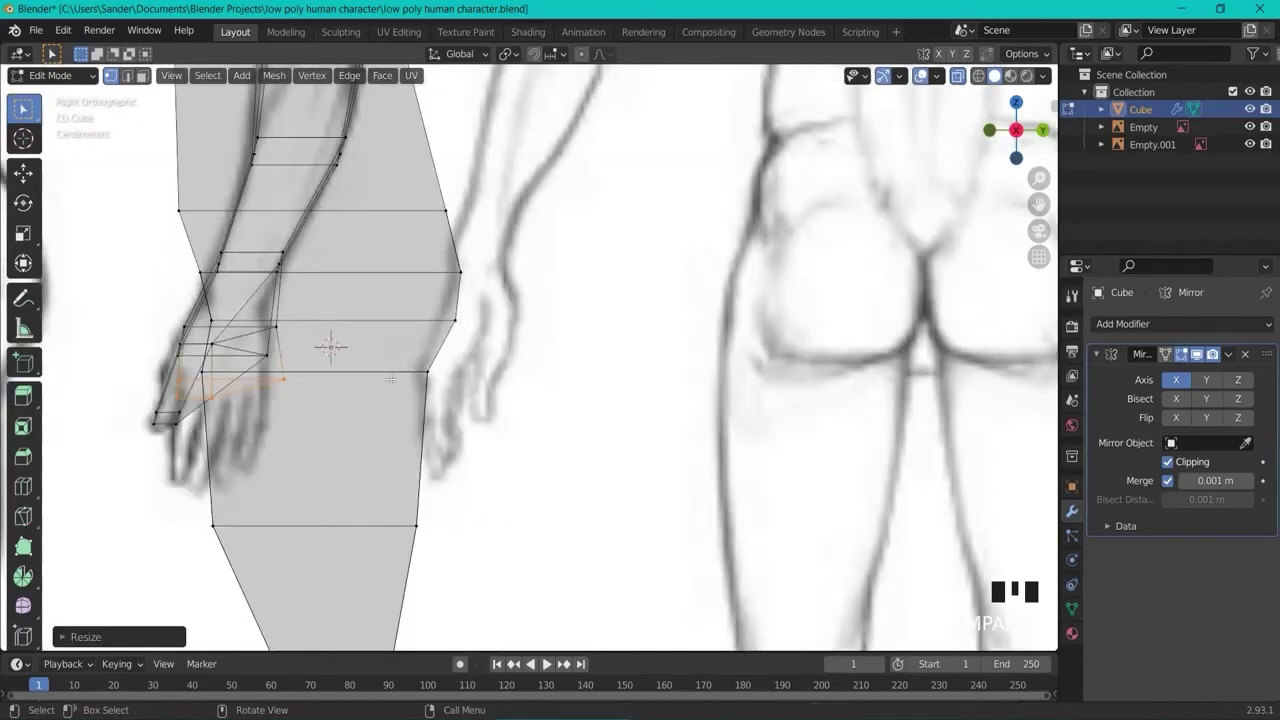
key("s")
key("y")
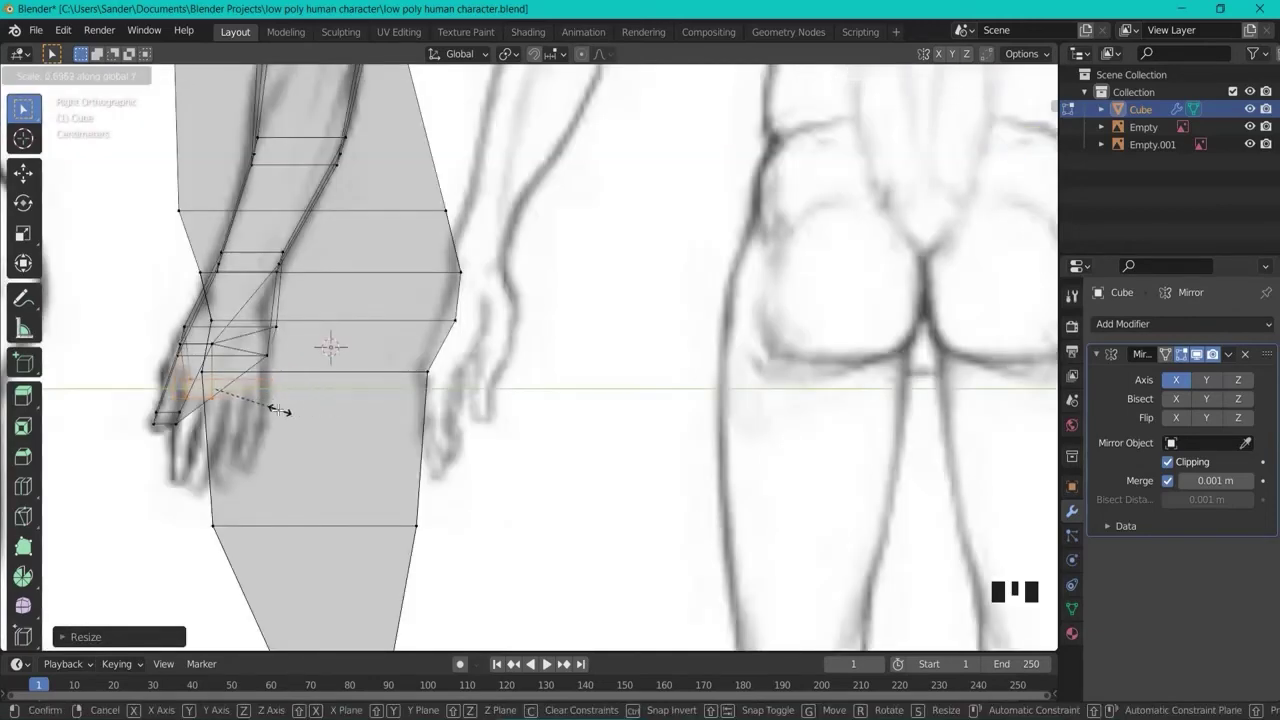
left_click(267, 410)
key("g")
key("y")
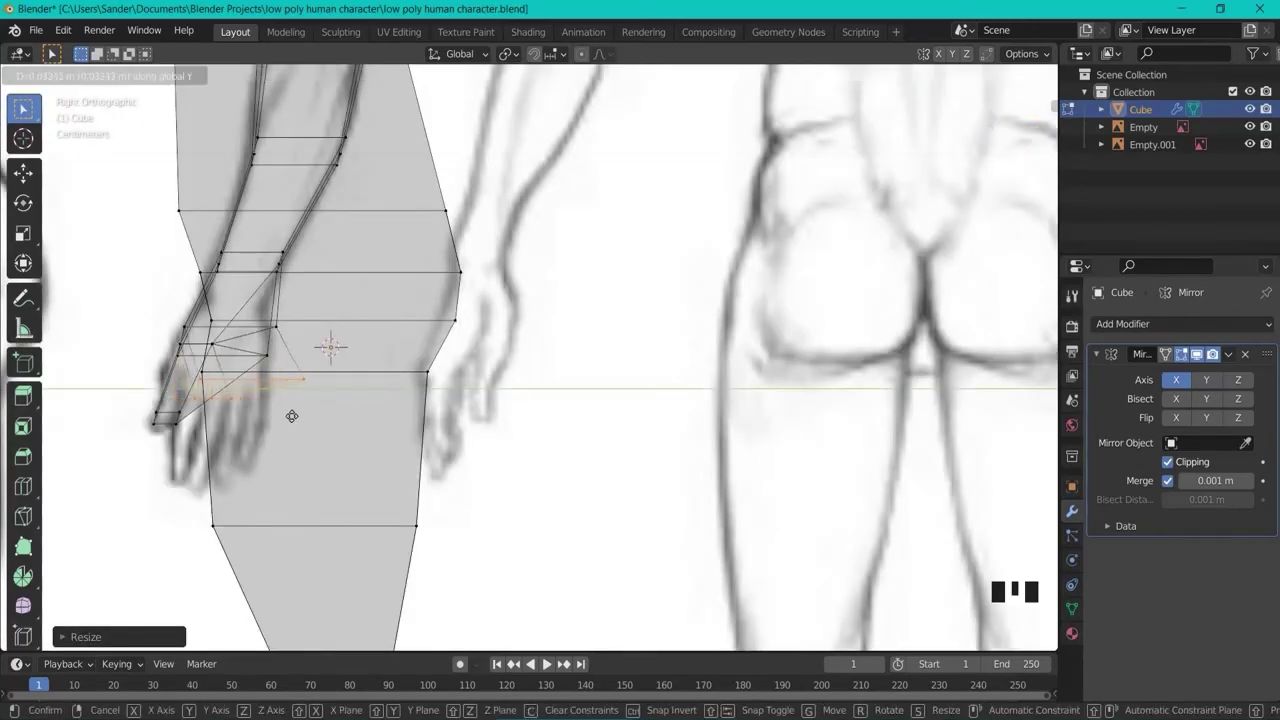
left_click(282, 417)
left_click(299, 380)
key("g")
key("y")
left_click(292, 367)
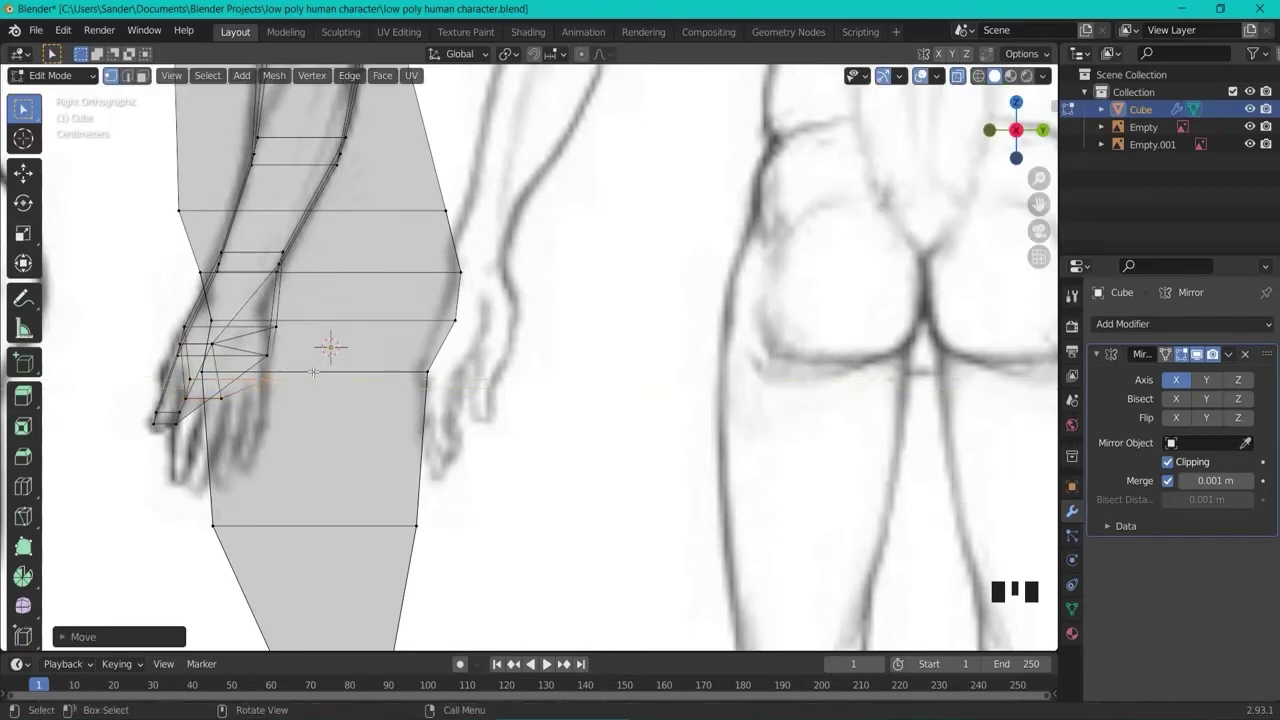
In the front view, extrude the hand's end further down, scale it down and move it along X onto the drawn fingers
key("KP_1")
key("KP_1")
left_click(534, 406)
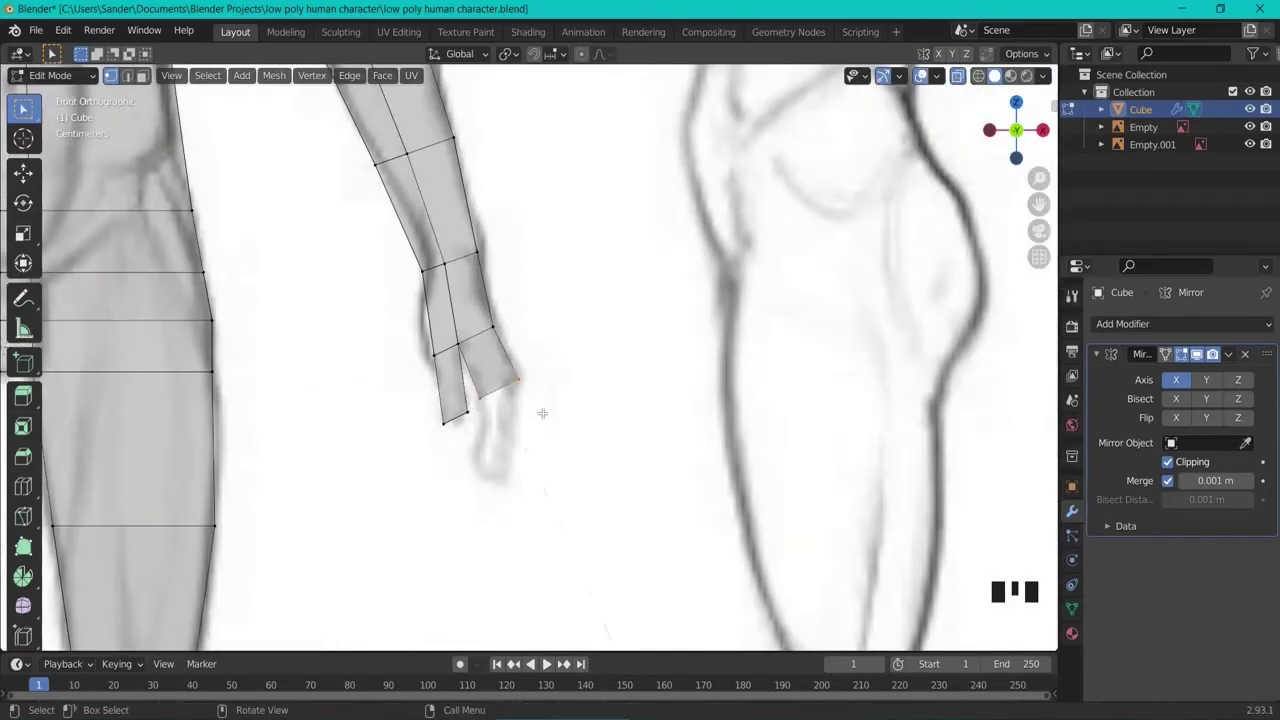
key("e")
left_click(556, 448)
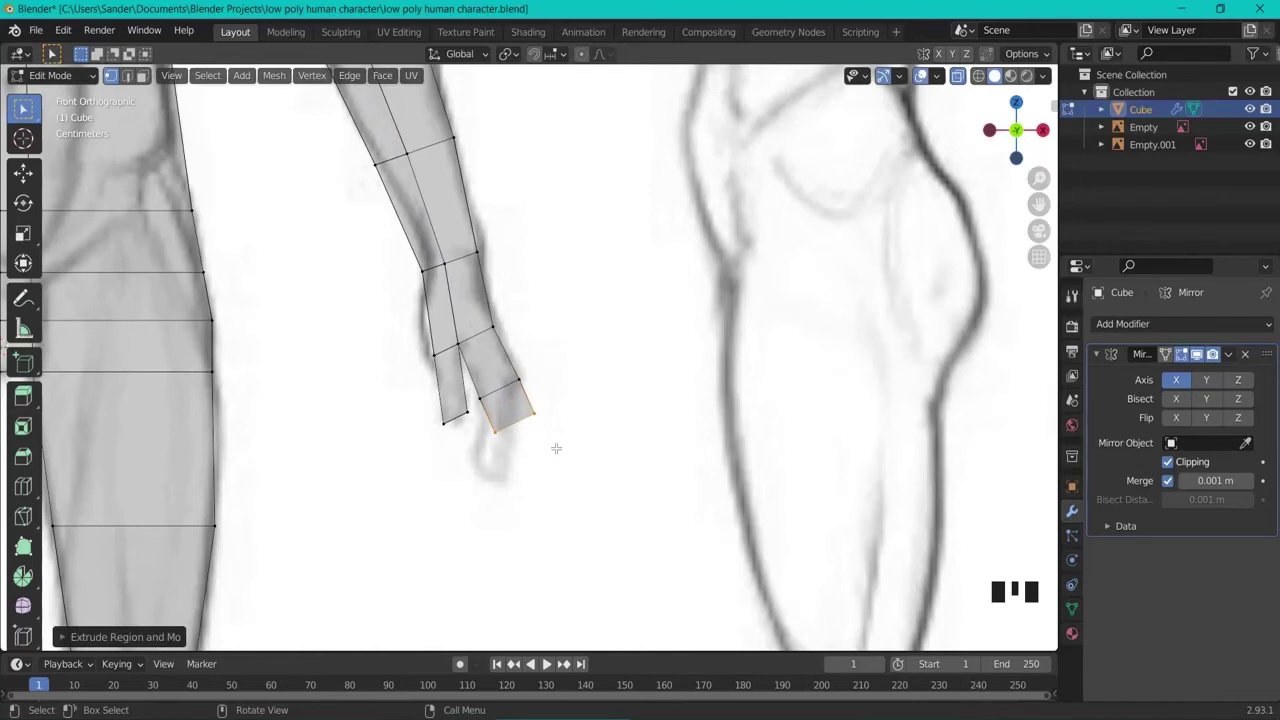
key("s")
left_click(532, 446)
key("g")
key("x")
left_click(514, 448)
In the side view, move the finger section's vertices slightly along Y to follow the drawn hand
left_click_drag(470, 368, 544, 448)
key("KP_3")
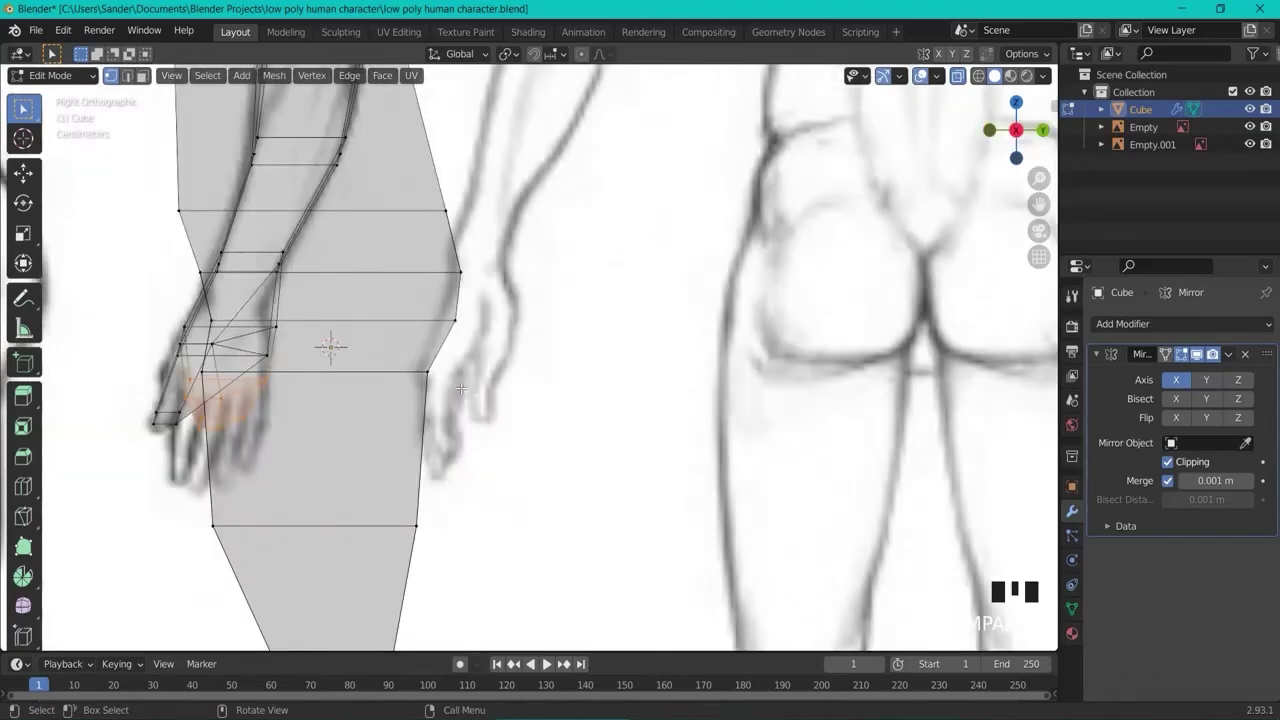
key("g")
key("y")
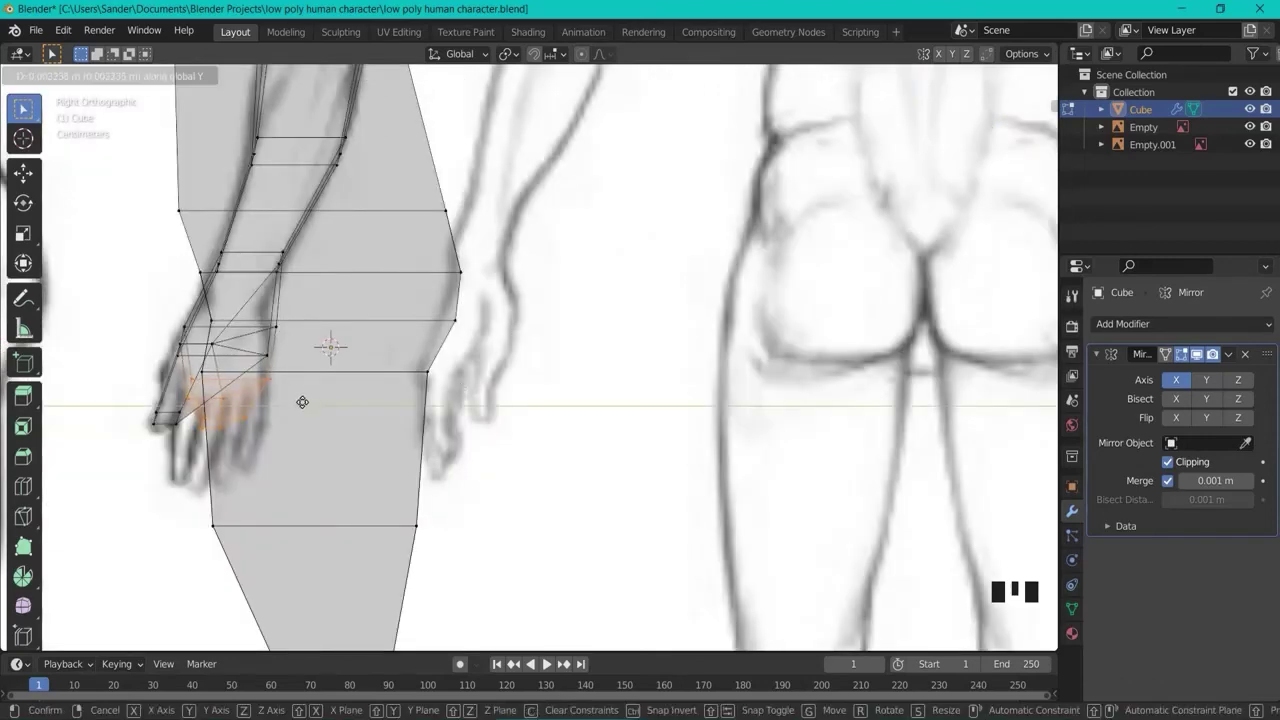
left_click(300, 403)
Turn off X-ray display and switch the character to Object Mode
middle_click_drag(218, 420, 480, 408)
left_click(520, 386)
scroll(446, 392, "down", 8)
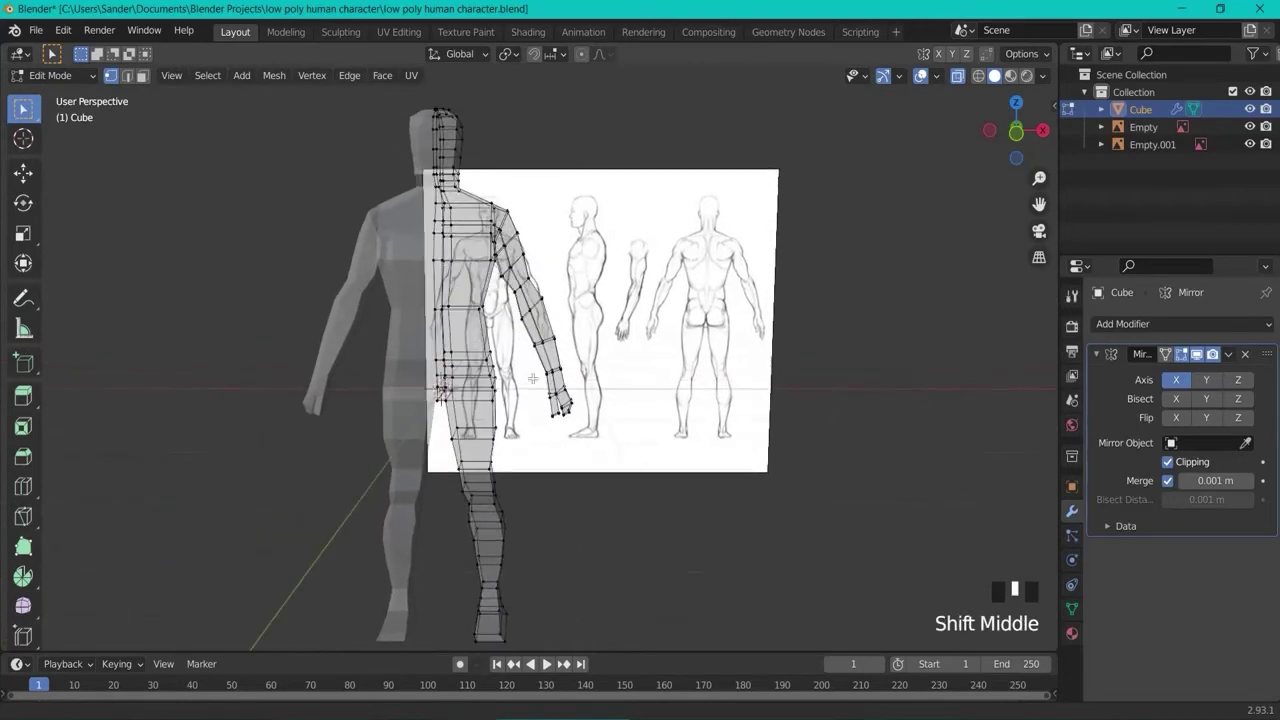
left_click(957, 77)
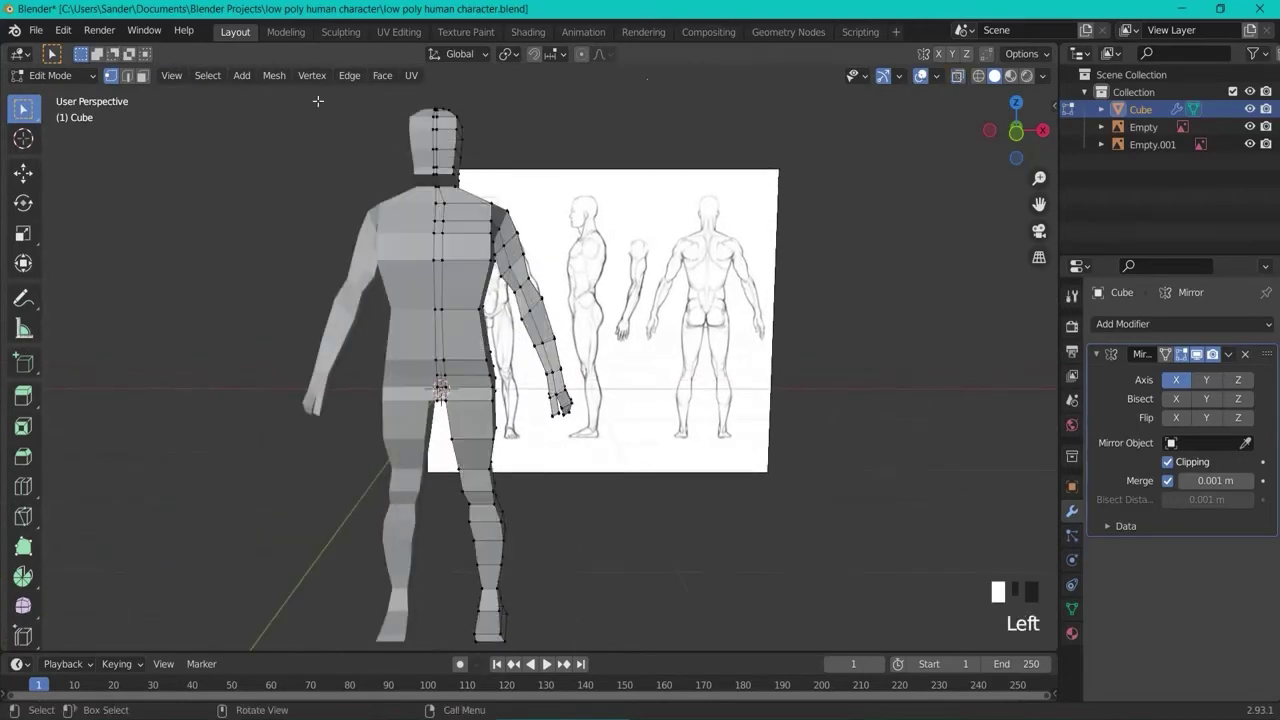
left_click(52, 75)
left_click(61, 95)
Hide both reference images, Empty and Empty.001, to view the character alone
left_click(686, 288)
middle_click_drag(686, 288, 771, 170)
left_click(771, 170)
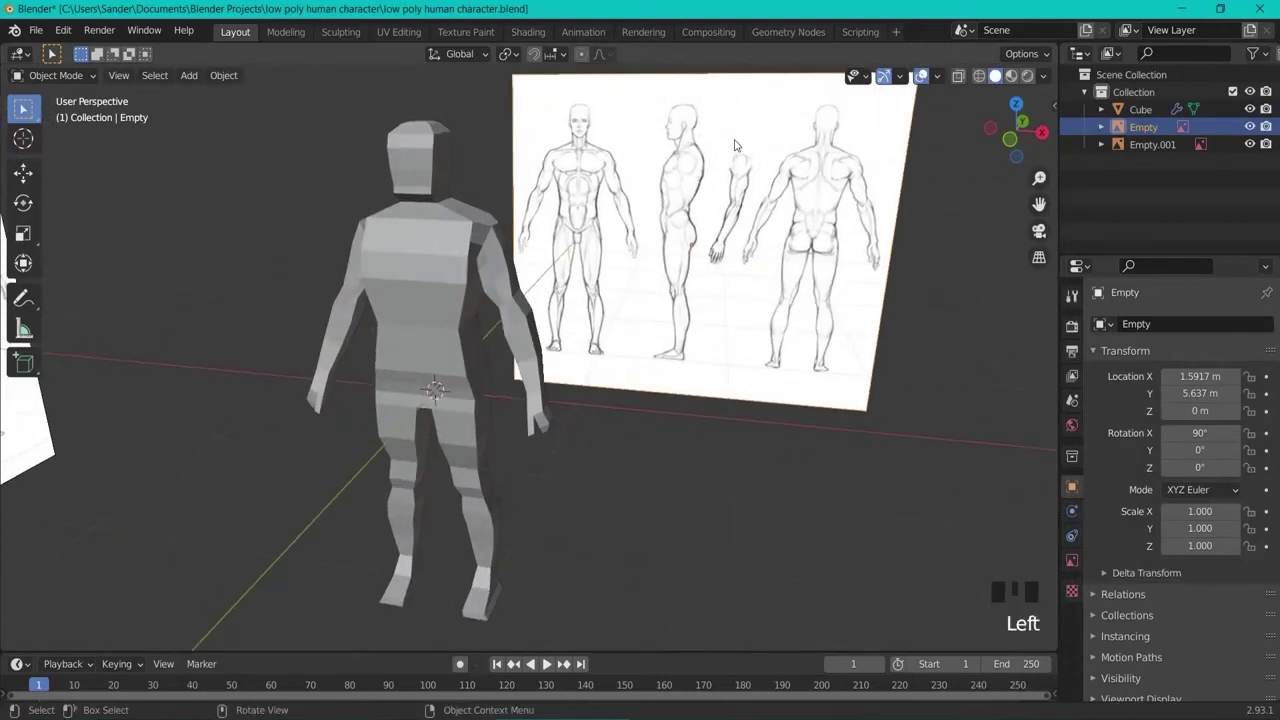
left_click(1250, 127)
left_click(1250, 144)
Select the character mesh and apply its Mirror modifier
middle_click_drag(820, 330, 928, 391)
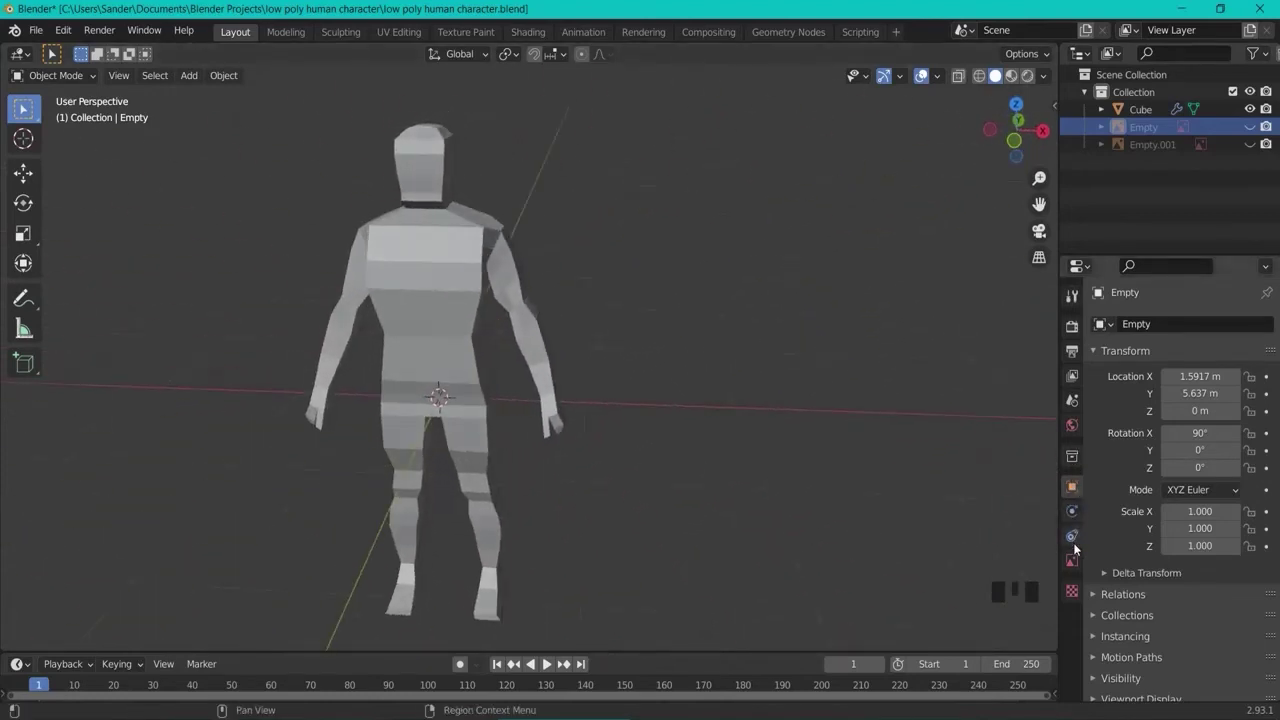
left_click(369, 245)
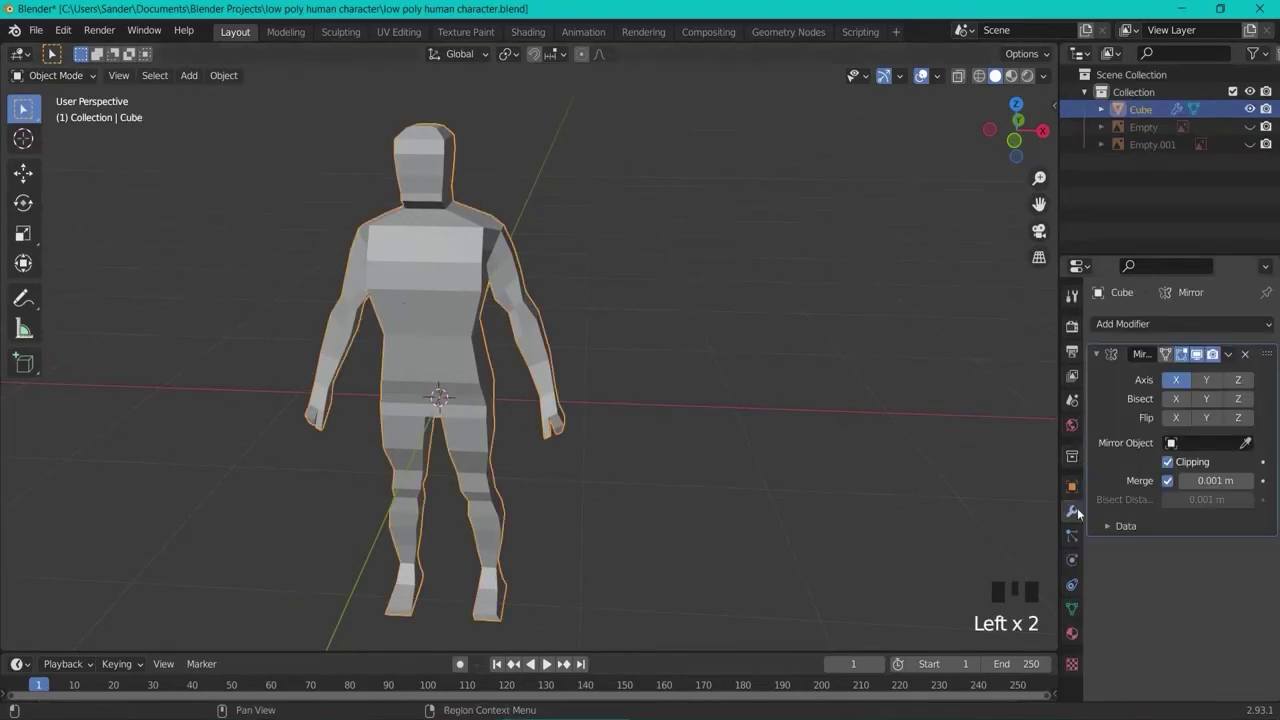
left_click(1228, 355)
left_click(1165, 376)
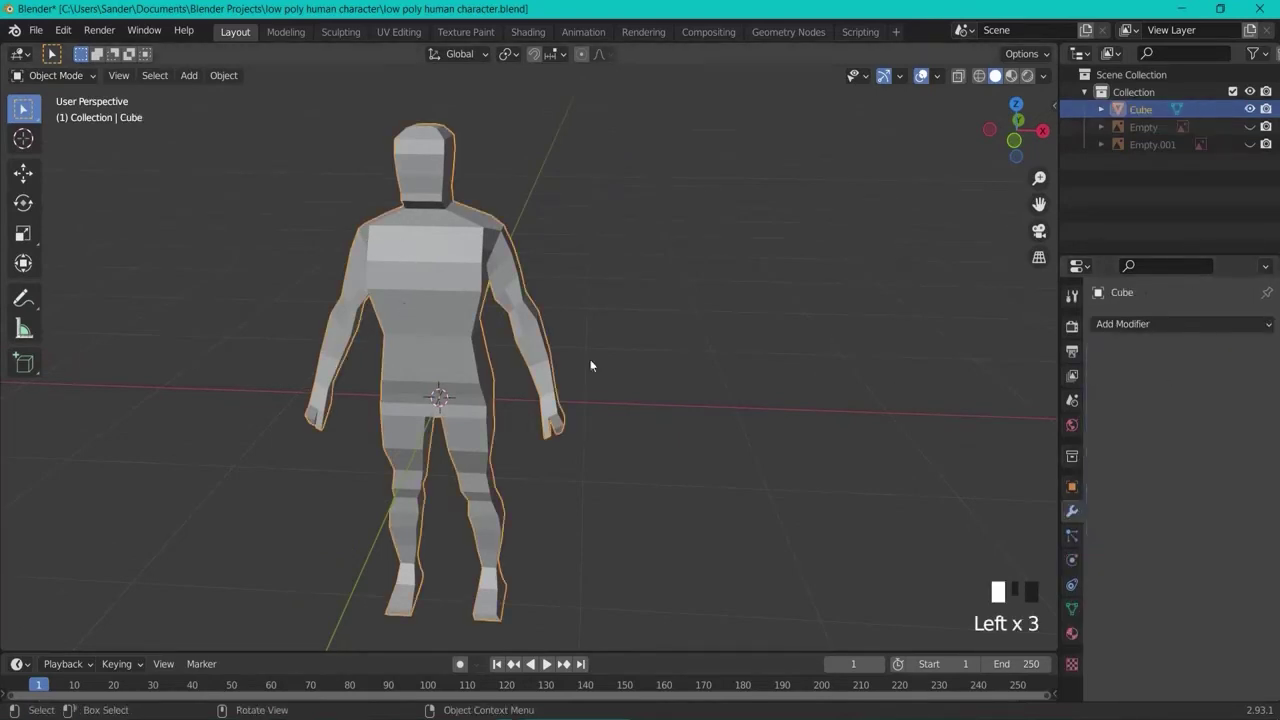
Show both reference images, enable X-ray and move Empty.001 along Y to about 0.18 m, aligning its side-view body with the model
left_click(1249, 128)
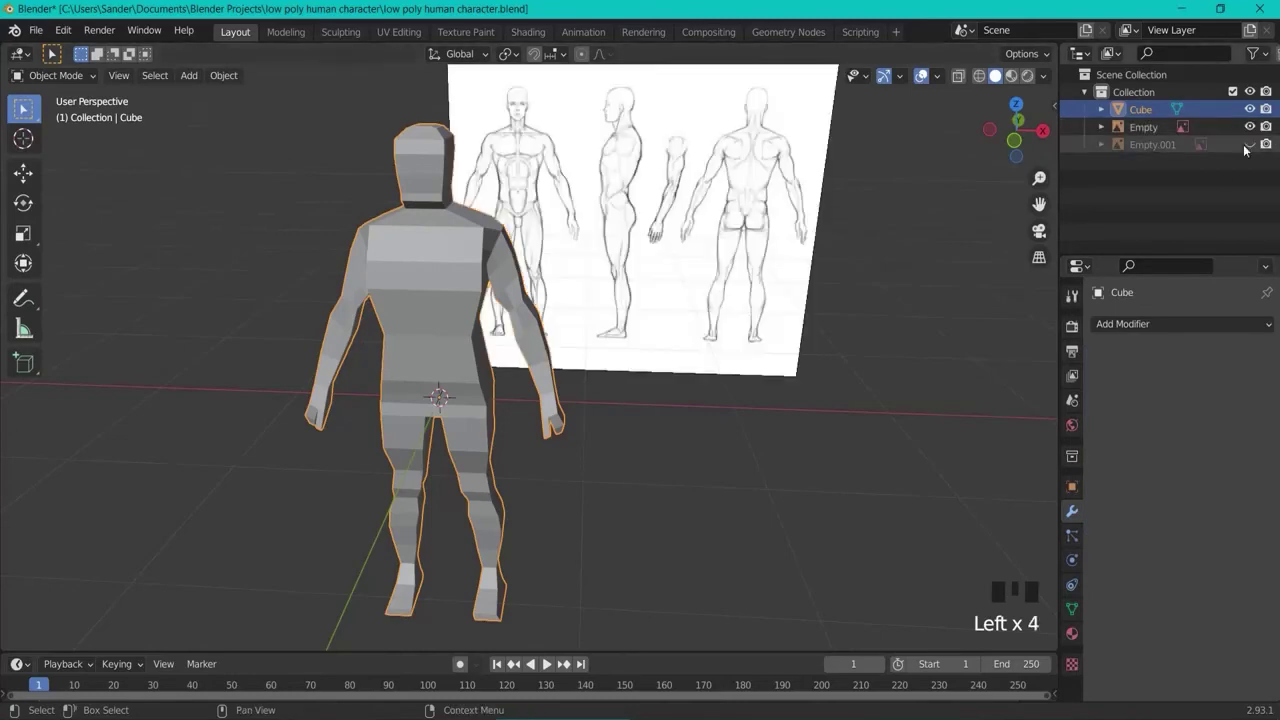
key("KP_1")
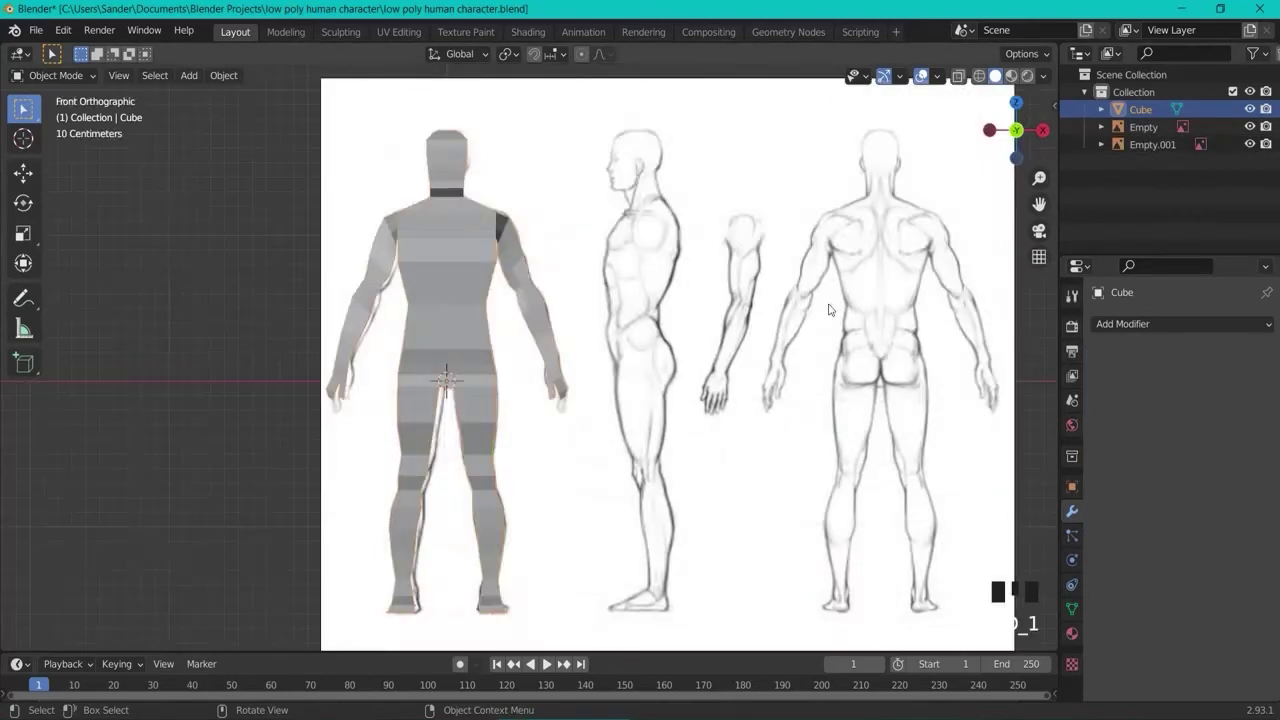
key("KP_3")
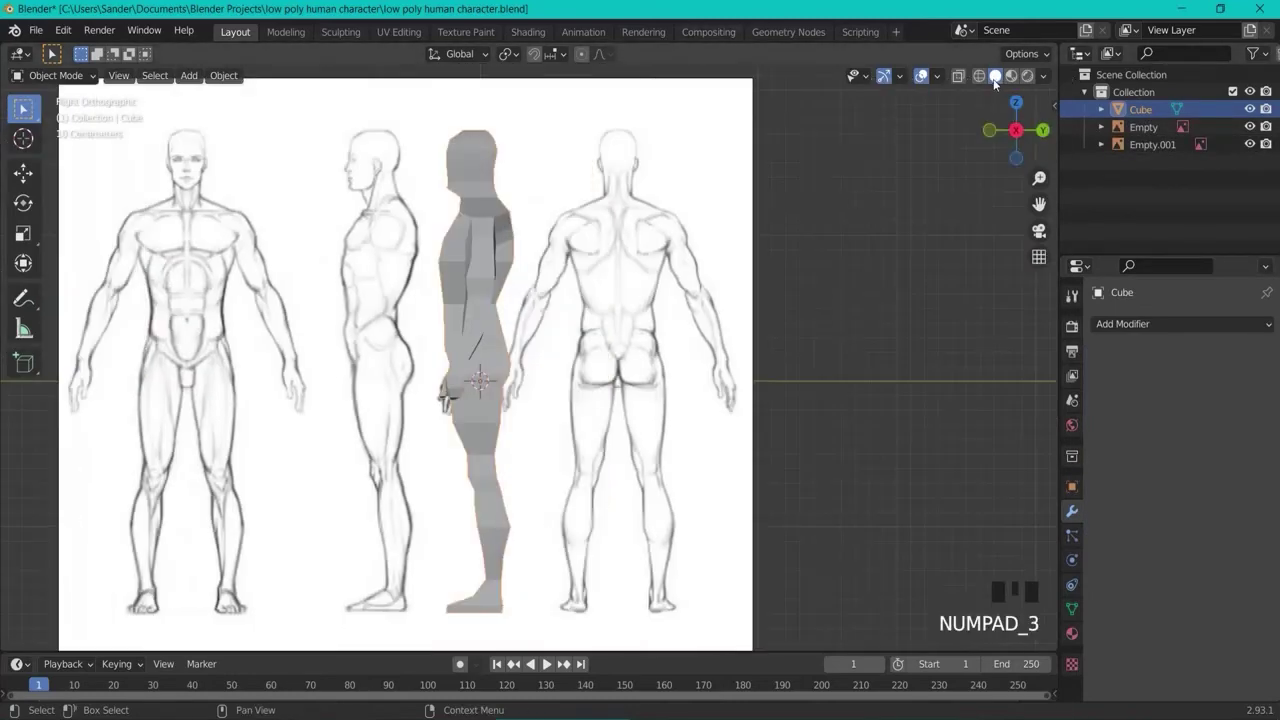
left_click(956, 77)
left_click(618, 145)
key("g")
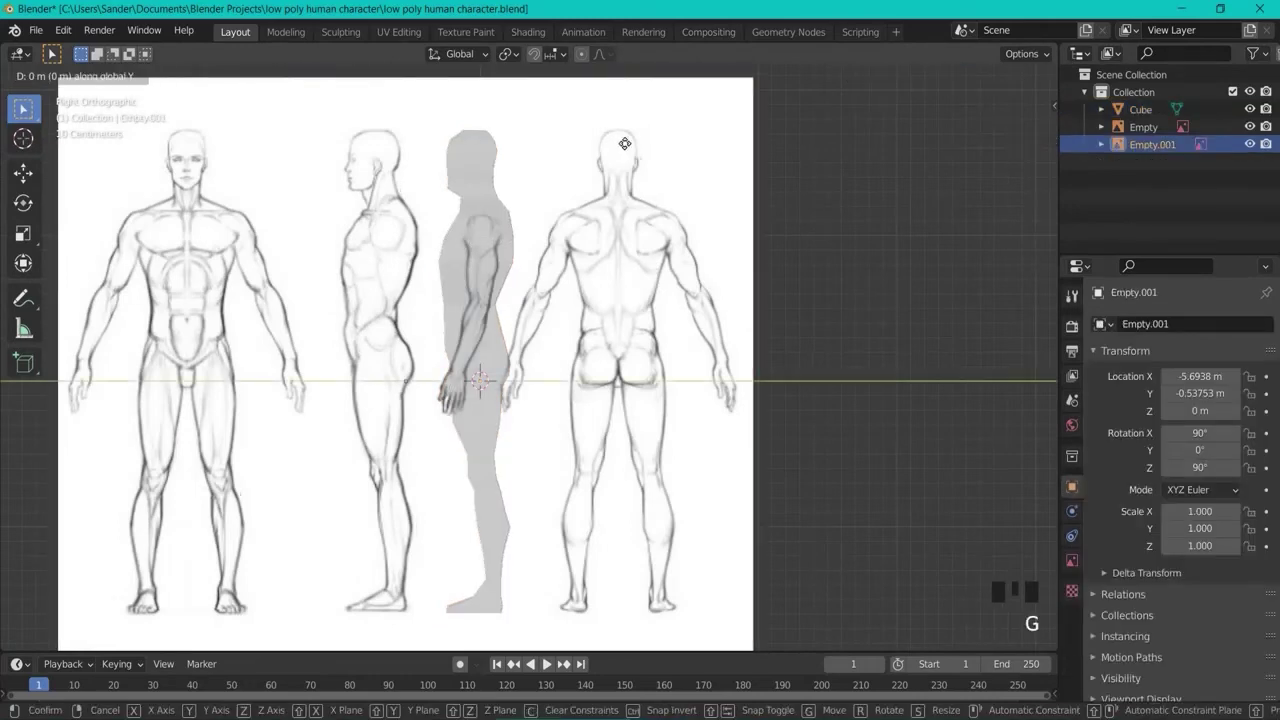
left_click(723, 146)
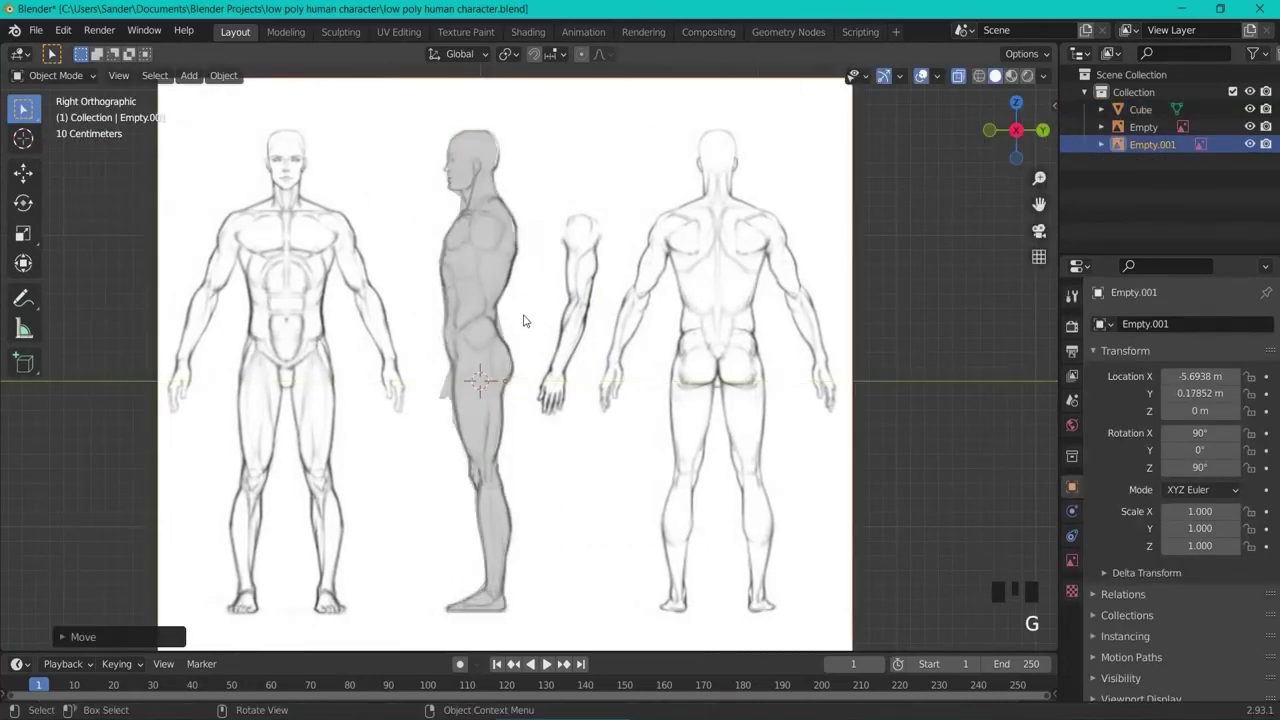
scroll(430, 393, "up", 6)
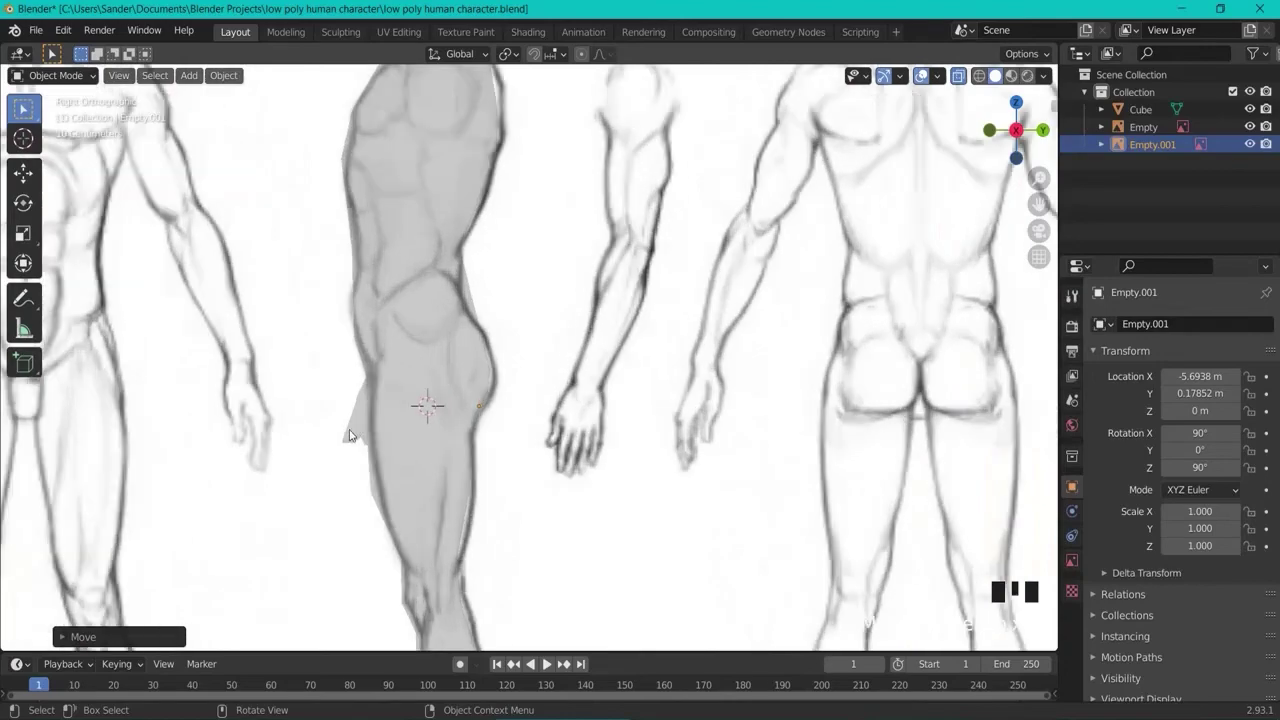
Turn off X-ray display and hide both reference images, Empty and Empty.001
middle_click_drag(330, 453, 315, 479)
scroll(316, 480, "up", 5)
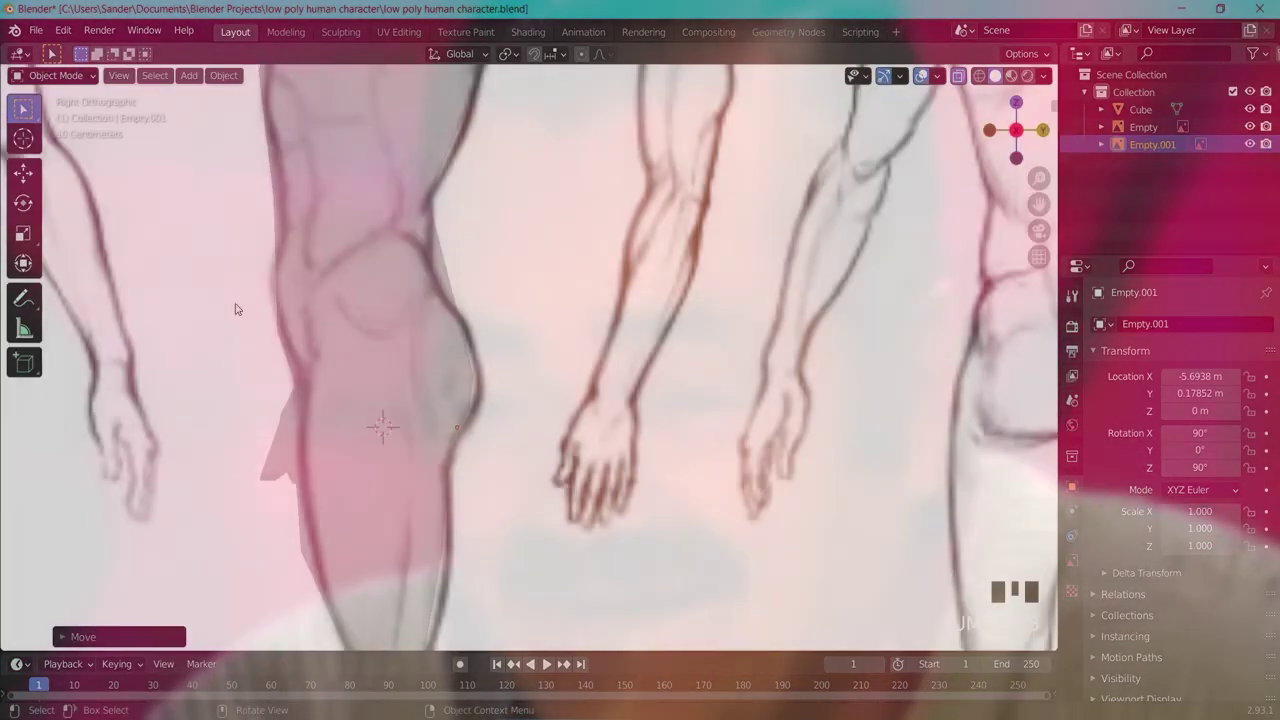
key("KP_1")
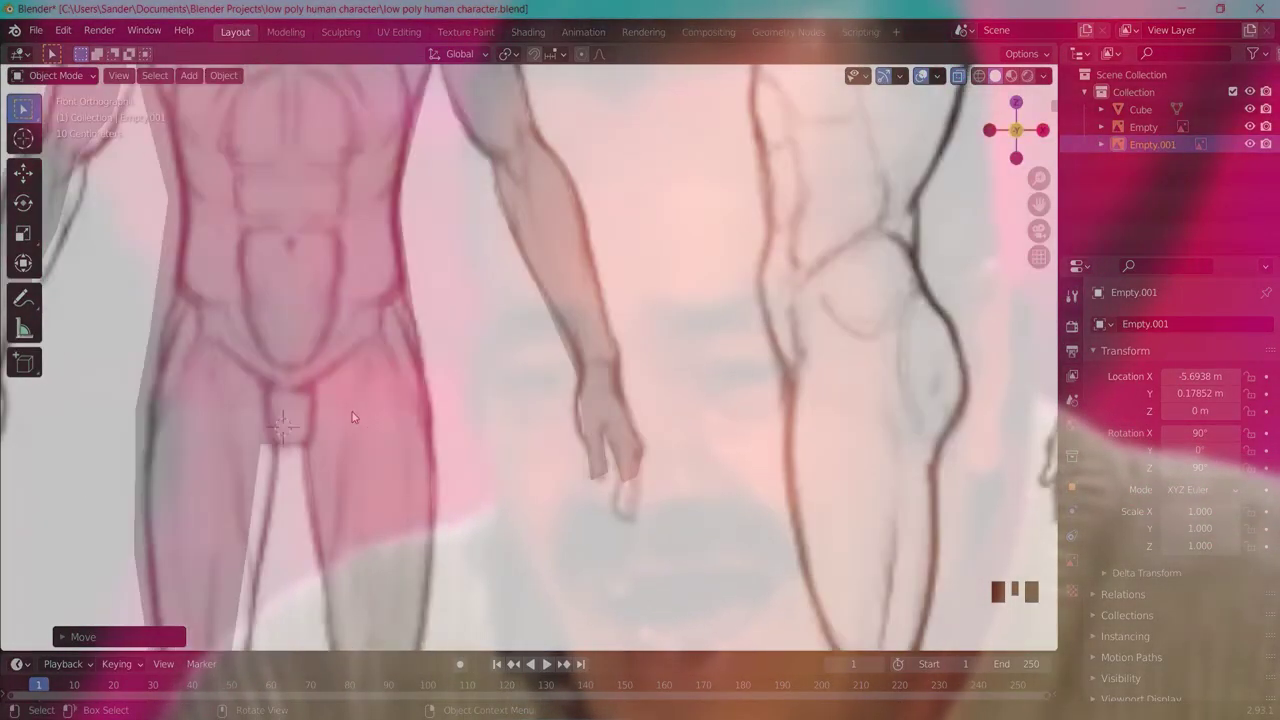
middle_click_drag(500, 386, 853, 270)
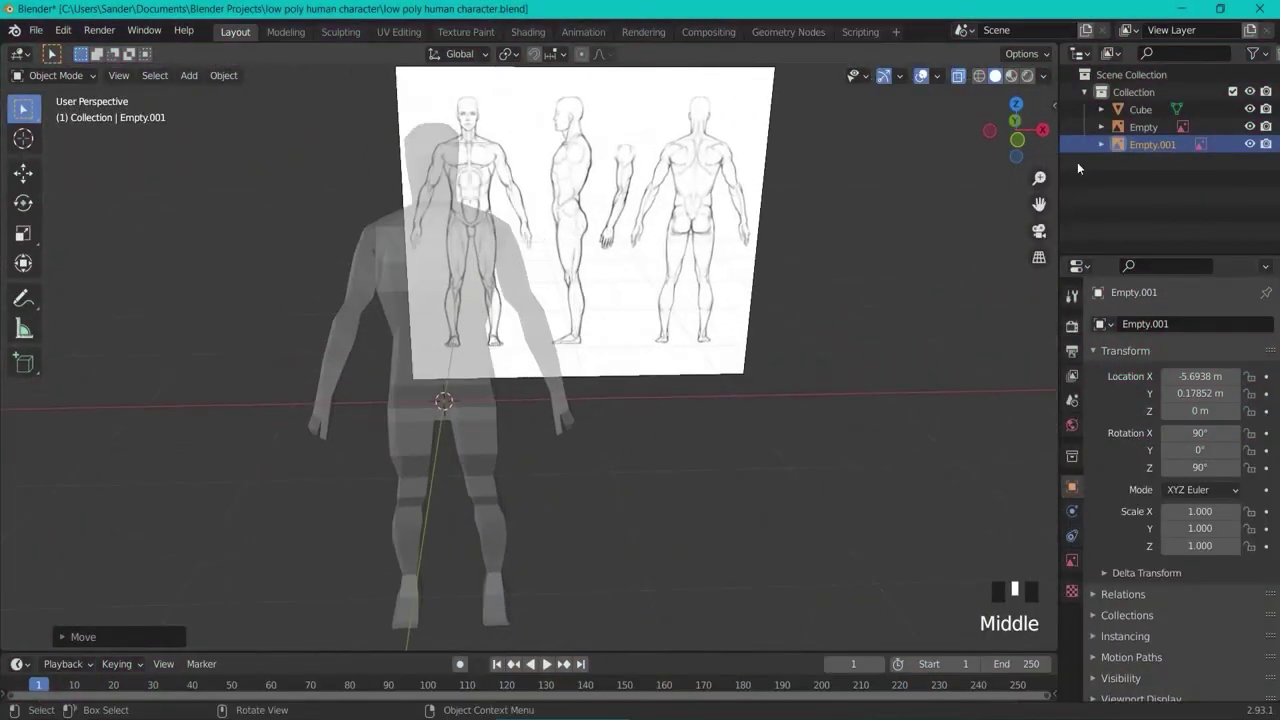
left_click(956, 77)
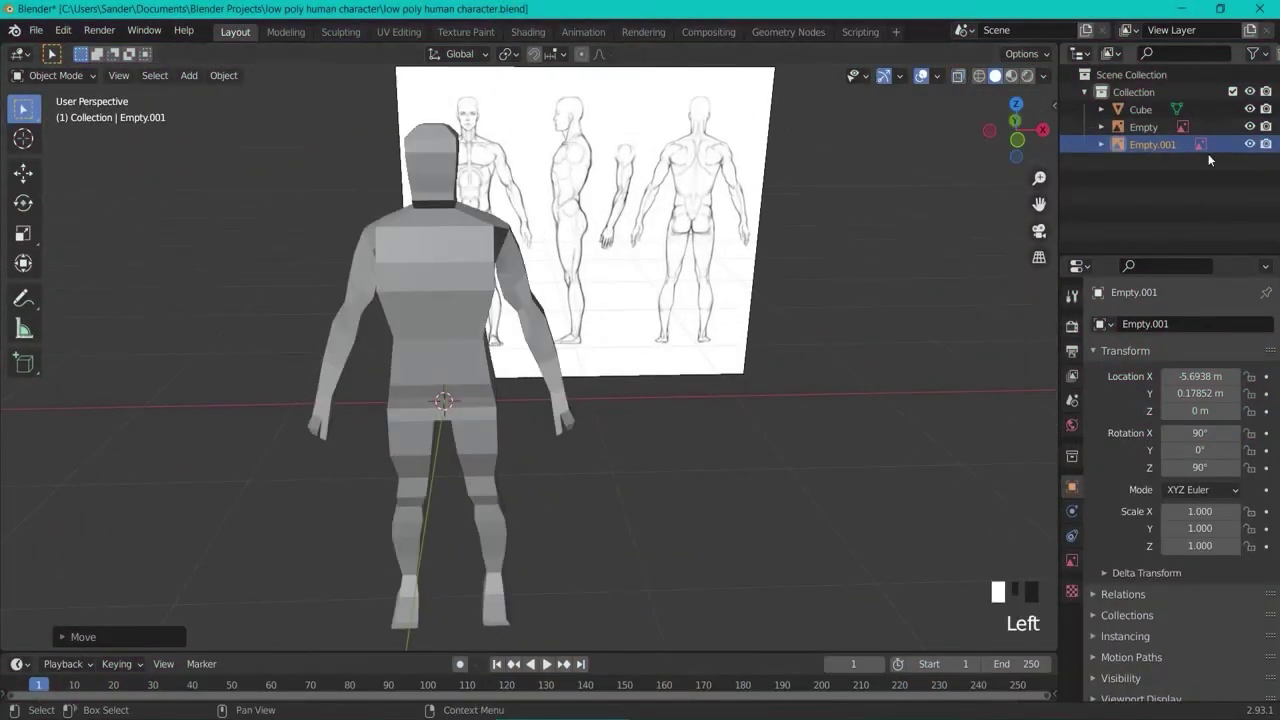
left_click(1249, 144)
middle_click_drag(800, 285, 698, 277)
Select the character mesh and add a Subdivision Surface modifier to it
left_click(415, 237)
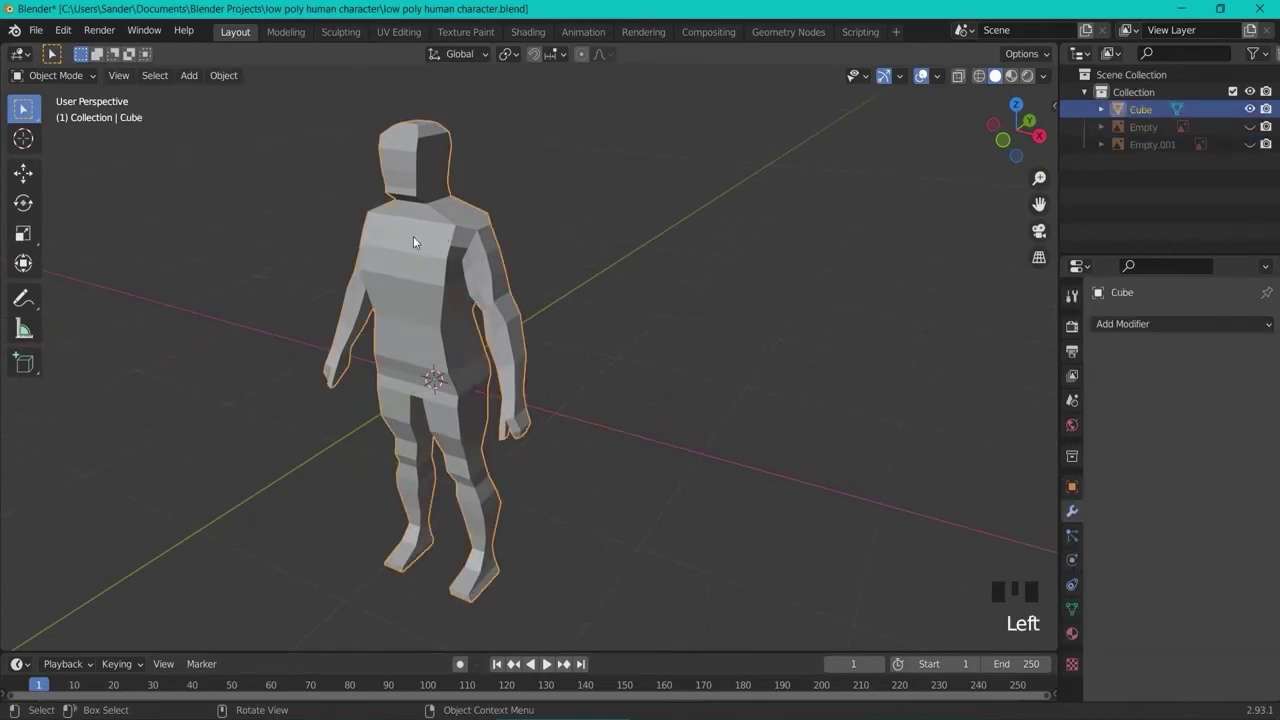
left_click(1073, 512)
left_click(1136, 324)
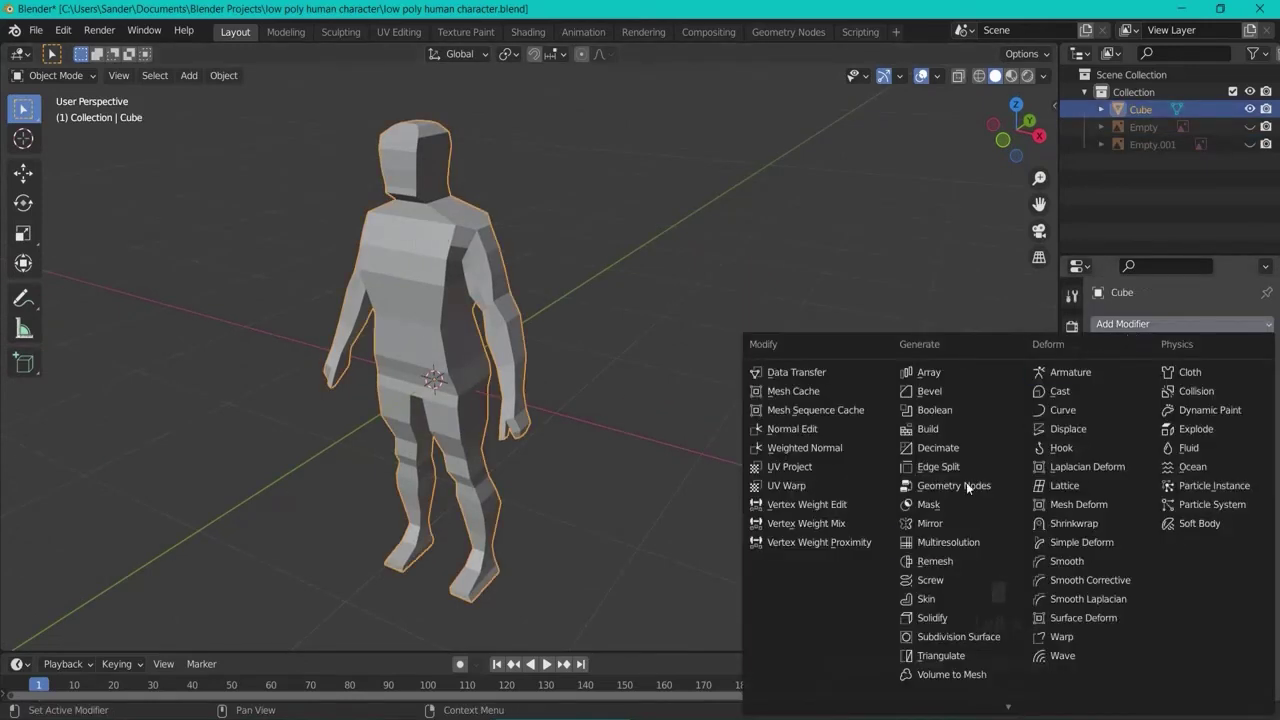
left_click(935, 636)
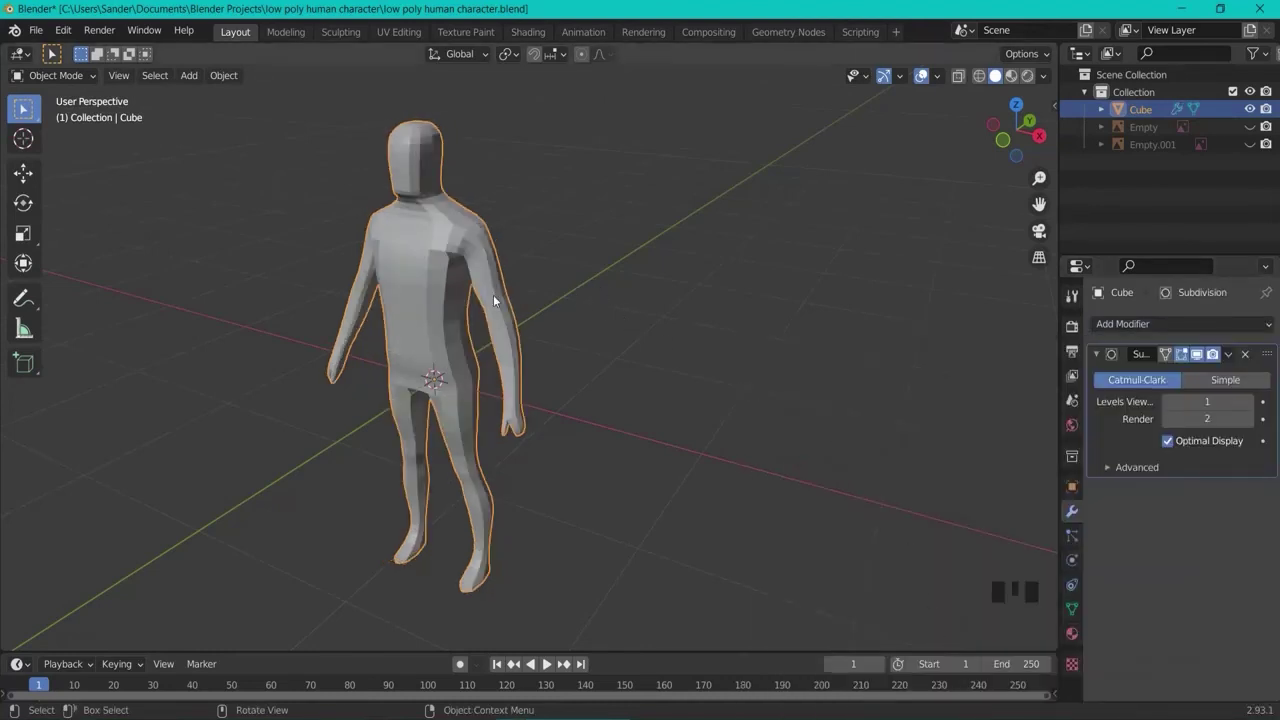
Compare higher viewport subdivision levels, return to level 1, apply the Subdivision modifier and deselect the character
middle_click_drag(487, 269, 520, 290)
left_click(1248, 401)
left_click(1248, 401)
left_click(1166, 401)
left_click(1166, 401)
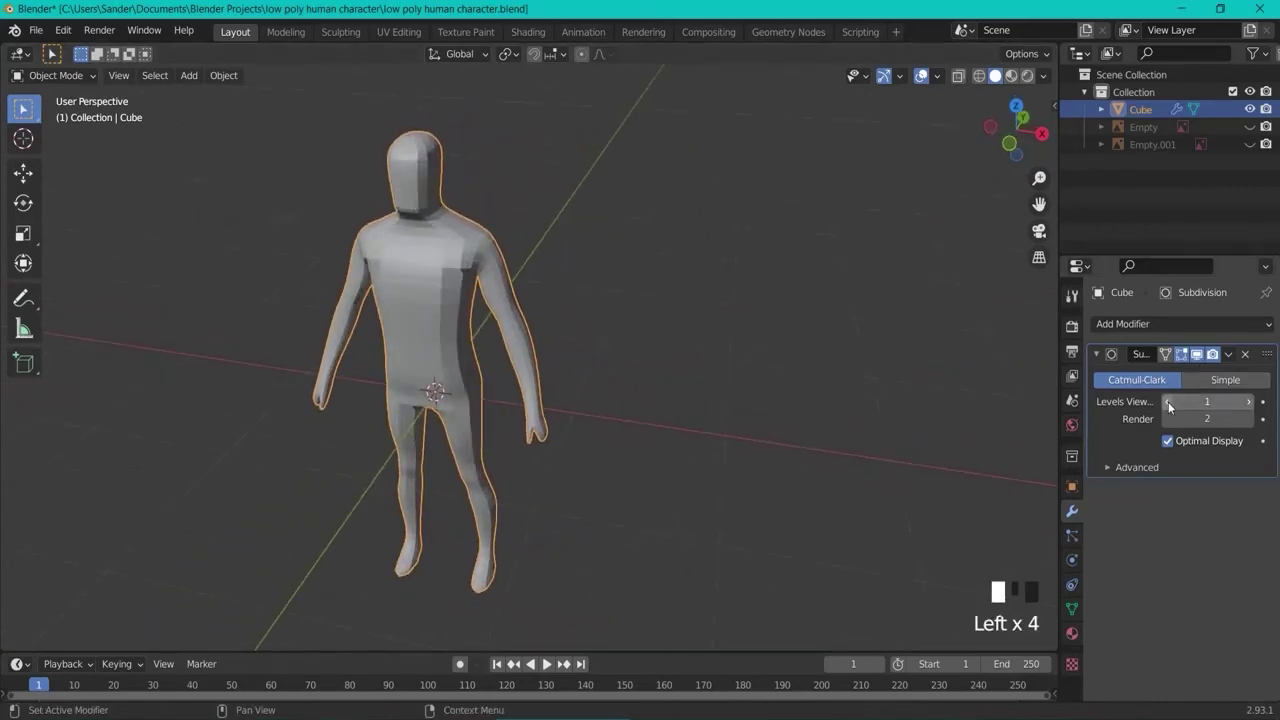
left_click(1228, 354)
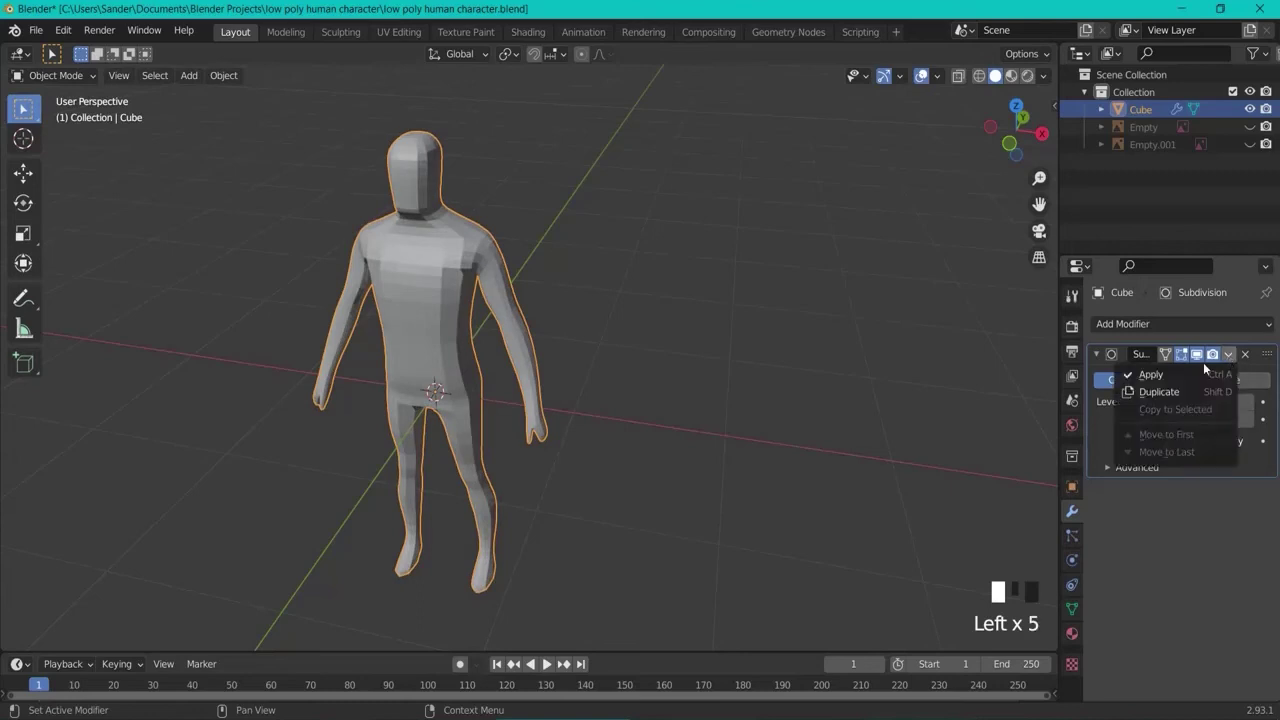
left_click(1150, 378)
left_click(633, 304)
Try Shade Smooth on the subdivided character
middle_click_drag(538, 275, 571, 277)
right_click(432, 268)
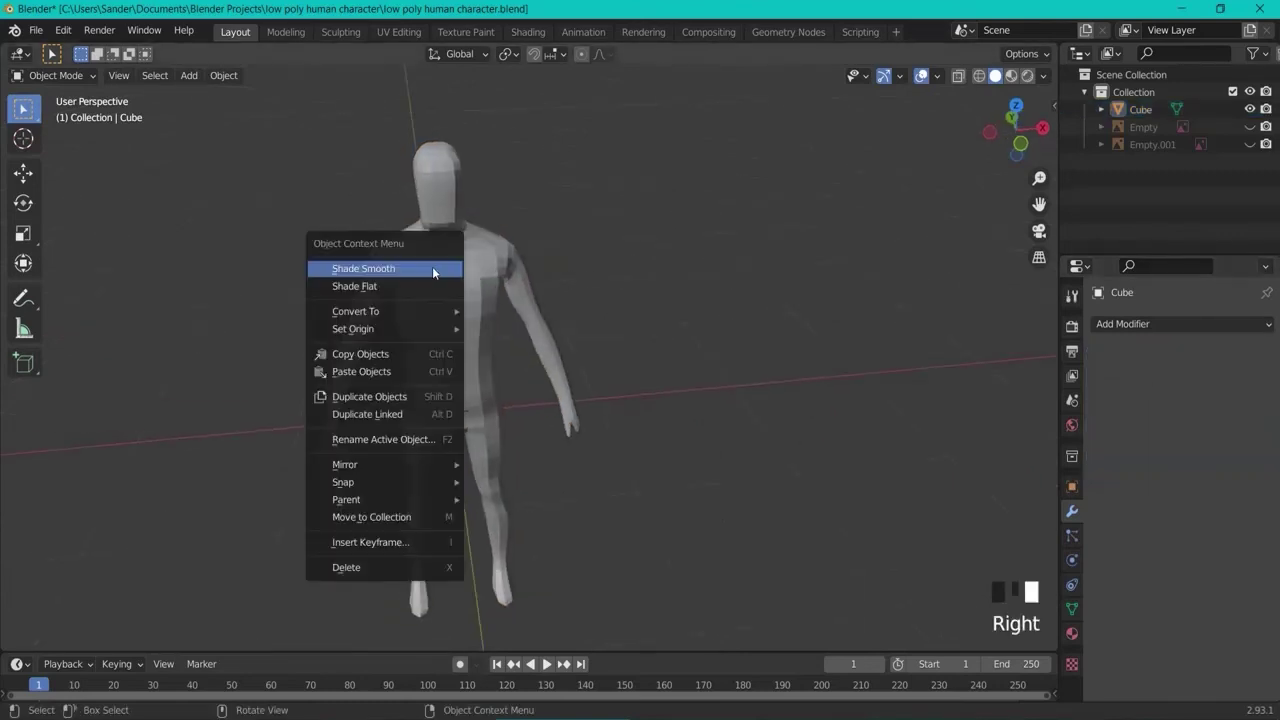
left_click(470, 268)
right_click(433, 268)
left_click(433, 266)
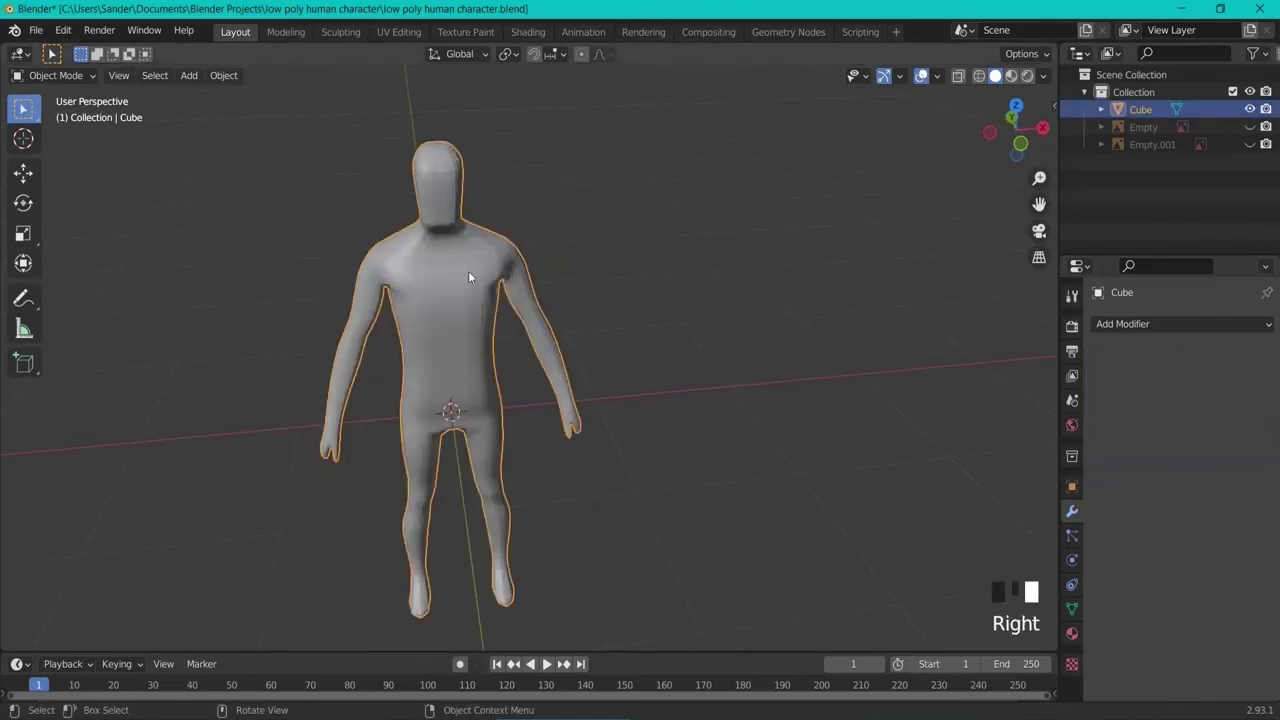
left_click(421, 228)
mouse_move(421, 228)
middle_mouse_down()
mouse_move(586, 251)
mouse_move(650, 232)
mouse_move(567, 197)
mouse_move(405, 232)
middle_mouse_up()
Undo the smooth shading on the character
key("ctrl+z")
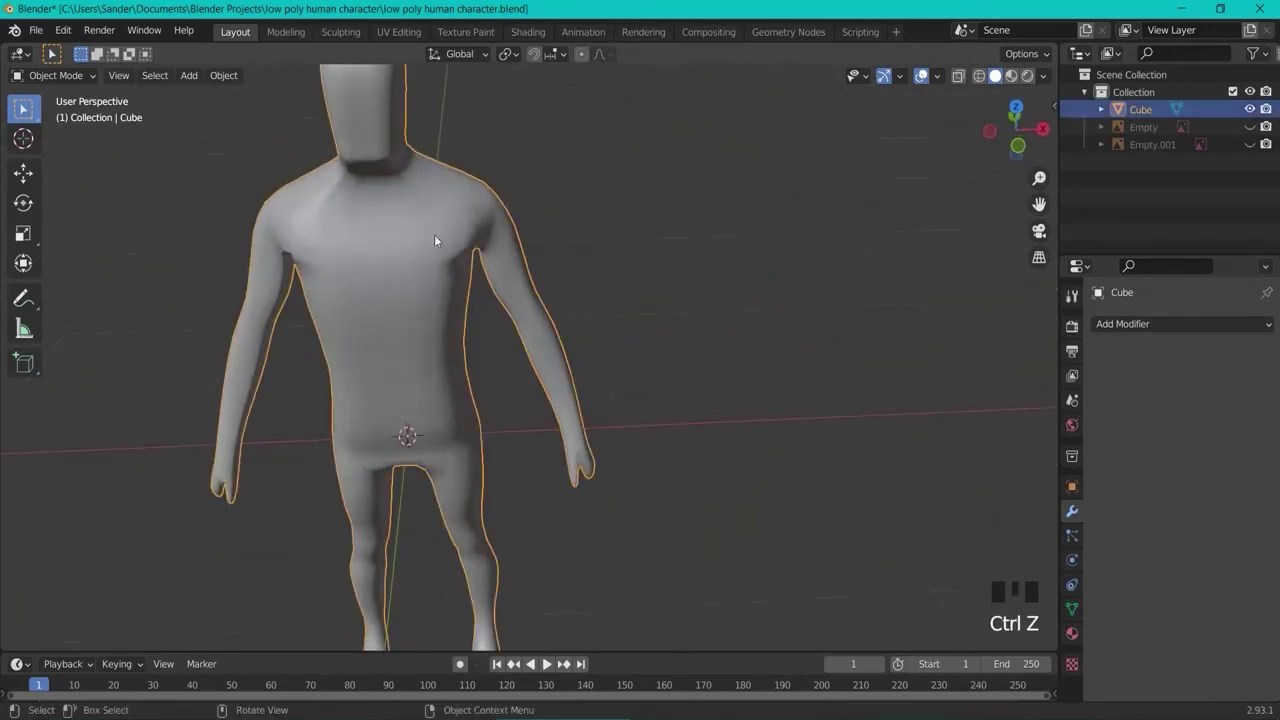
key("ctrl+z")
key("ctrl+z")
mouse_move(716, 254)
middle_mouse_down()
mouse_move(743, 251)
mouse_move(714, 305)
mouse_move(761, 268)
middle_mouse_up()
Show both reference images, Empty and Empty.001, and select the character mesh
left_click(1249, 127)
left_click(1249, 144)
left_click(423, 279)
key("KP_1")
middle_click_drag(665, 282, 600, 340)
scroll(600, 340, "down", 2)
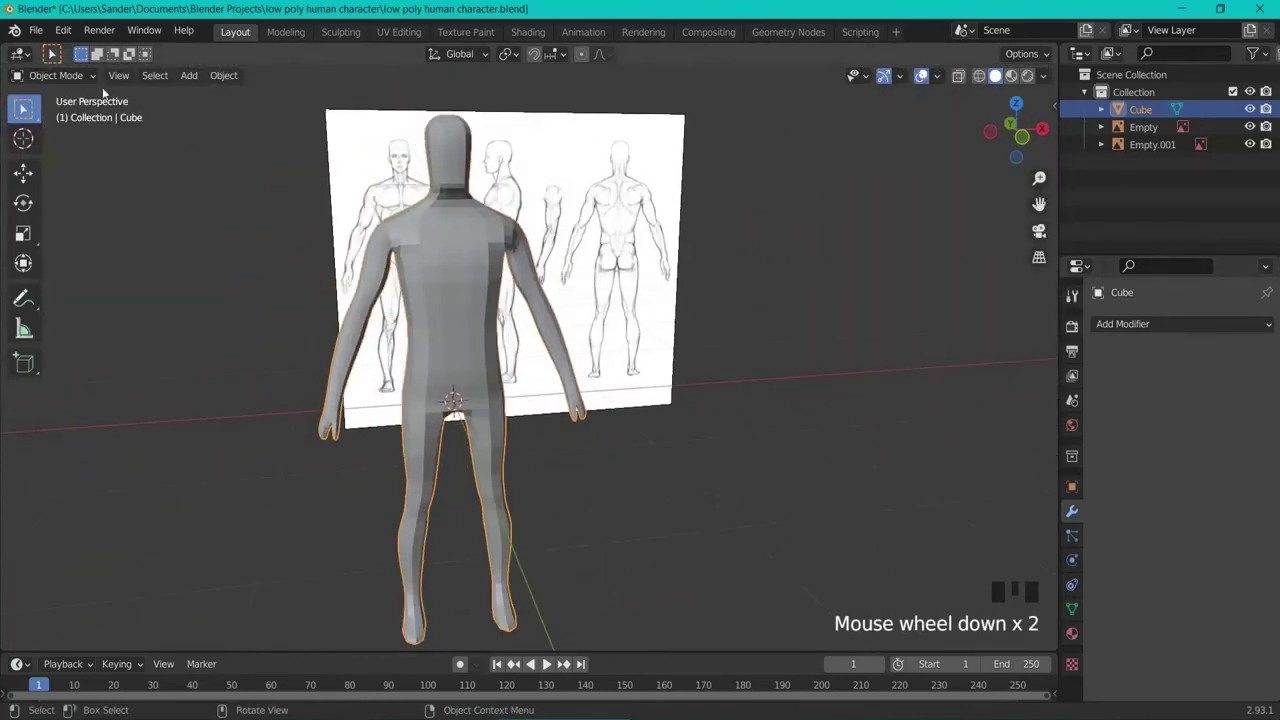
Switch the viewport to Material Preview shading and set the character material's Base Color to red
left_click(1073, 632)
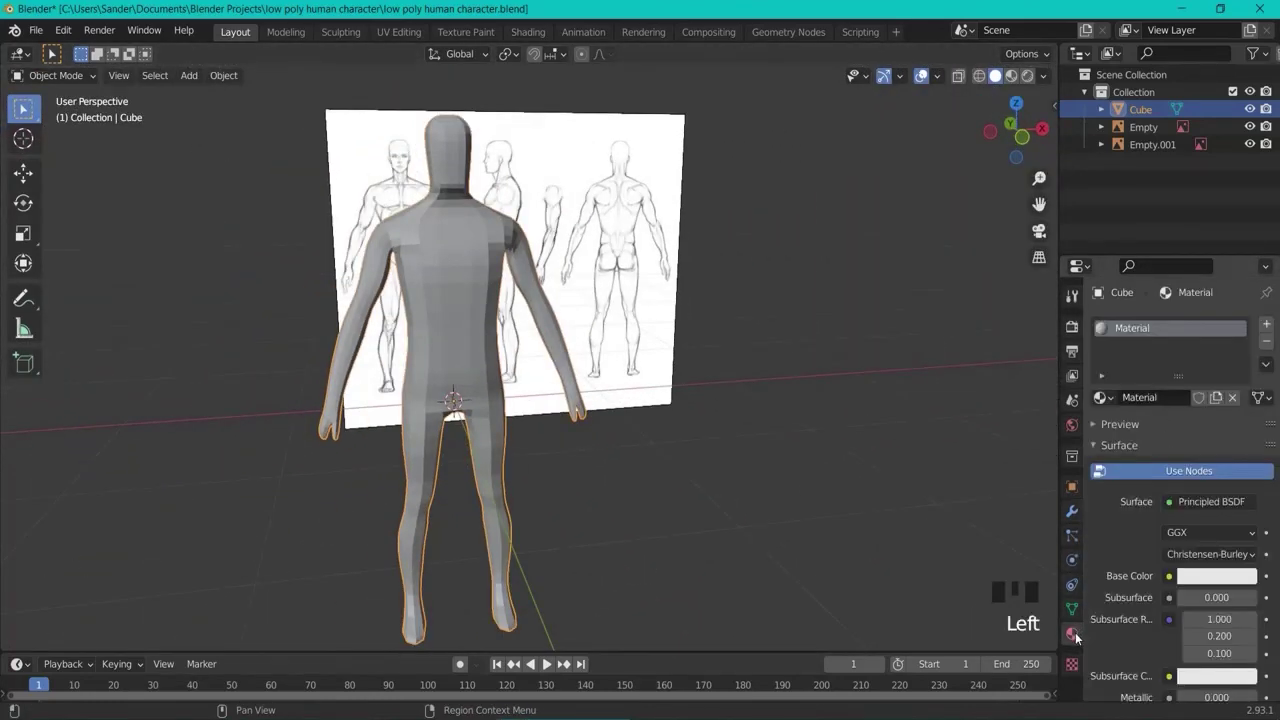
left_click(1010, 76)
middle_click_drag(442, 270, 348, 256)
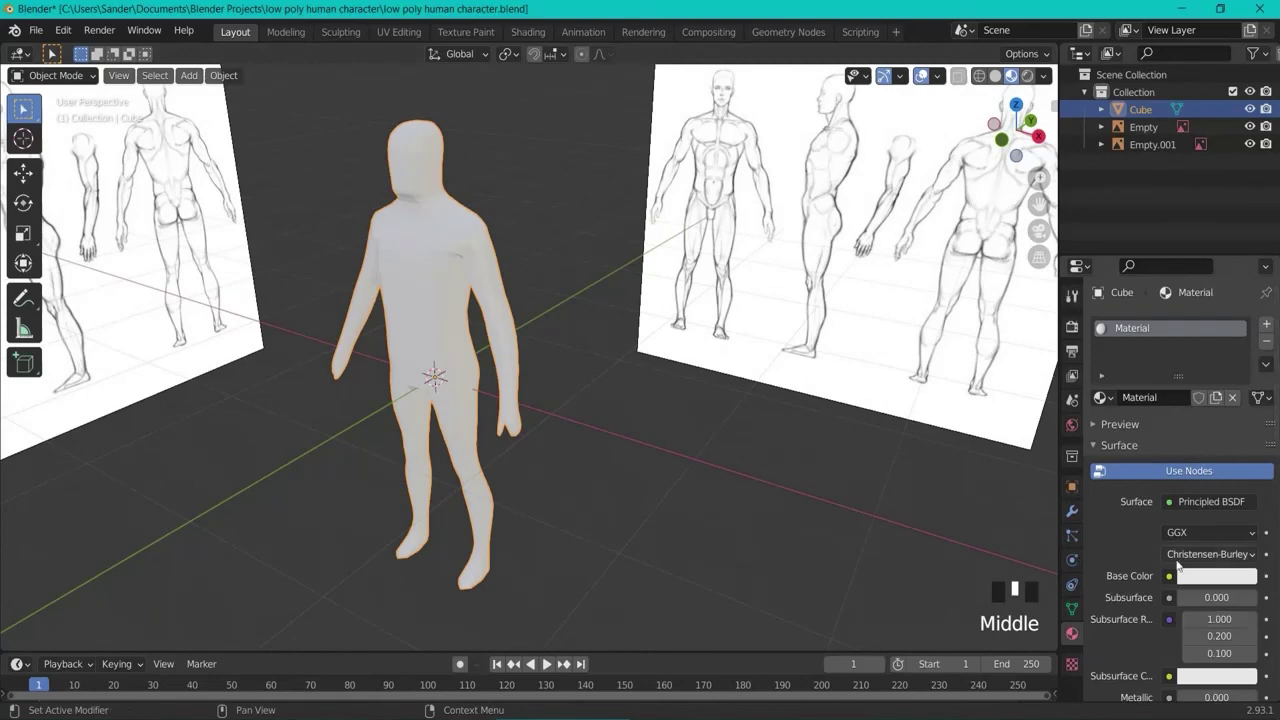
left_click(1216, 580)
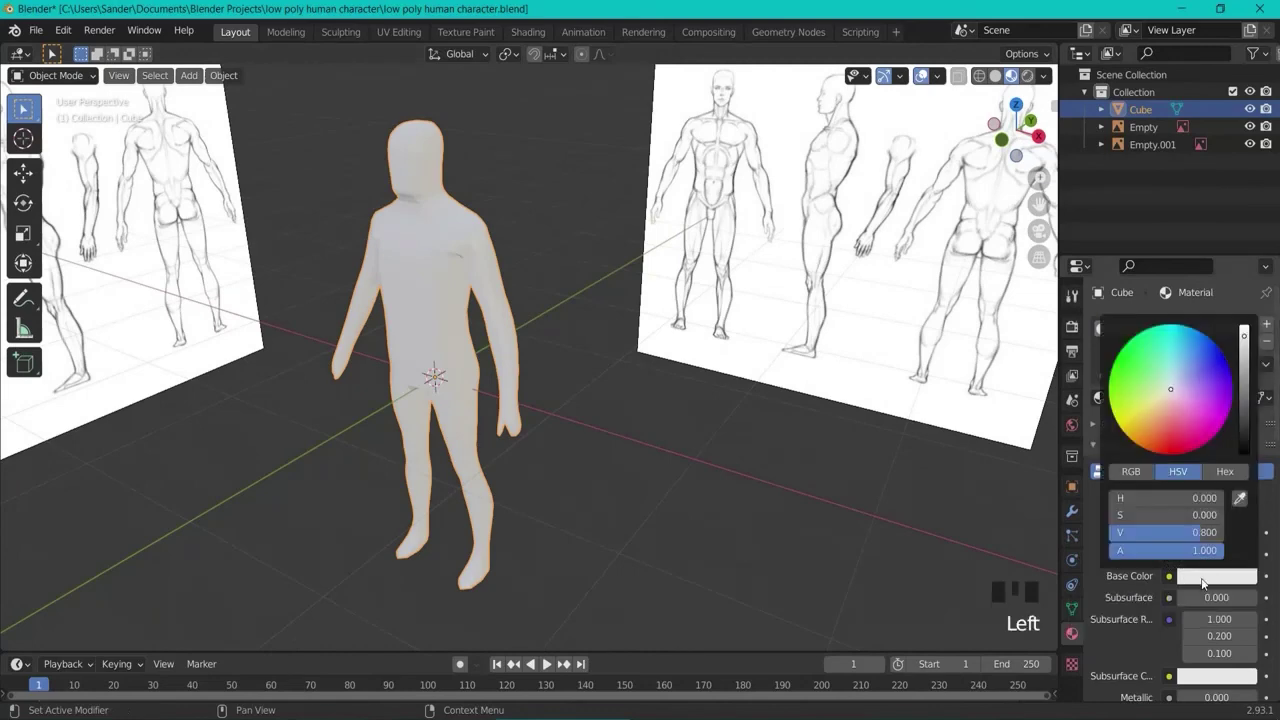
left_click(1162, 449)
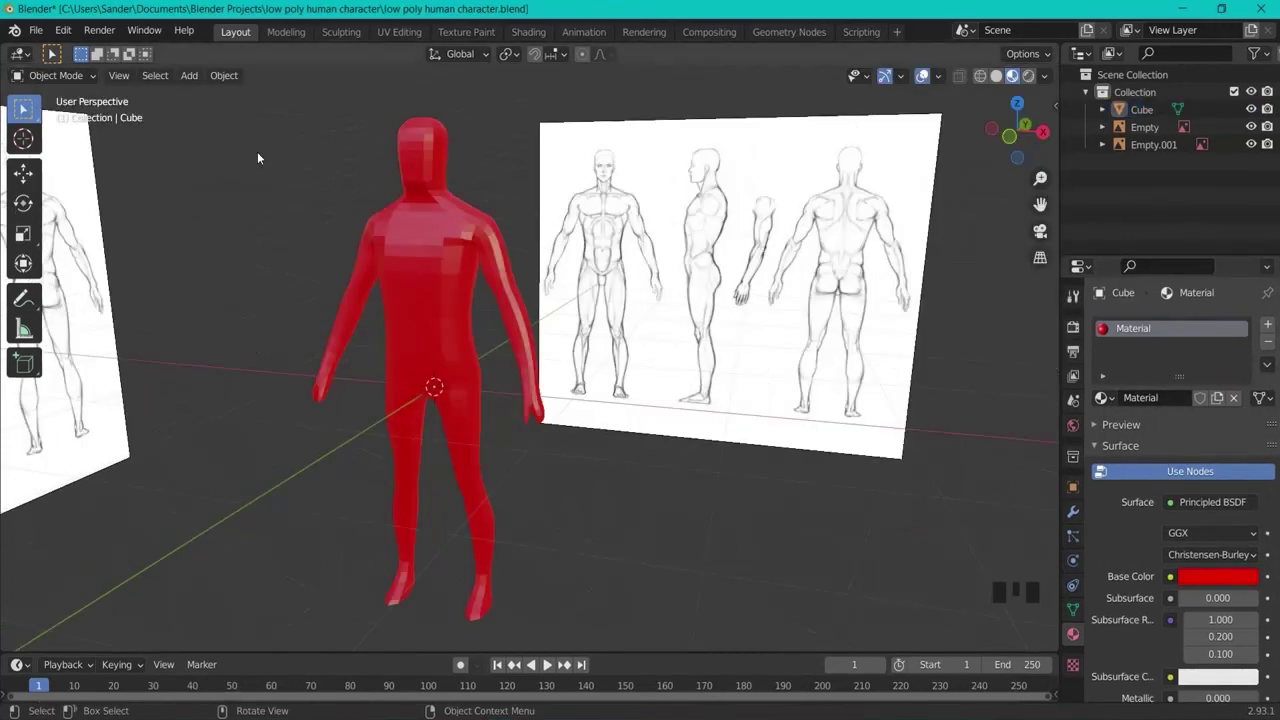
Examine the red character's shape and faceted shading from the front, side and back
middle_click_drag(257, 151, 430, 177)
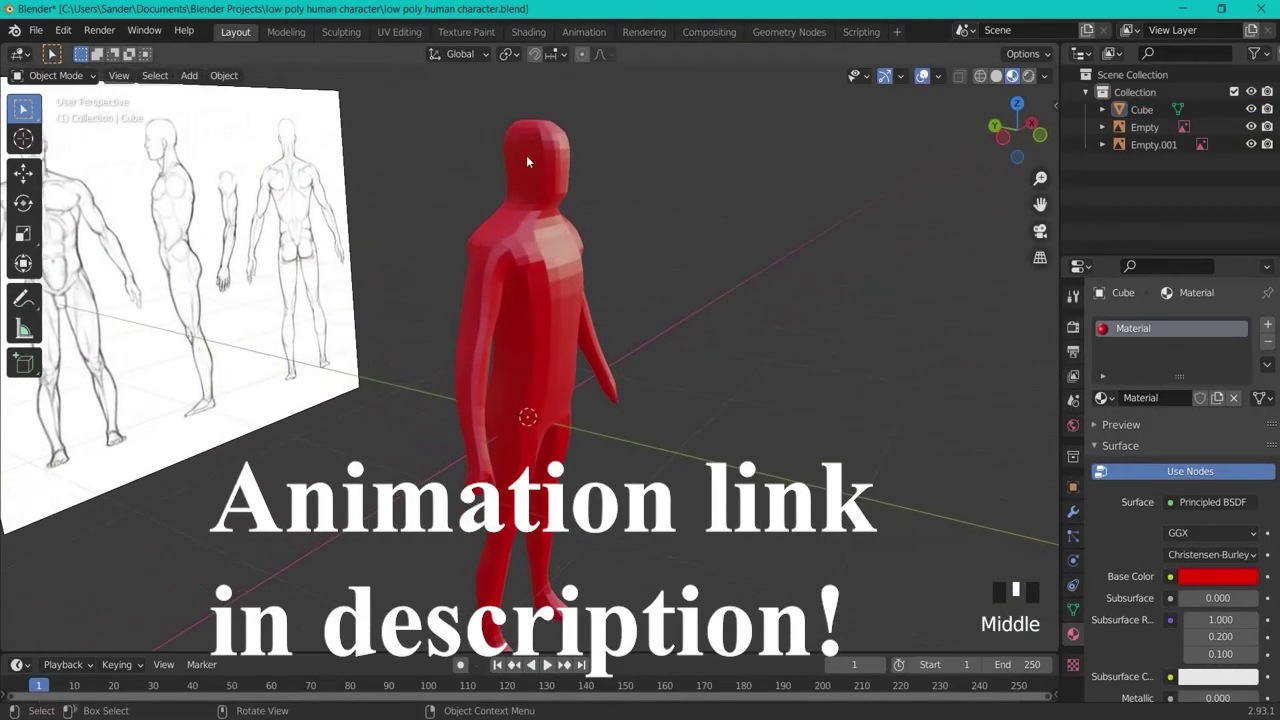
middle_click_drag(715, 350, 563, 243)
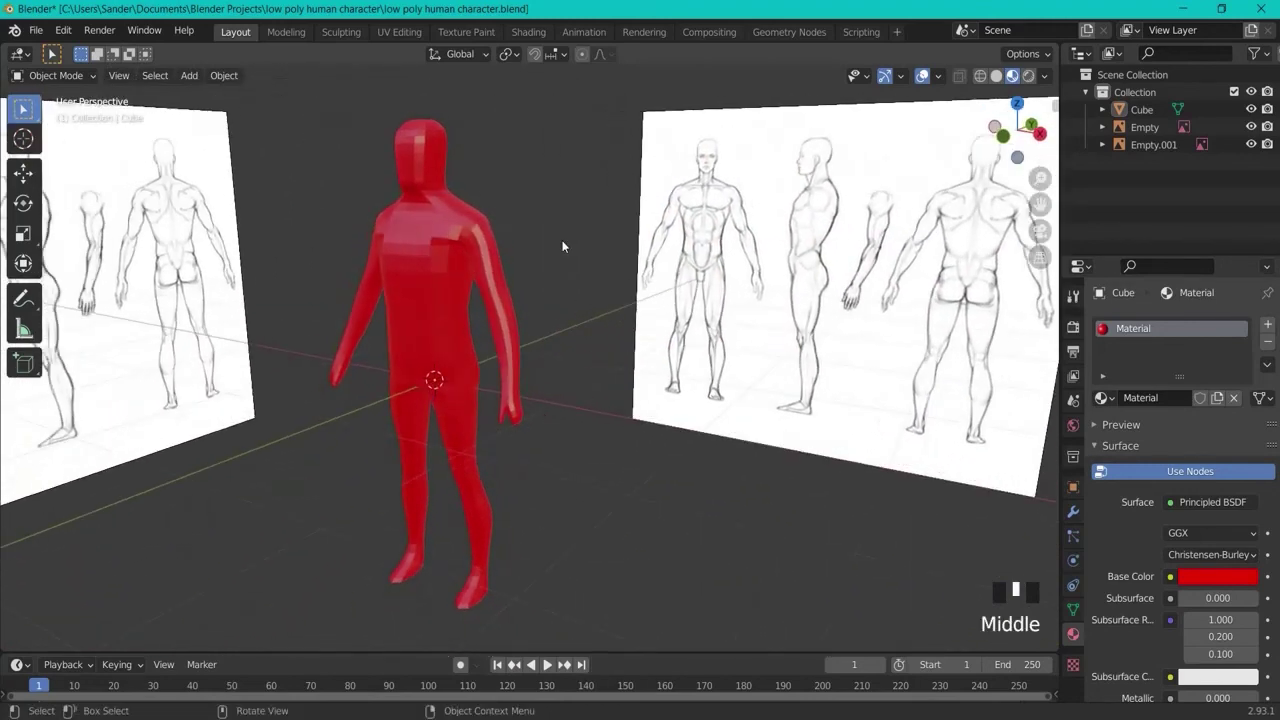
middle_click_drag(407, 197, 571, 251)
scroll(542, 199, "up", 2)
middle_click_drag(542, 199, 247, 182)
scroll(309, 213, "down", 1)
scroll(309, 213, "down", 1)
mouse_move(455, 342)
middle_mouse_down()
mouse_move(558, 332)
mouse_move(550, 301)
middle_mouse_up()
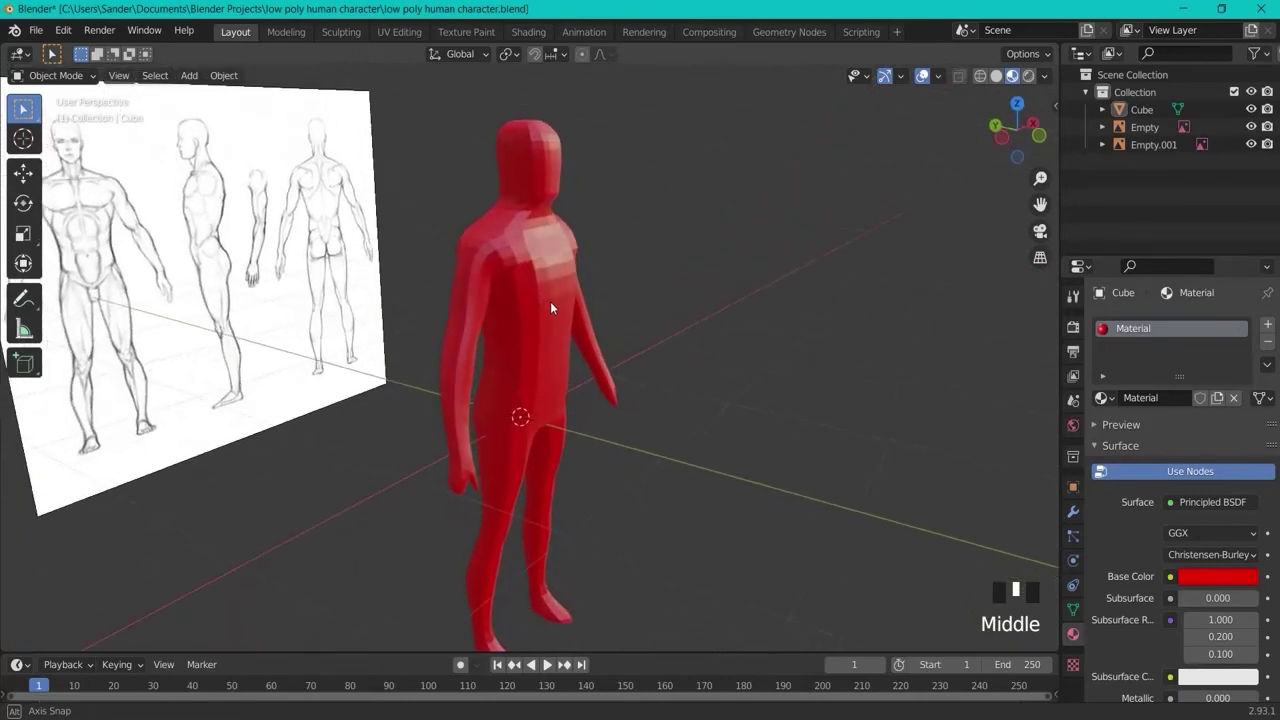